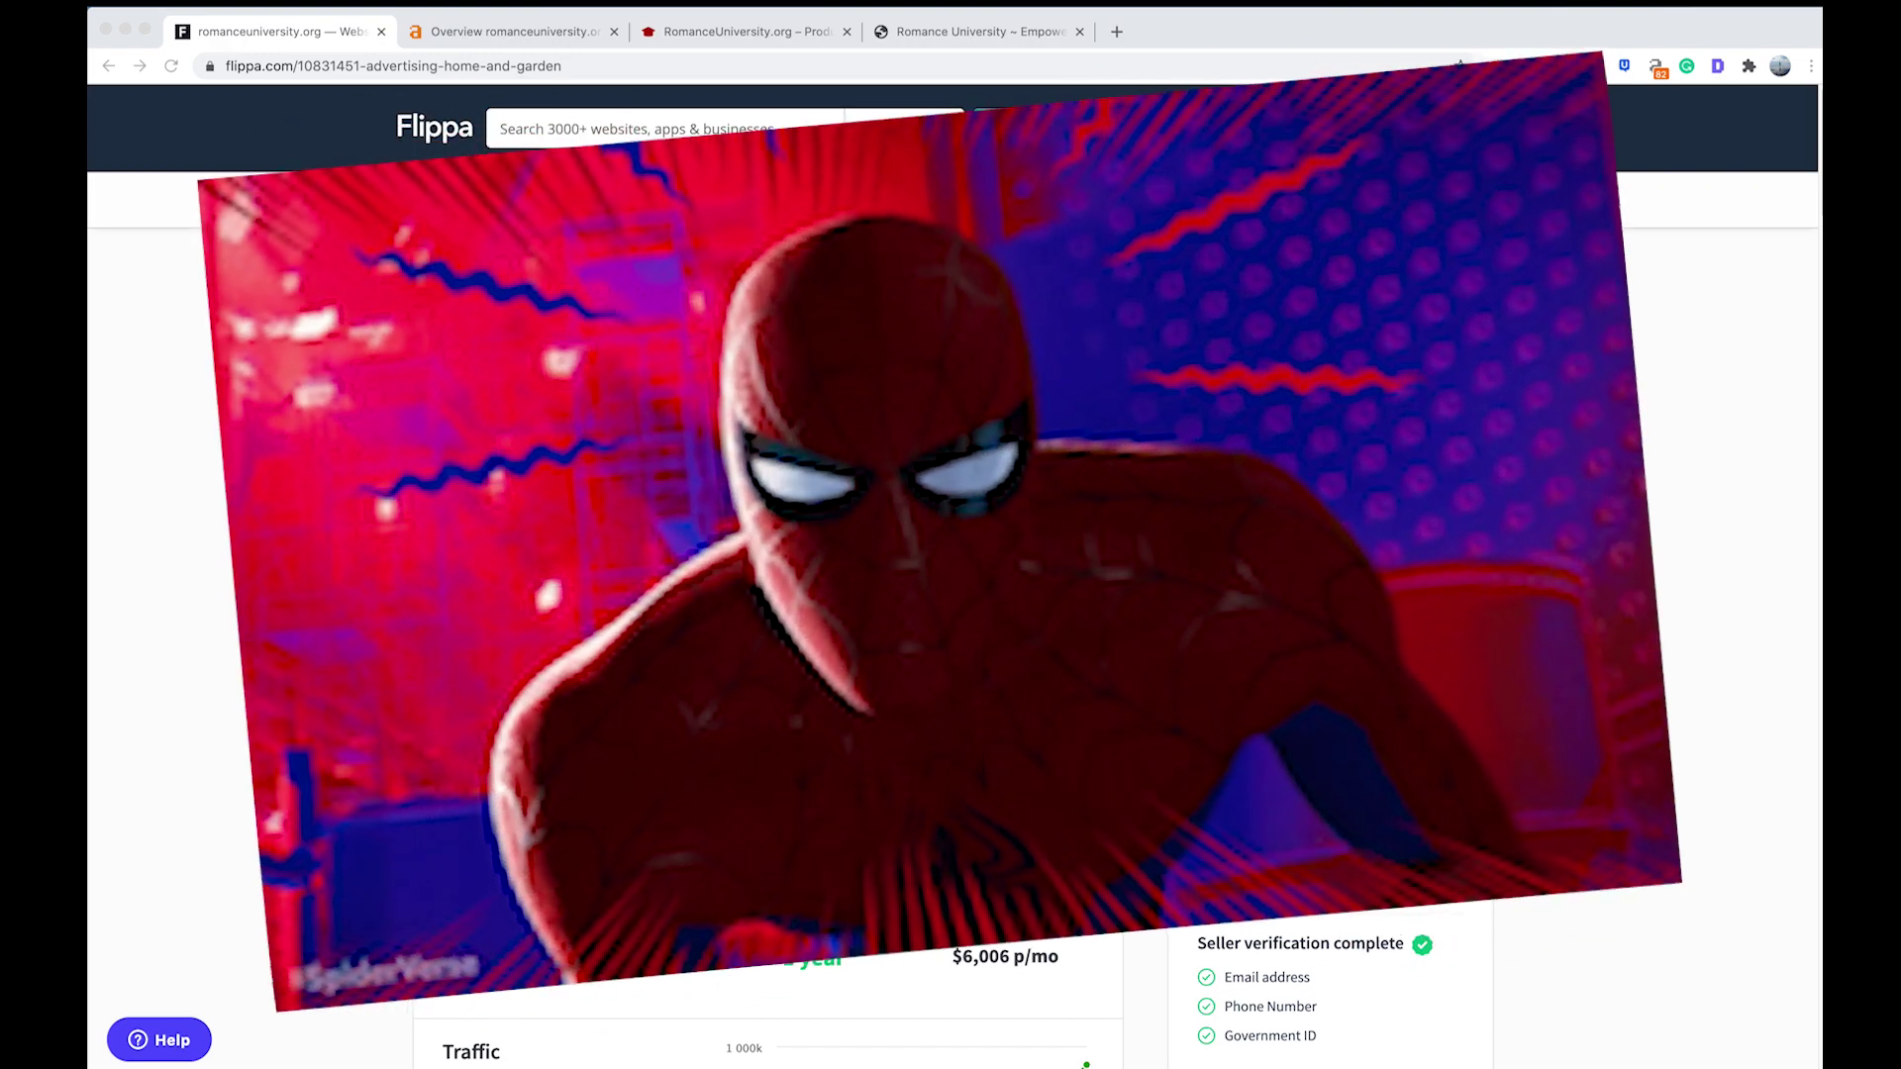
- Review the romanceuniversity.org listing's overview, SEMrush analysis, monthly traffic table, top channels and top countries
{"action": "scroll", "coordinate": [918, 668], "scroll_direction": "down", "scroll_amount": 3}
{"action": "scroll", "coordinate": [919, 667], "scroll_direction": "down", "scroll_amount": 1}
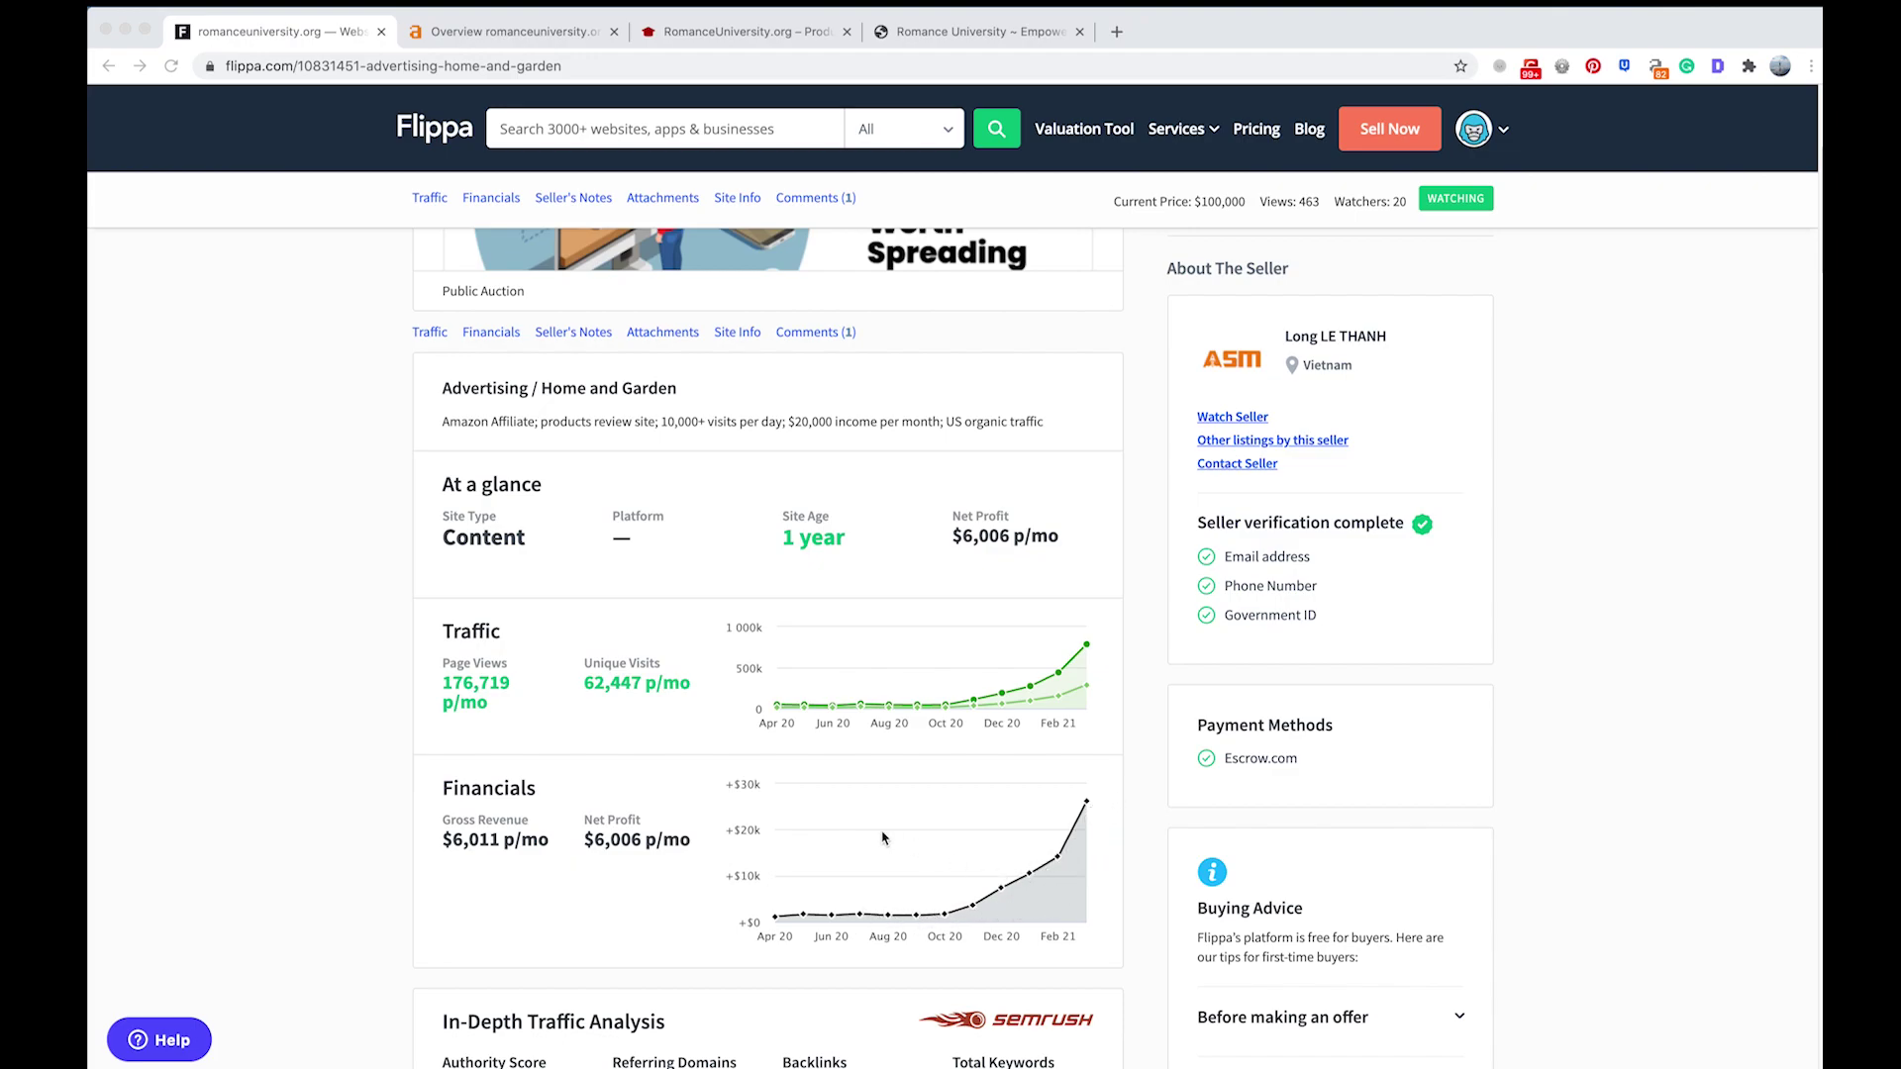
{"action": "left_click", "coordinate": [887, 921]}
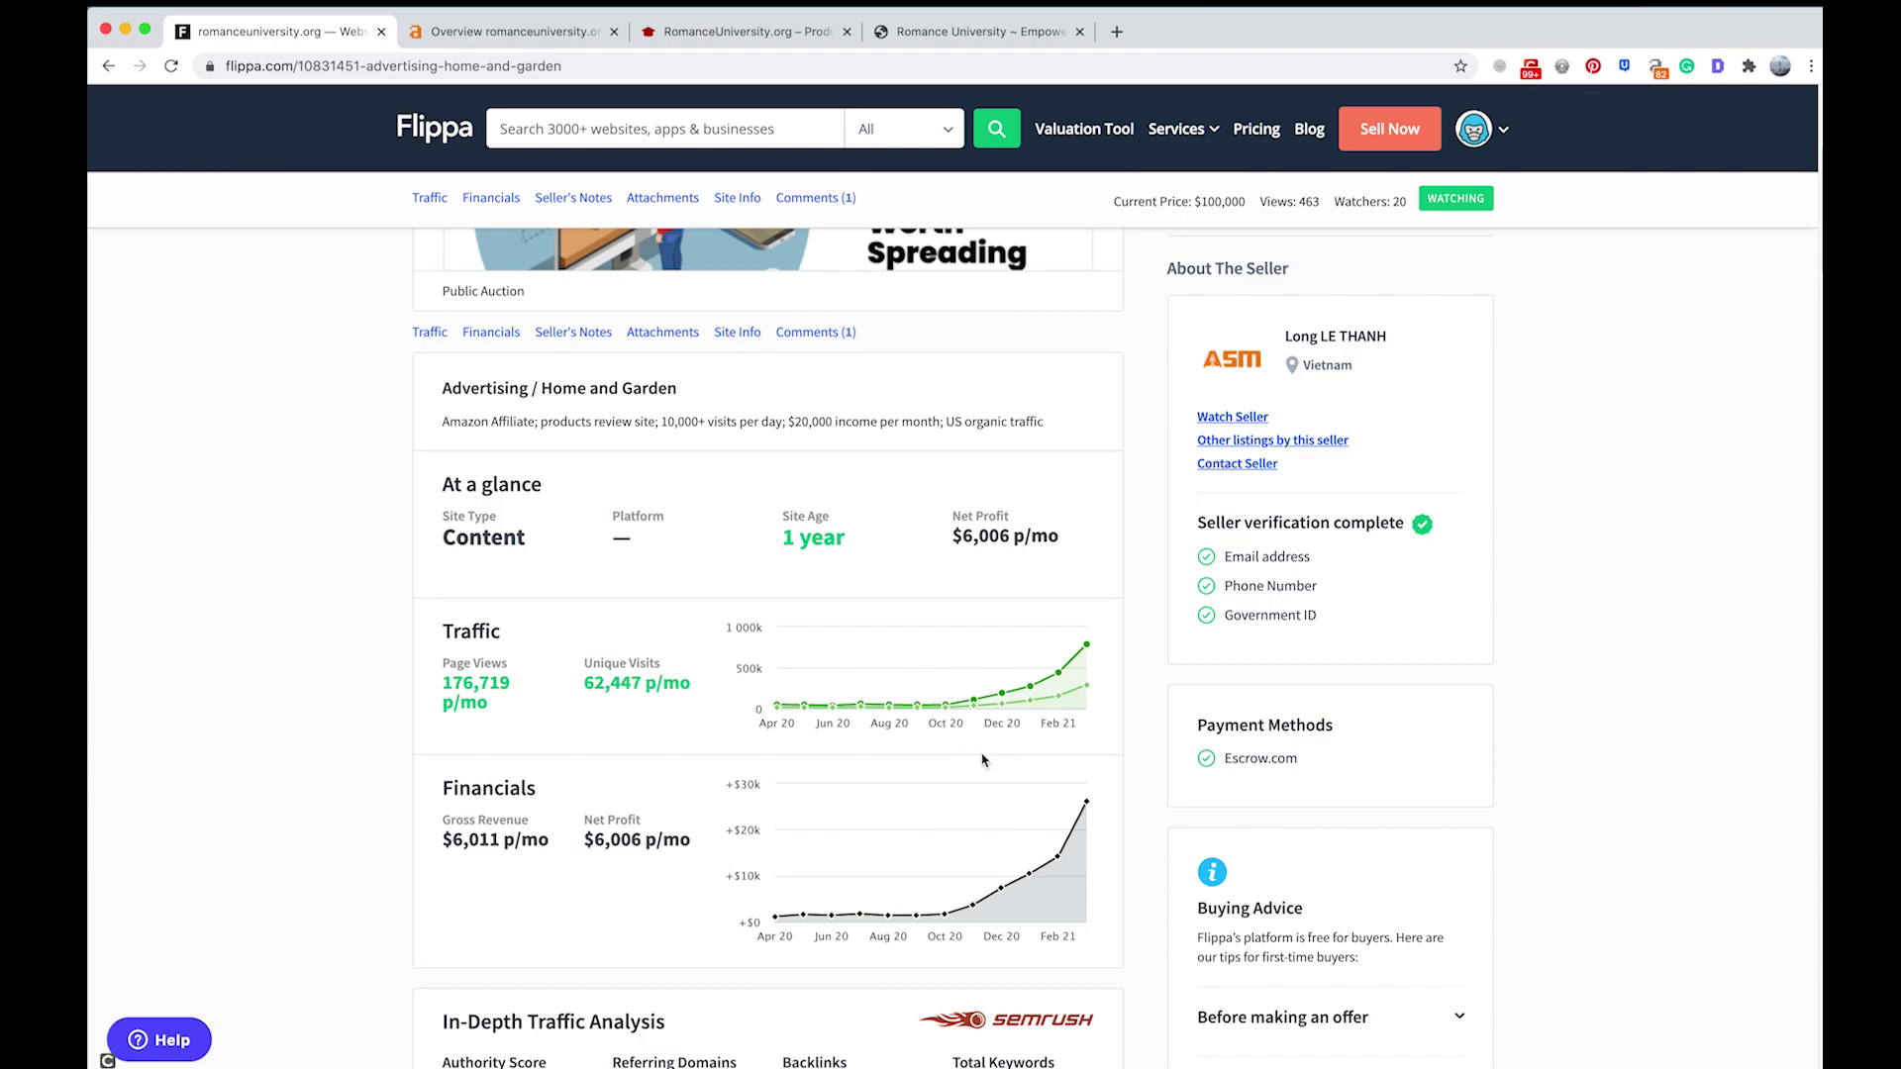
{"action": "scroll", "coordinate": [986, 782], "scroll_direction": "down", "scroll_amount": 3}
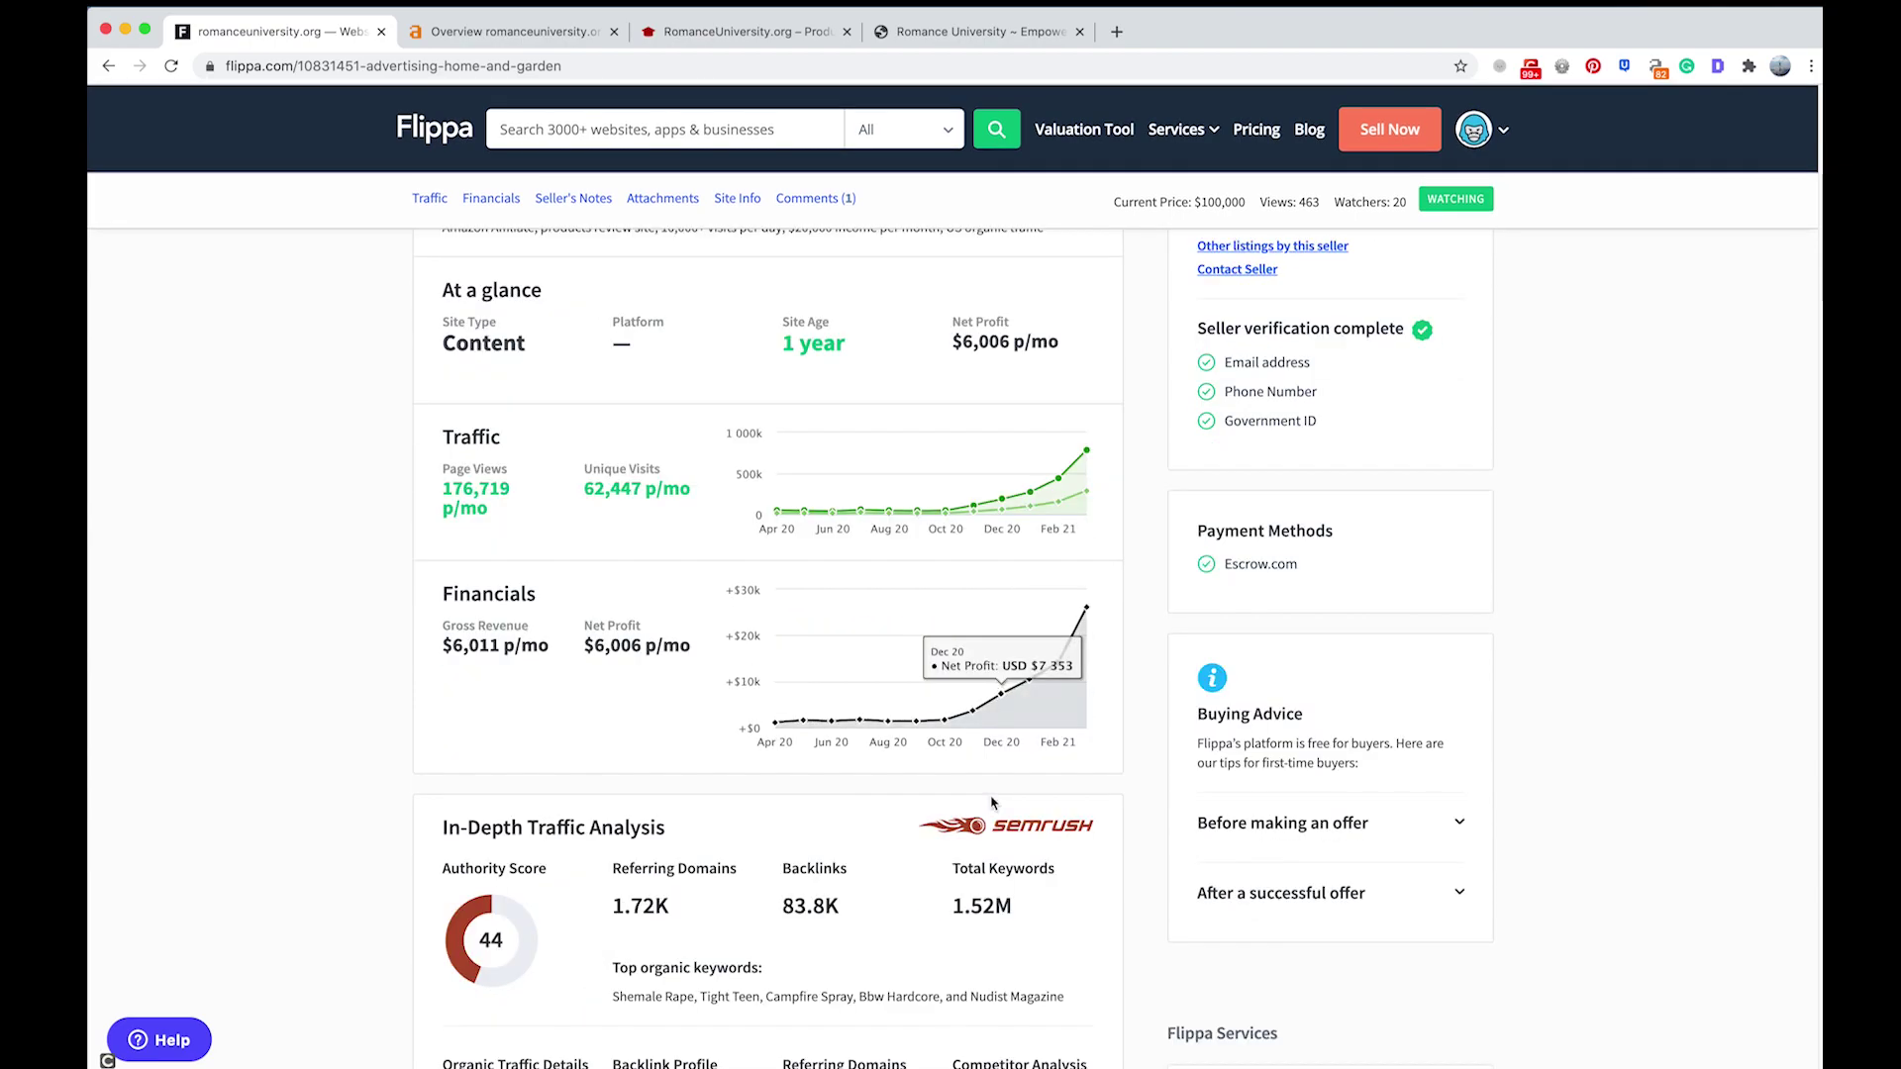
{"action": "scroll", "coordinate": [990, 797], "scroll_direction": "down", "scroll_amount": 9}
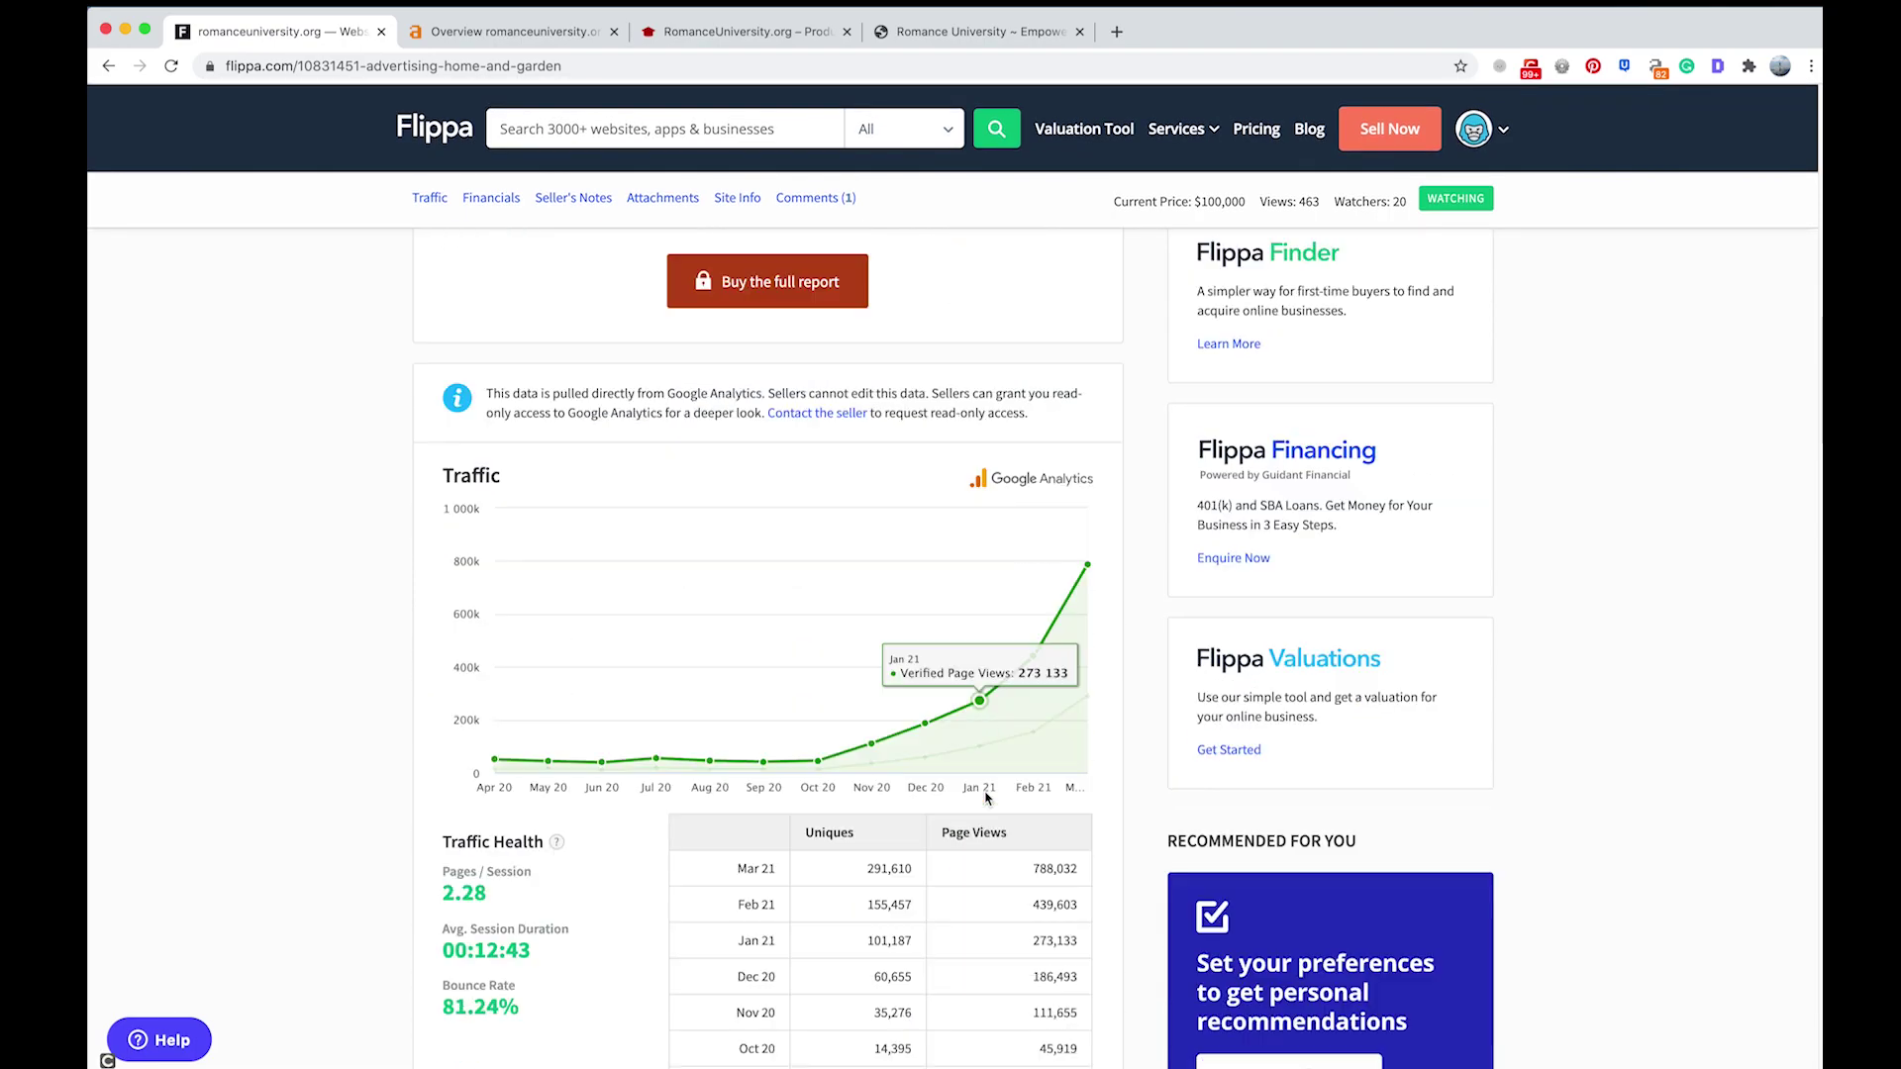
{"action": "scroll", "coordinate": [841, 685], "scroll_direction": "down", "scroll_amount": 1}
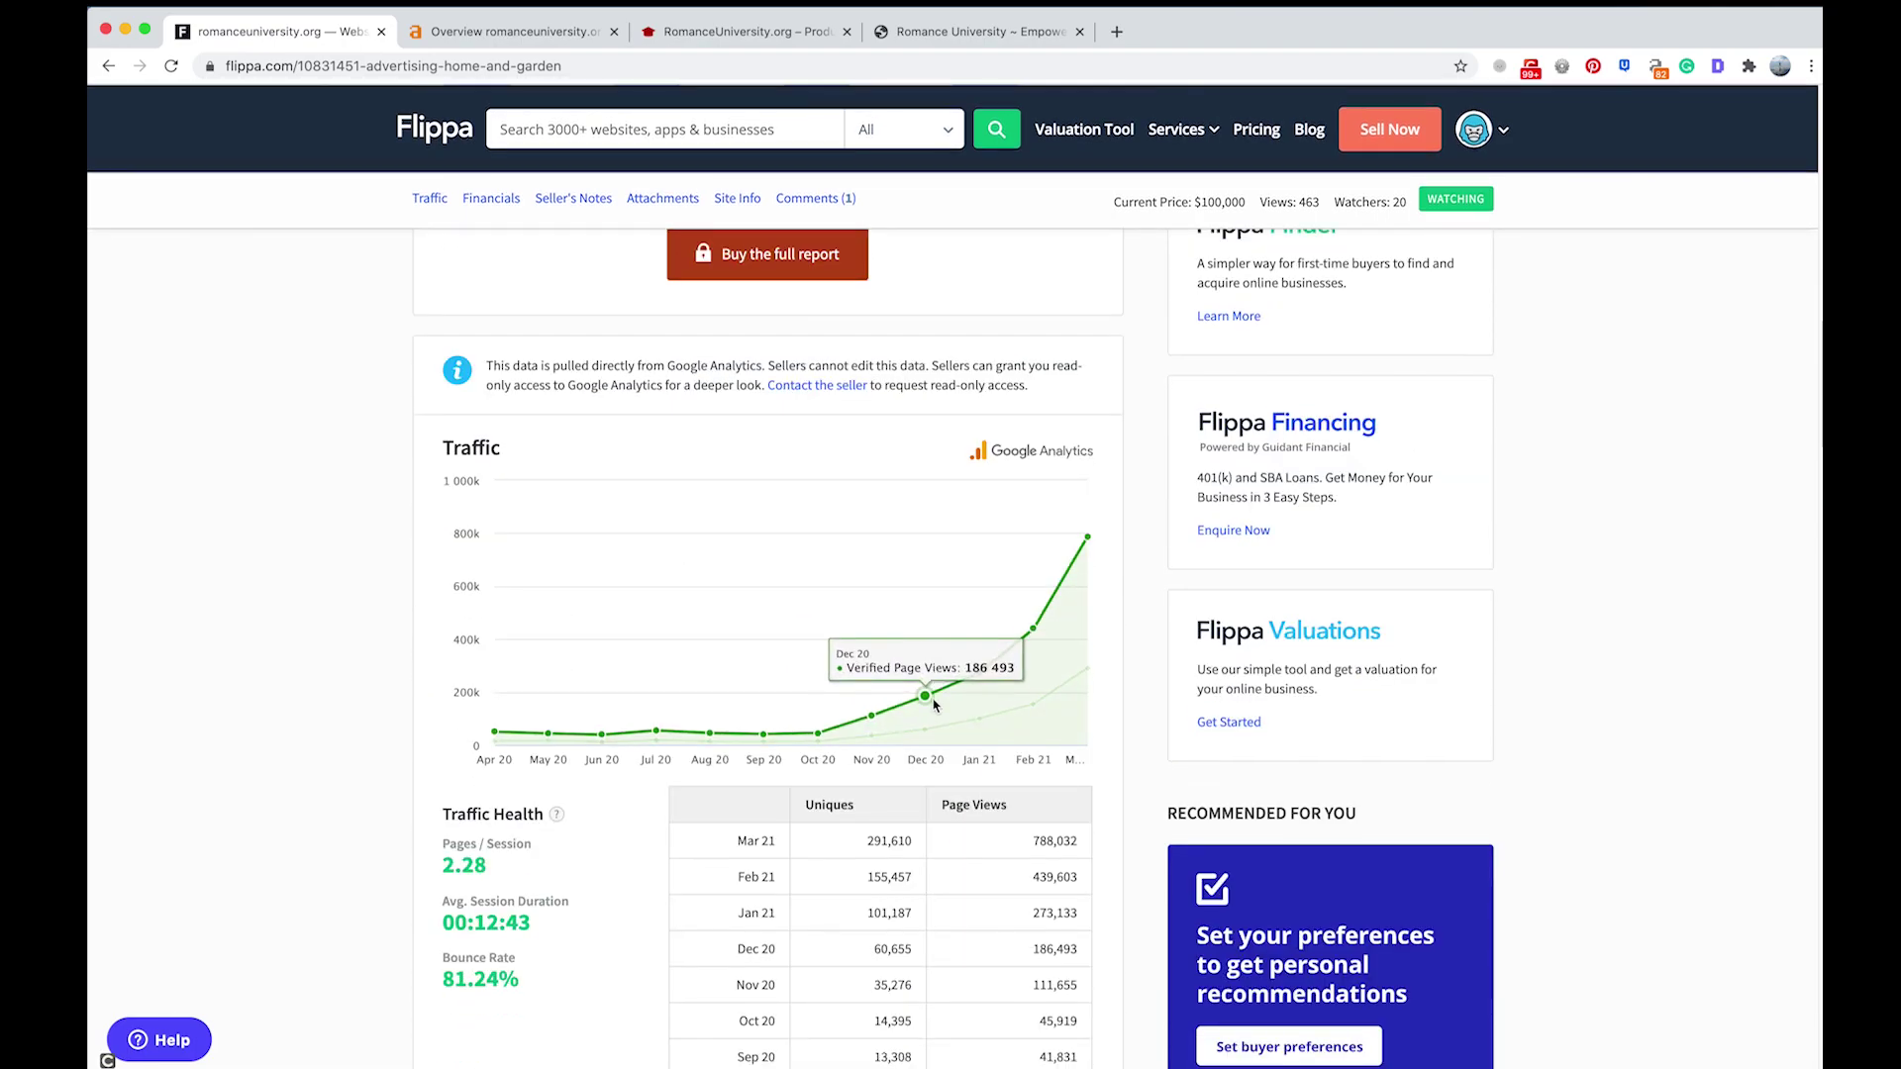
{"action": "scroll", "coordinate": [705, 708], "scroll_direction": "down", "scroll_amount": 5}
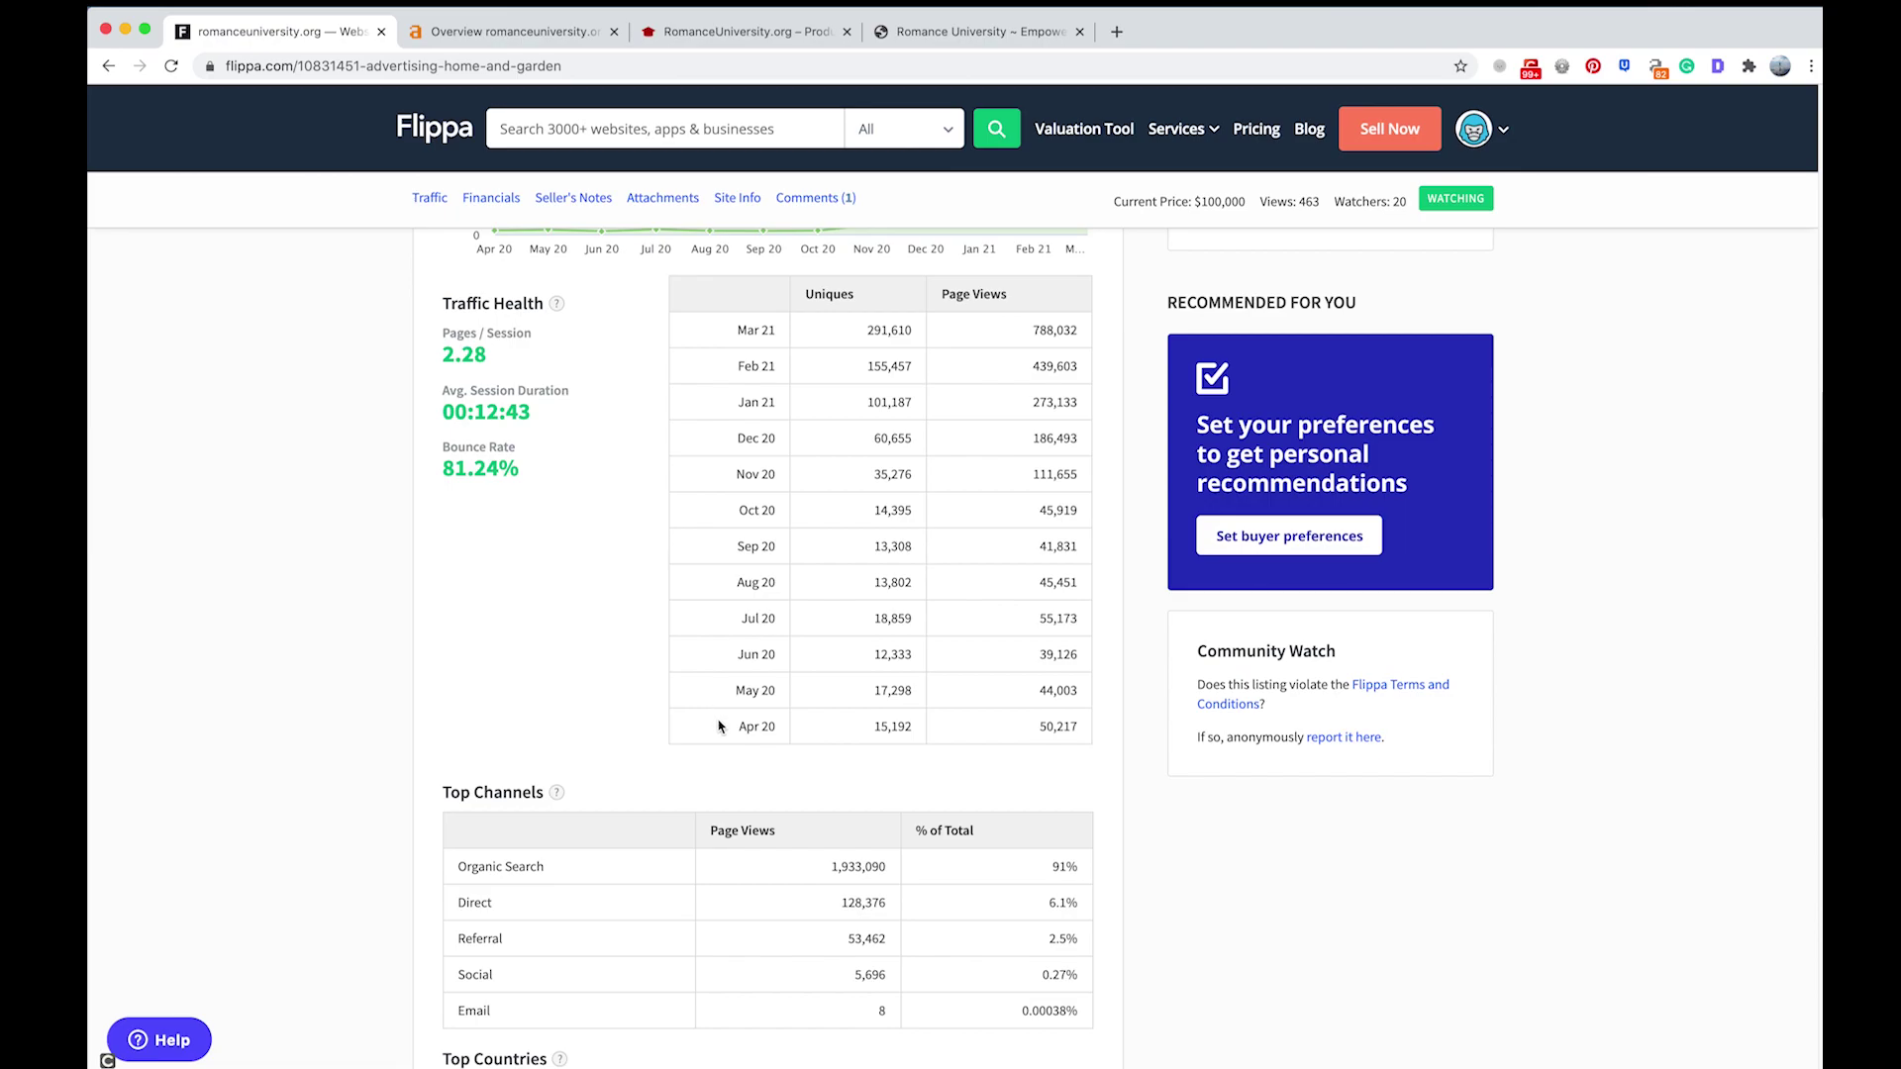
{"action": "scroll", "coordinate": [720, 726], "scroll_direction": "down", "scroll_amount": 2}
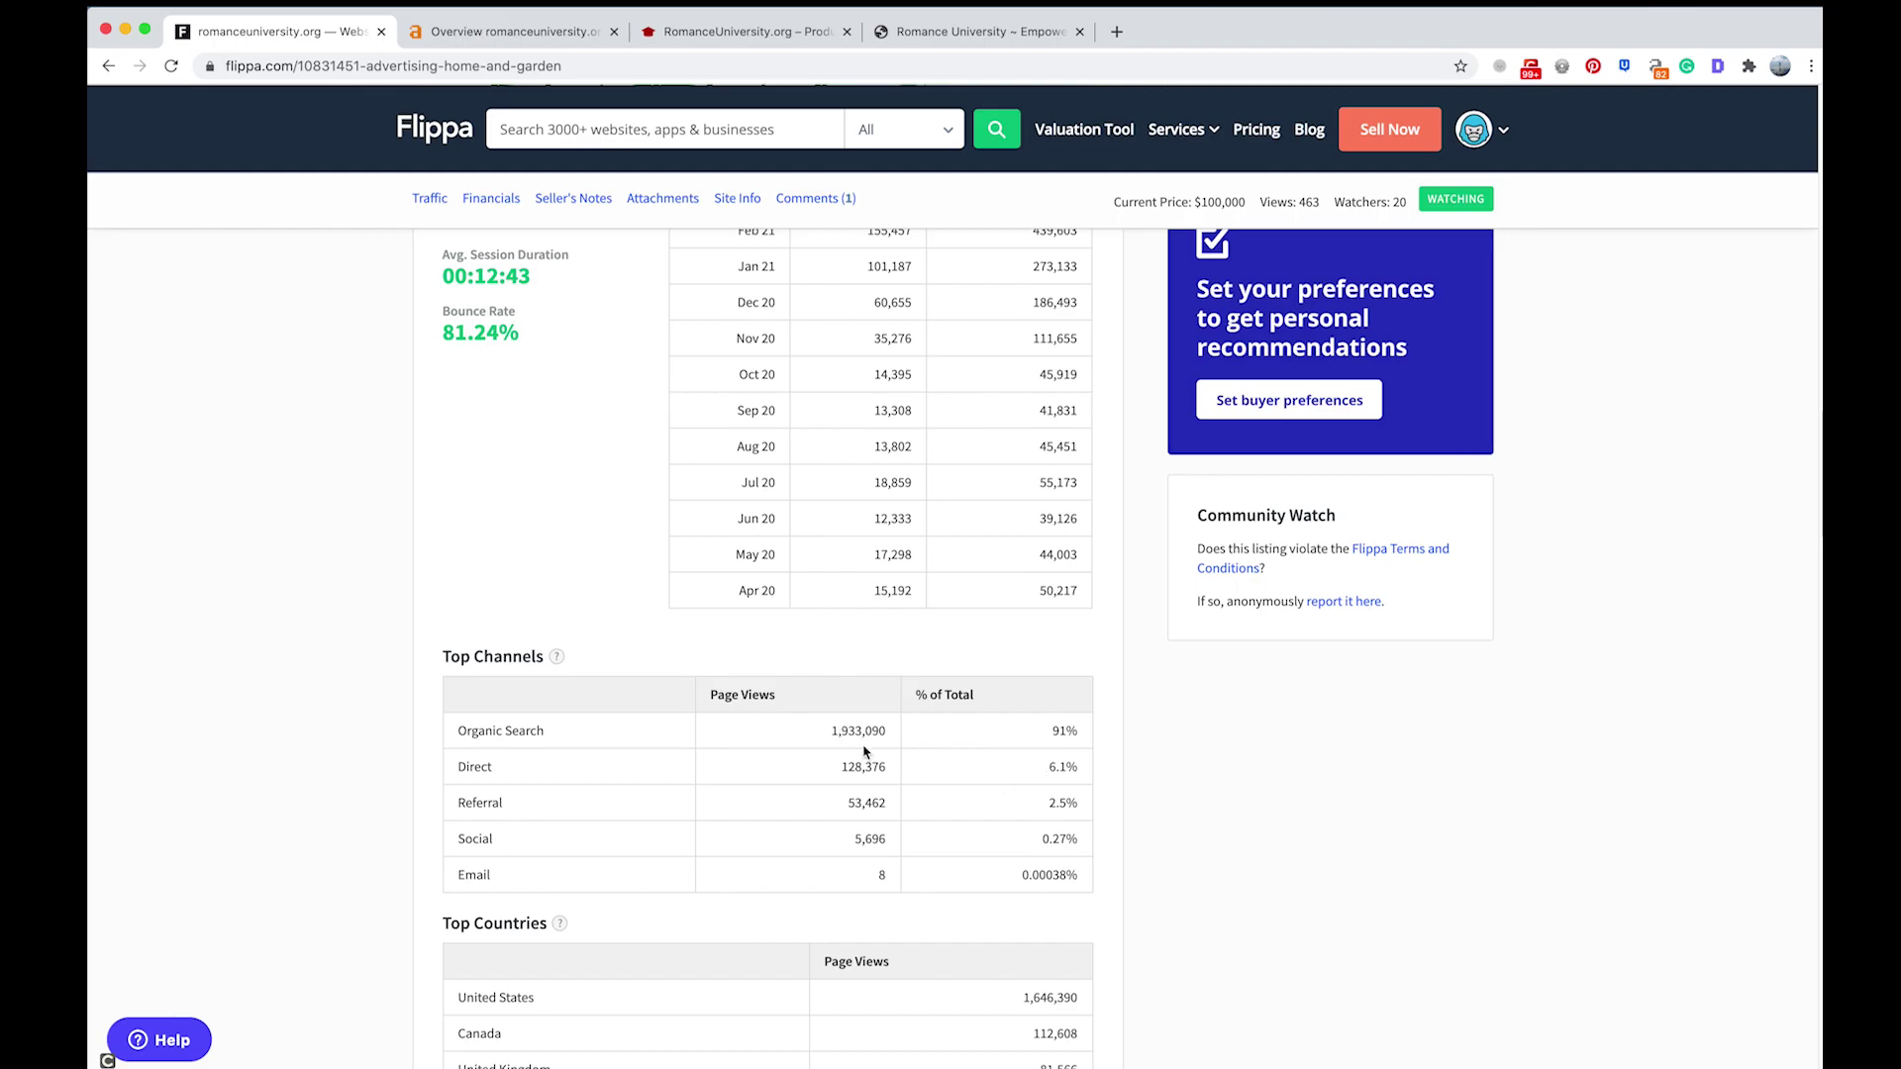
{"action": "scroll", "coordinate": [856, 849], "scroll_direction": "down", "scroll_amount": 2}
{"action": "scroll", "coordinate": [645, 860], "scroll_direction": "down", "scroll_amount": 4}
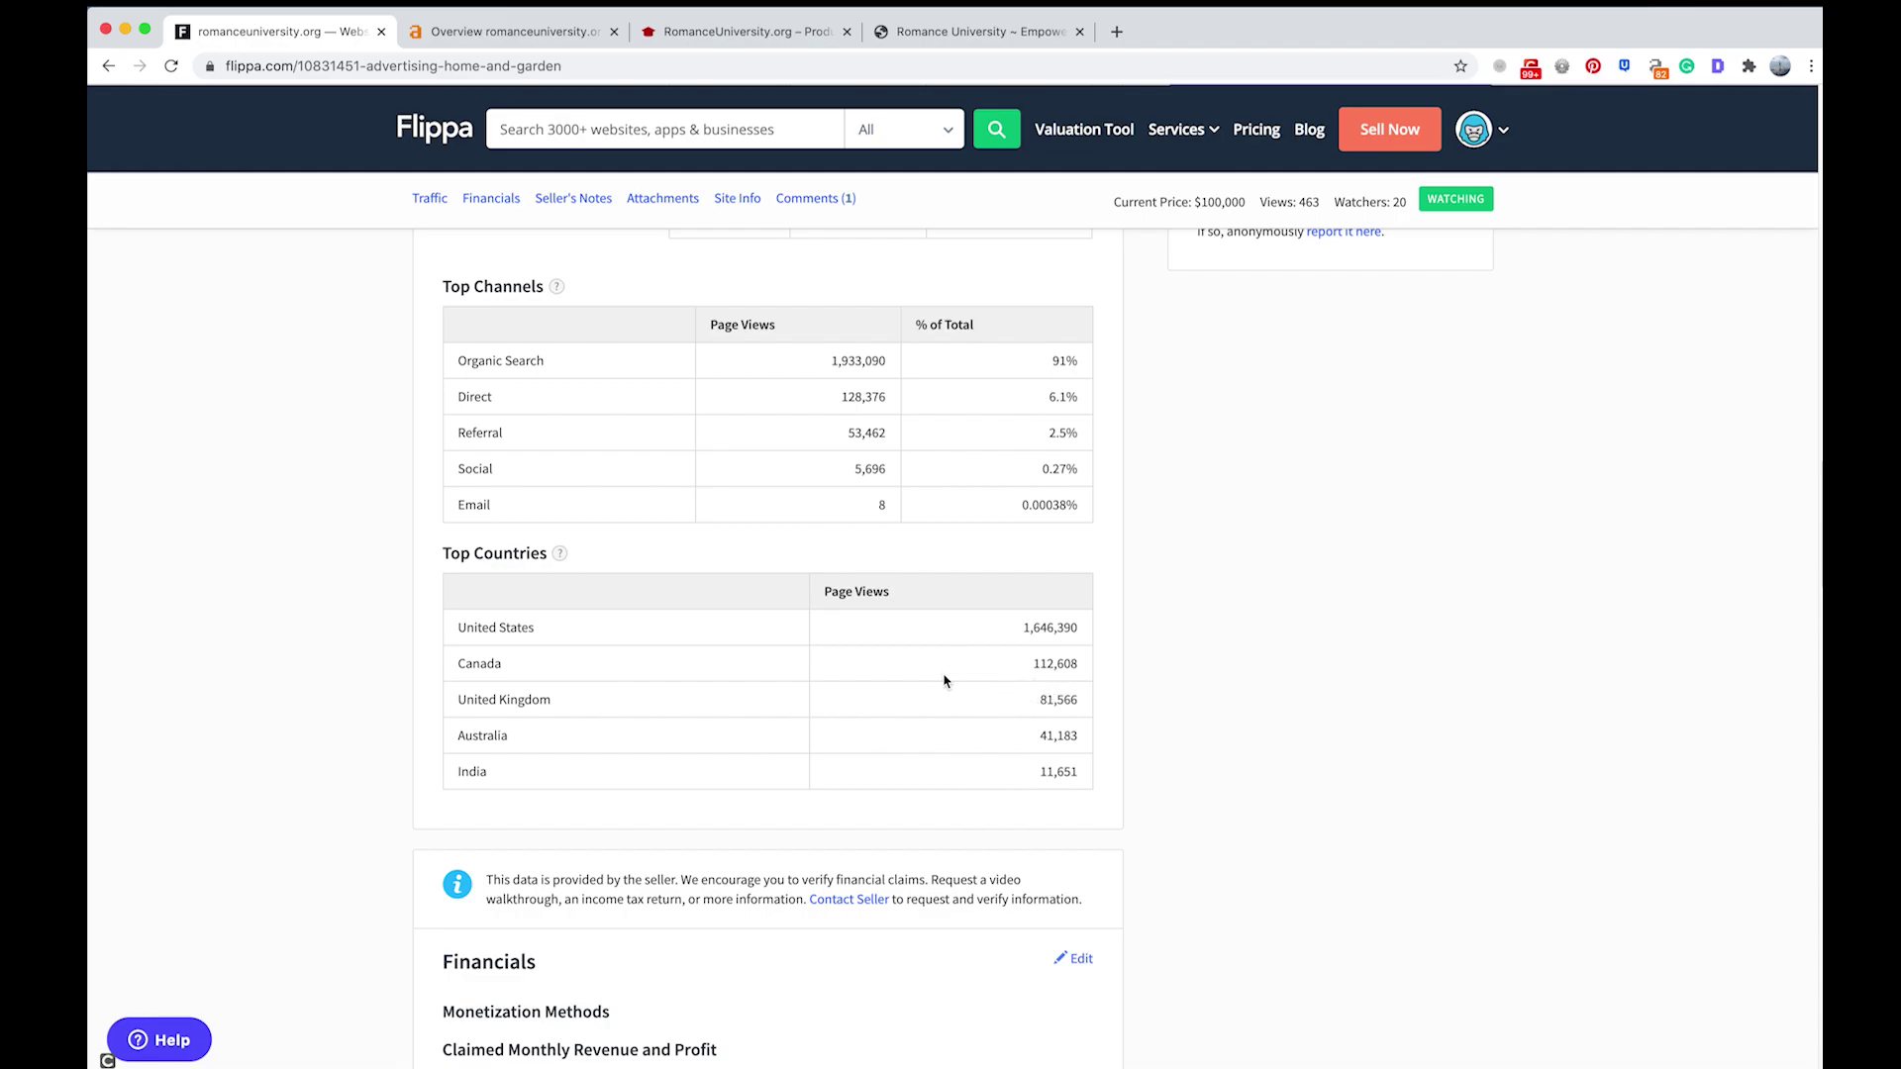
- Examine the listing's claimed monthly revenue and profit chart and the monthly revenue, costs and profit table
{"action": "scroll", "coordinate": [945, 681], "scroll_direction": "down", "scroll_amount": 3}
{"action": "scroll", "coordinate": [1103, 656], "scroll_direction": "down", "scroll_amount": 4}
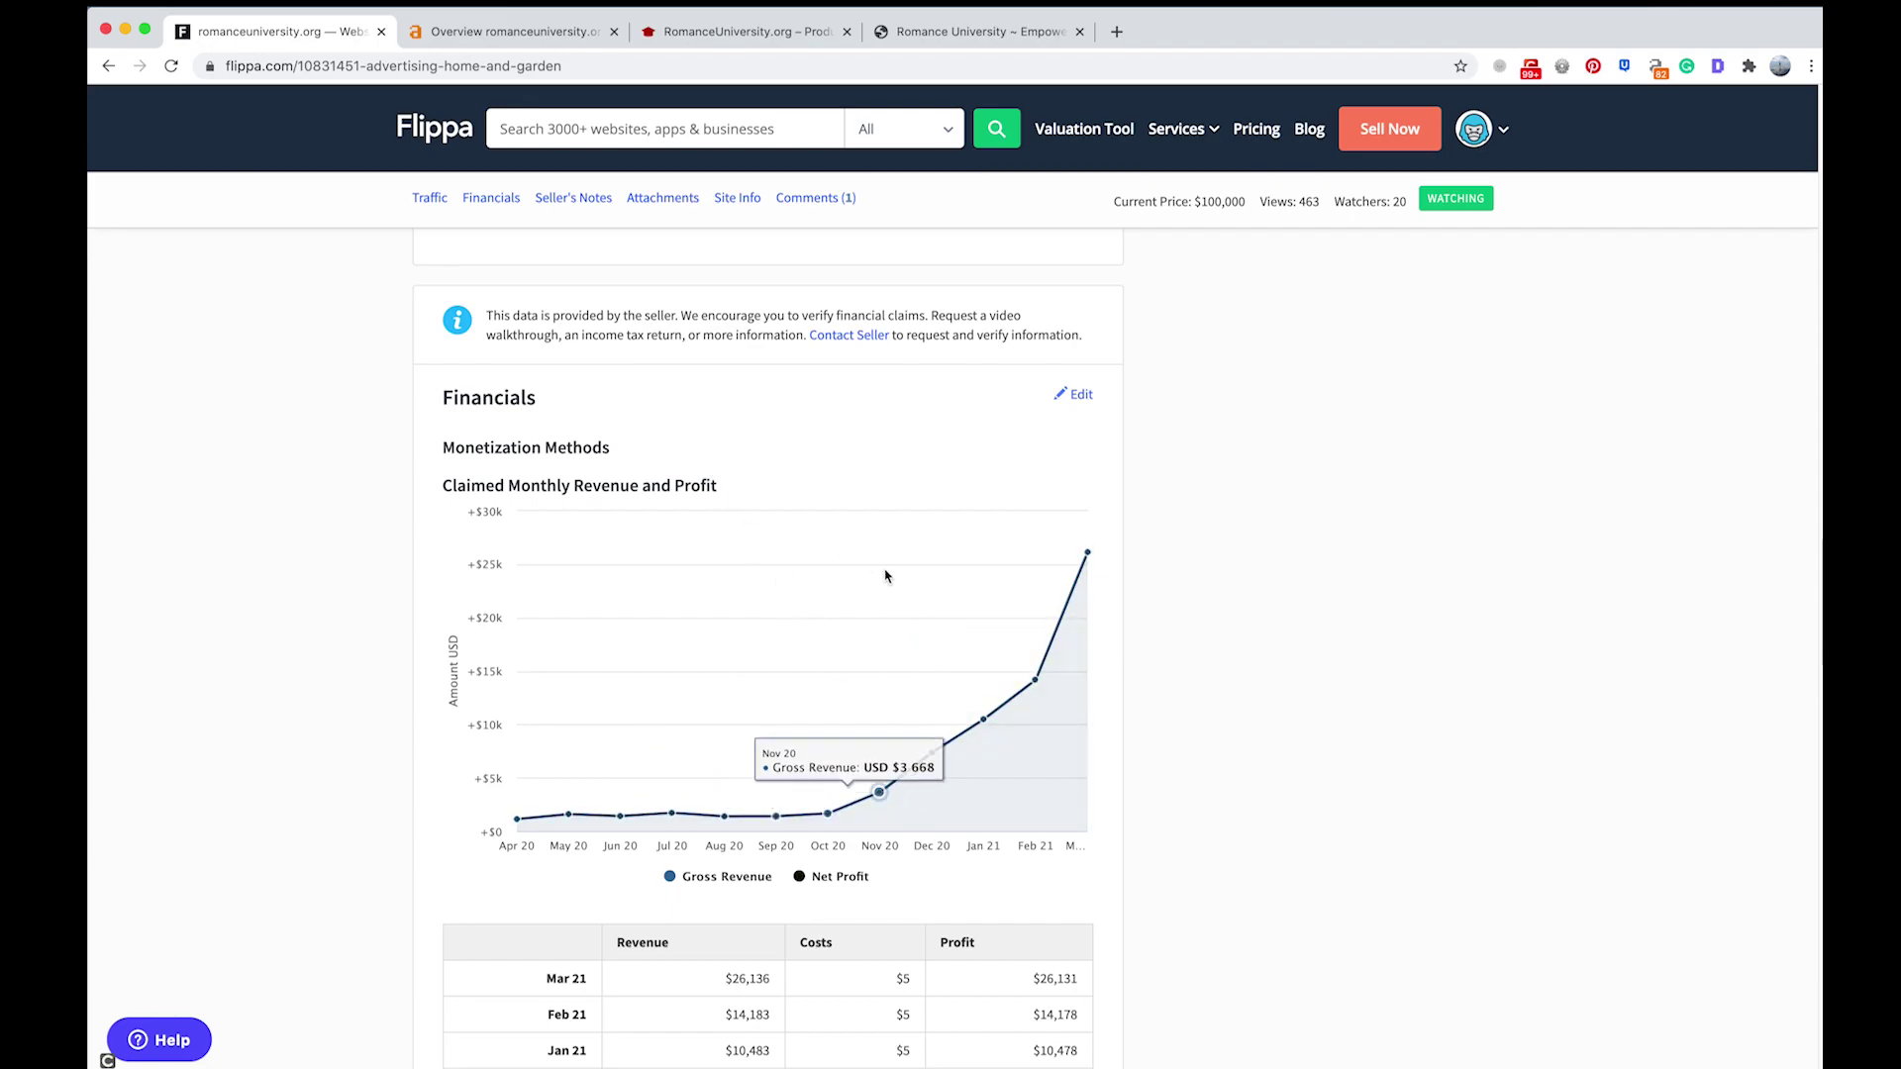
{"action": "scroll", "coordinate": [885, 575], "scroll_direction": "down", "scroll_amount": 3}
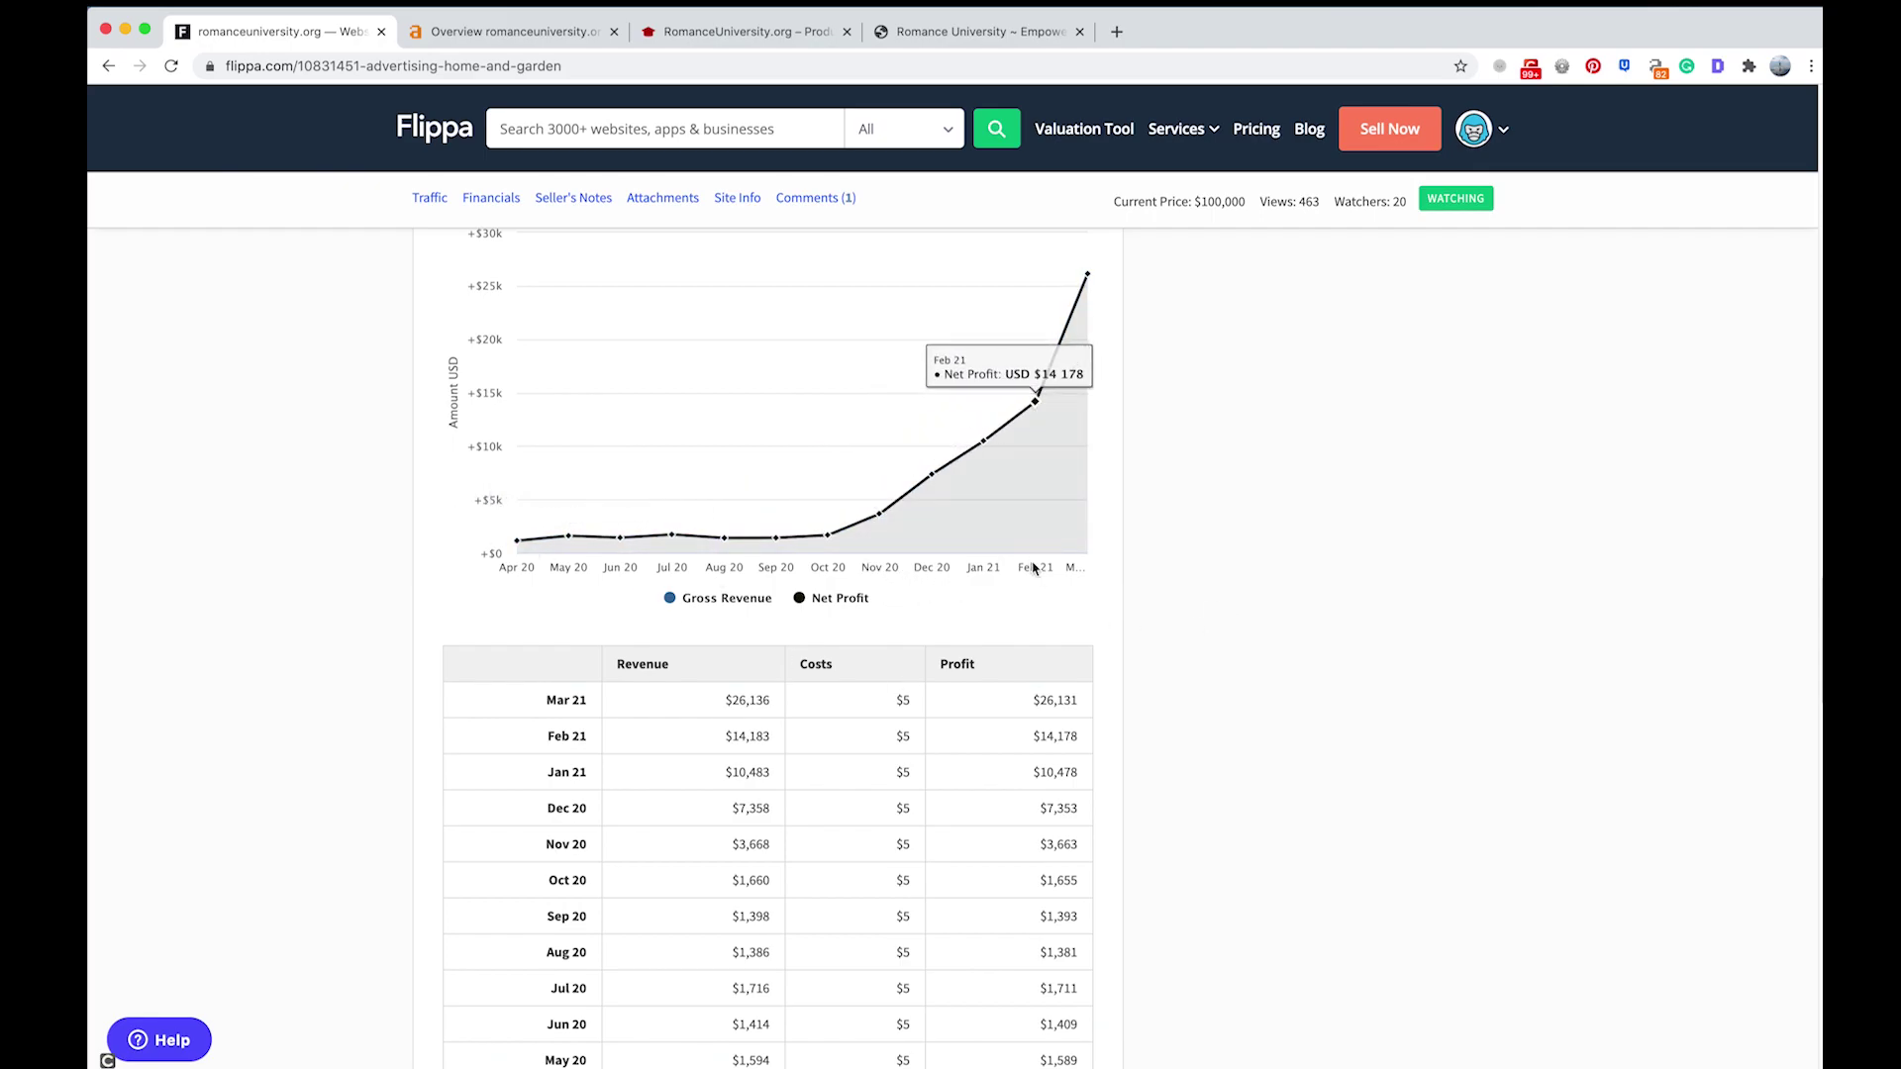
{"action": "scroll", "coordinate": [1034, 574], "scroll_direction": "down", "scroll_amount": 3}
- Open and close the RU Income April 2020 and RU Income September 2020 attachments to check the earnings reports
{"action": "scroll", "coordinate": [1030, 583], "scroll_direction": "down", "scroll_amount": 10}
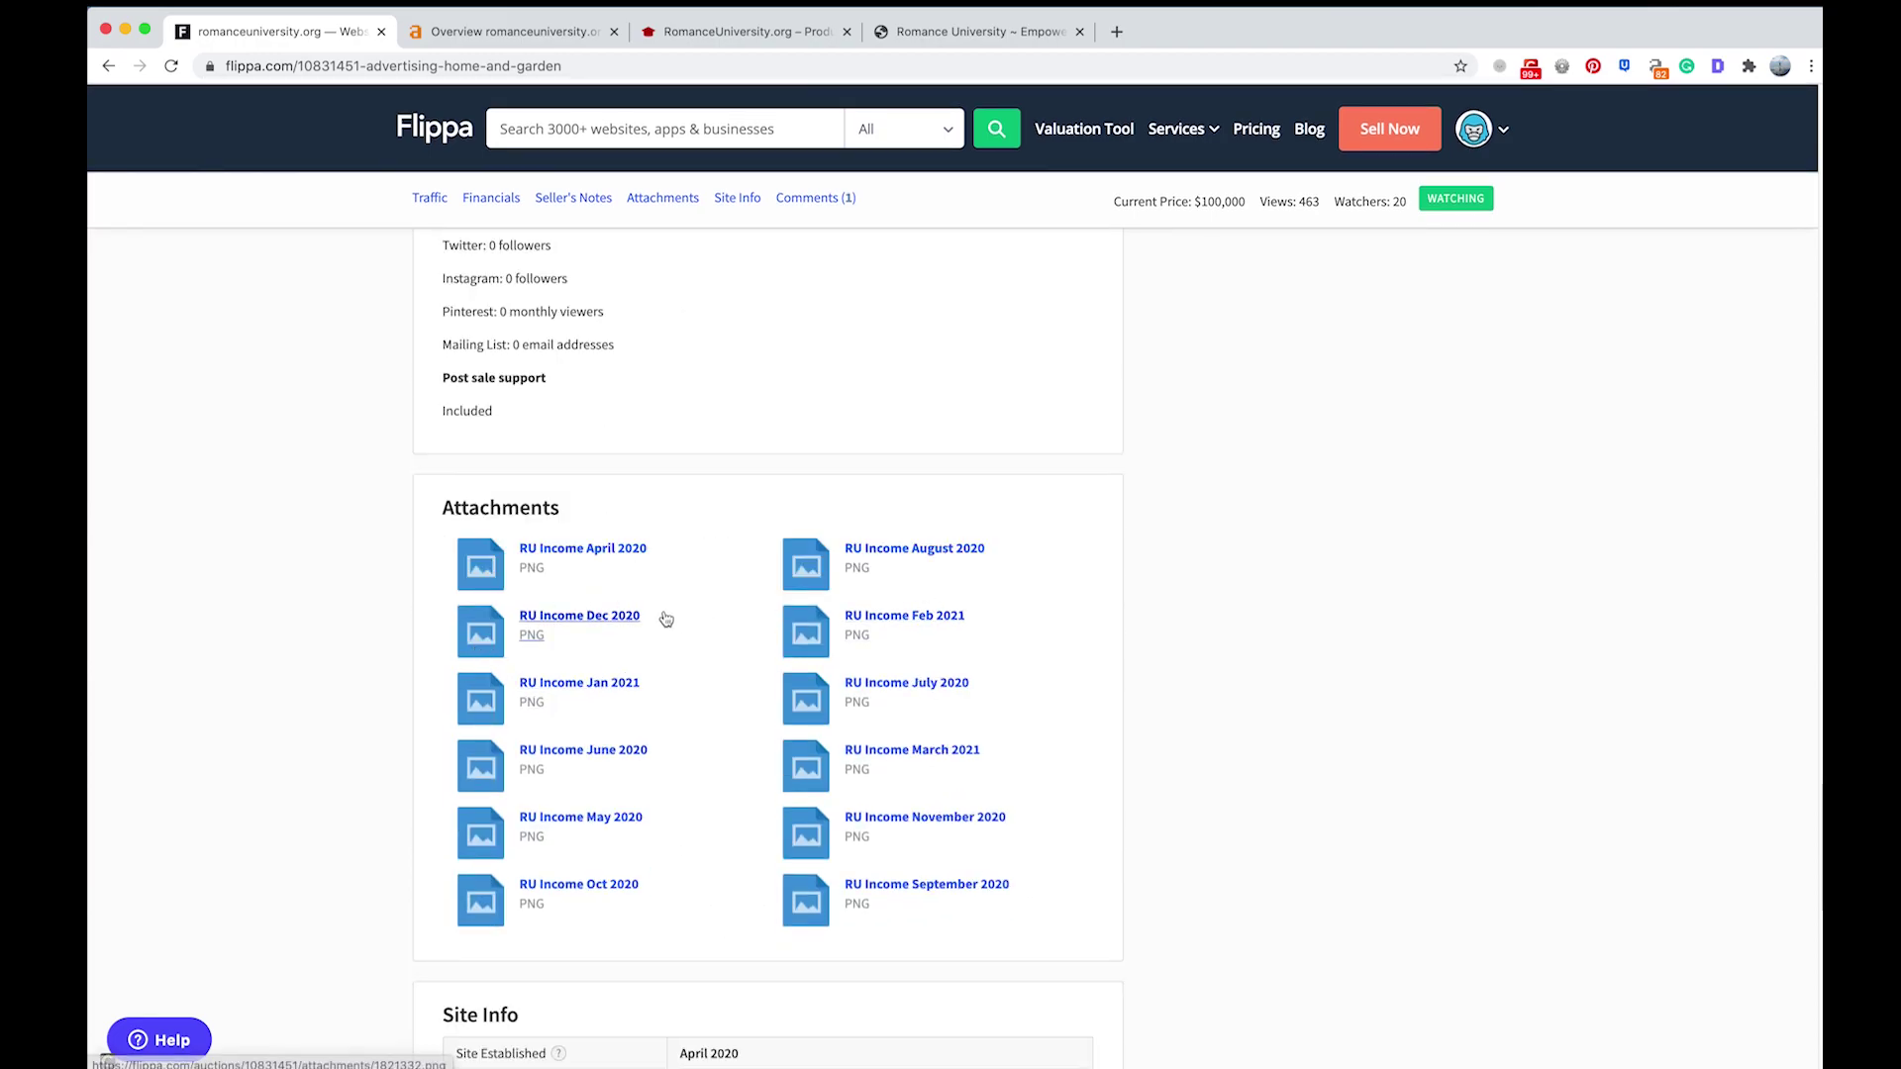
{"action": "left_click", "coordinate": [616, 550]}
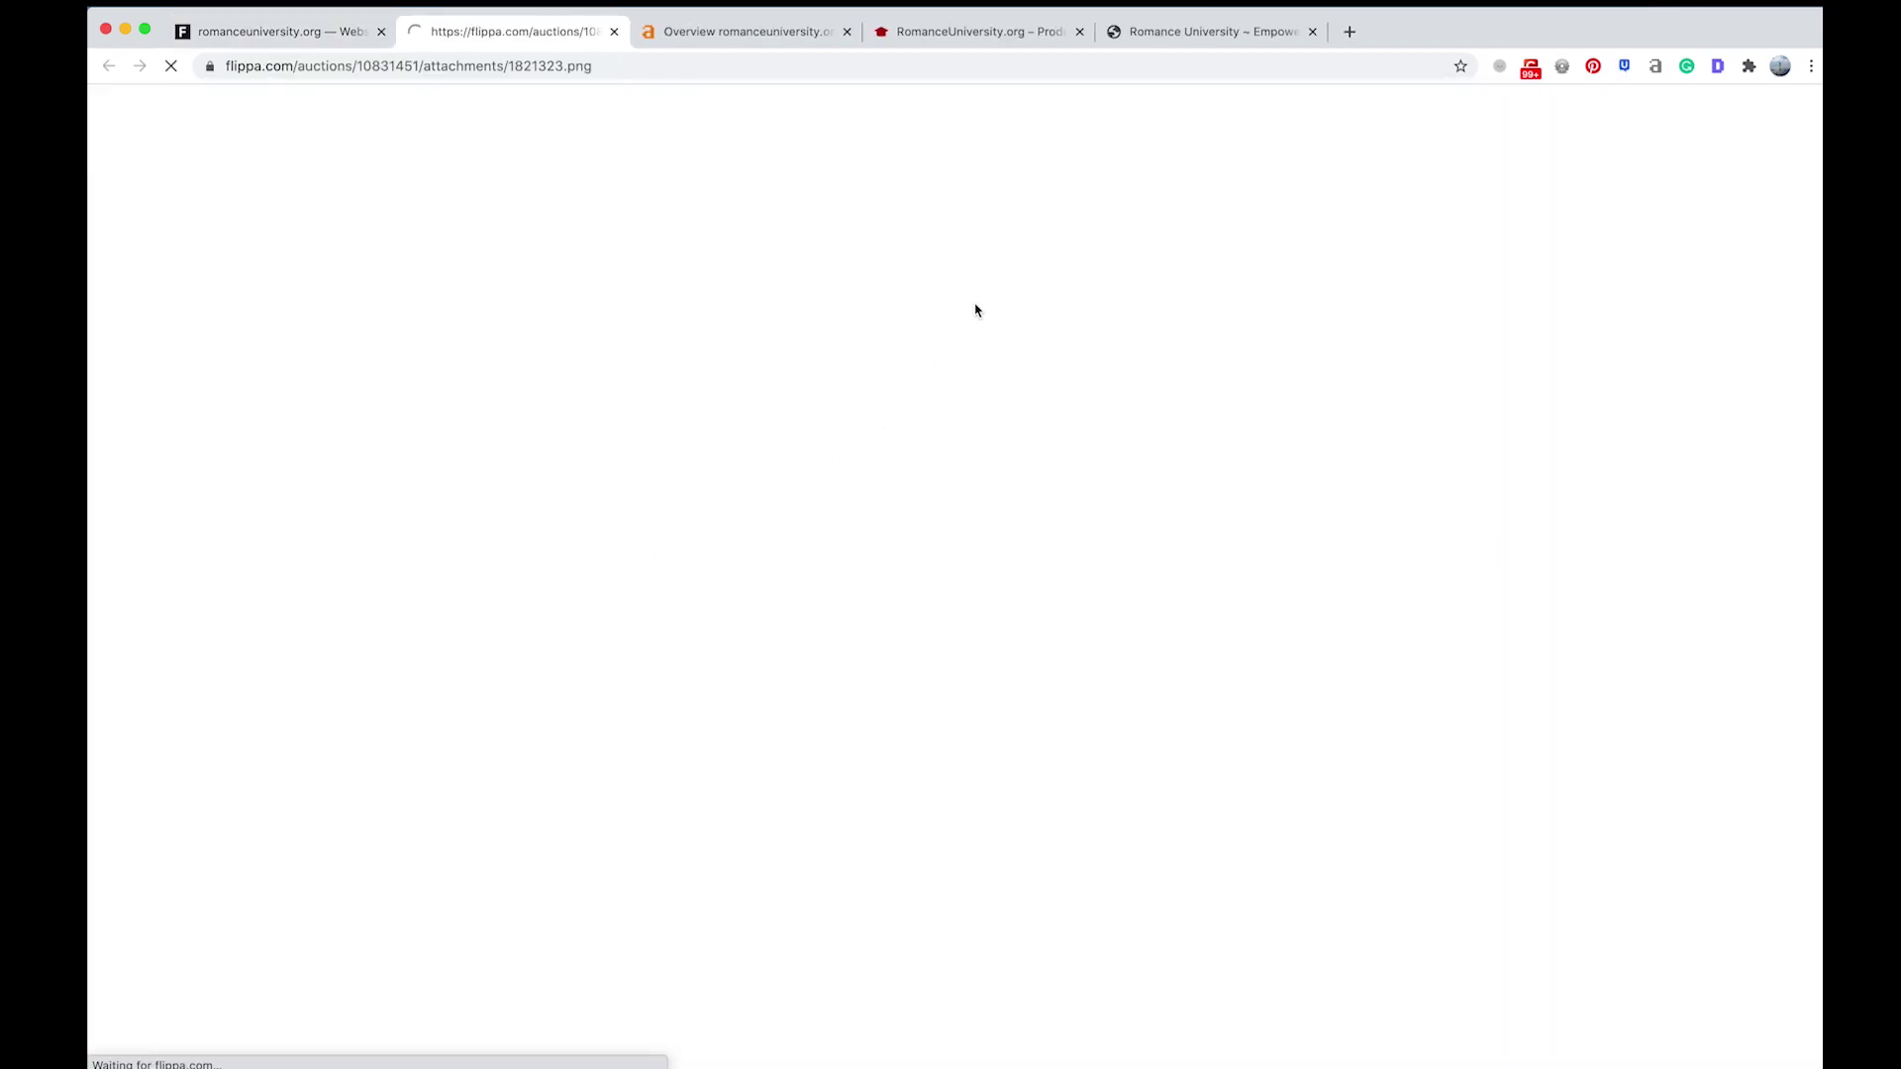
{"action": "left_click", "coordinate": [614, 32]}
{"action": "left_click", "coordinate": [904, 905]}
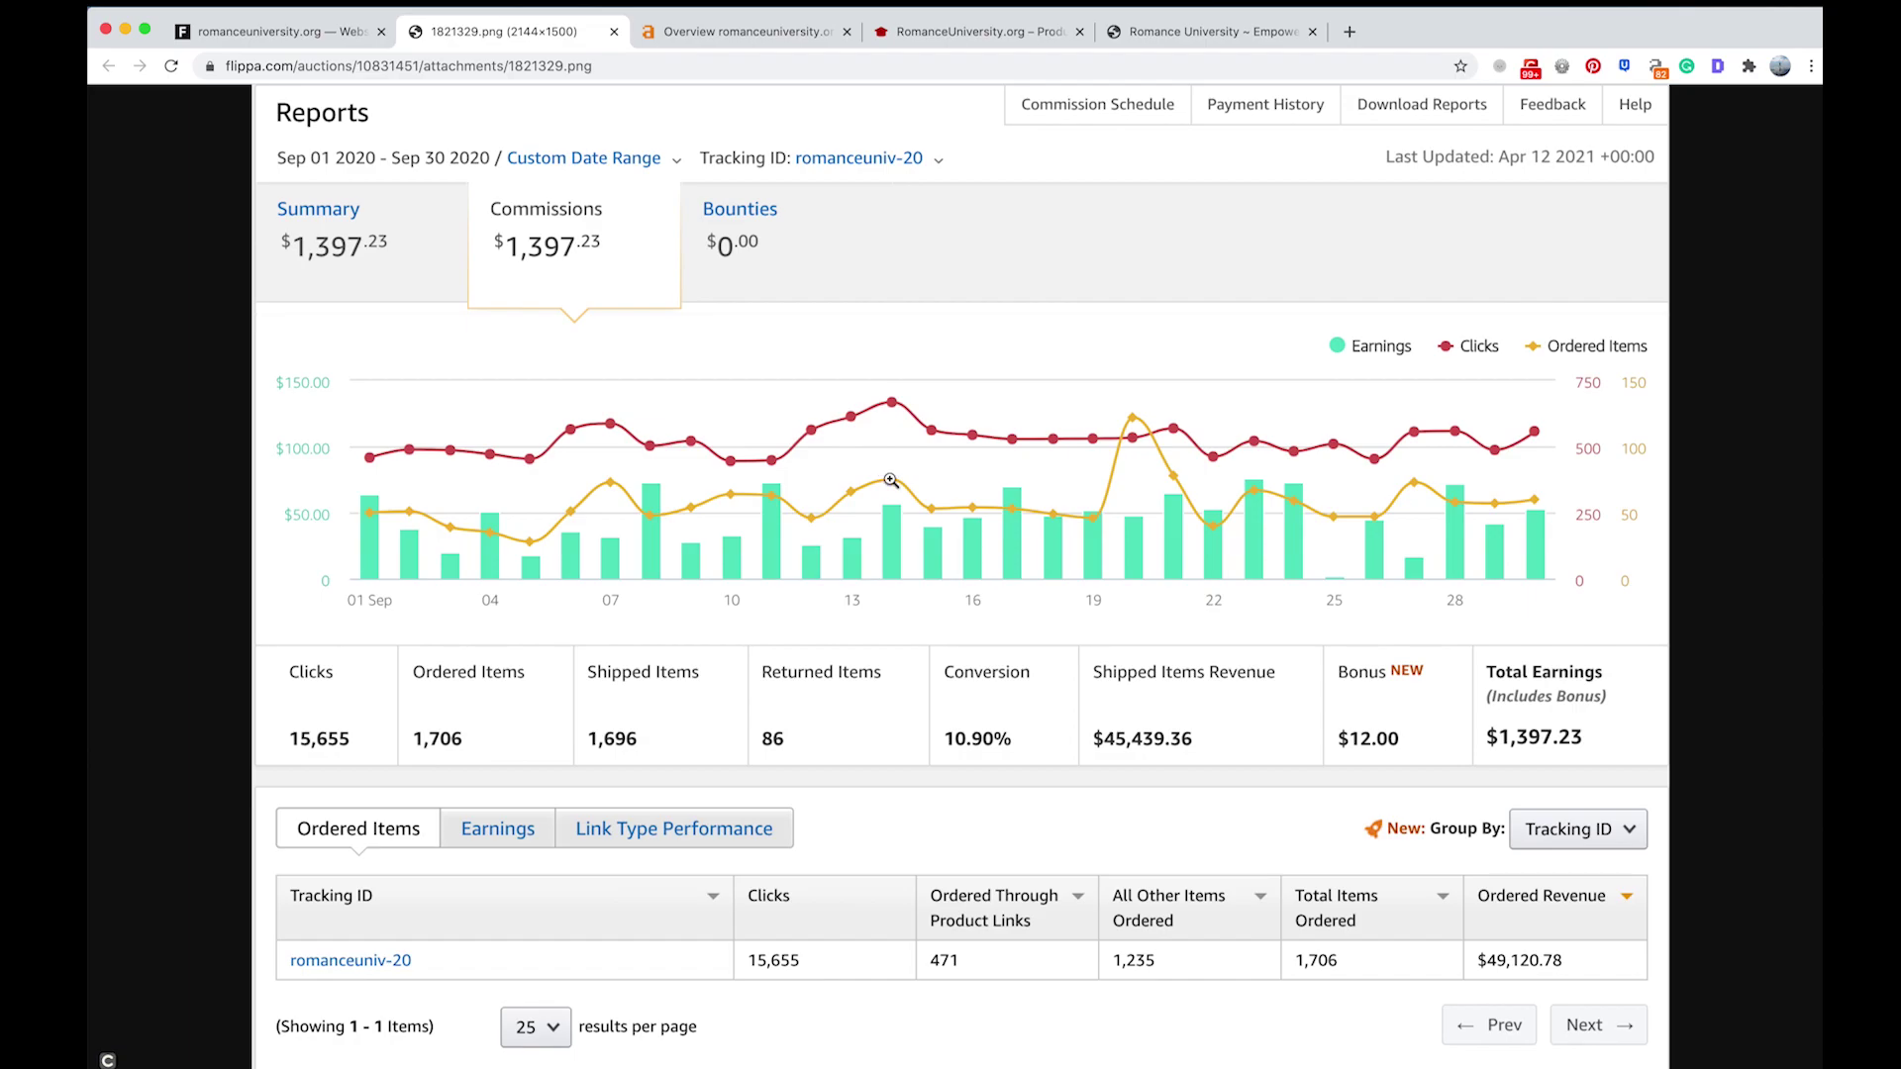
{"action": "left_click", "coordinate": [614, 32]}
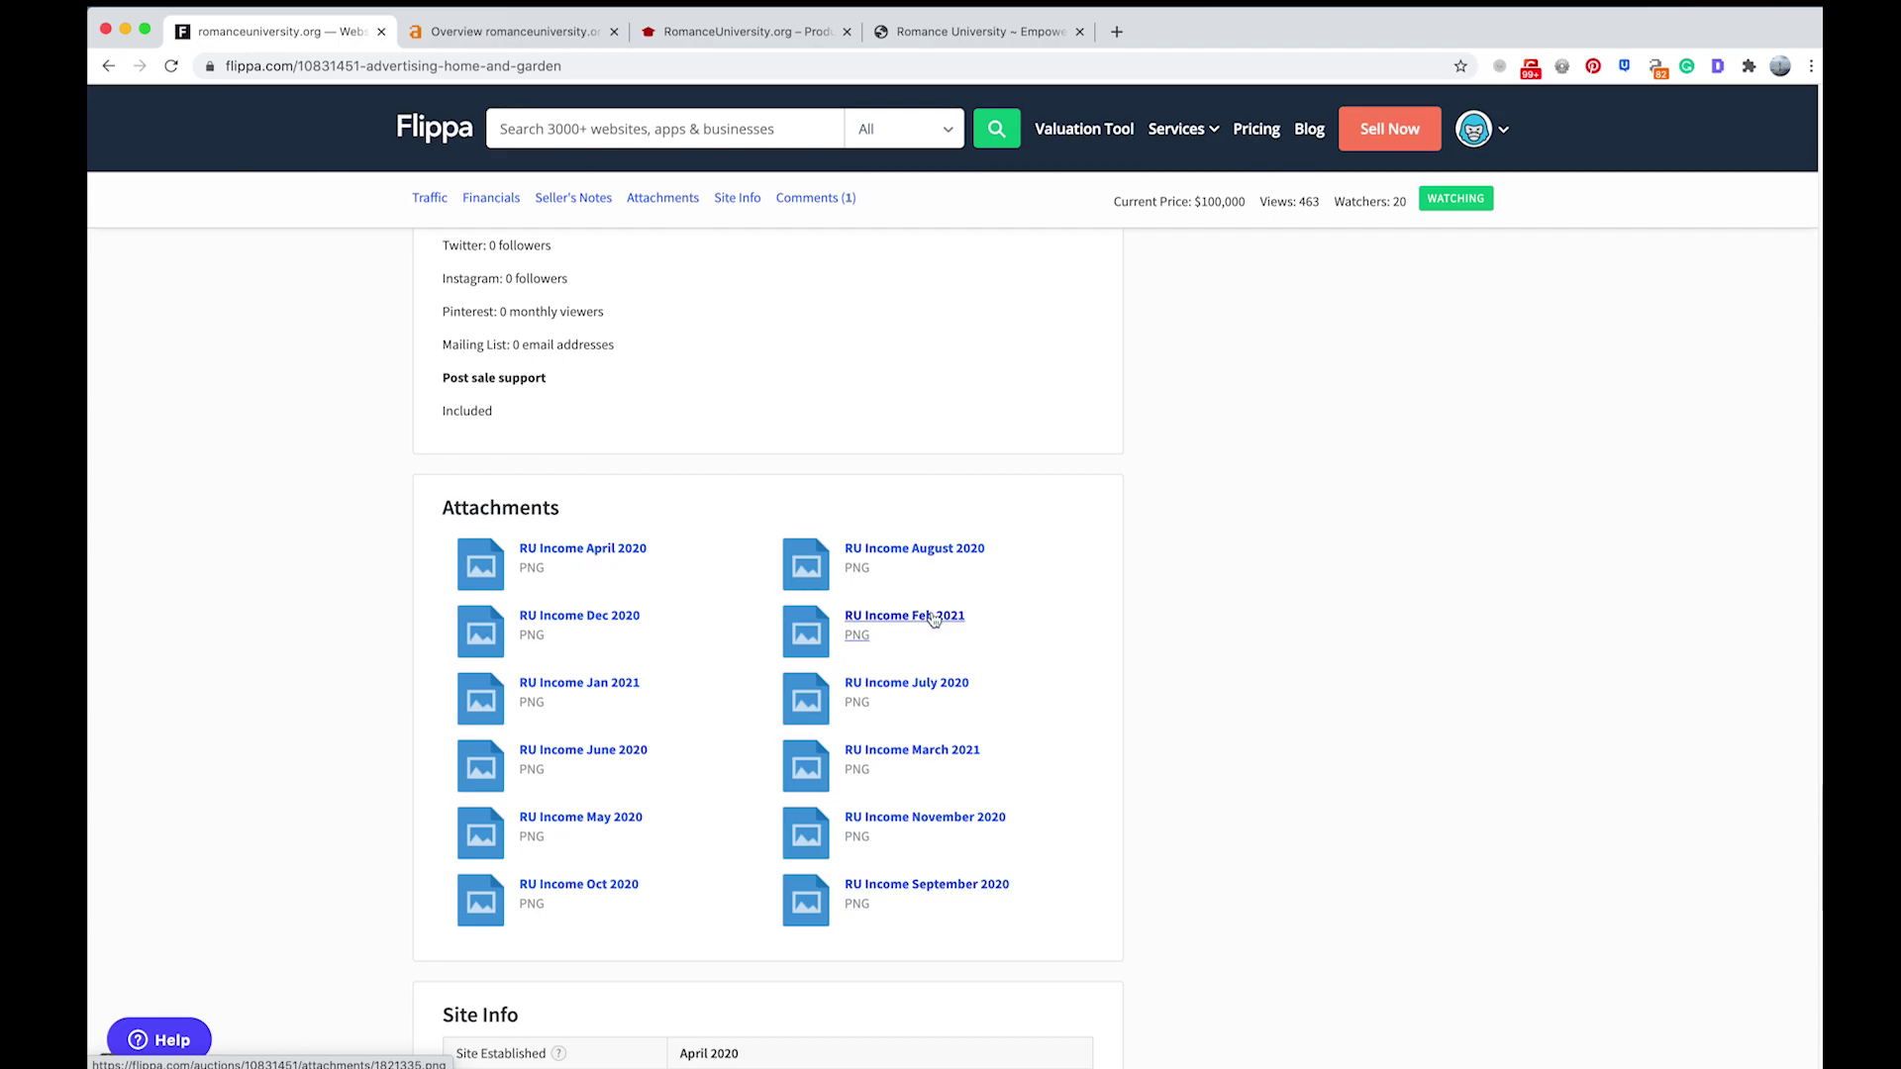
- Open the RU Income Feb 2021 attachment, examine its commission report and tracking ID, and close it
{"action": "left_click", "coordinate": [933, 616]}
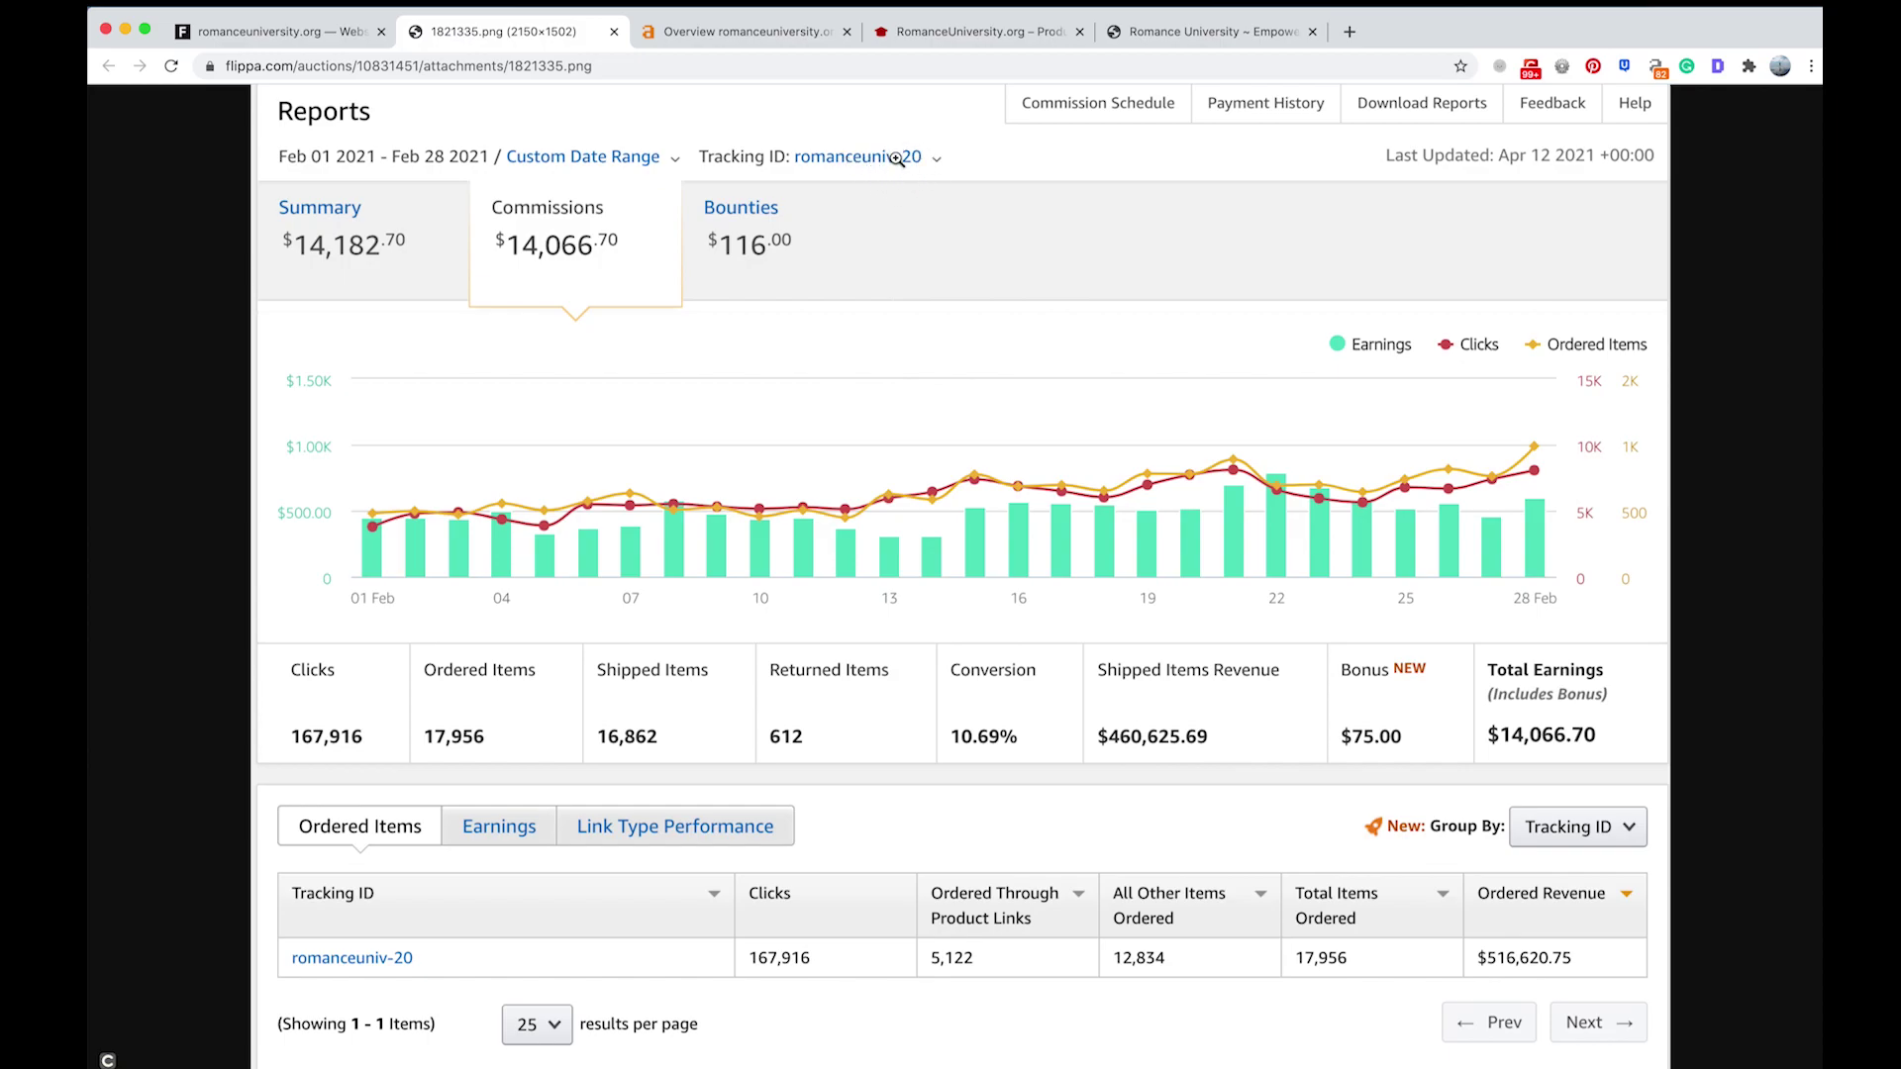
{"action": "mouse_move", "coordinate": [271, 121]}
{"action": "left_click", "coordinate": [614, 31]}
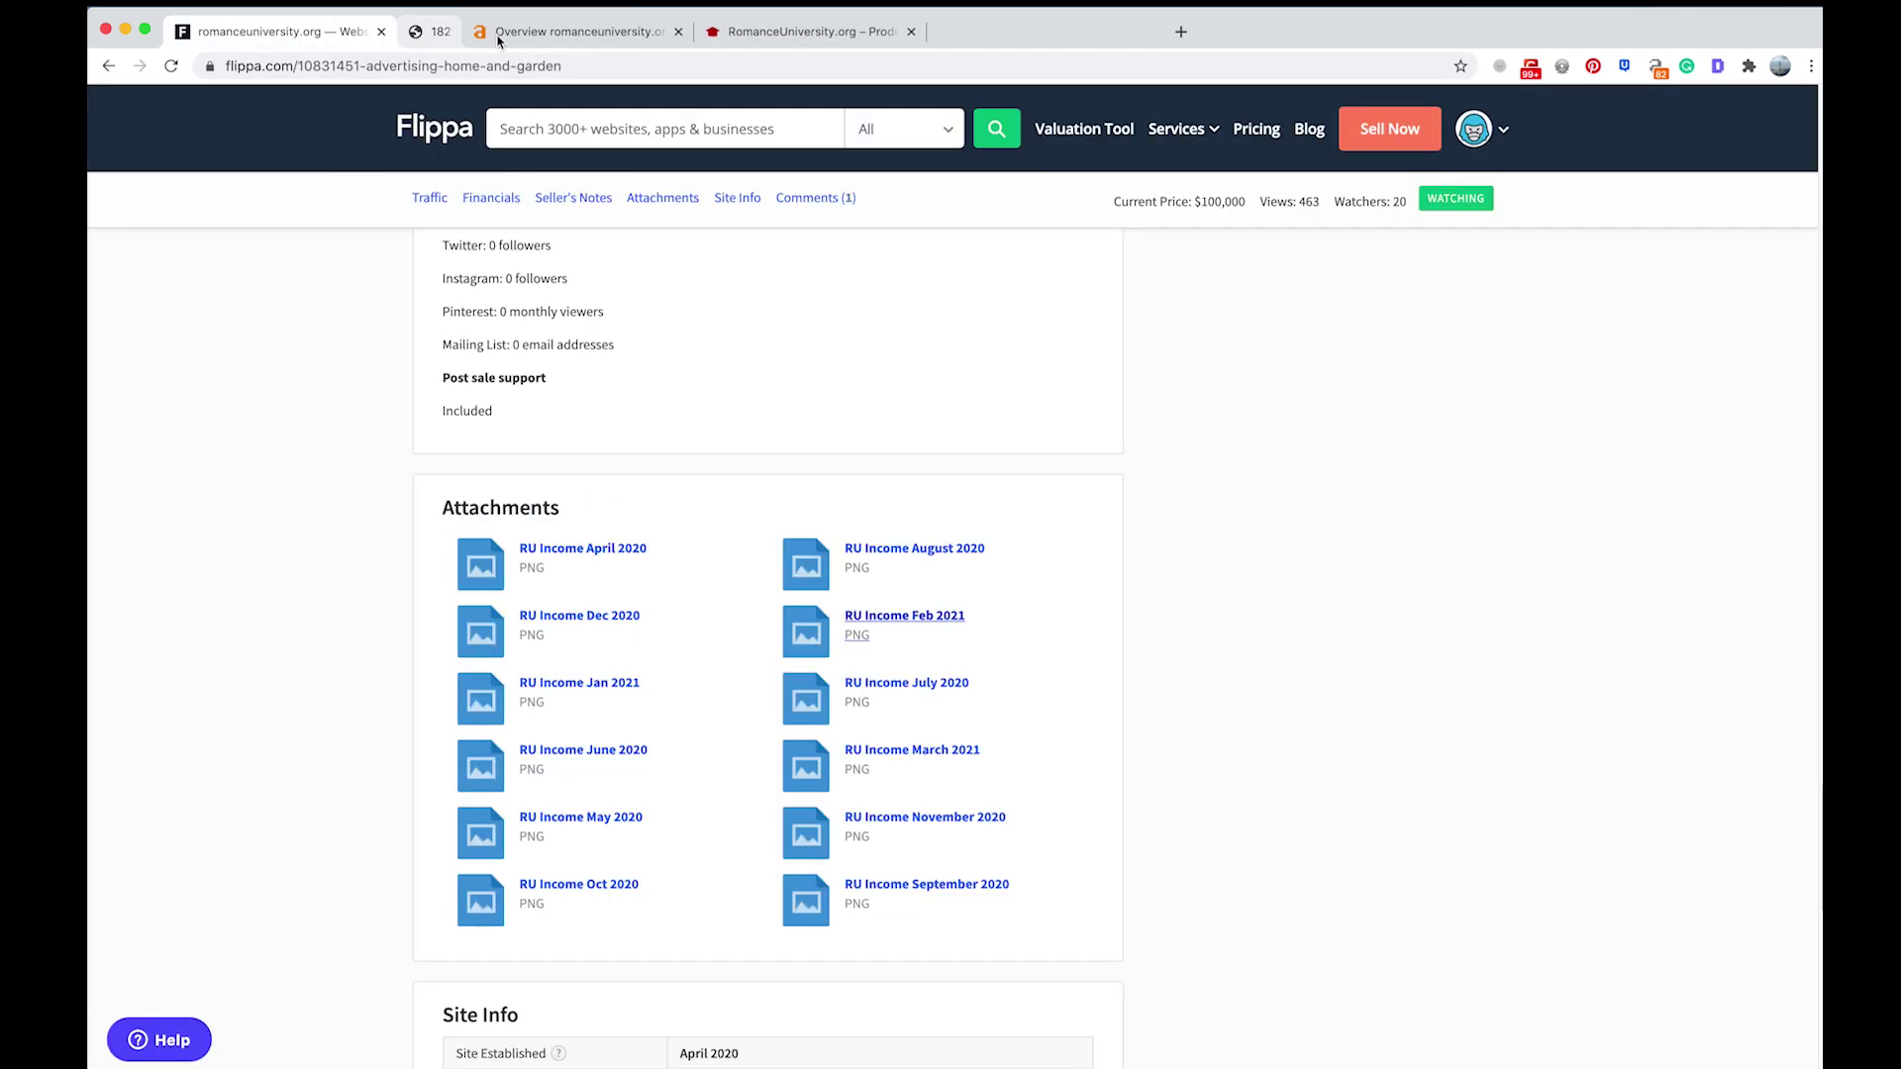
- Review the listing's site info, domain info and comments, and recheck its traffic charts, at-a-glance figures and starting price
{"action": "scroll", "coordinate": [1224, 635], "scroll_direction": "down", "scroll_amount": 8}
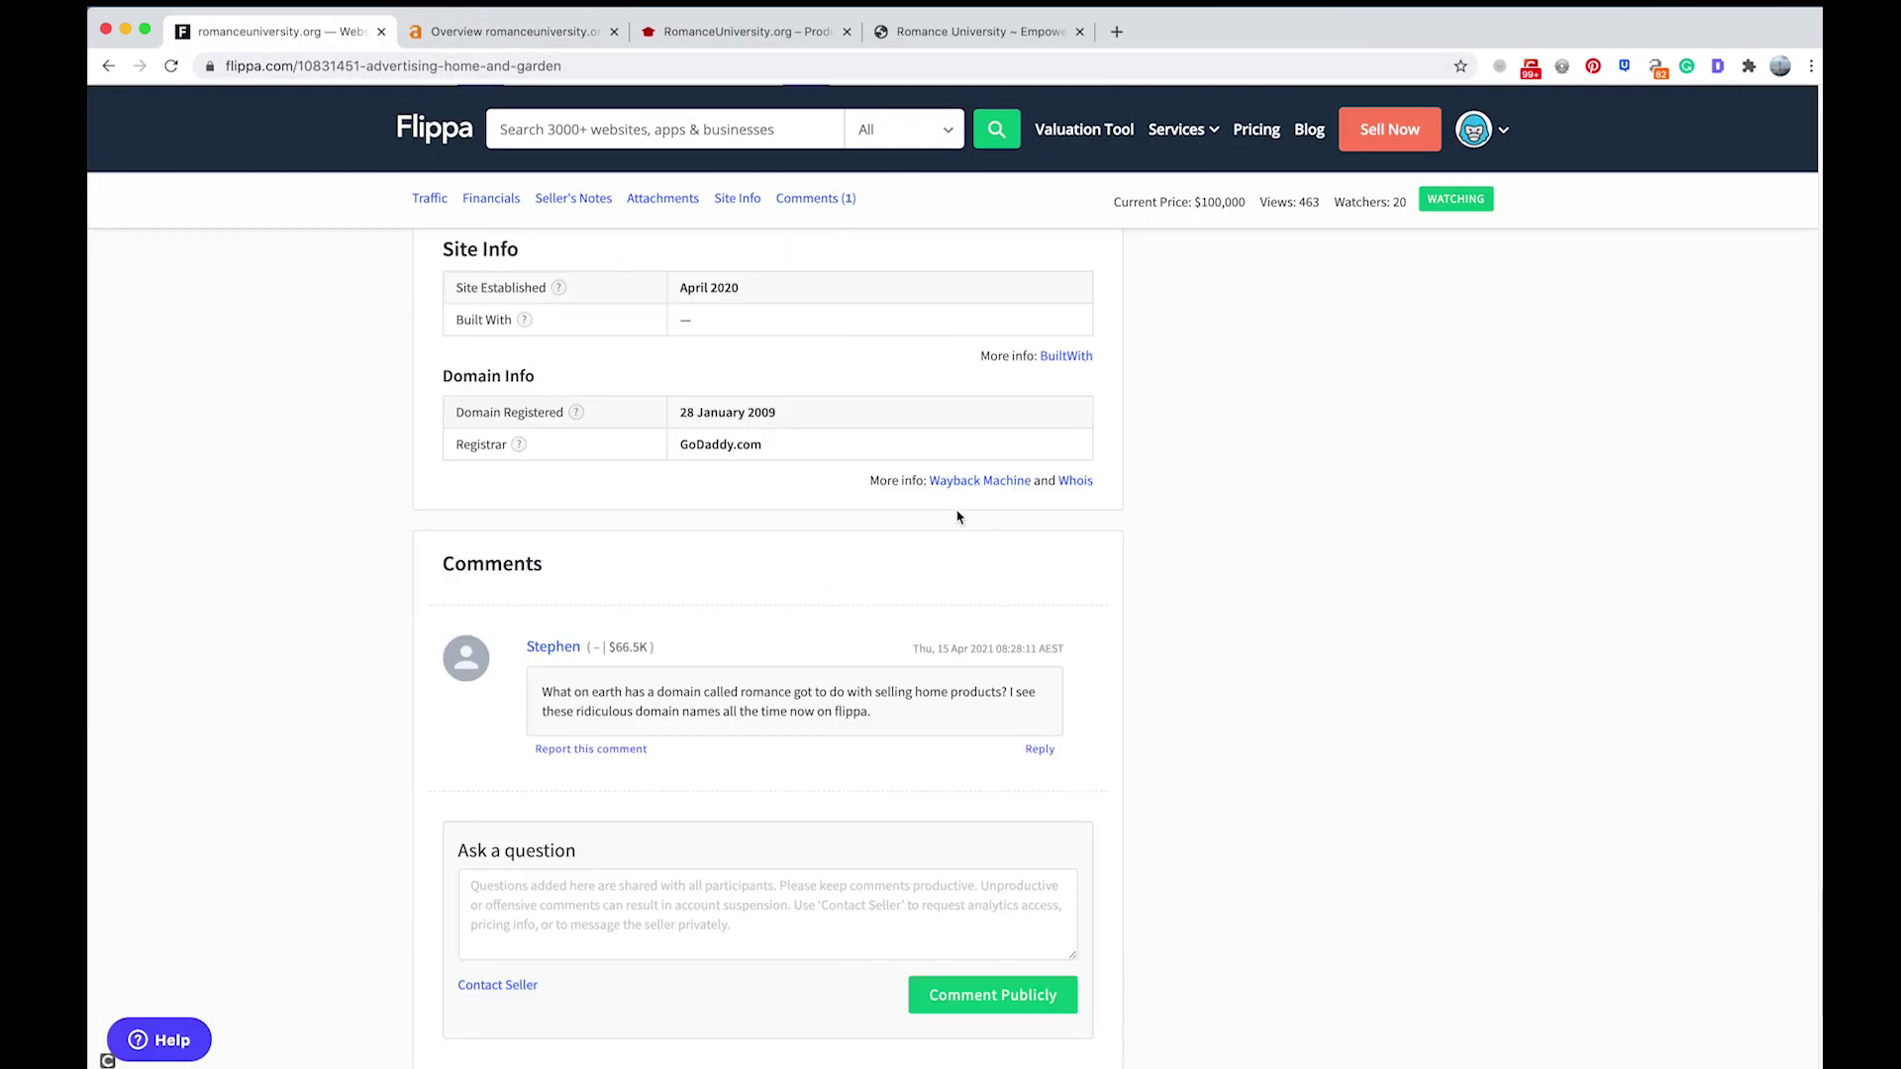
{"action": "scroll", "coordinate": [957, 515], "scroll_direction": "up", "scroll_amount": 2}
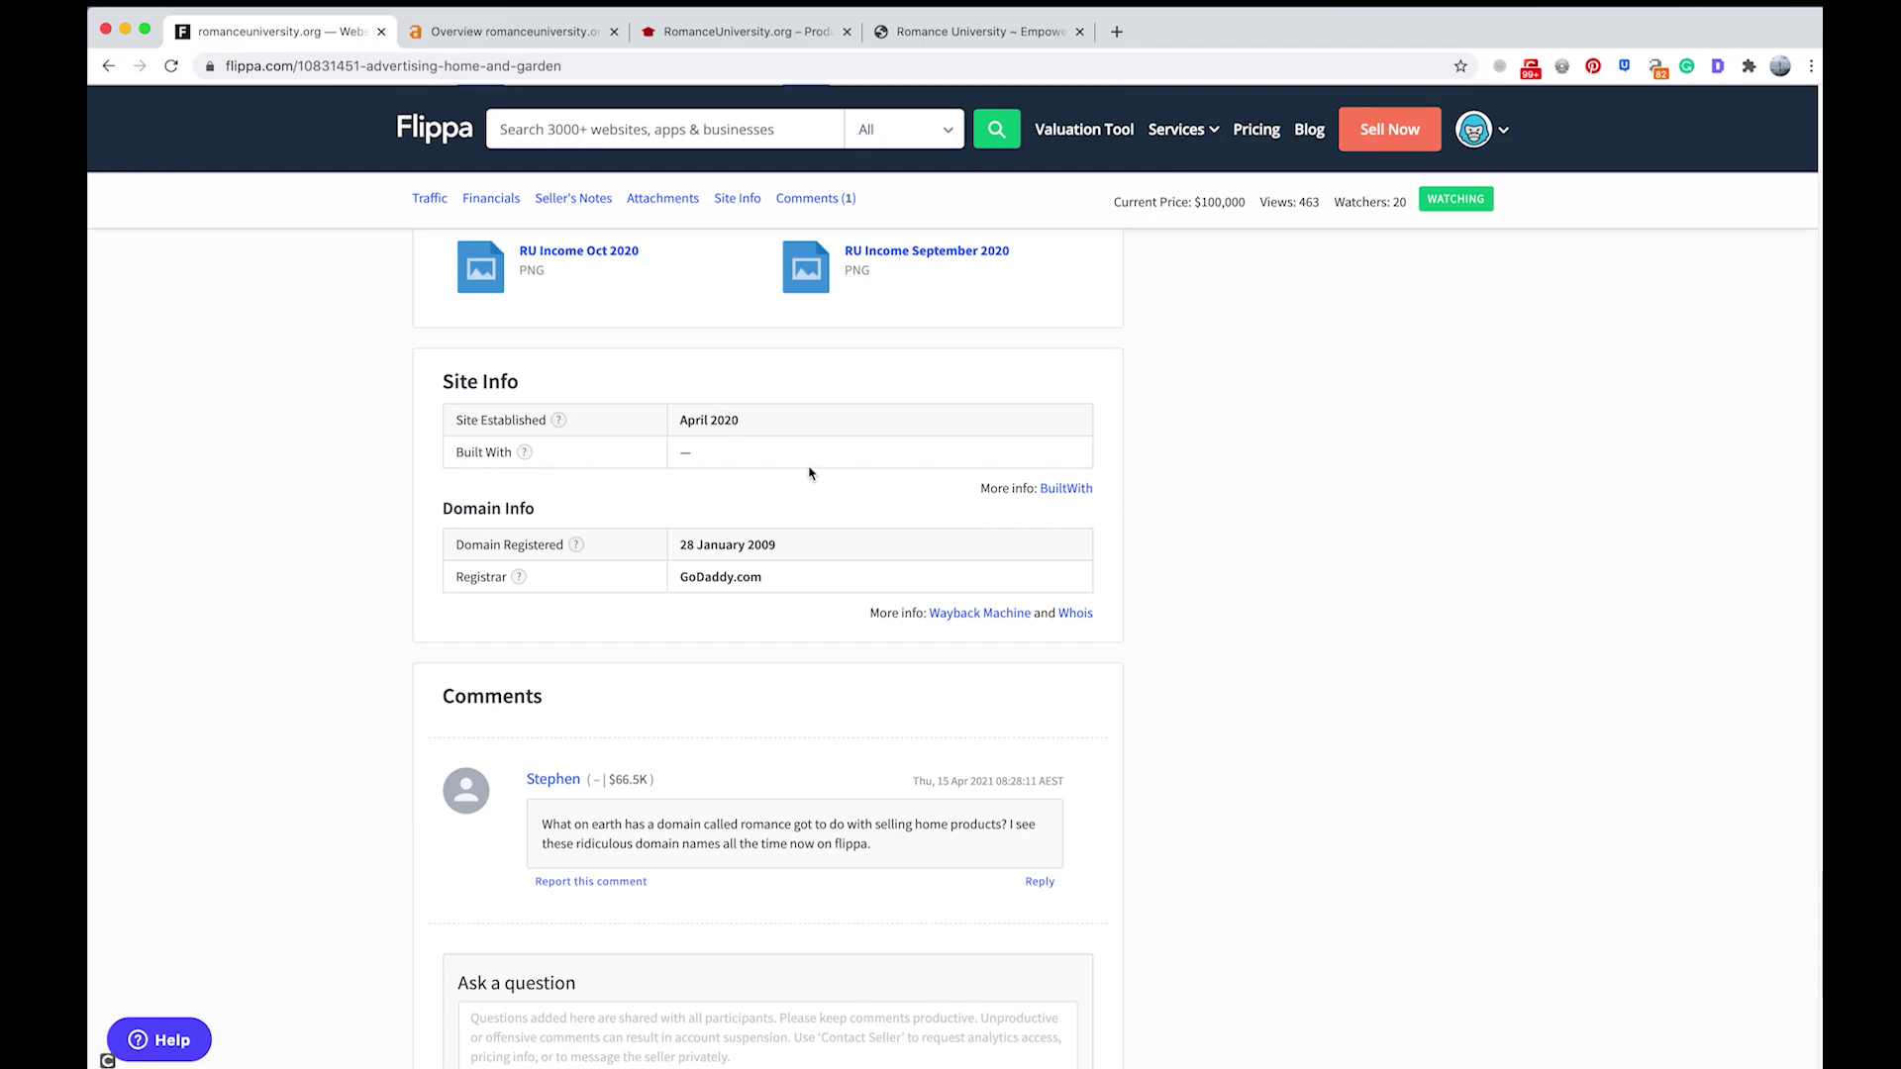
{"action": "scroll", "coordinate": [858, 479], "scroll_direction": "up", "scroll_amount": 20}
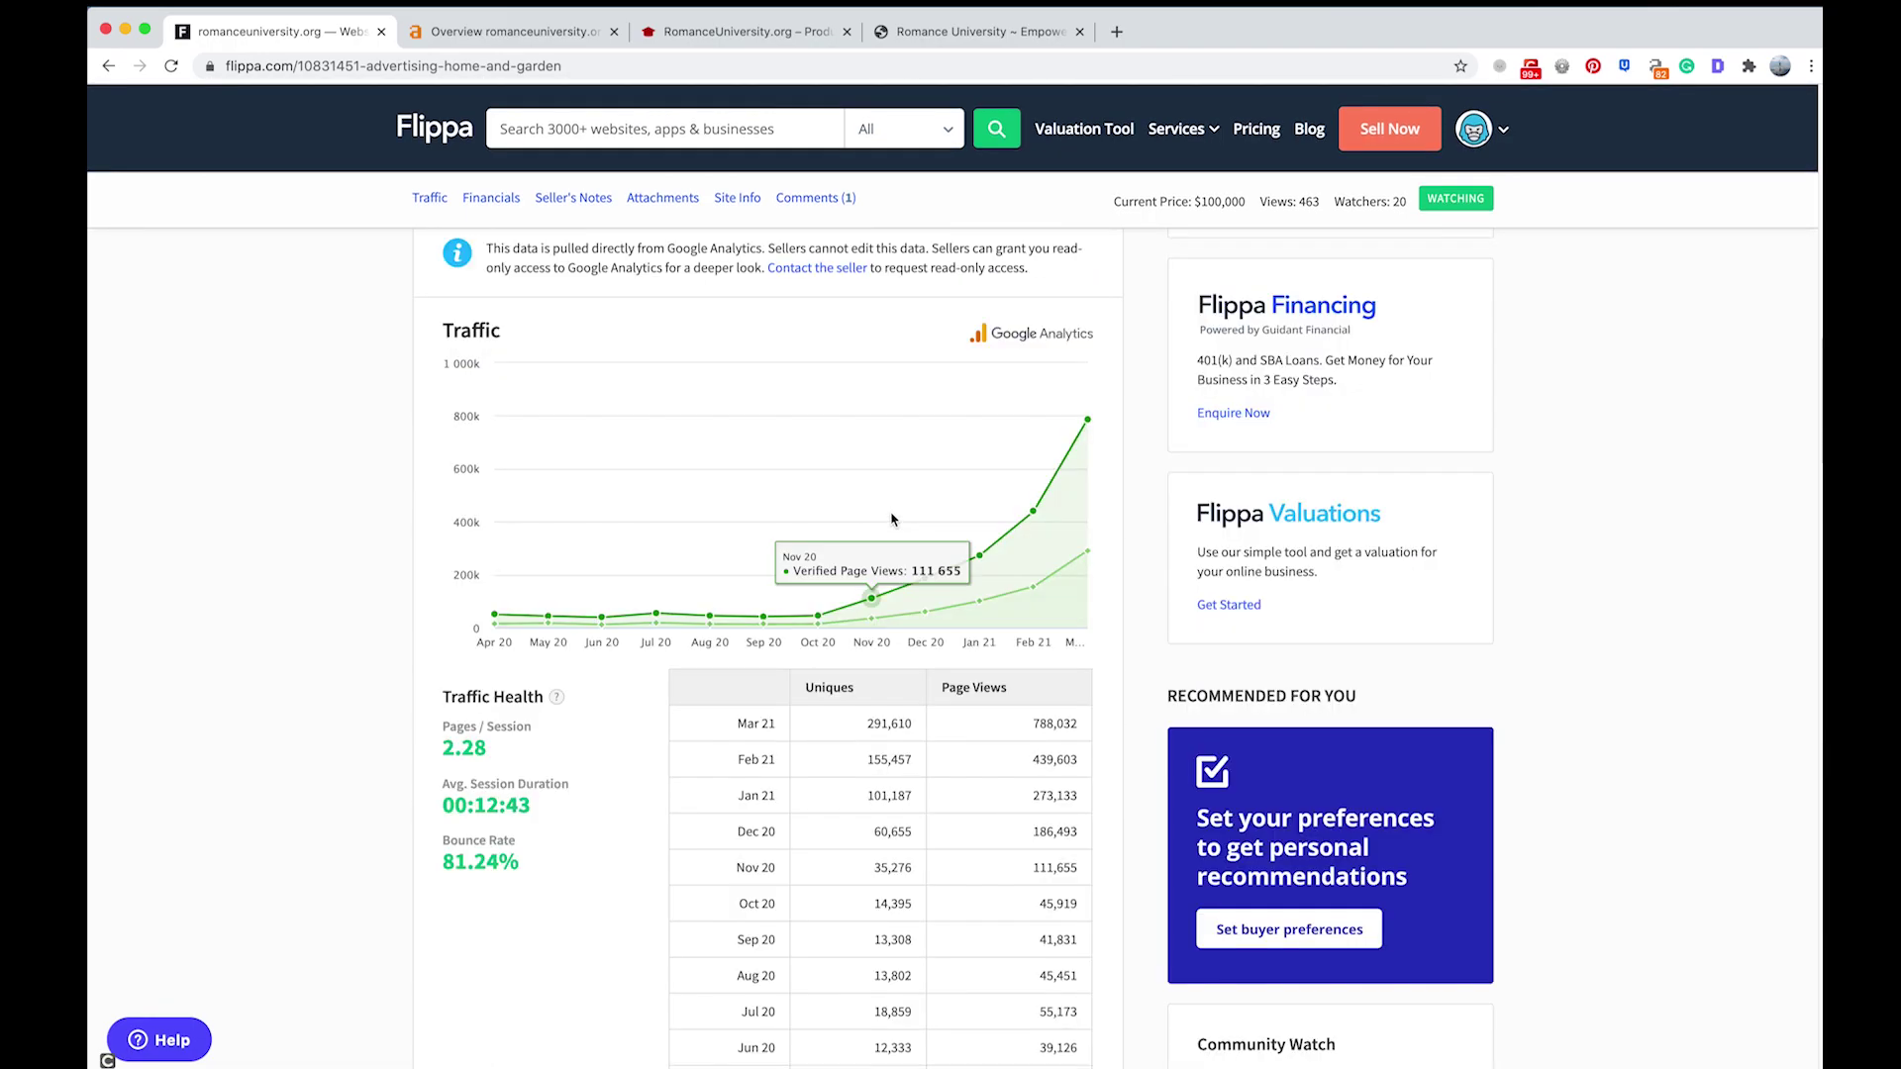
{"action": "scroll", "coordinate": [891, 501], "scroll_direction": "down", "scroll_amount": 5}
{"action": "scroll", "coordinate": [976, 569], "scroll_direction": "down", "scroll_amount": 2}
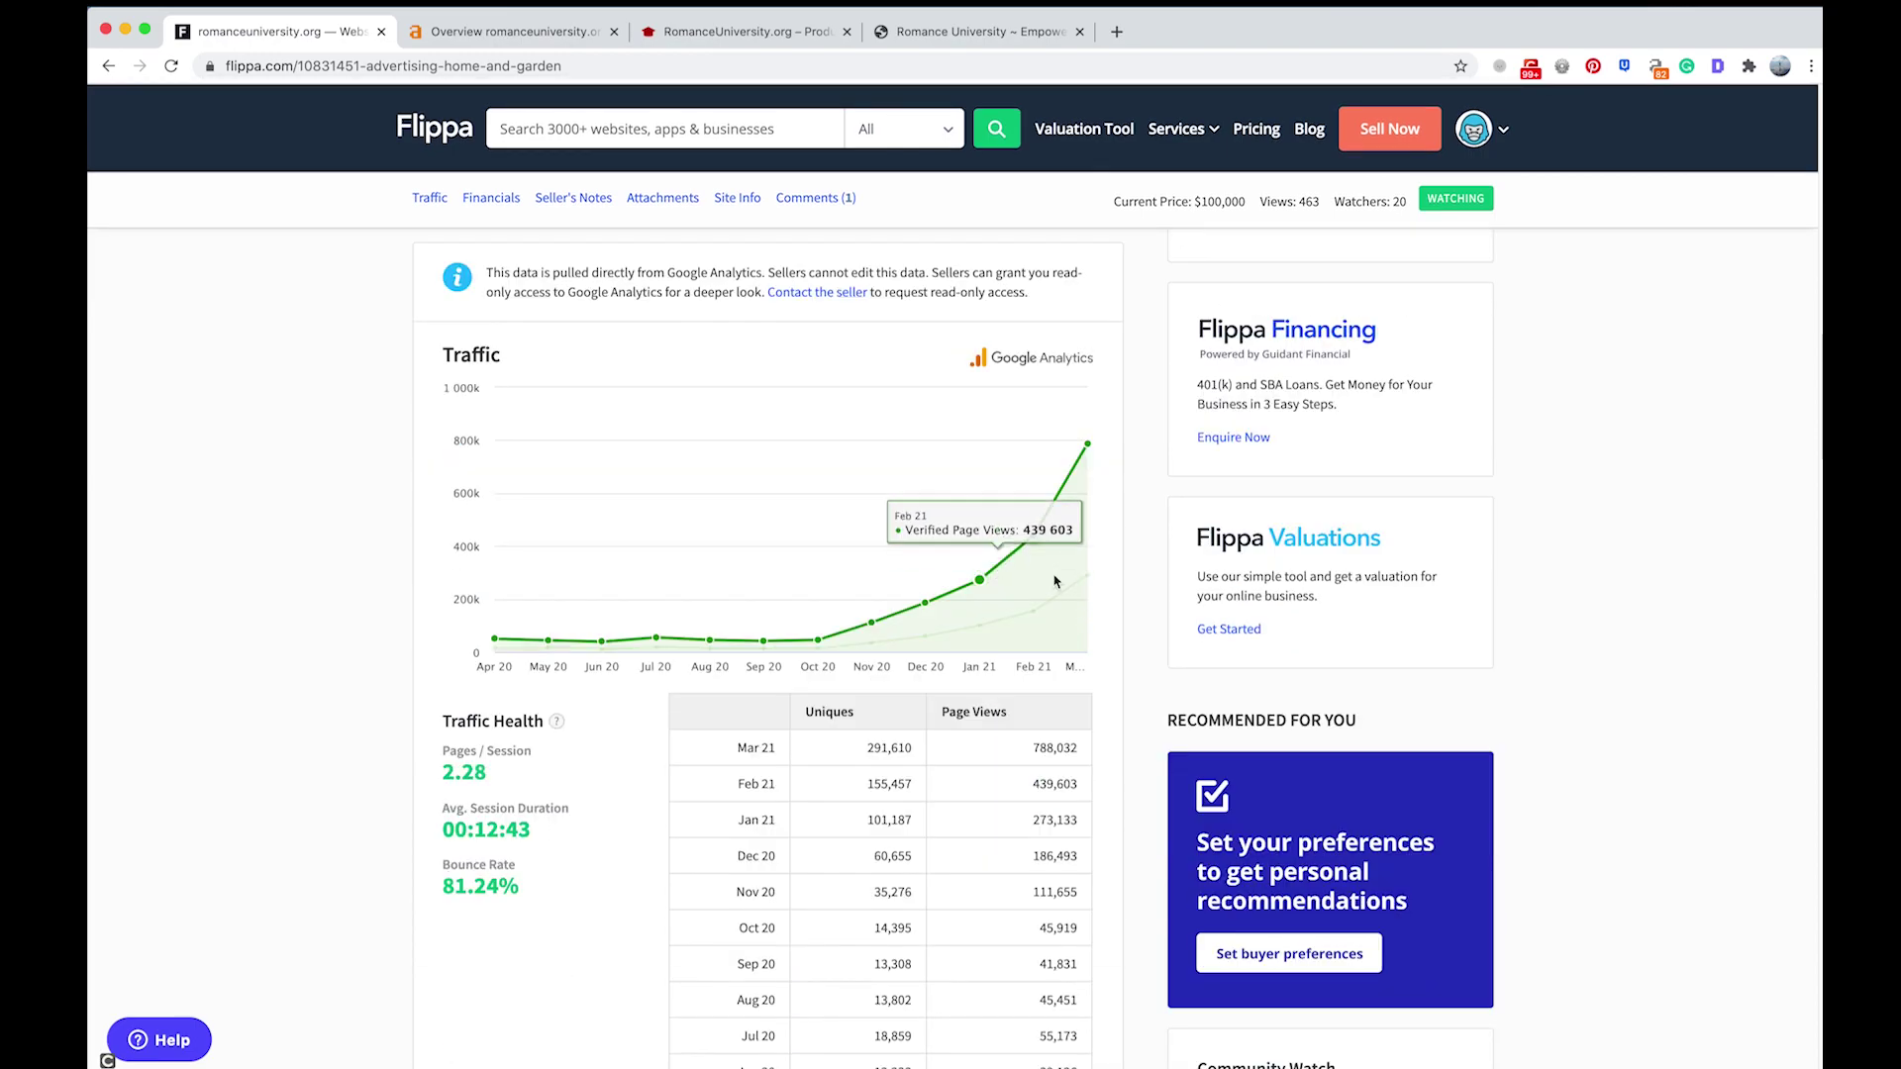
{"action": "scroll", "coordinate": [1061, 647], "scroll_direction": "up", "scroll_amount": 7}
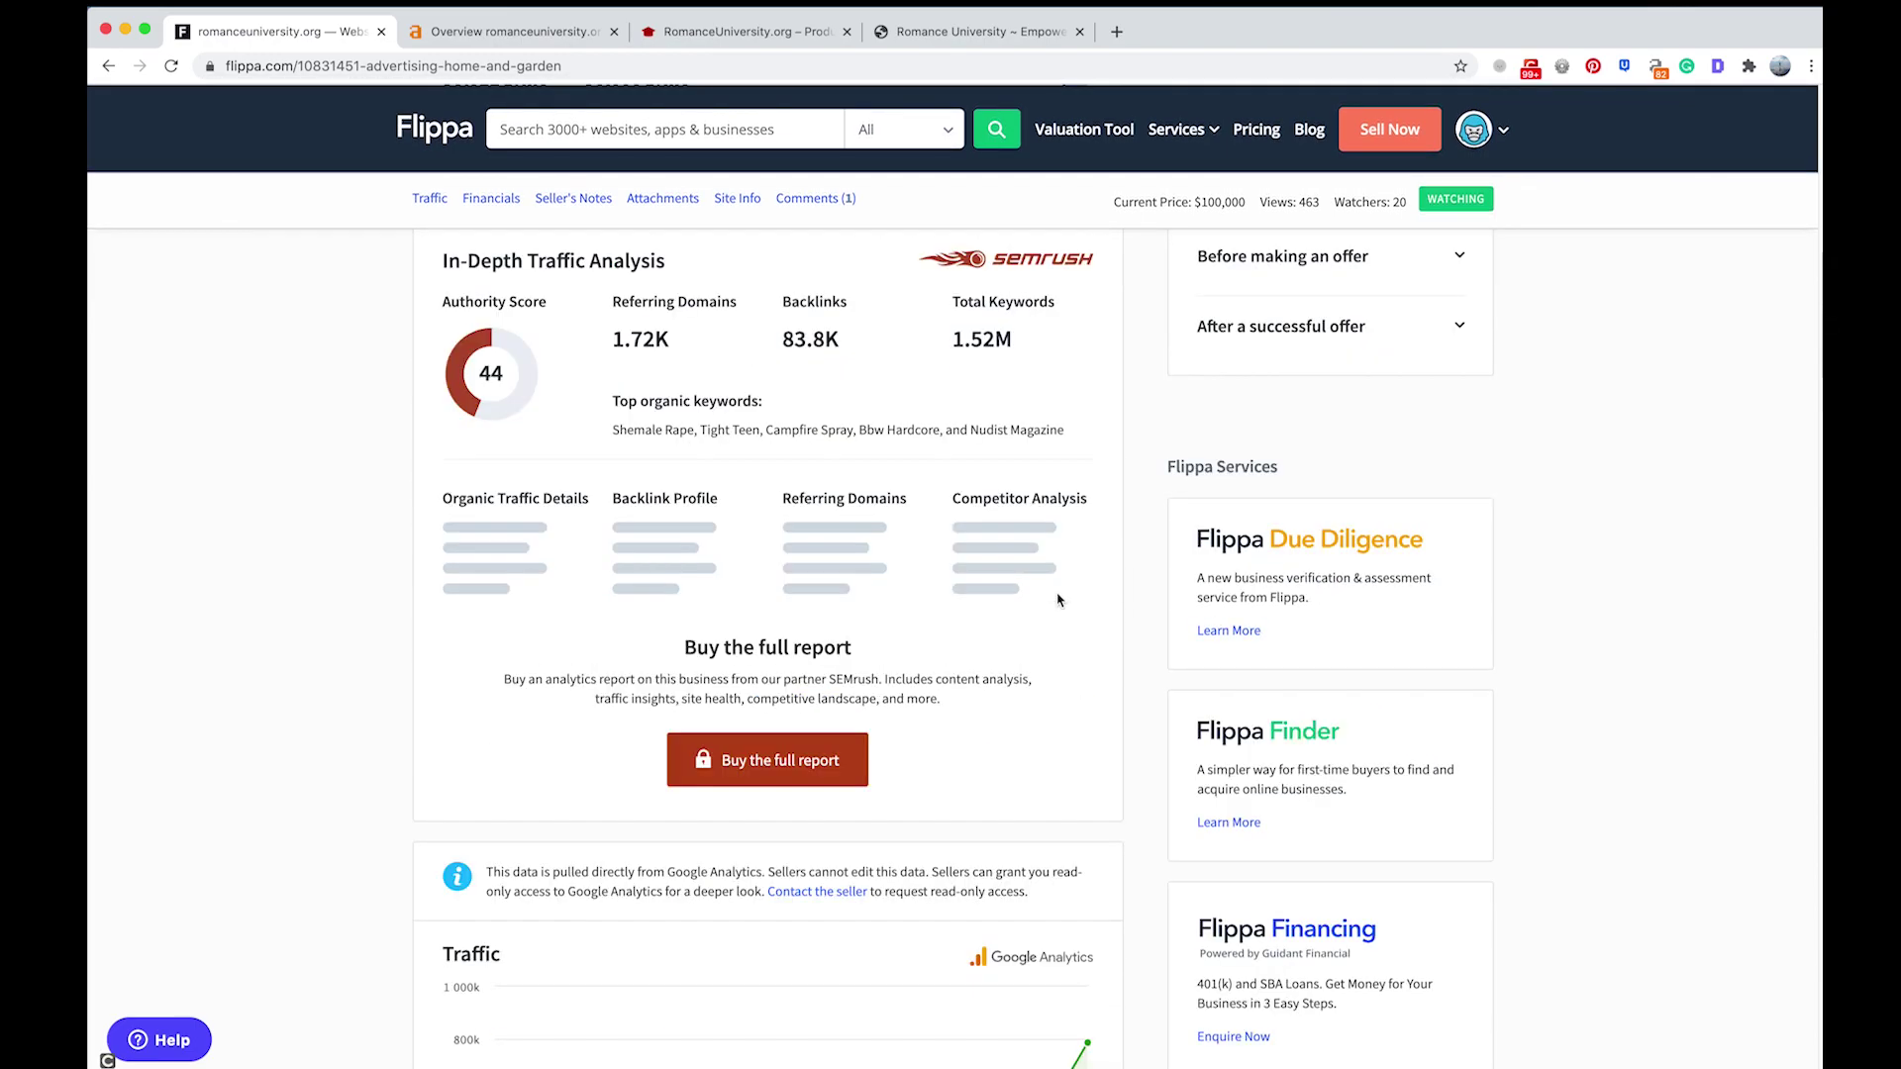
{"action": "scroll", "coordinate": [1059, 603], "scroll_direction": "up", "scroll_amount": 3}
{"action": "scroll", "coordinate": [1084, 614], "scroll_direction": "up", "scroll_amount": 4}
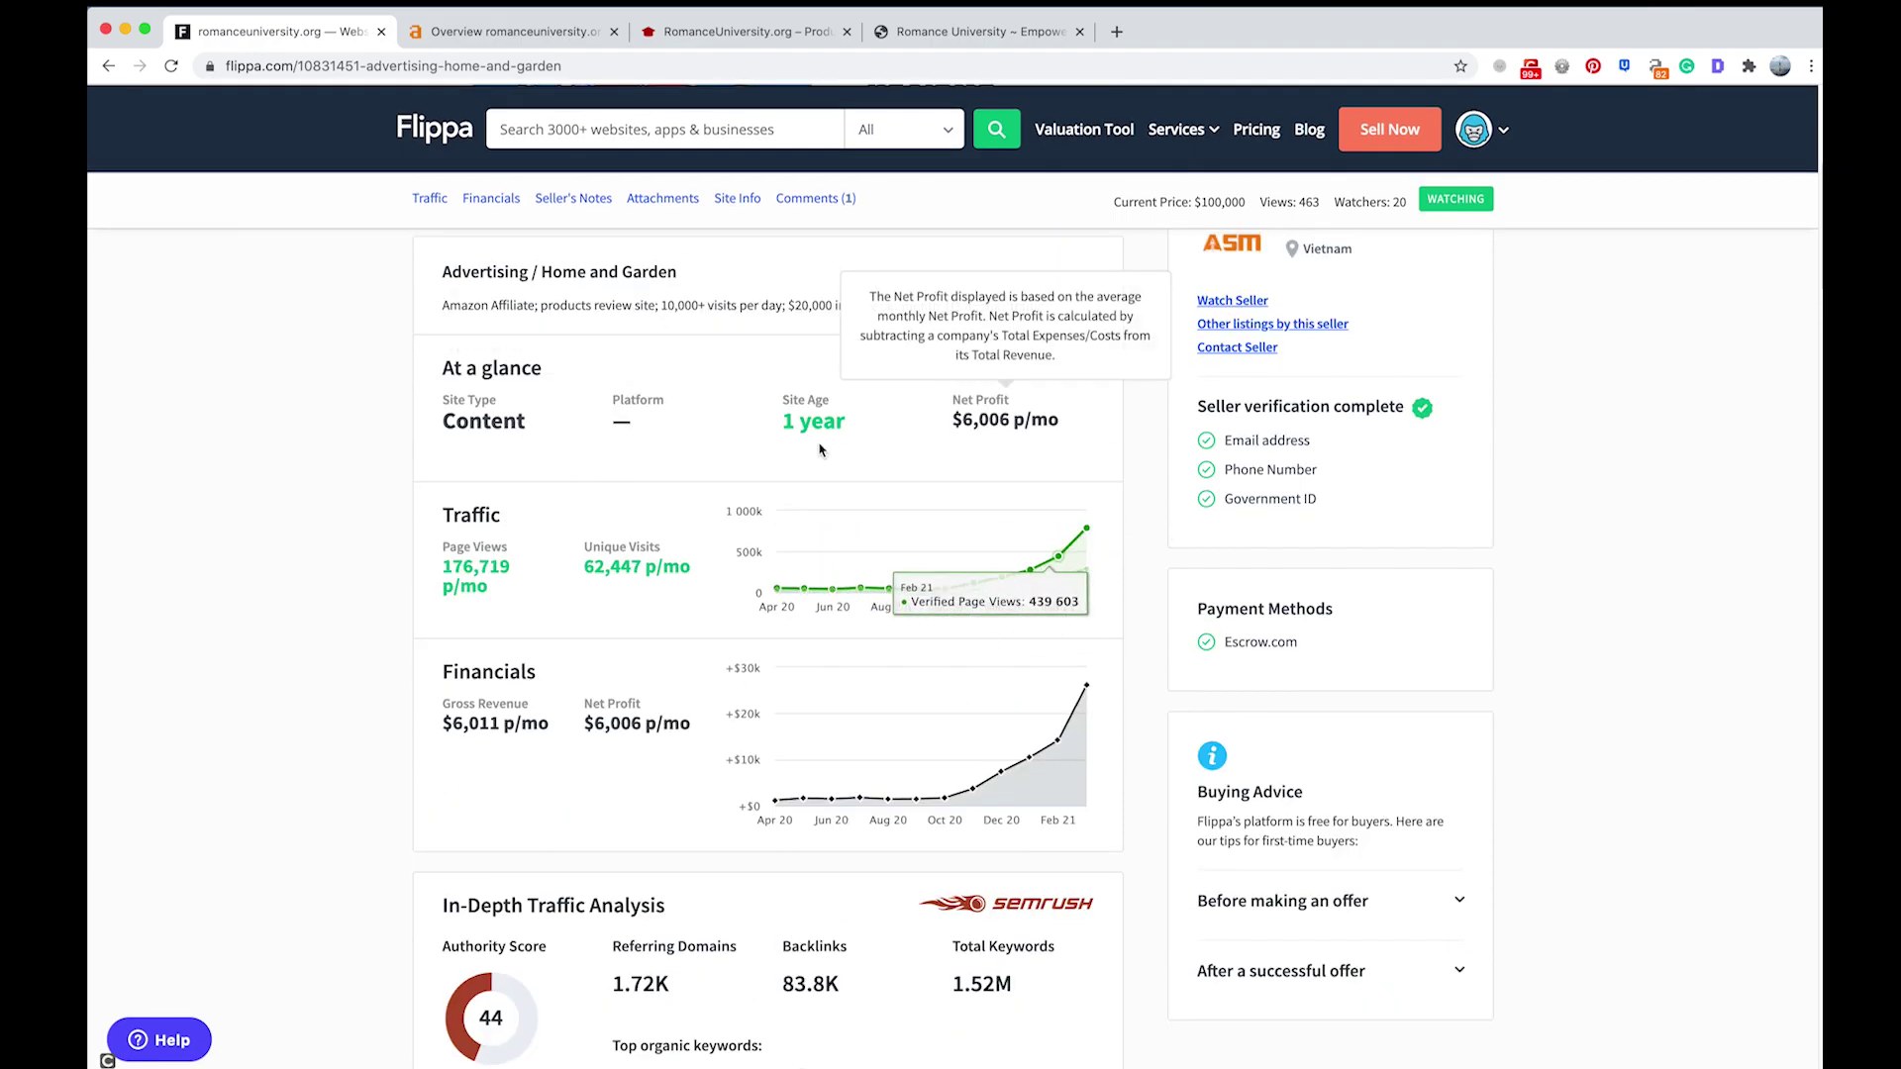
{"action": "scroll", "coordinate": [985, 598], "scroll_direction": "up", "scroll_amount": 1}
{"action": "scroll", "coordinate": [985, 598], "scroll_direction": "up", "scroll_amount": 1}
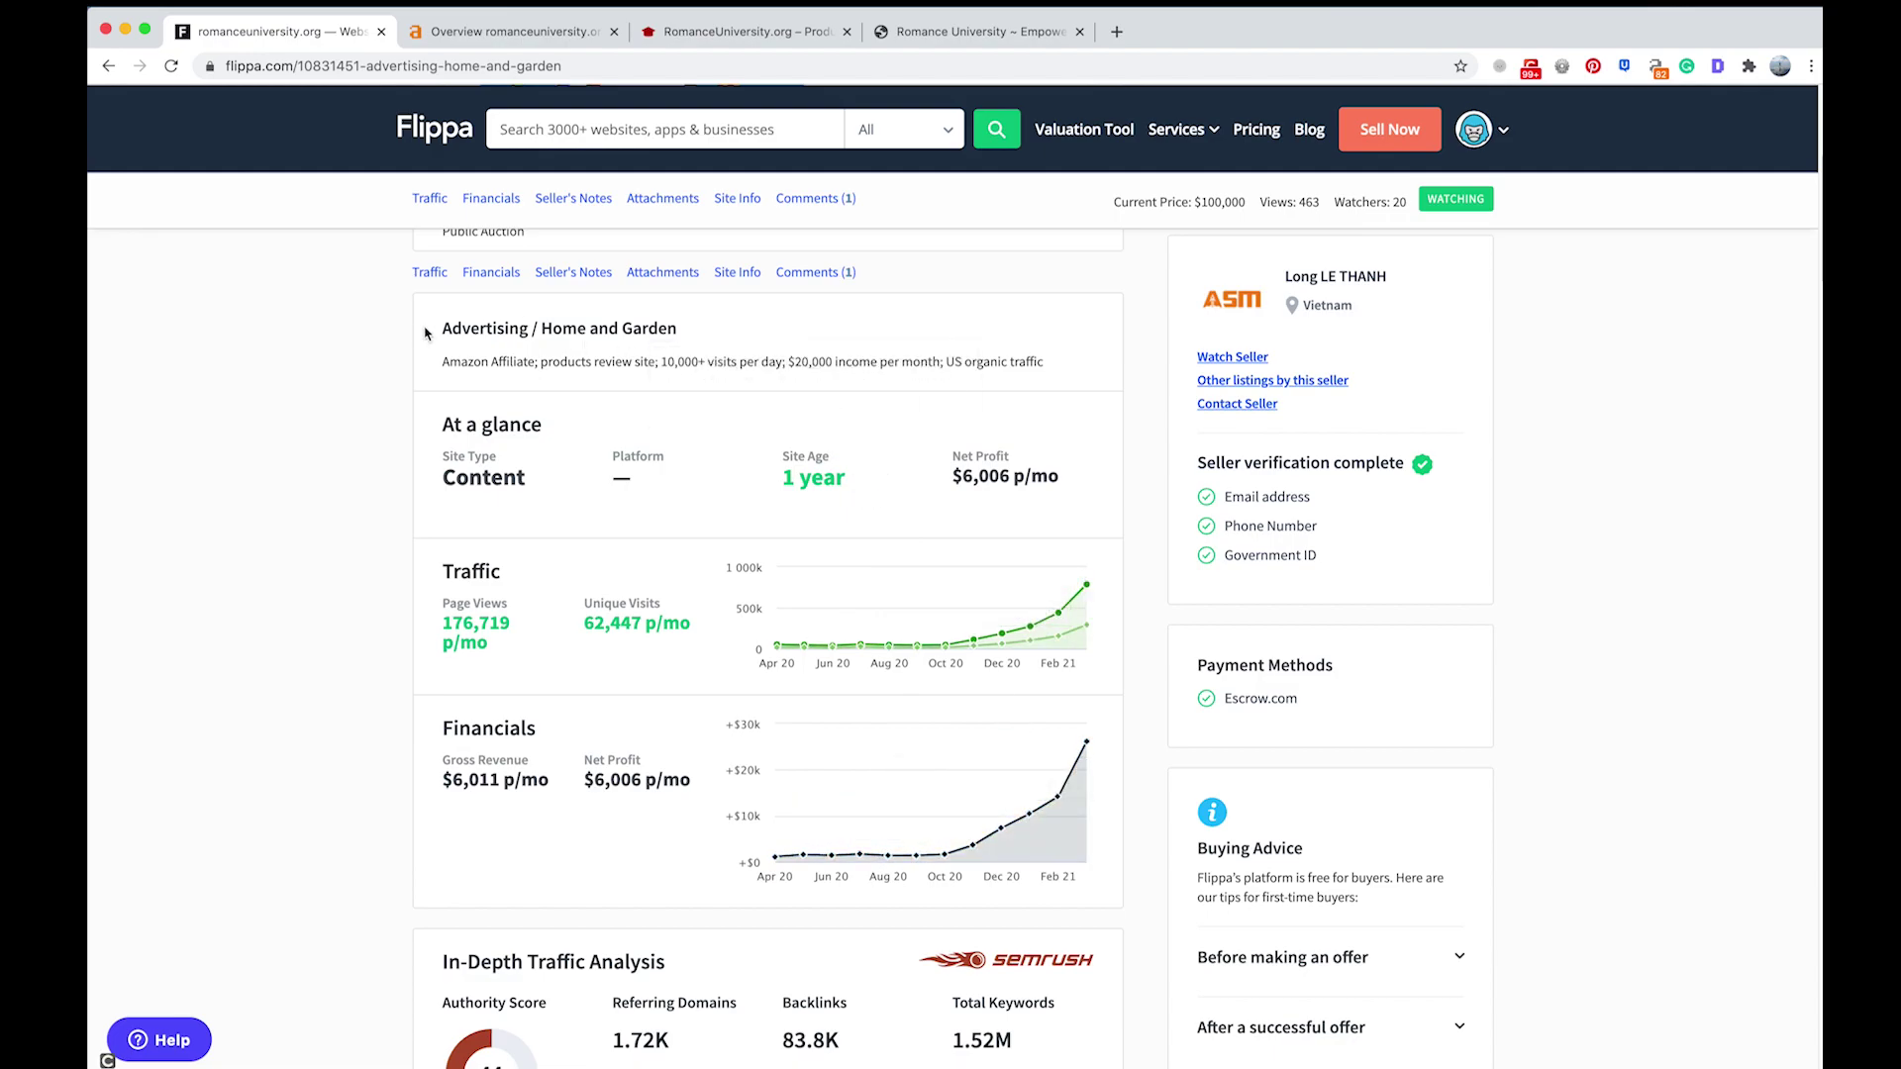
{"action": "scroll", "coordinate": [698, 575], "scroll_direction": "up", "scroll_amount": 5}
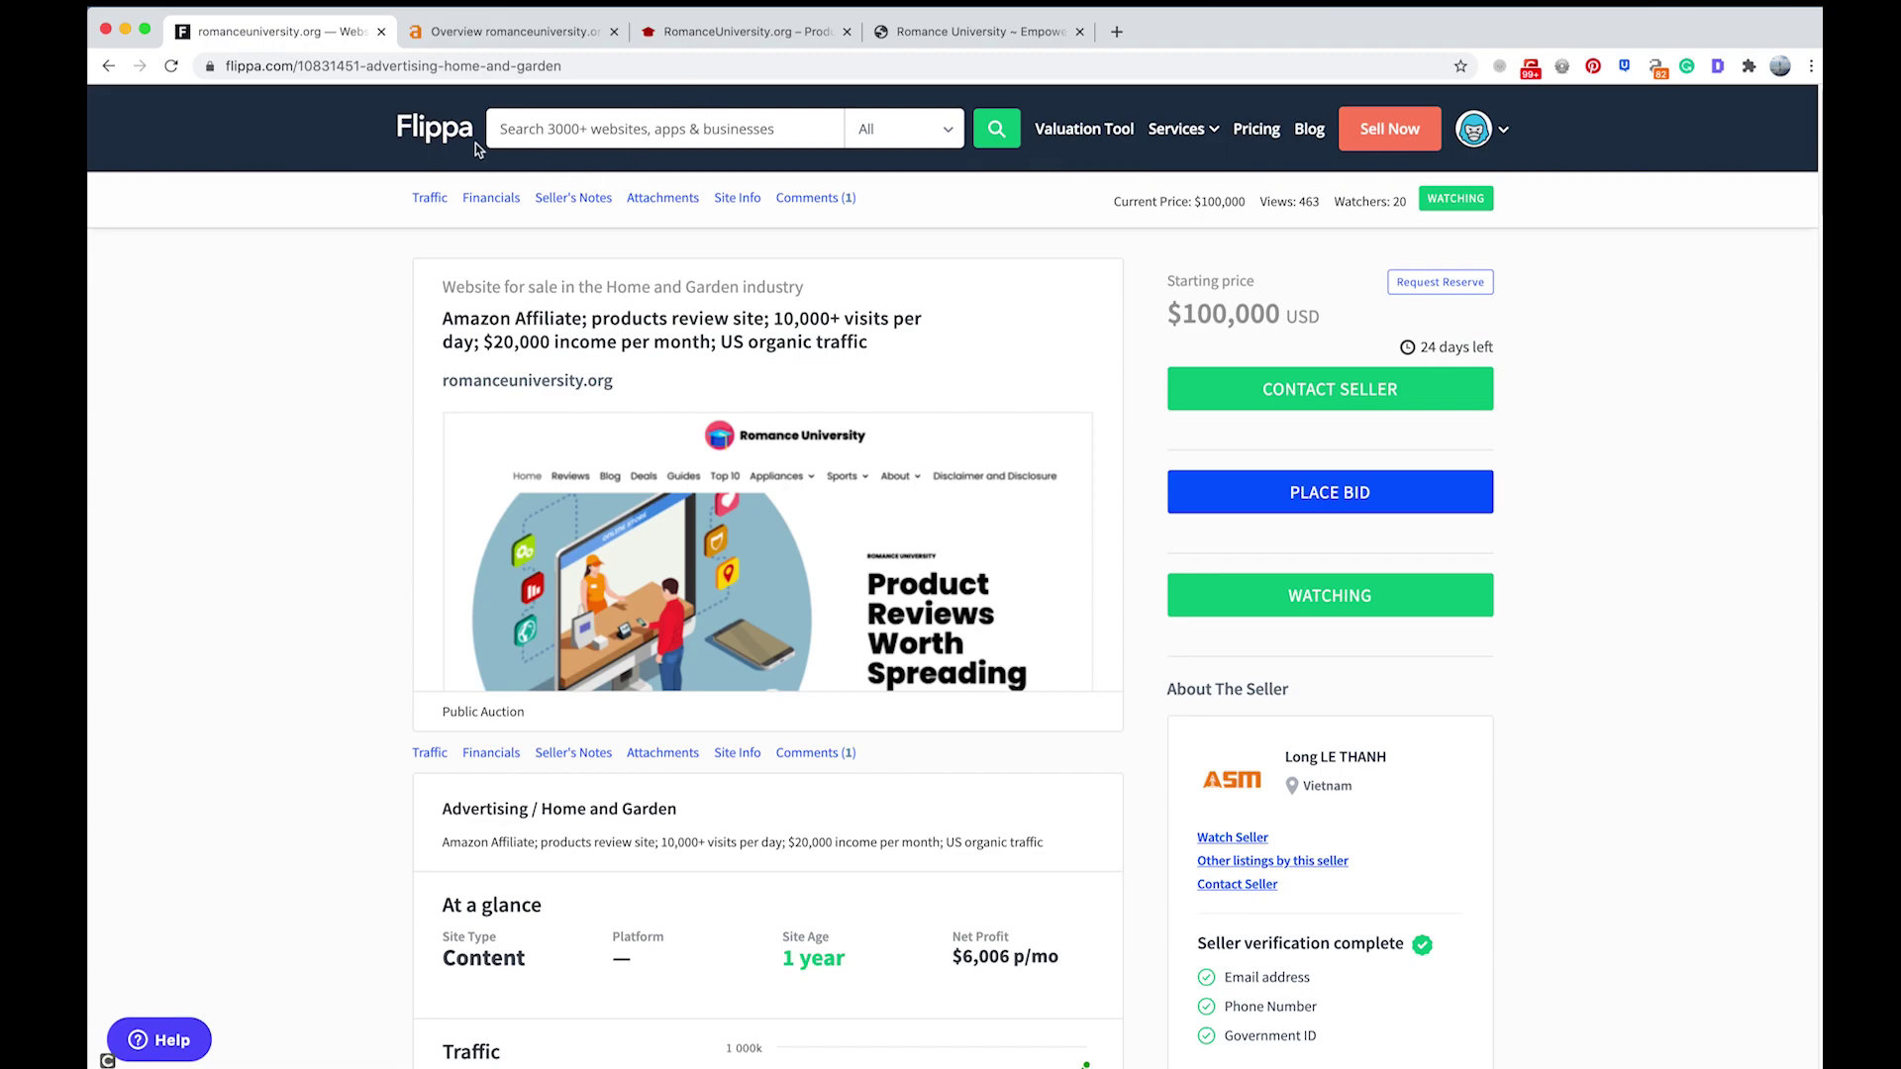
- Switch to the Ahrefs overview of romanceuniversity.org and examine its domain ratings and organic search history
{"action": "left_click", "coordinate": [478, 38]}
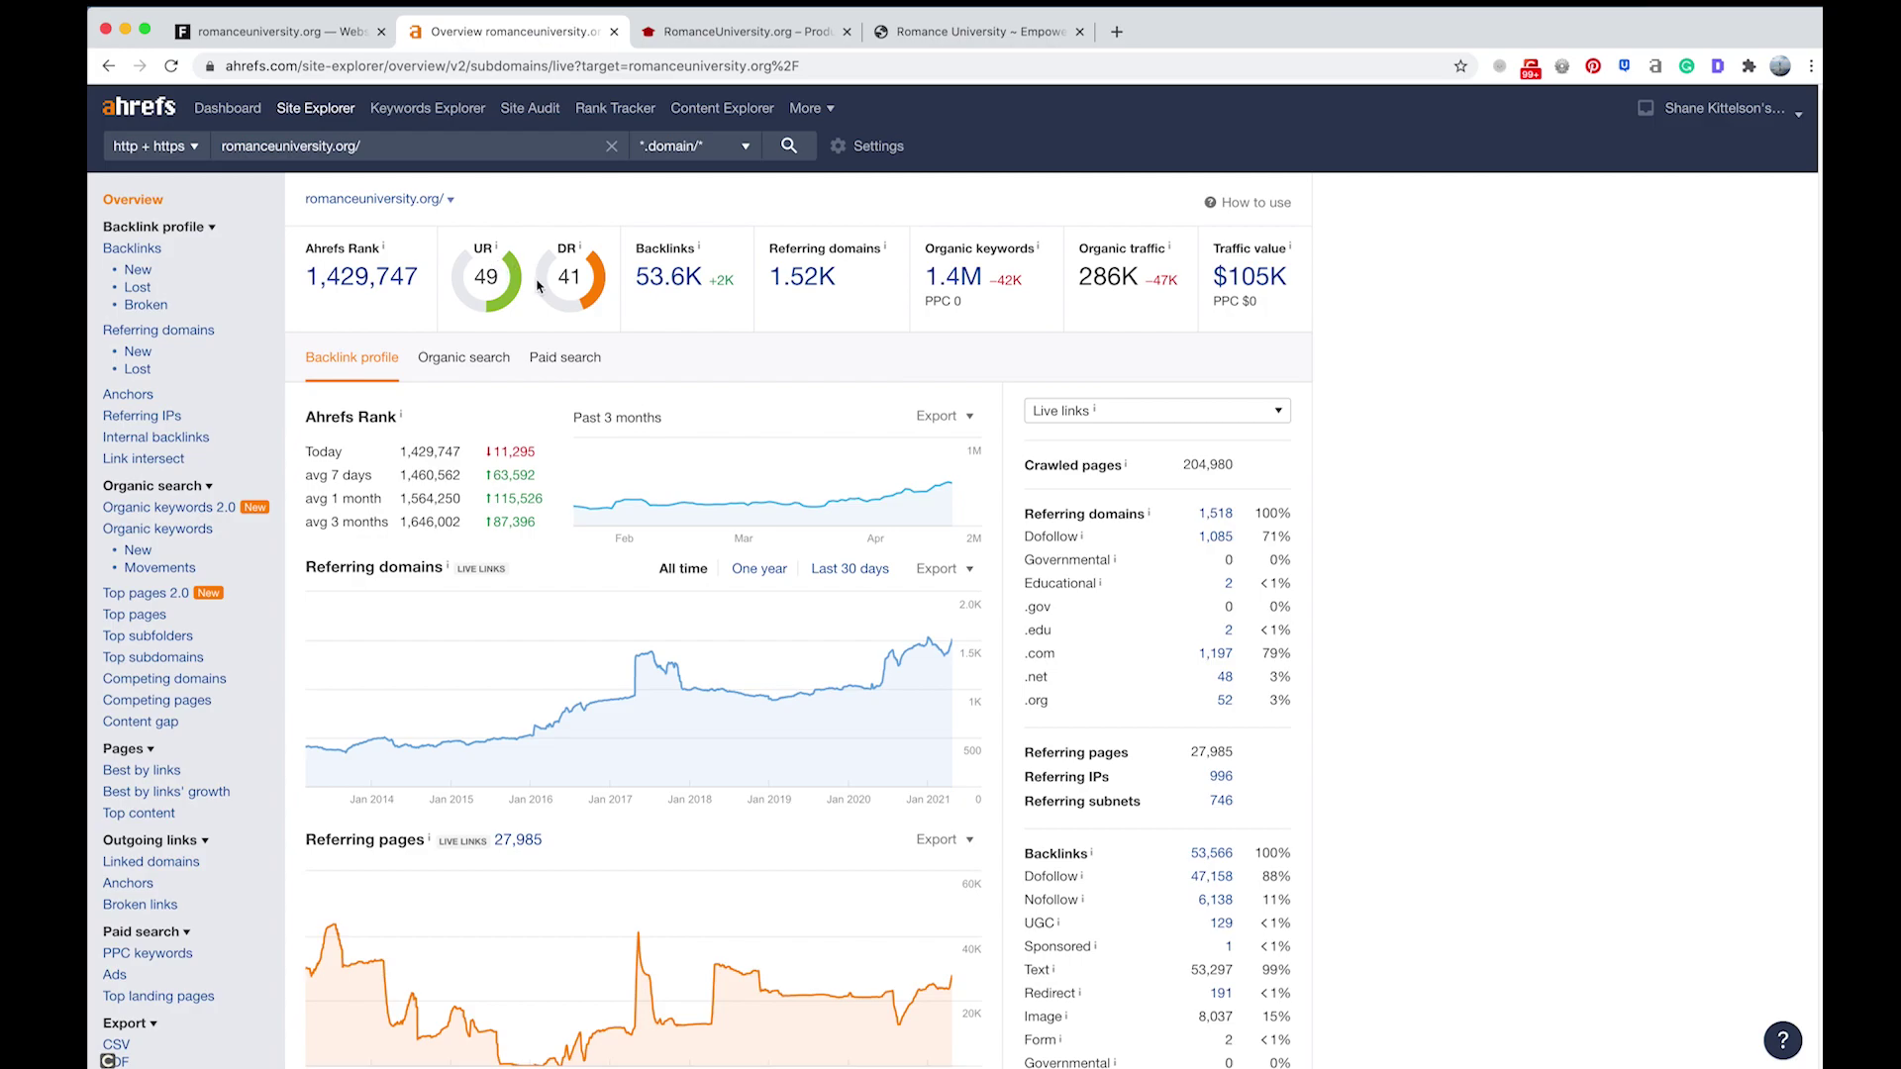
{"action": "mouse_move", "coordinate": [582, 255]}
{"action": "left_click", "coordinate": [479, 357]}
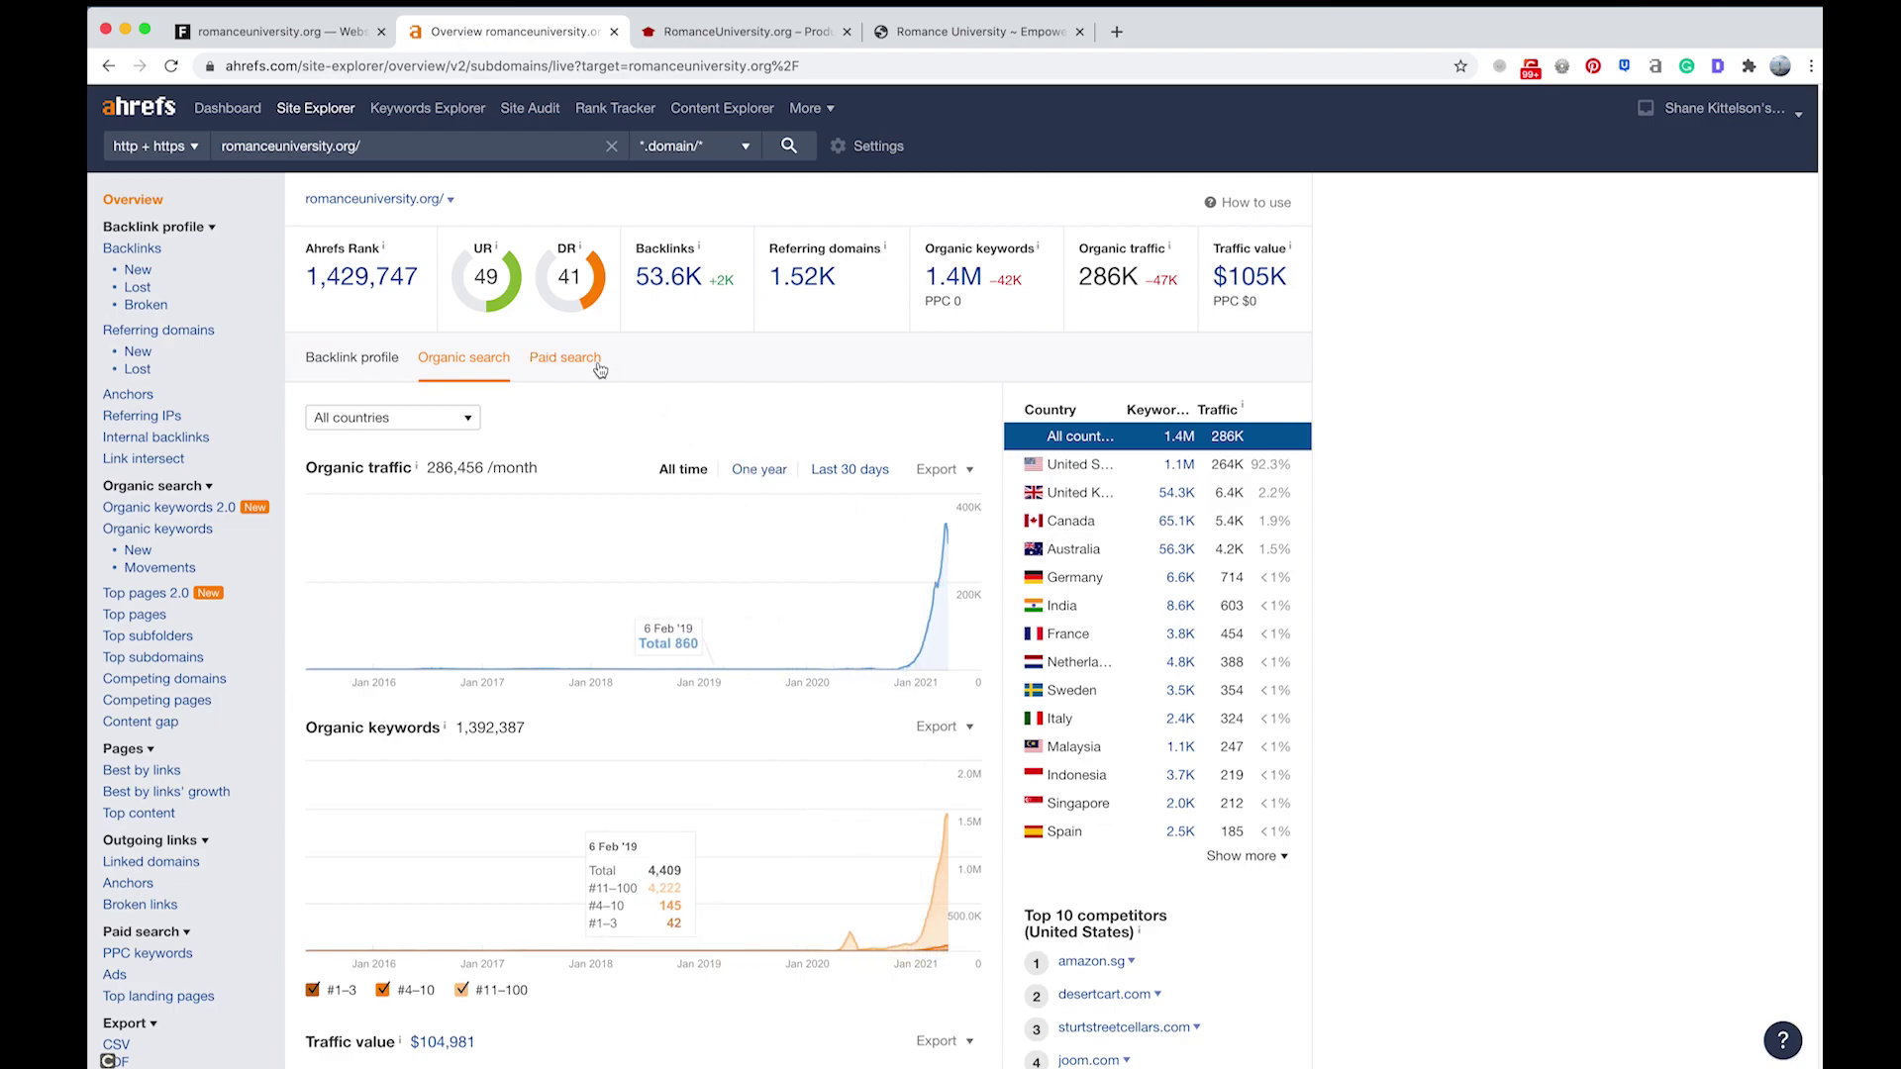
- Switch to the live romanceuniversity.org site and look over its home page and navigation categories
{"action": "left_click", "coordinate": [726, 36]}
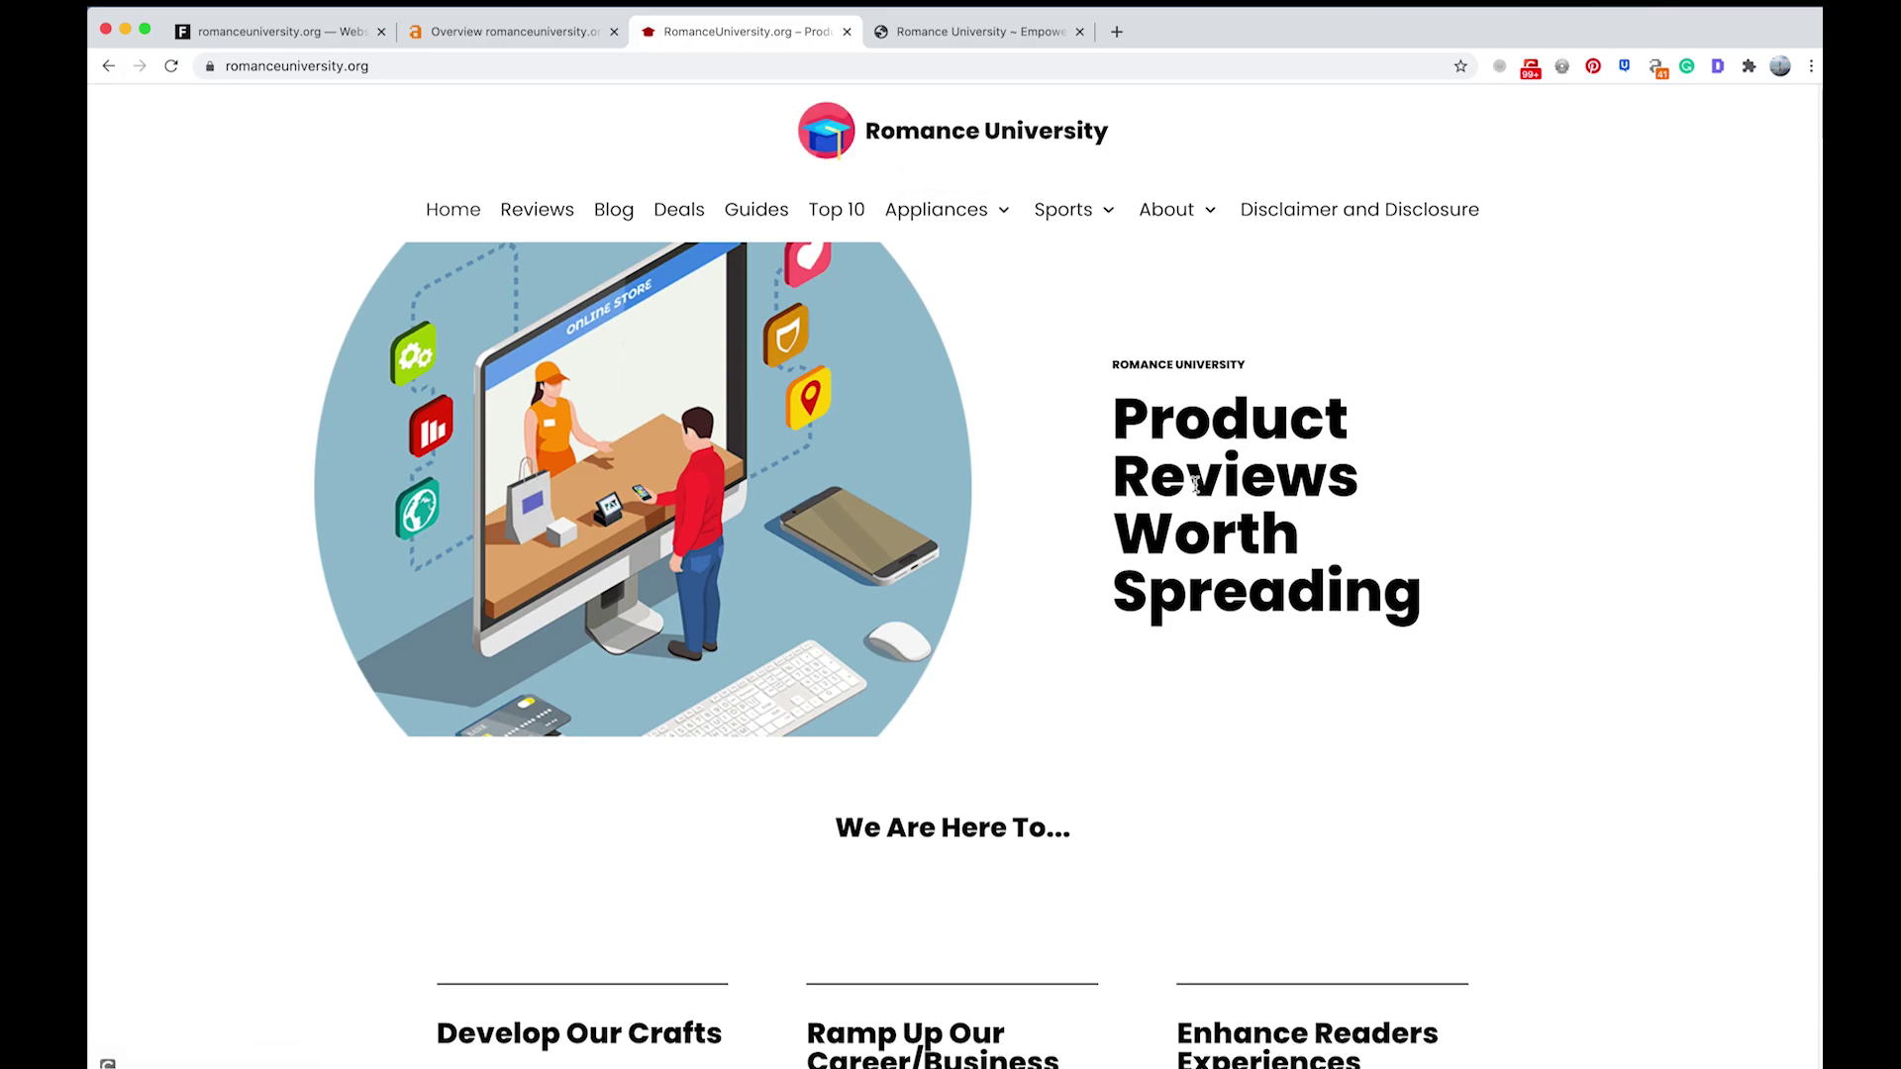
{"action": "scroll", "coordinate": [1024, 594], "scroll_direction": "down", "scroll_amount": 1}
{"action": "scroll", "coordinate": [1024, 613], "scroll_direction": "down", "scroll_amount": 3}
{"action": "scroll", "coordinate": [1025, 612], "scroll_direction": "up", "scroll_amount": 3}
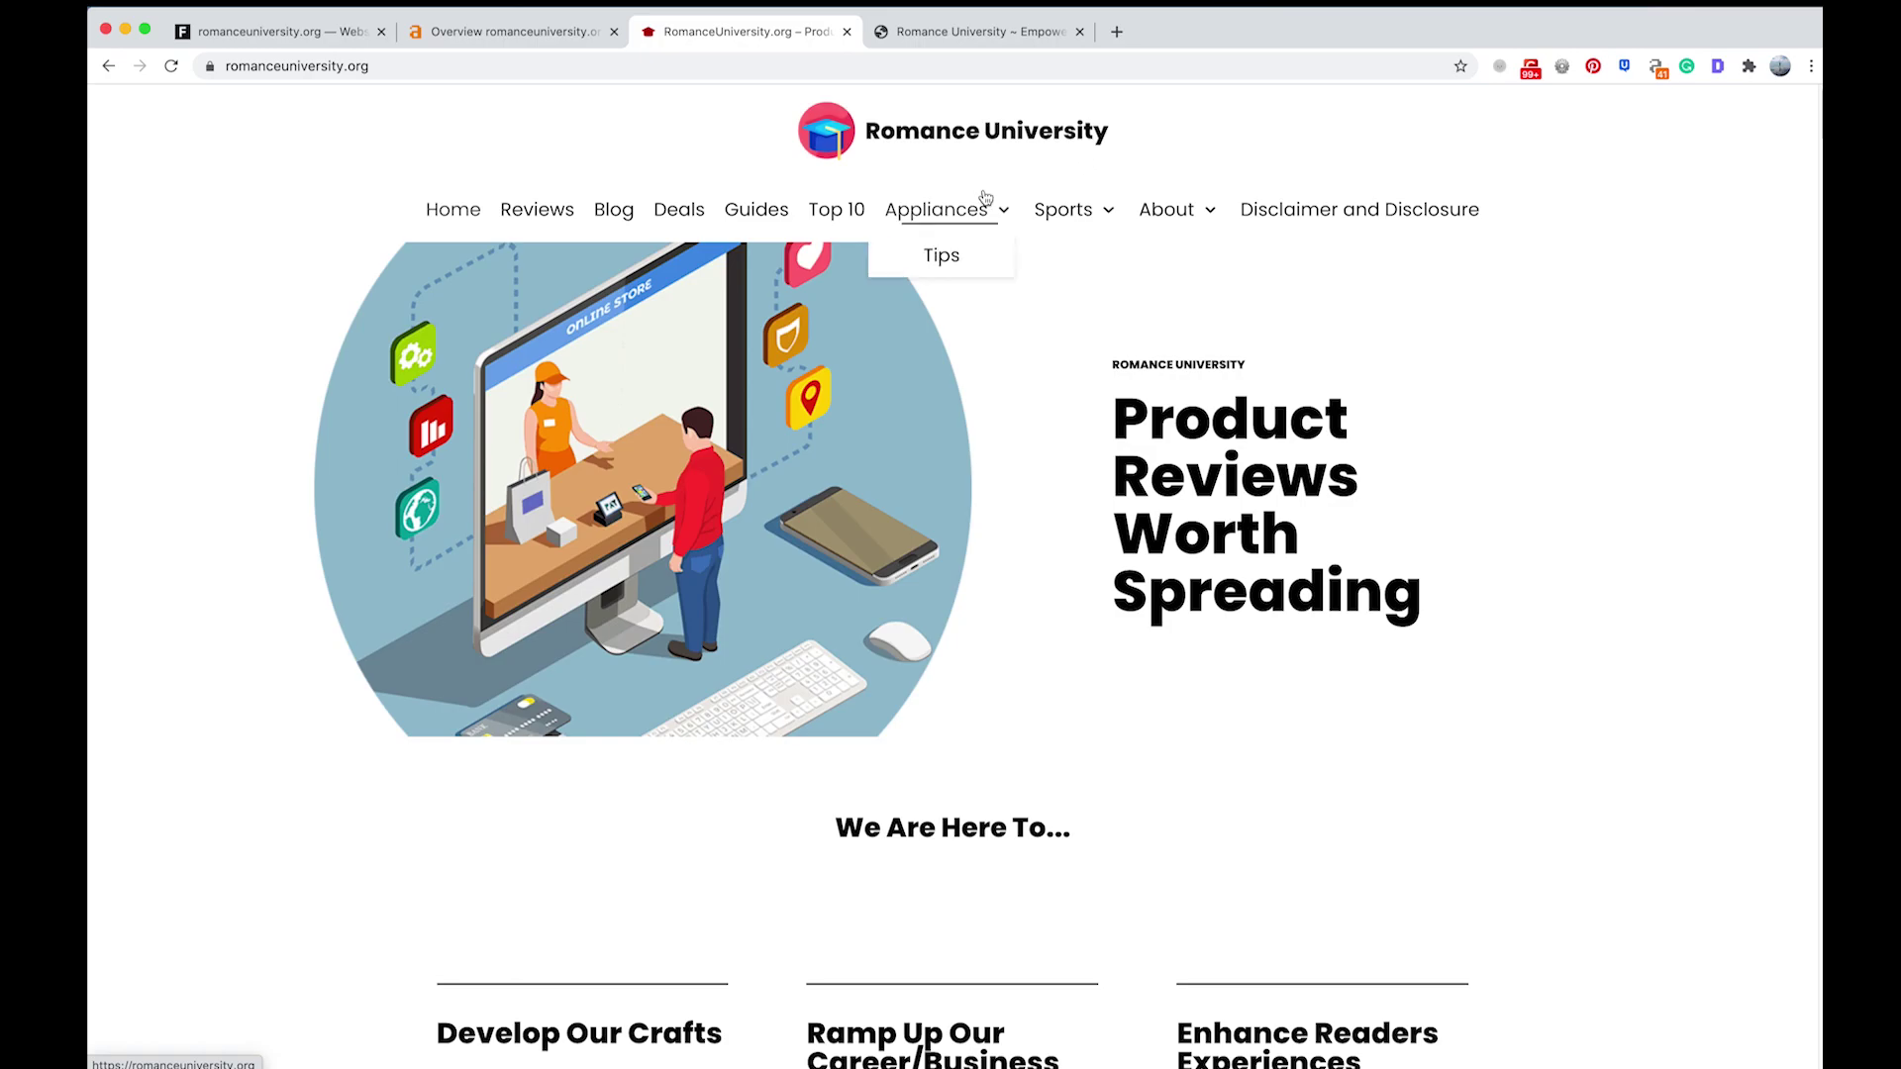
- Return to Ahrefs, open the referring domains report for romanceuniversity.org and filter it to dofollow links
{"action": "left_click", "coordinate": [534, 31]}
{"action": "left_click", "coordinate": [179, 341]}
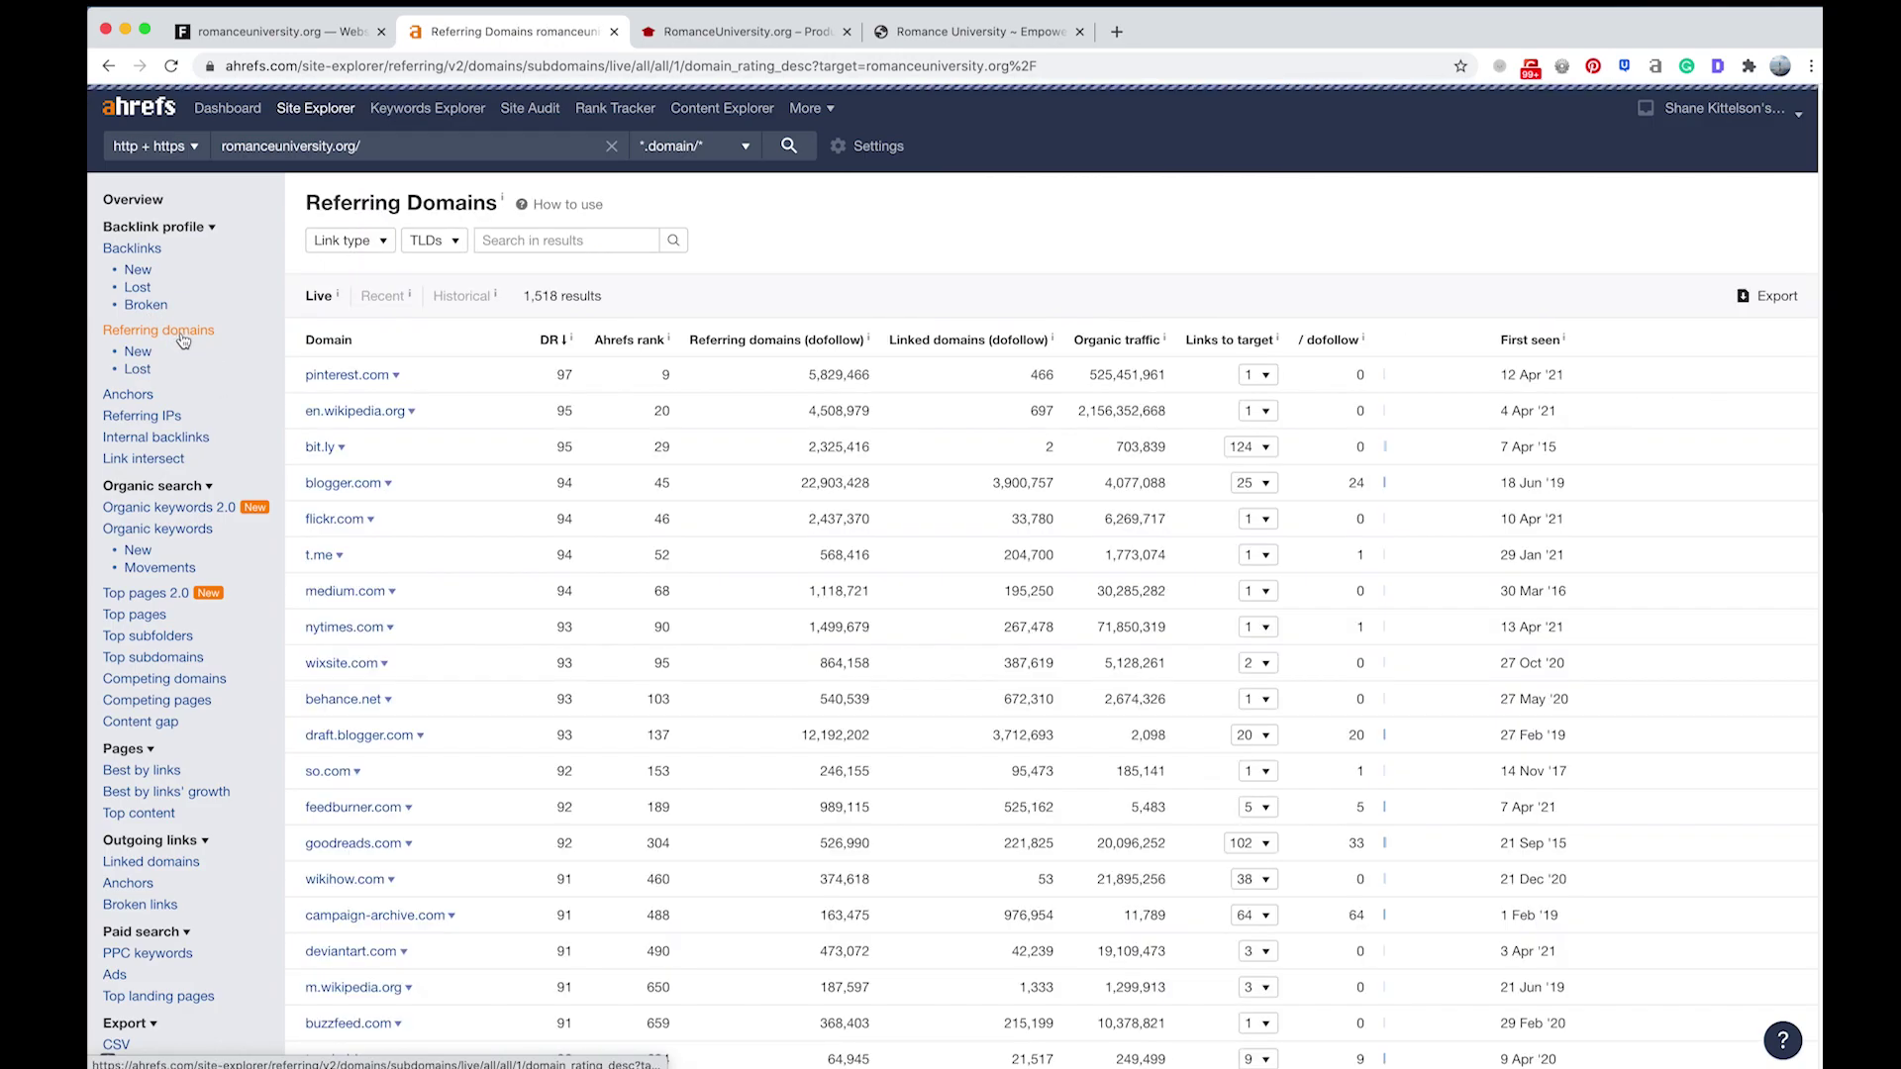
{"action": "scroll", "coordinate": [449, 399], "scroll_direction": "down", "scroll_amount": 3}
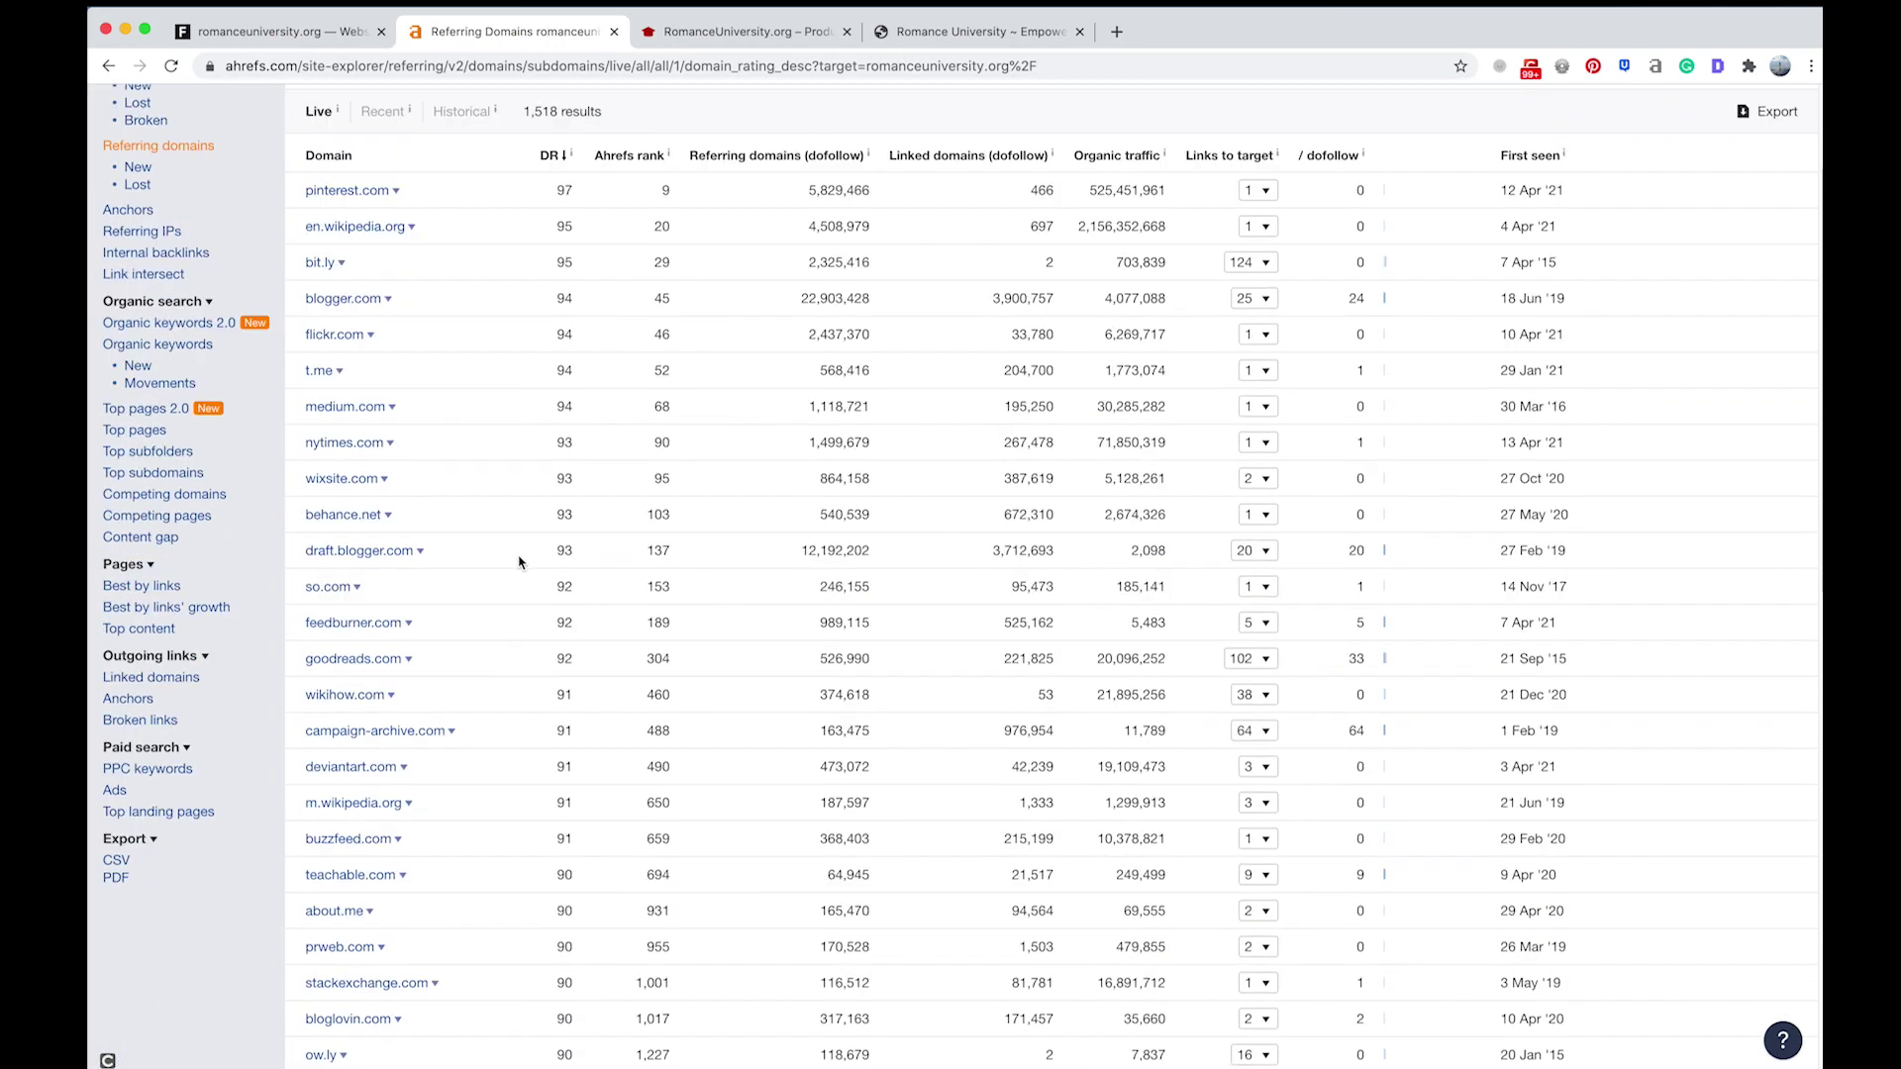
{"action": "scroll", "coordinate": [521, 556], "scroll_direction": "up", "scroll_amount": 3}
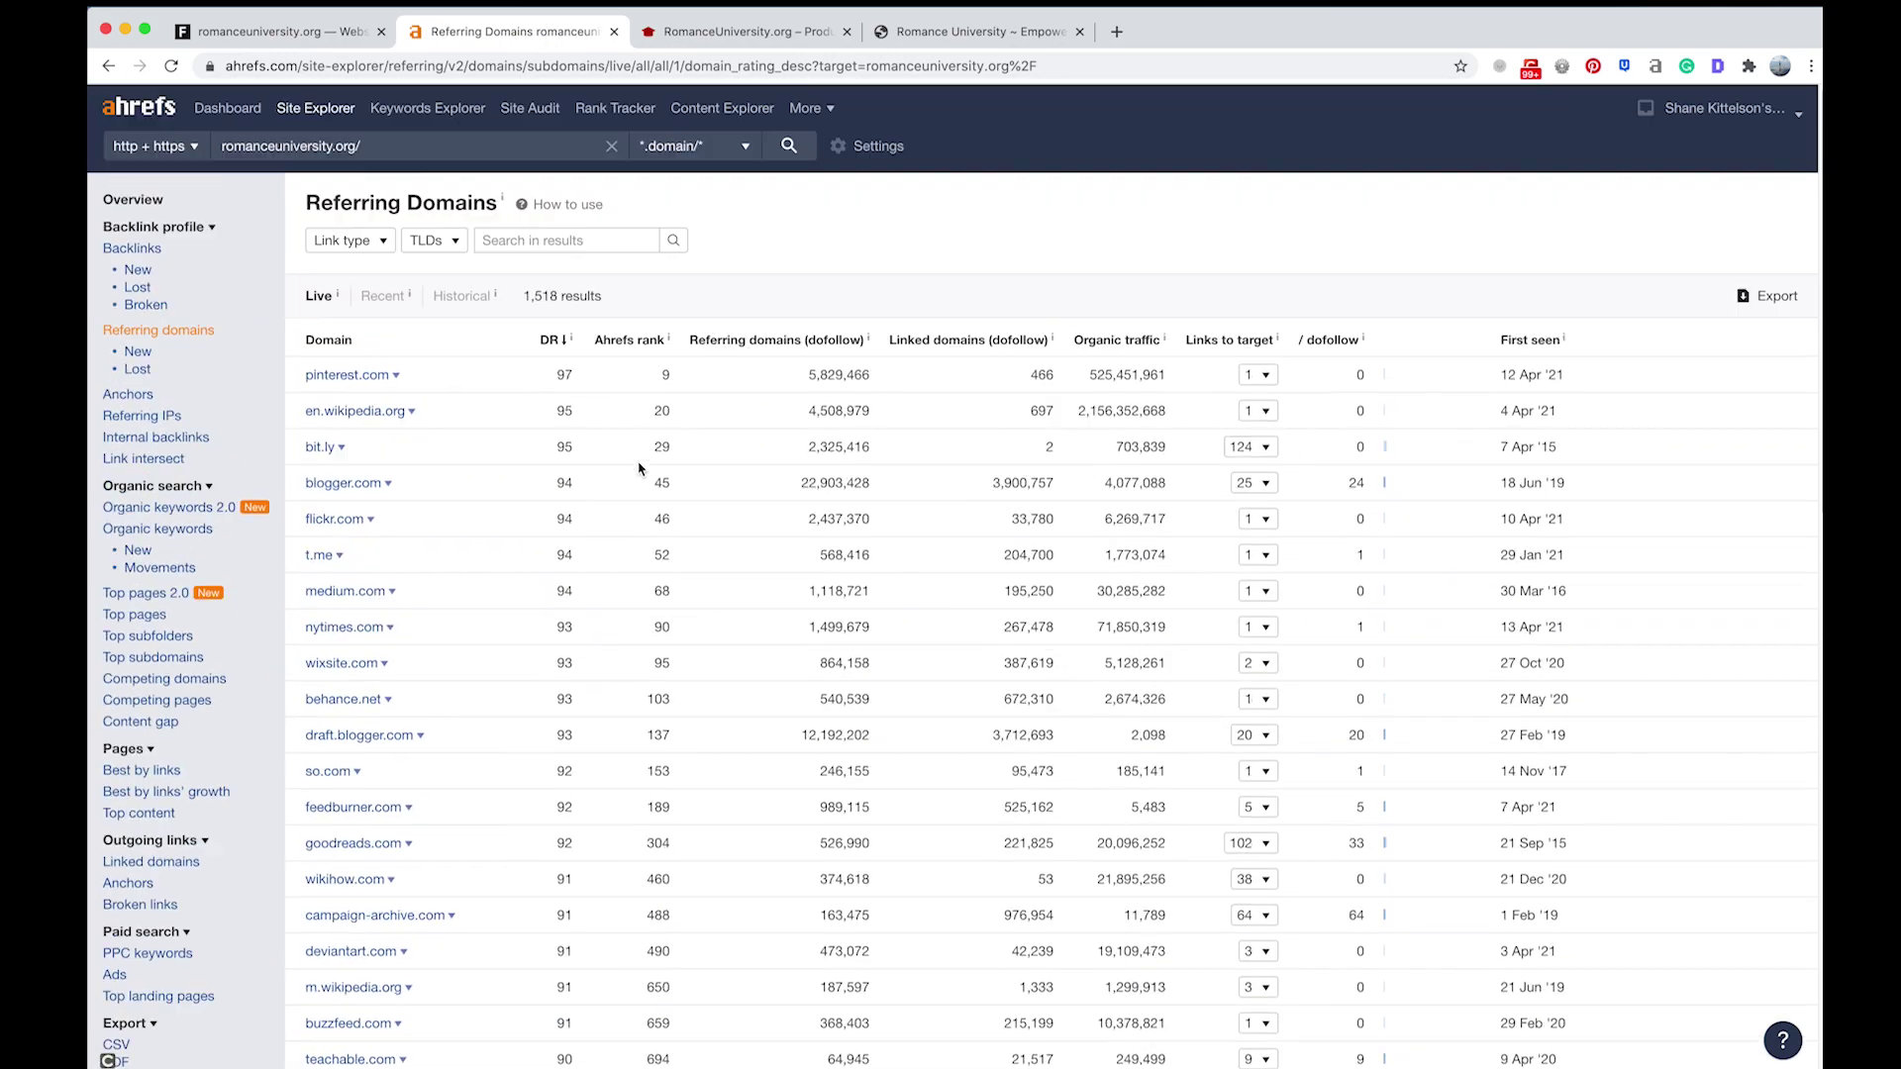
{"action": "left_click", "coordinate": [347, 242]}
{"action": "left_click", "coordinate": [356, 299]}
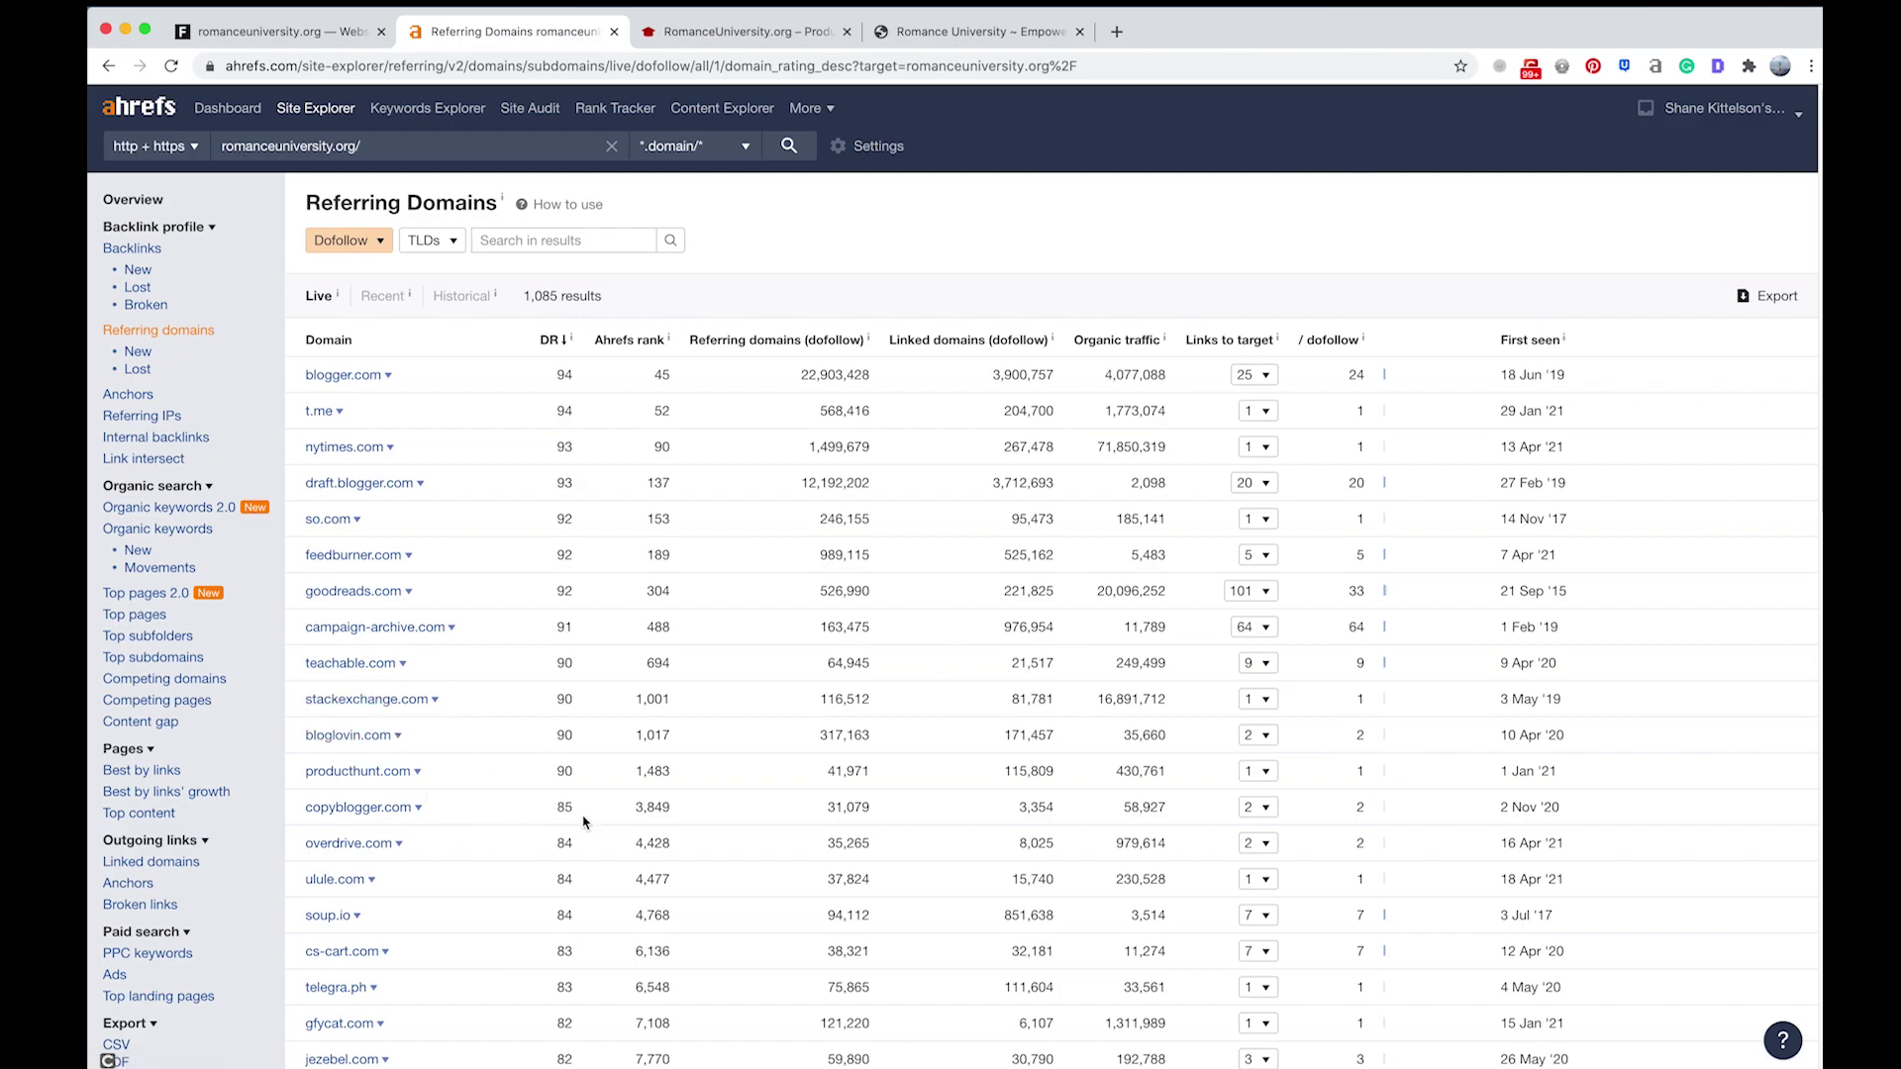
- Expand the nytimes.com entry in the referring domains list and examine its referring page, anchor and redirect
{"action": "scroll", "coordinate": [534, 853], "scroll_direction": "down", "scroll_amount": 1}
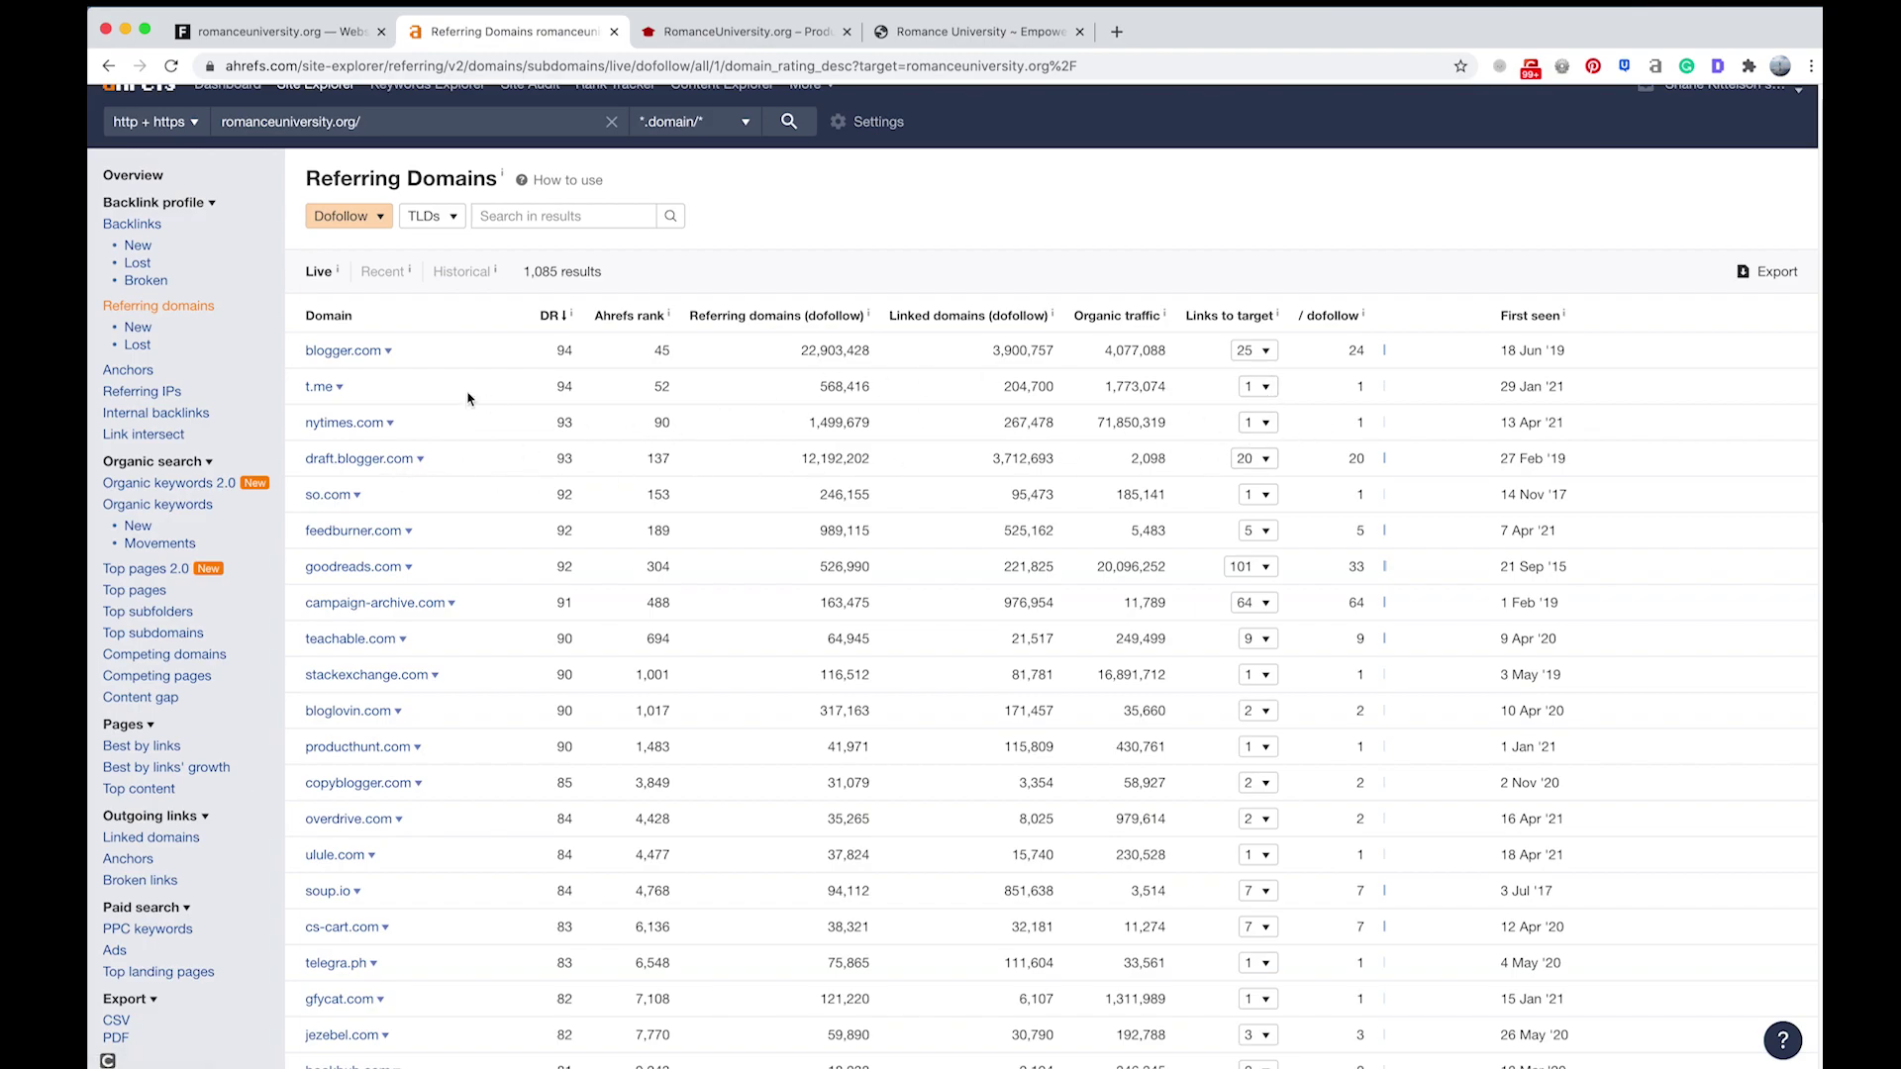
{"action": "left_click", "coordinate": [1265, 422]}
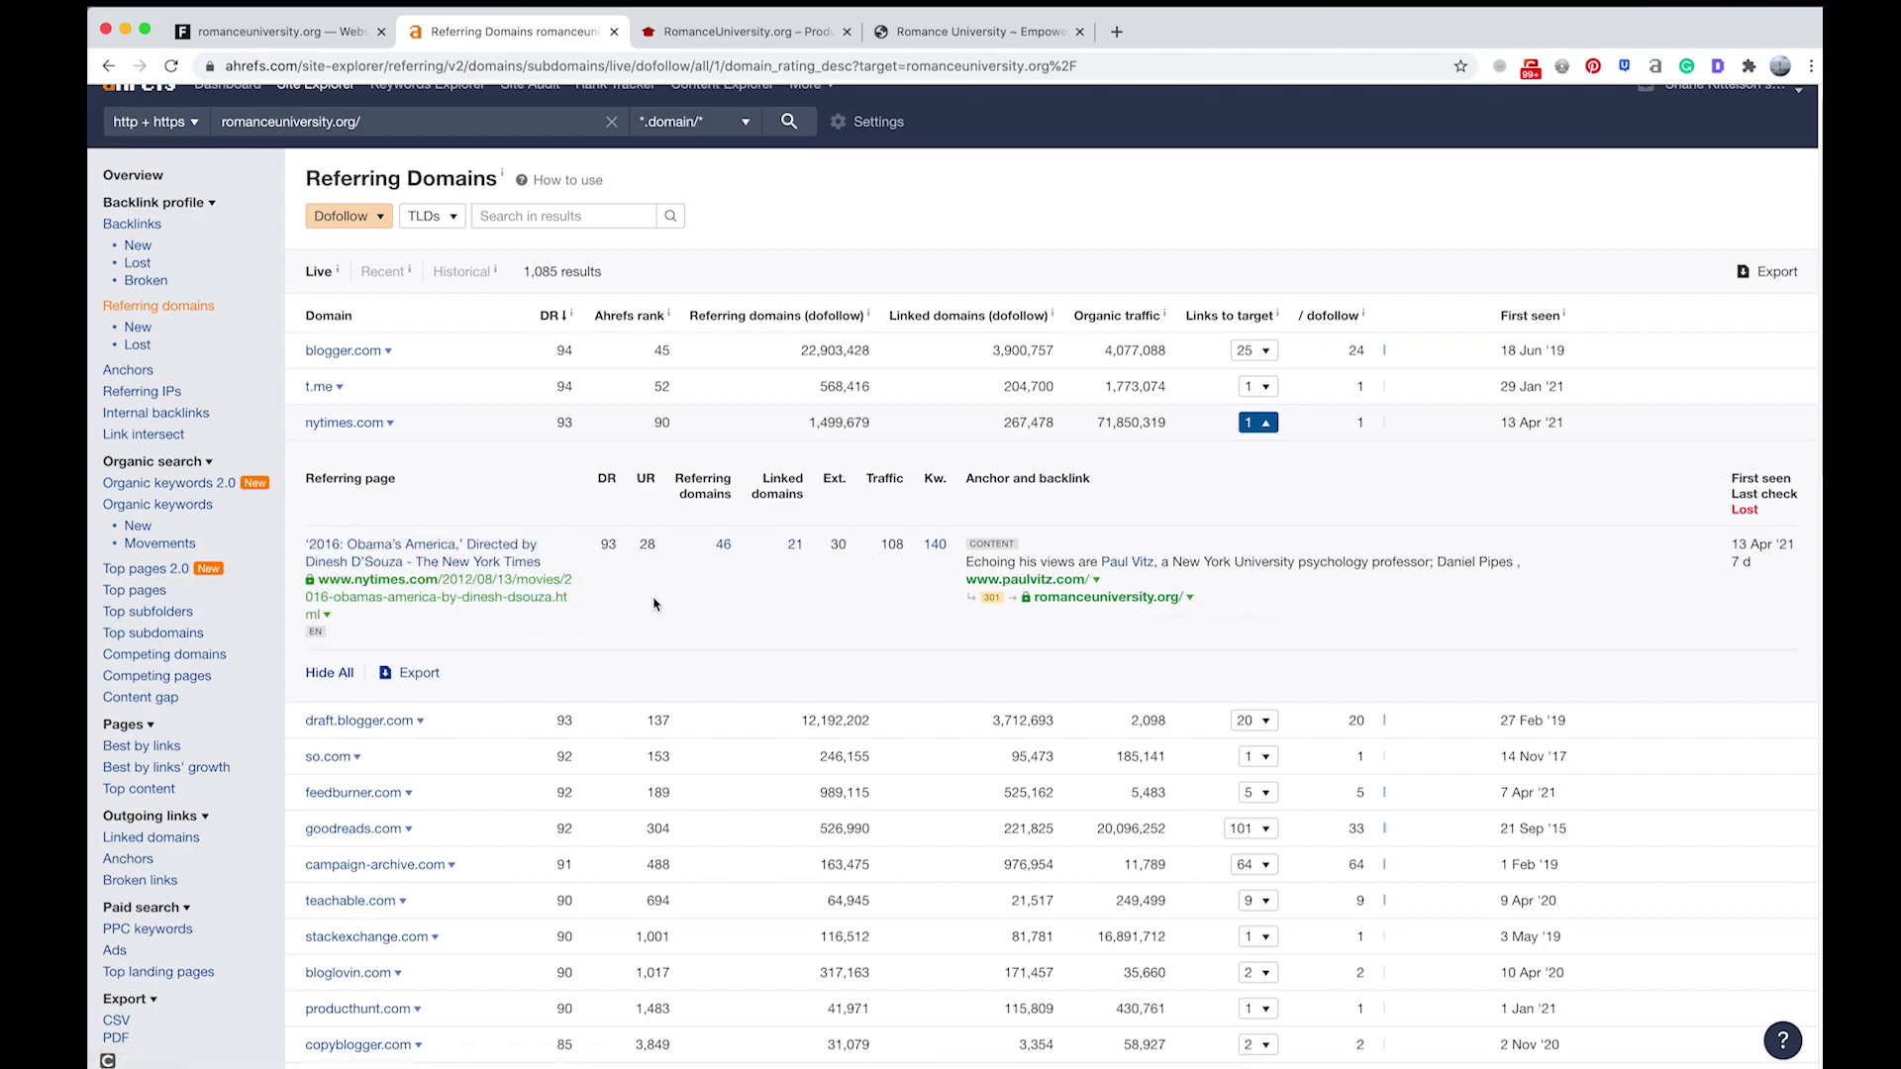
{"action": "scroll", "coordinate": [560, 626], "scroll_direction": "down", "scroll_amount": 2}
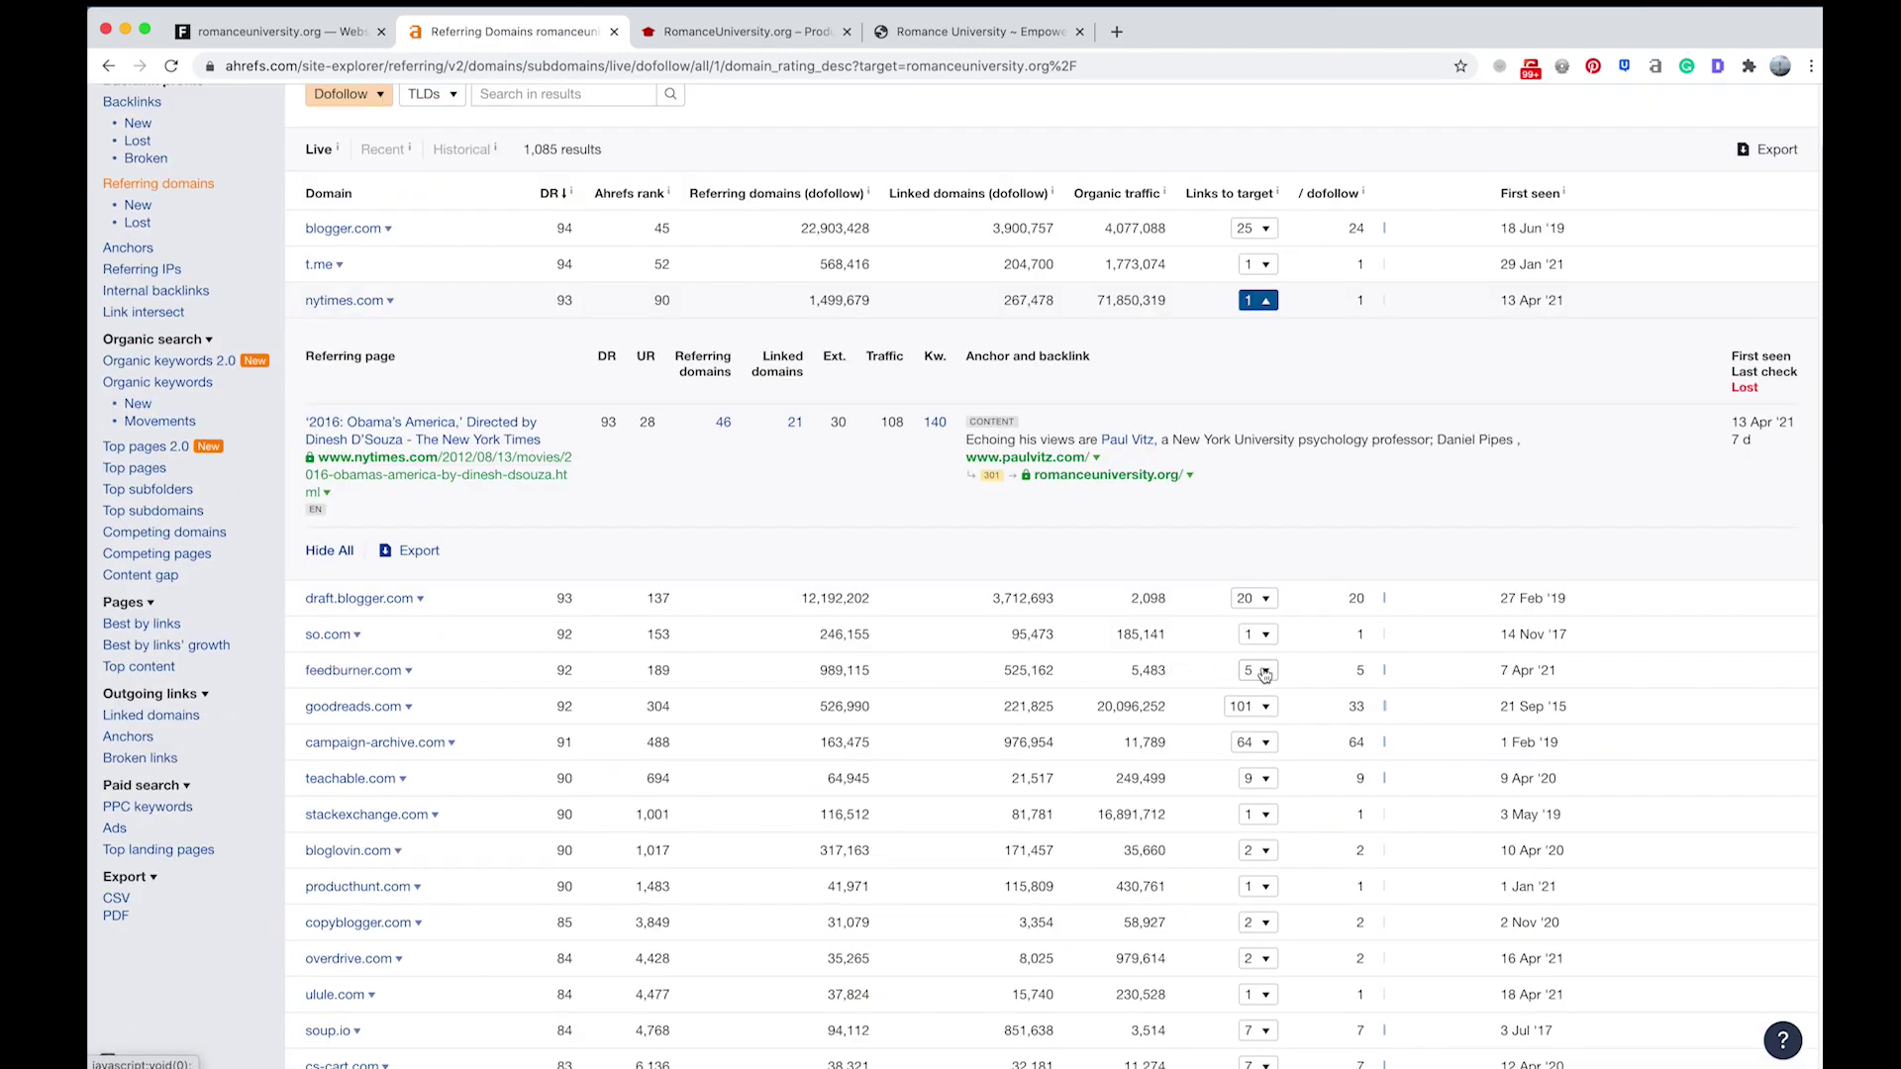
- Expand the goodreads.com entry in the referring domains list and examine its referring pages, anchors and backlinks
{"action": "left_click", "coordinate": [1263, 707]}
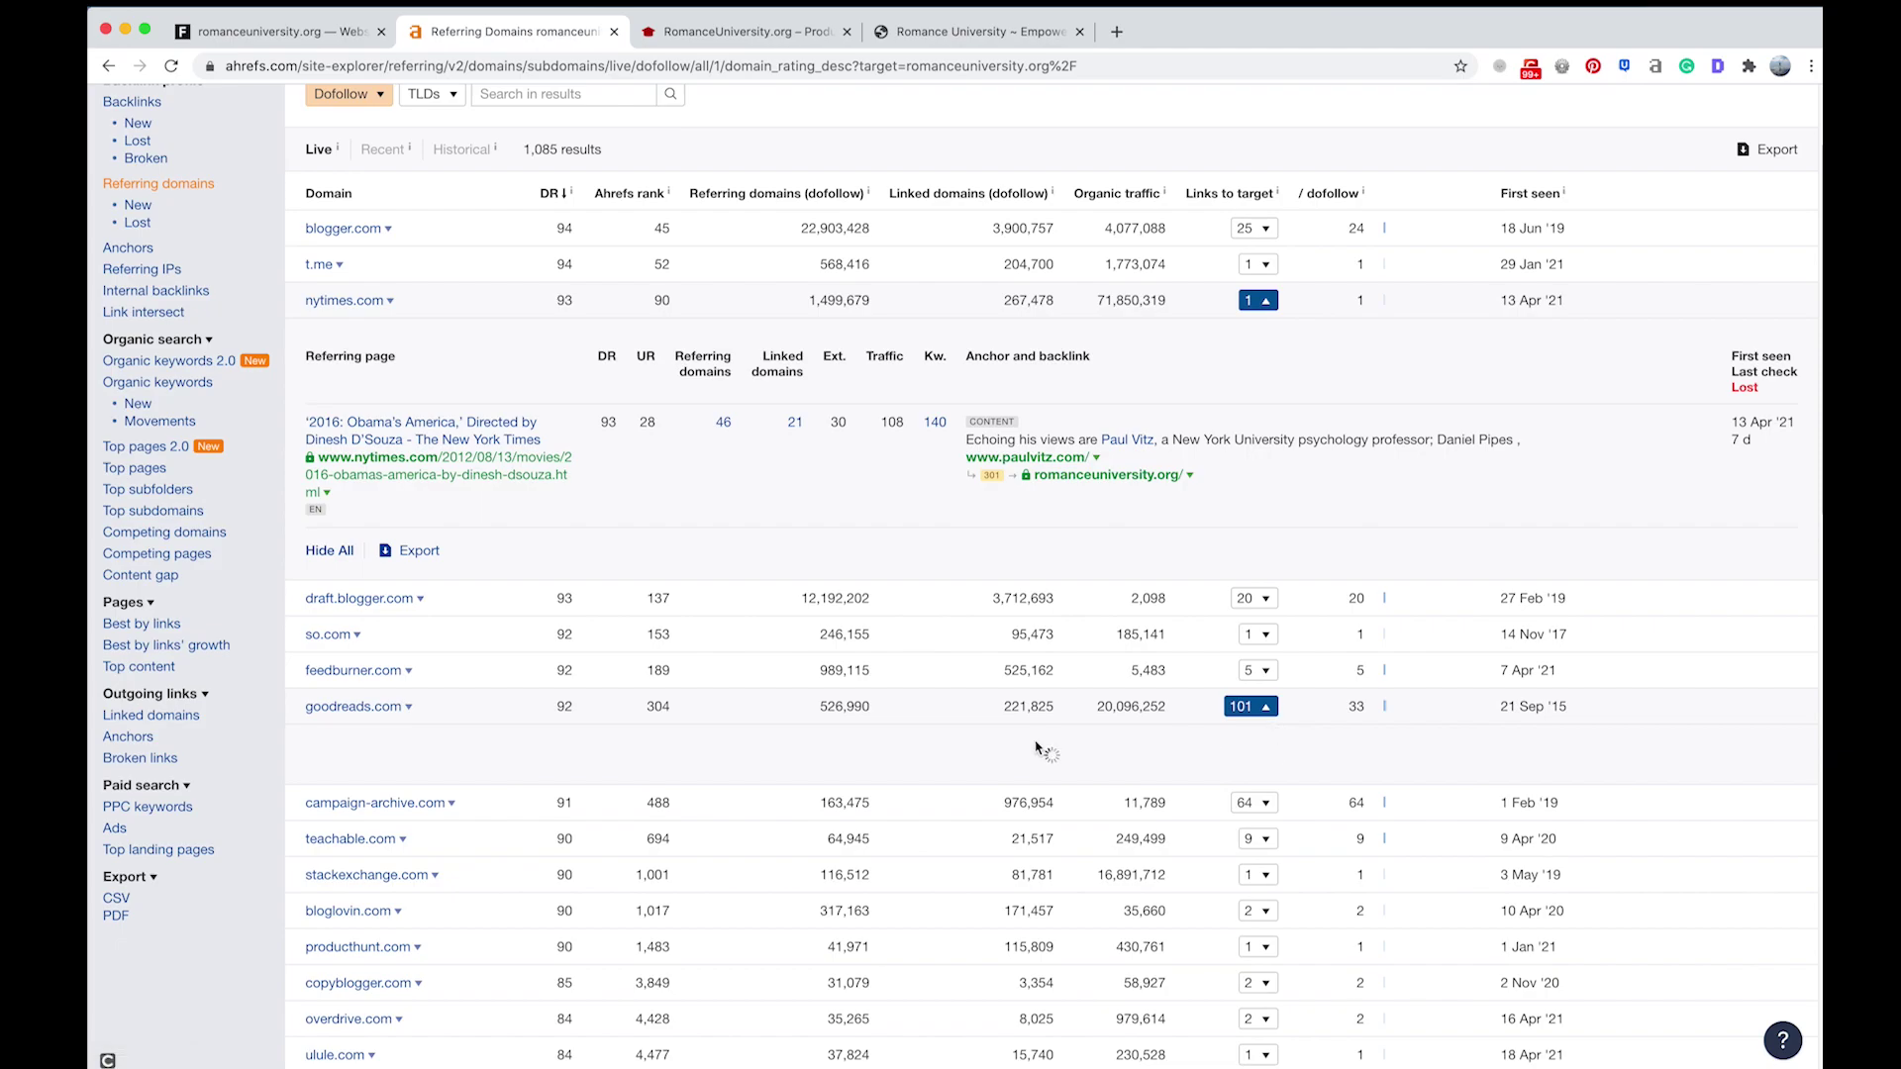
{"action": "scroll", "coordinate": [355, 739], "scroll_direction": "down", "scroll_amount": 2}
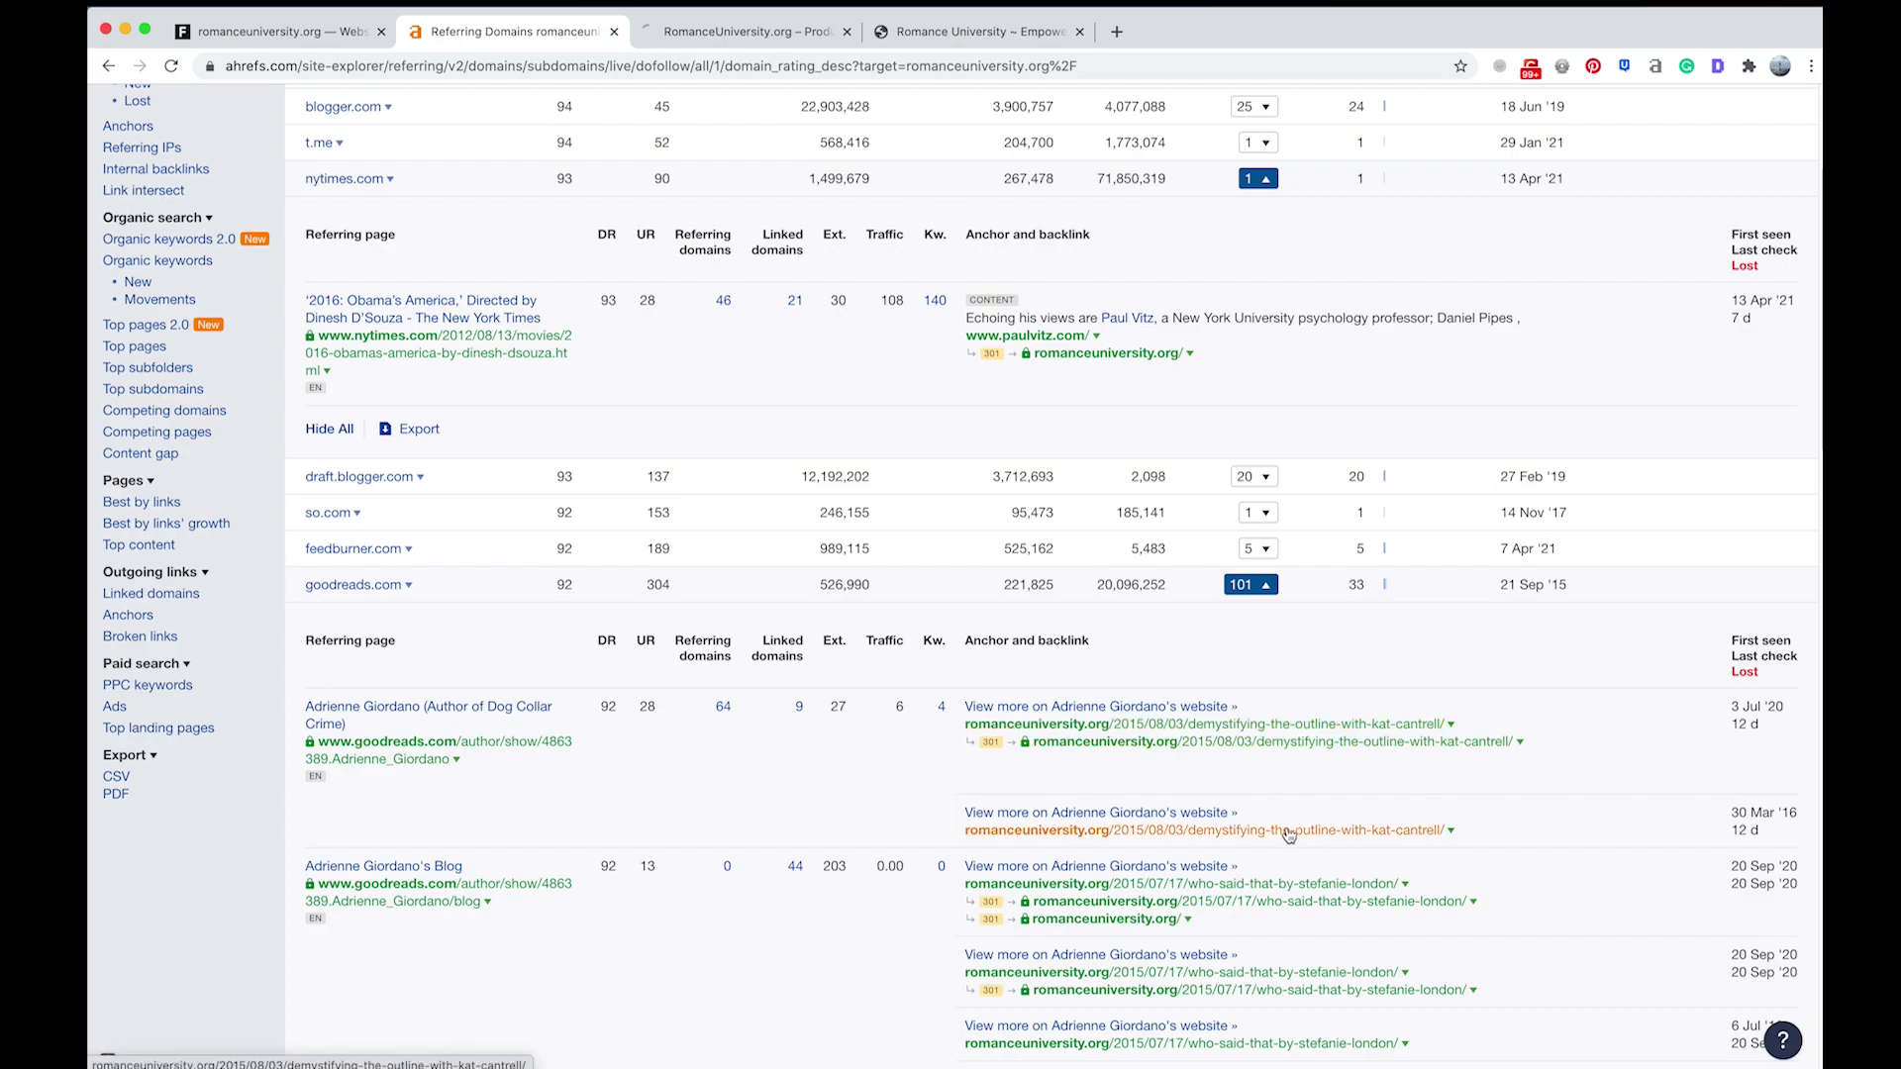
{"action": "scroll", "coordinate": [1289, 834], "scroll_direction": "down", "scroll_amount": 2}
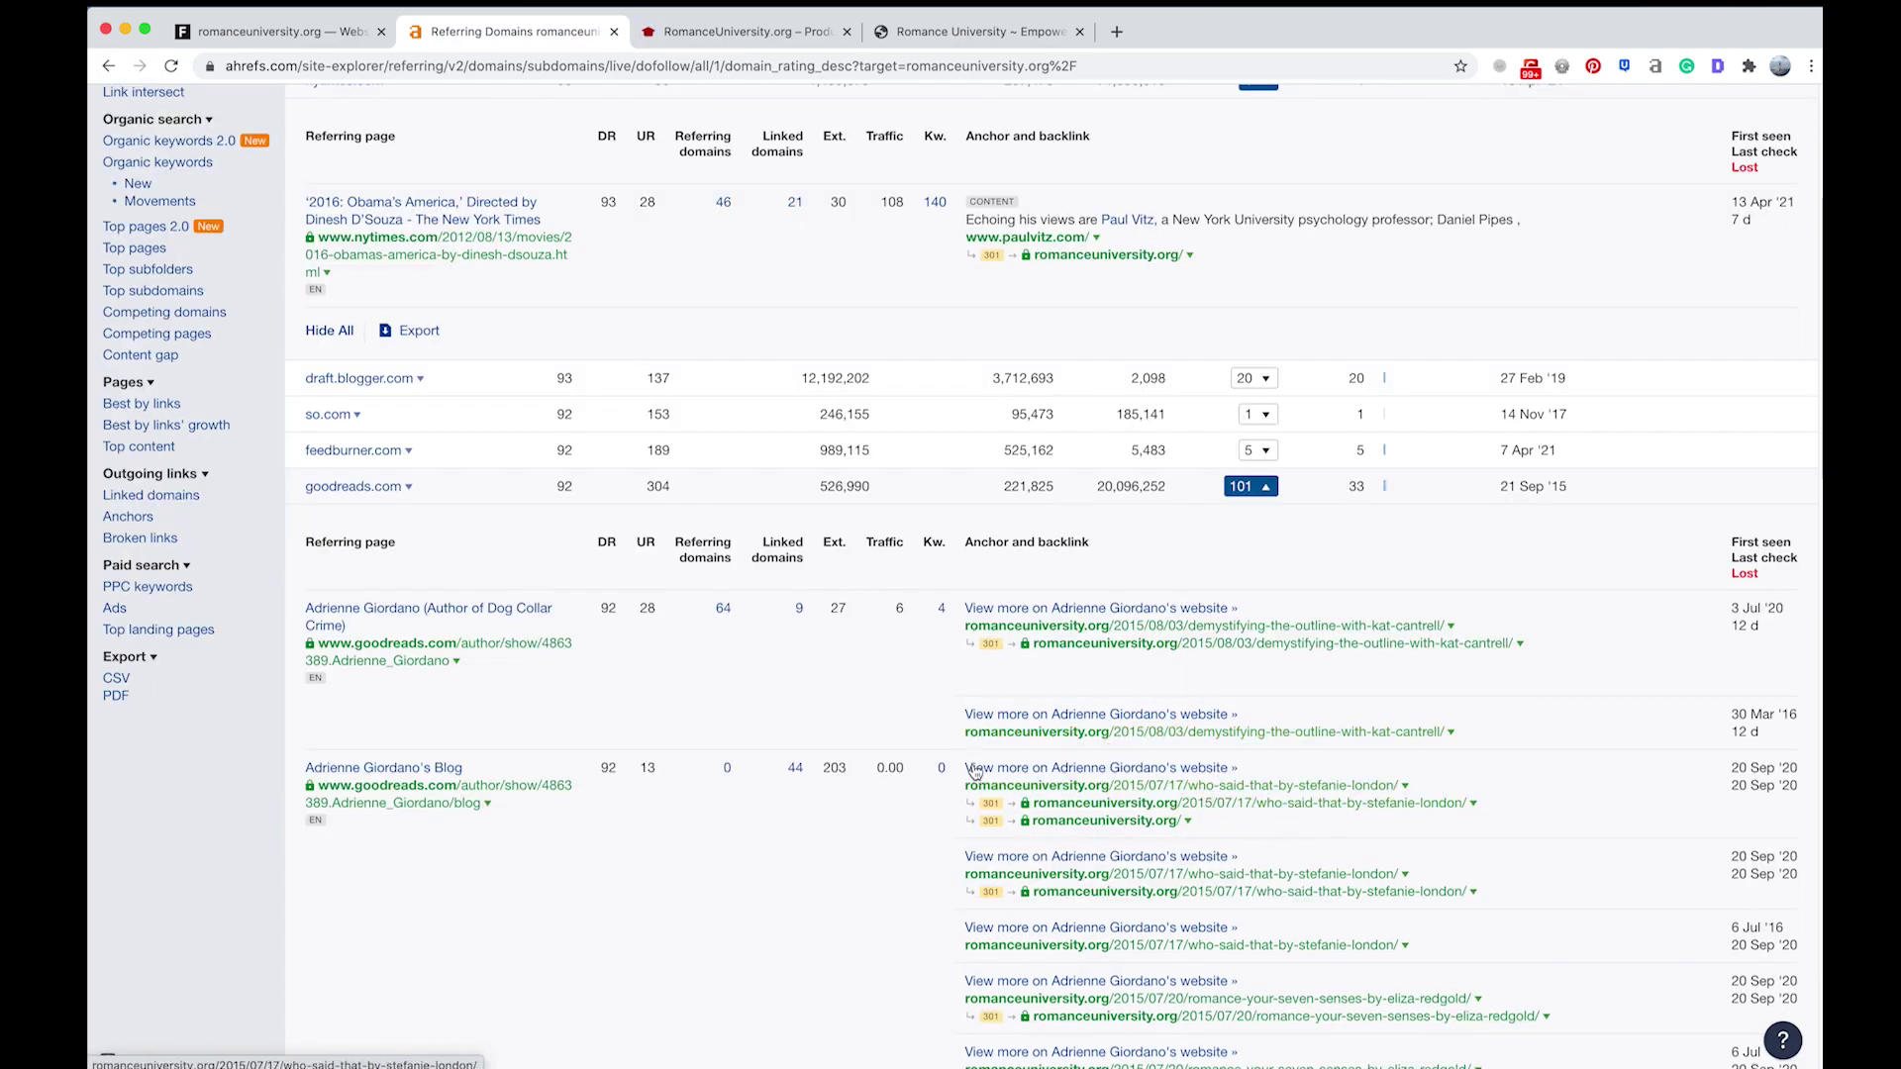
{"action": "scroll", "coordinate": [975, 772], "scroll_direction": "down", "scroll_amount": 10}
{"action": "scroll", "coordinate": [819, 602], "scroll_direction": "up", "scroll_amount": 8}
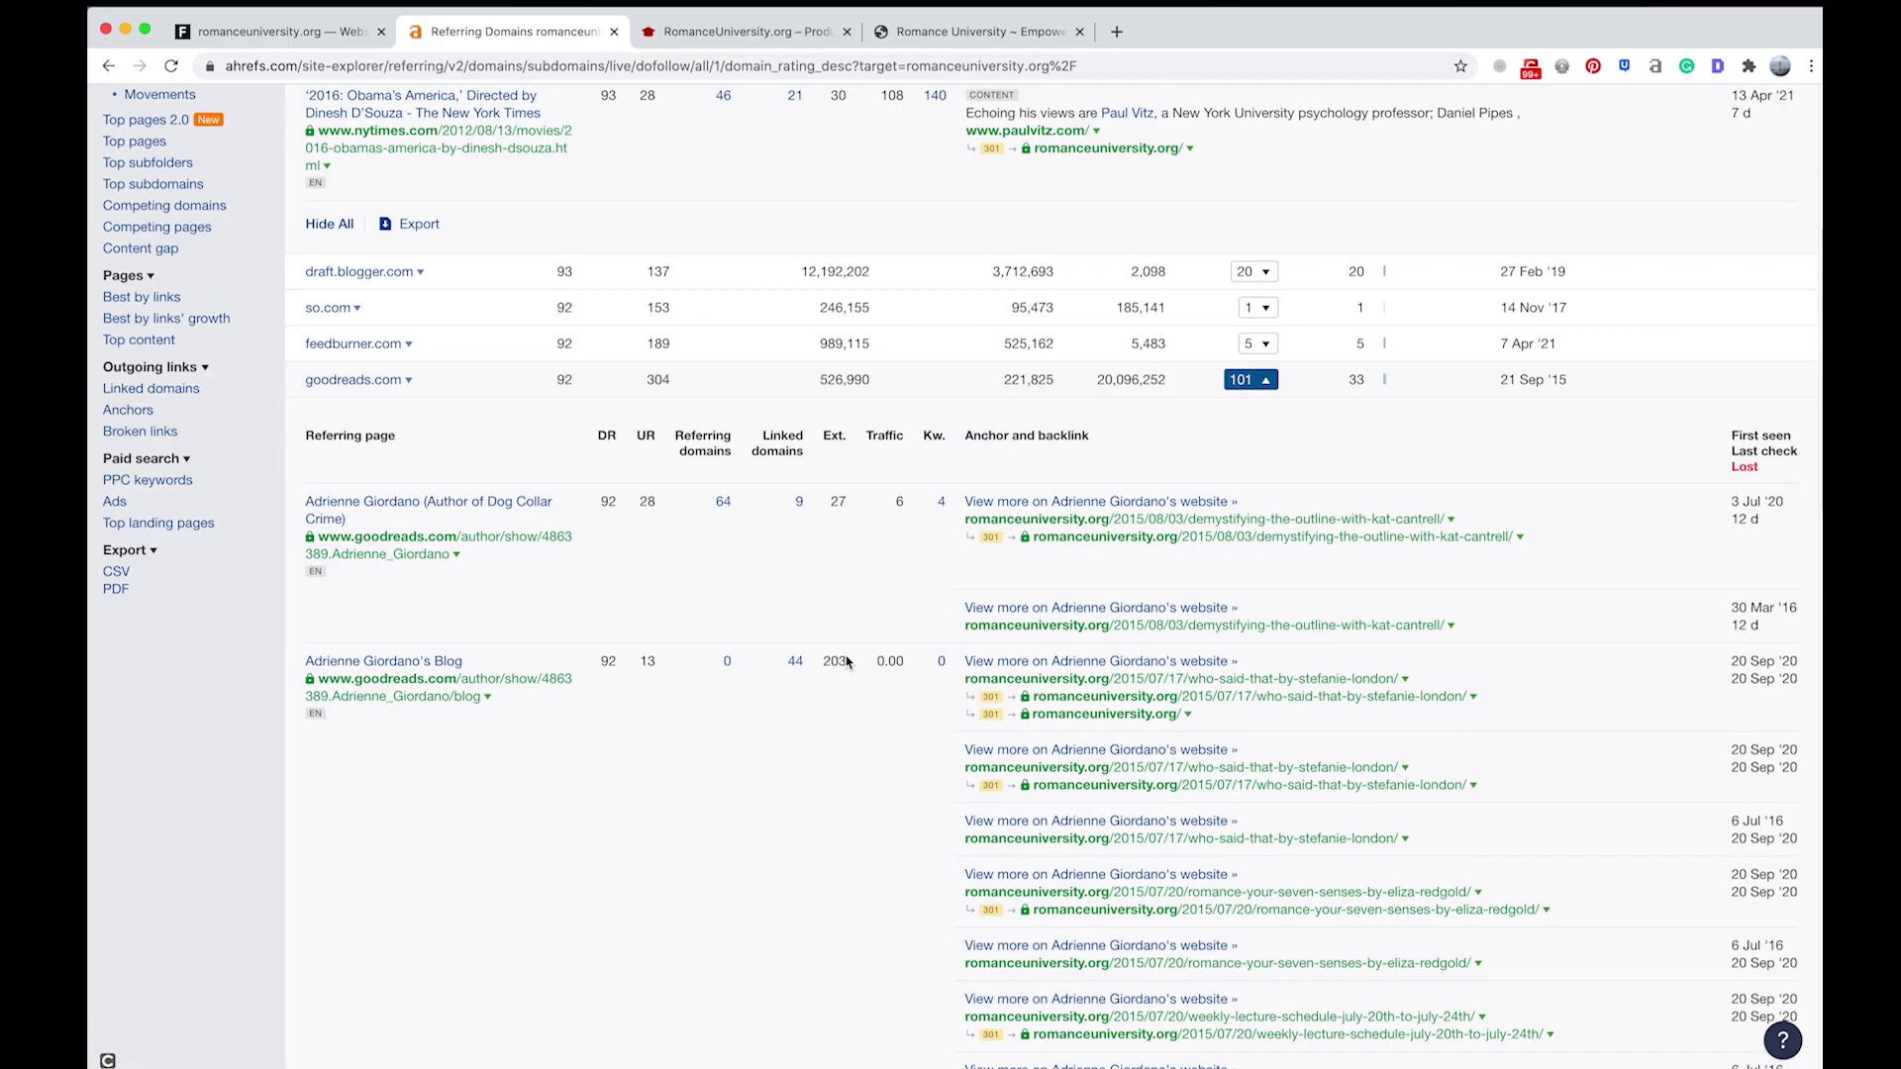
{"action": "scroll", "coordinate": [852, 662], "scroll_direction": "up", "scroll_amount": 5}
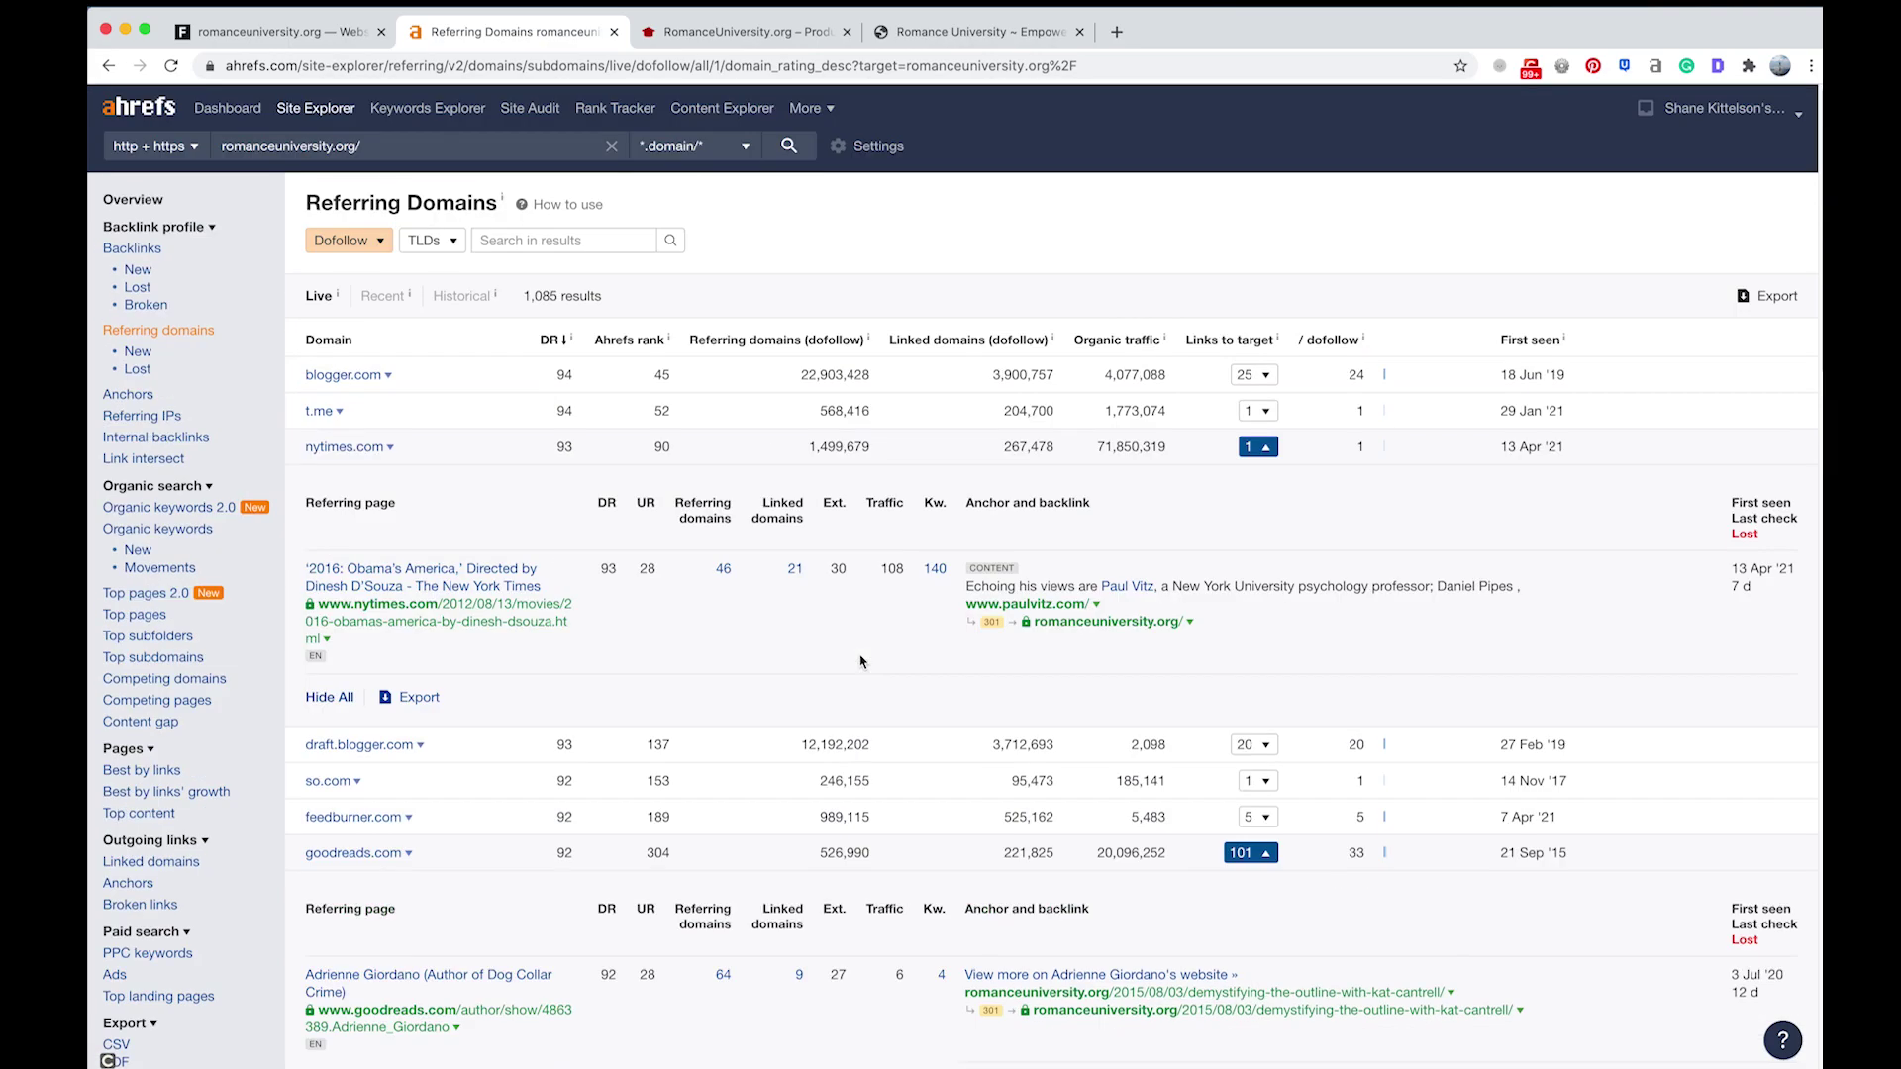
- Switch to the Wayback Machine capture of romanceuniversity.org from March 16, 2015 and look over its posts, categories and award badges
{"action": "left_click", "coordinate": [968, 32]}
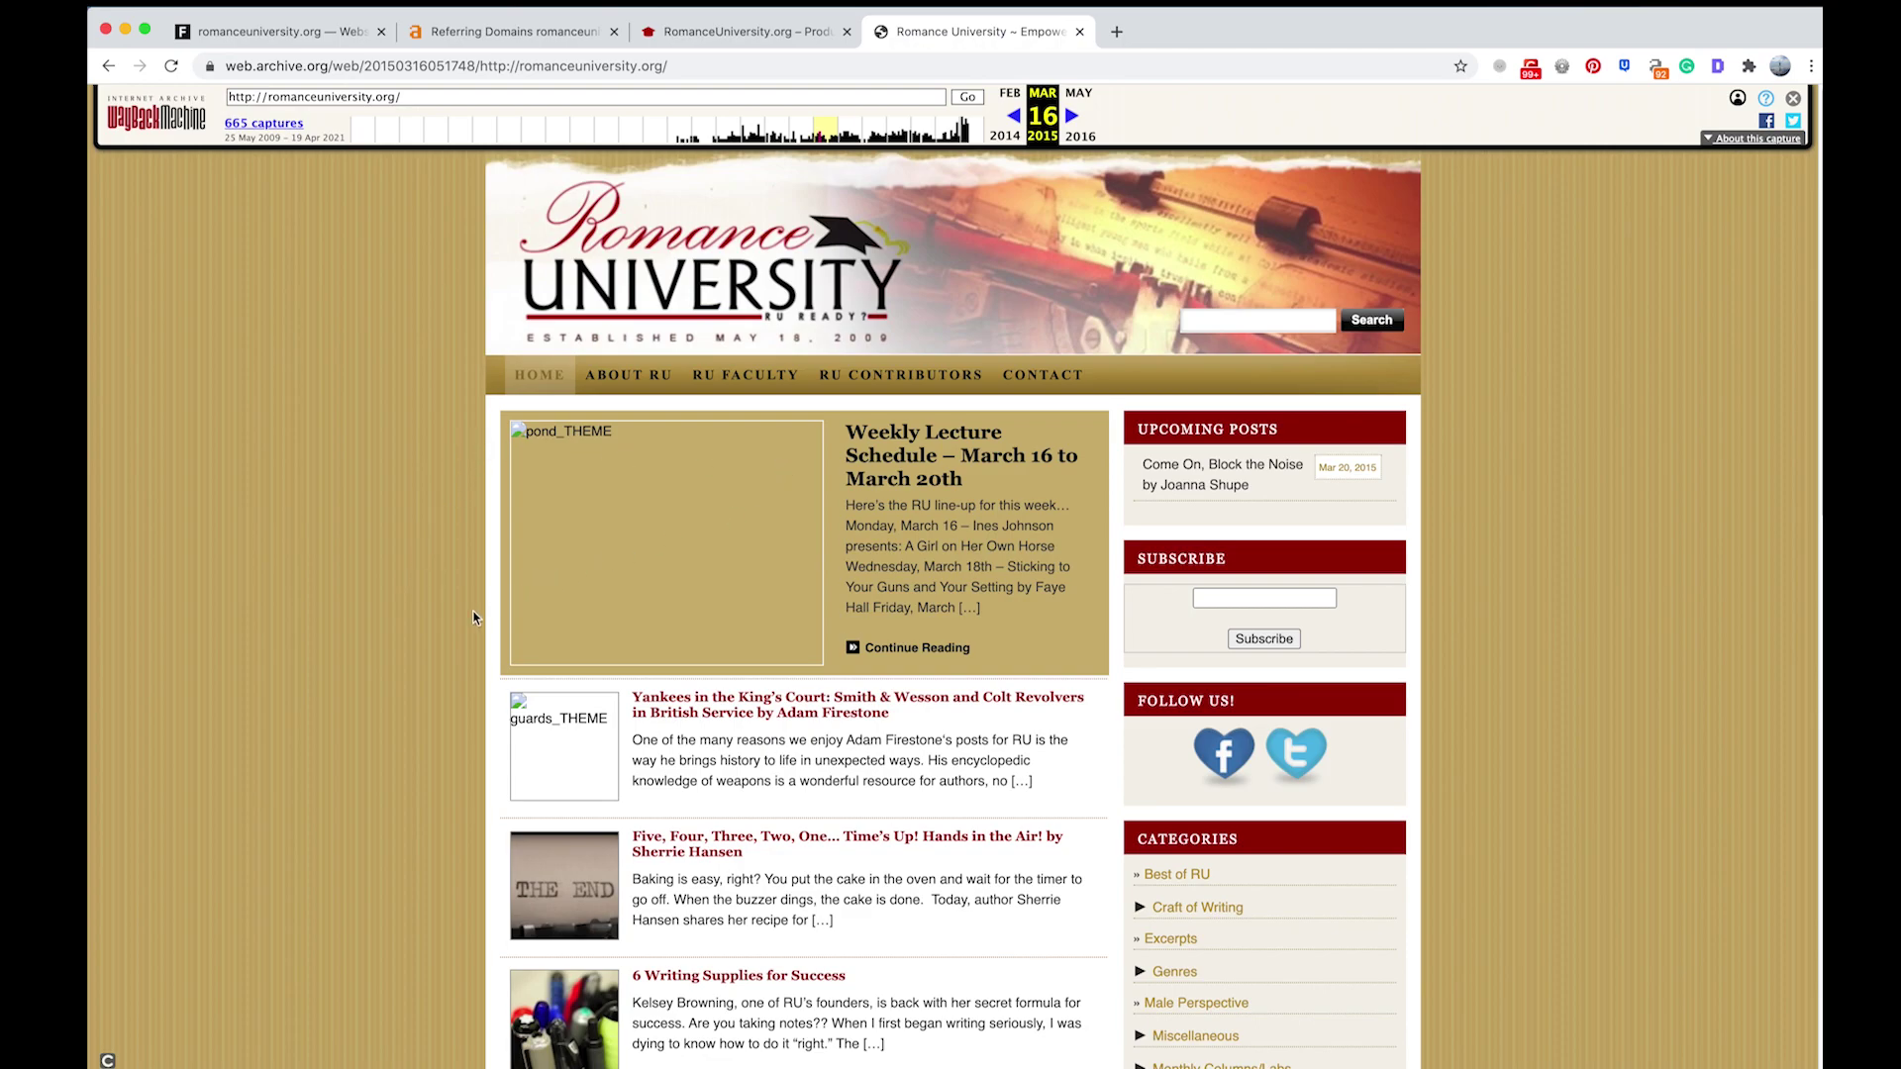
{"action": "scroll", "coordinate": [473, 618], "scroll_direction": "down", "scroll_amount": 5}
{"action": "scroll", "coordinate": [433, 557], "scroll_direction": "down", "scroll_amount": 4}
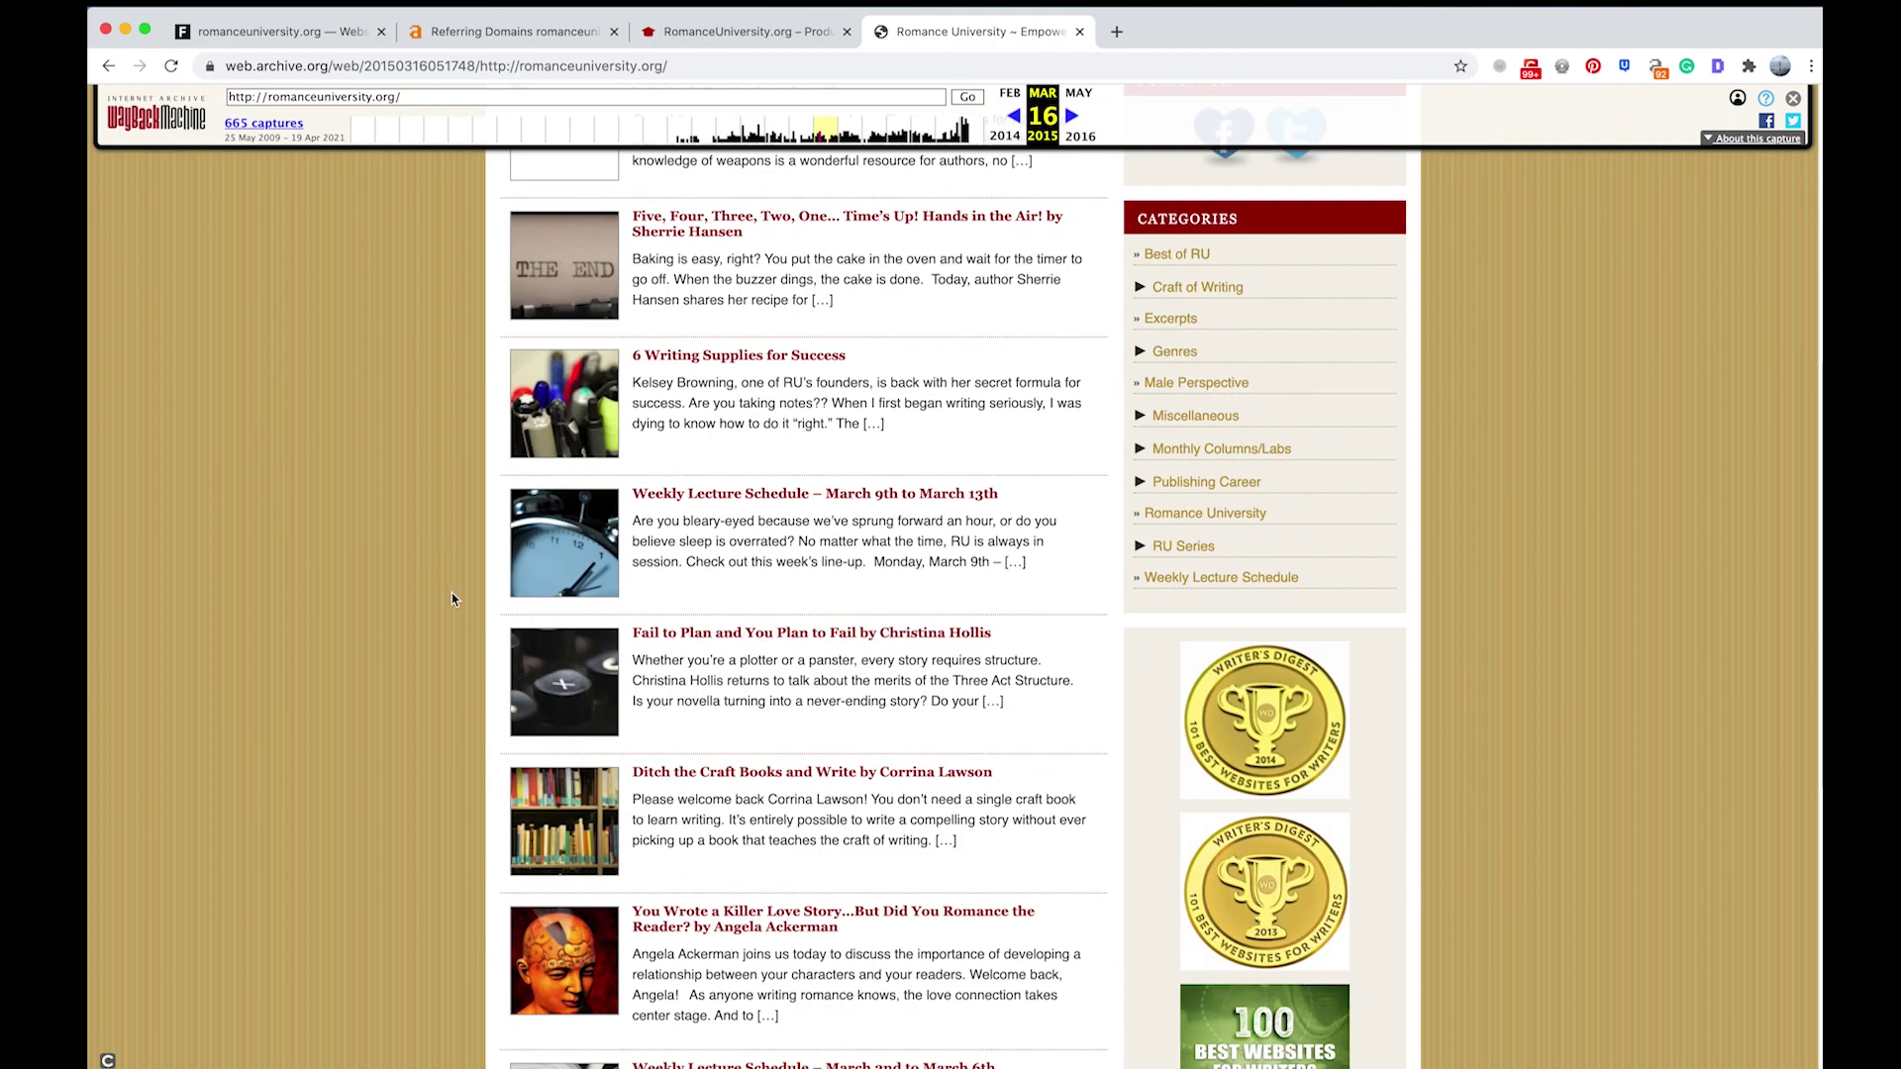
{"action": "scroll", "coordinate": [466, 614], "scroll_direction": "down", "scroll_amount": 6}
{"action": "scroll", "coordinate": [520, 666], "scroll_direction": "down", "scroll_amount": 1}
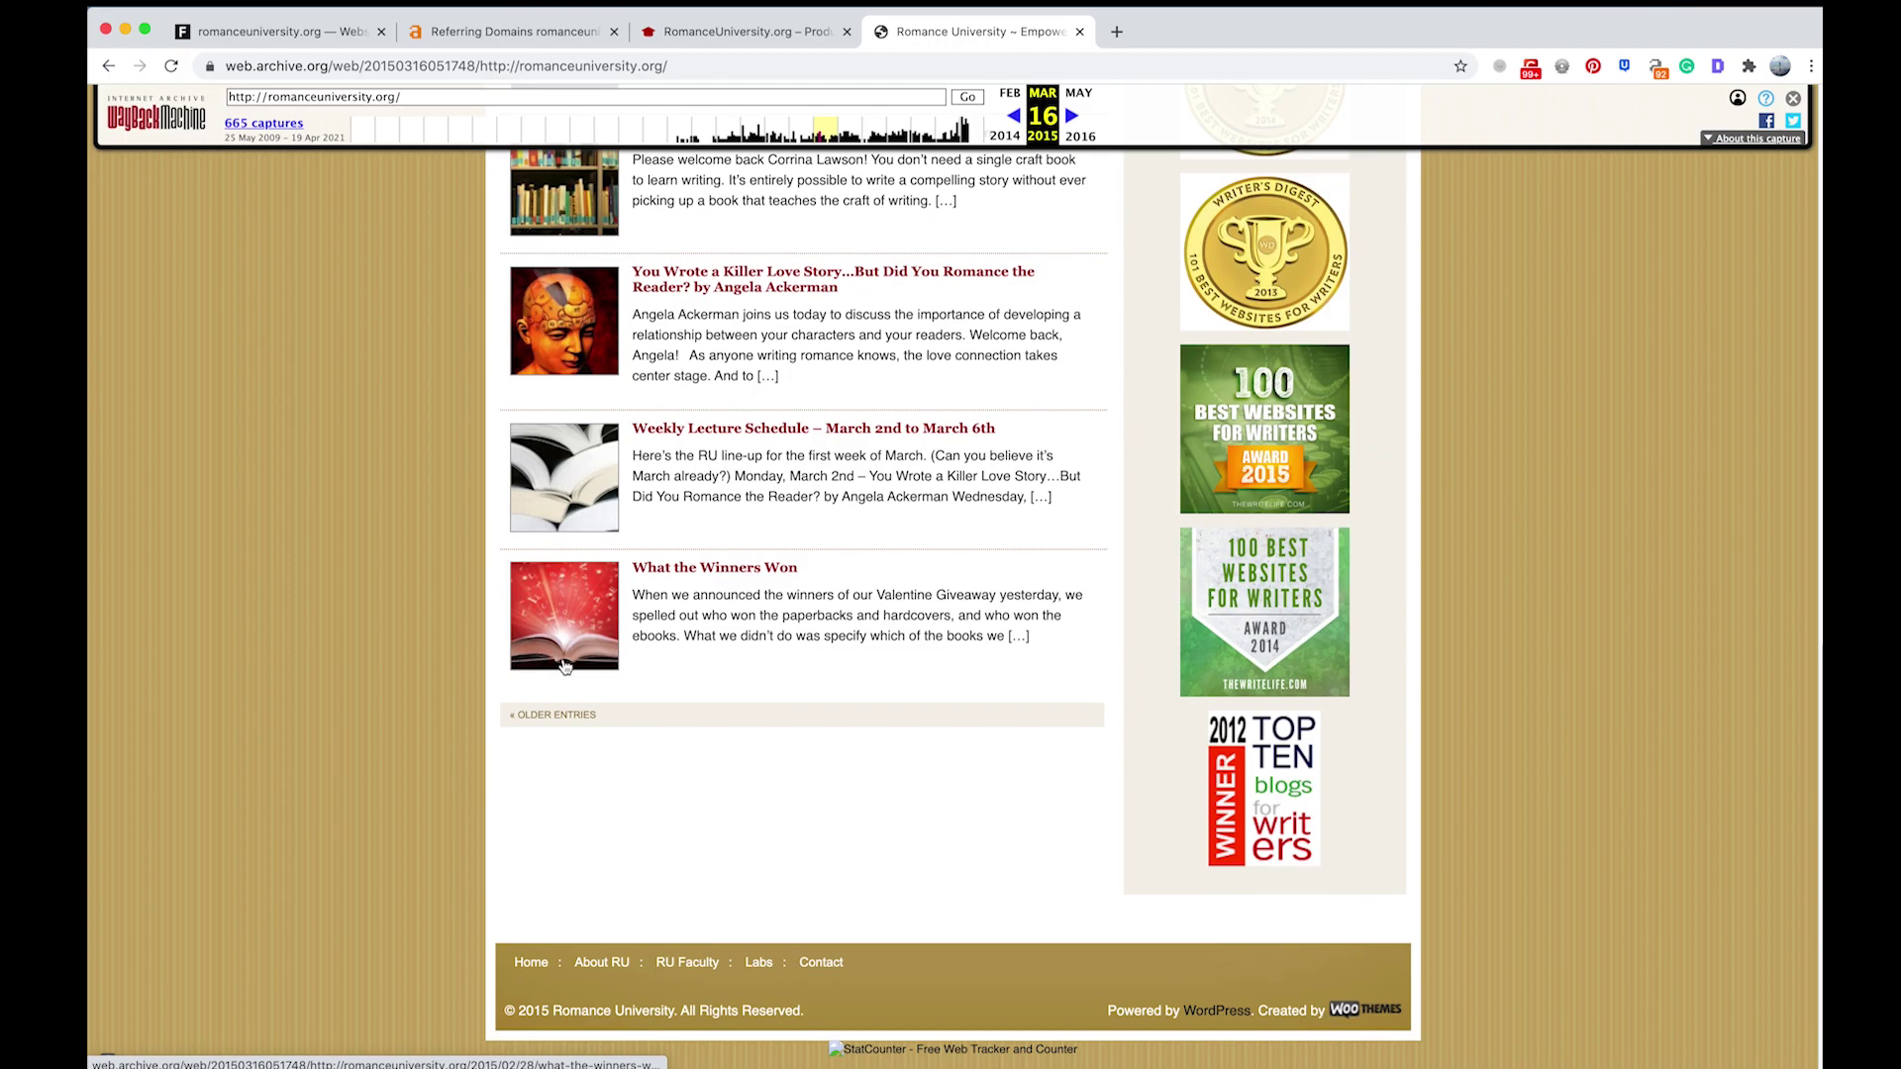
{"action": "scroll", "coordinate": [569, 698], "scroll_direction": "up", "scroll_amount": 20}
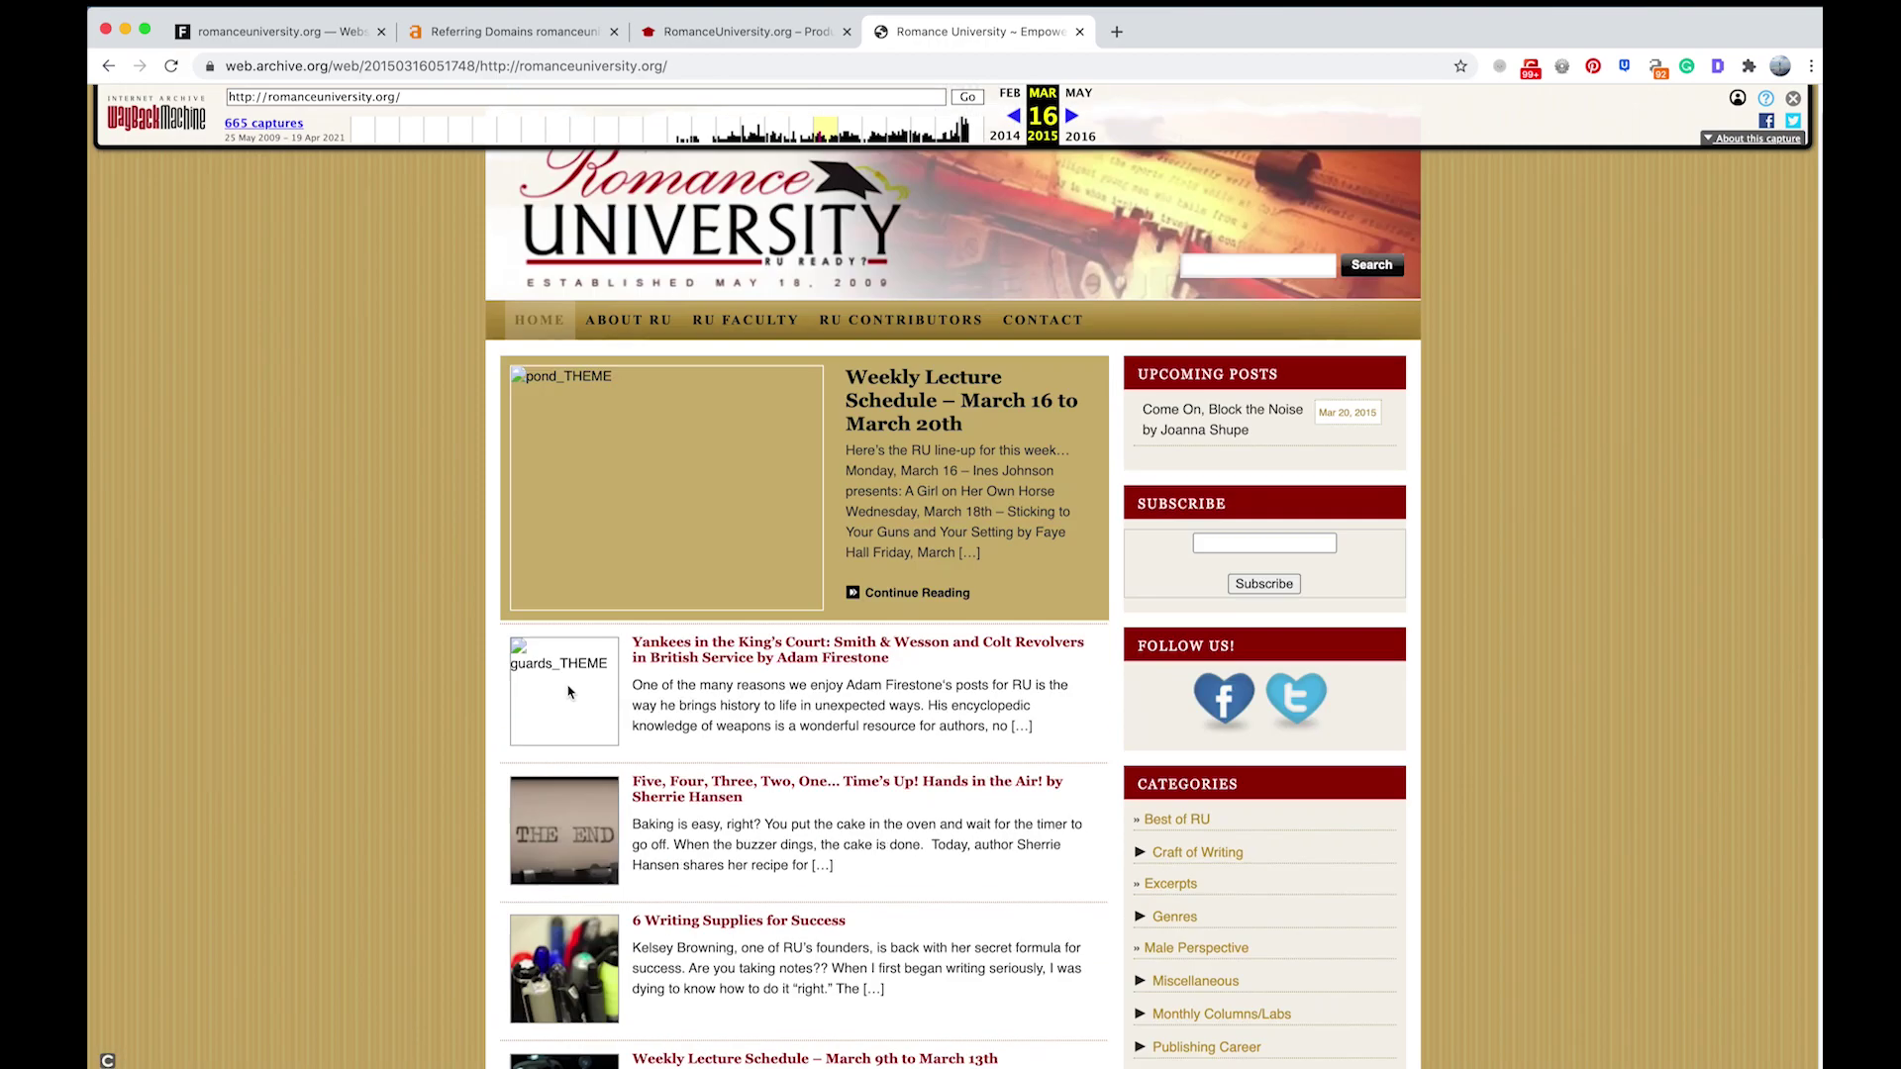
- Return to the live romanceuniversity.org home page and read its mission headings and About Me section
{"action": "left_click", "coordinate": [797, 18]}
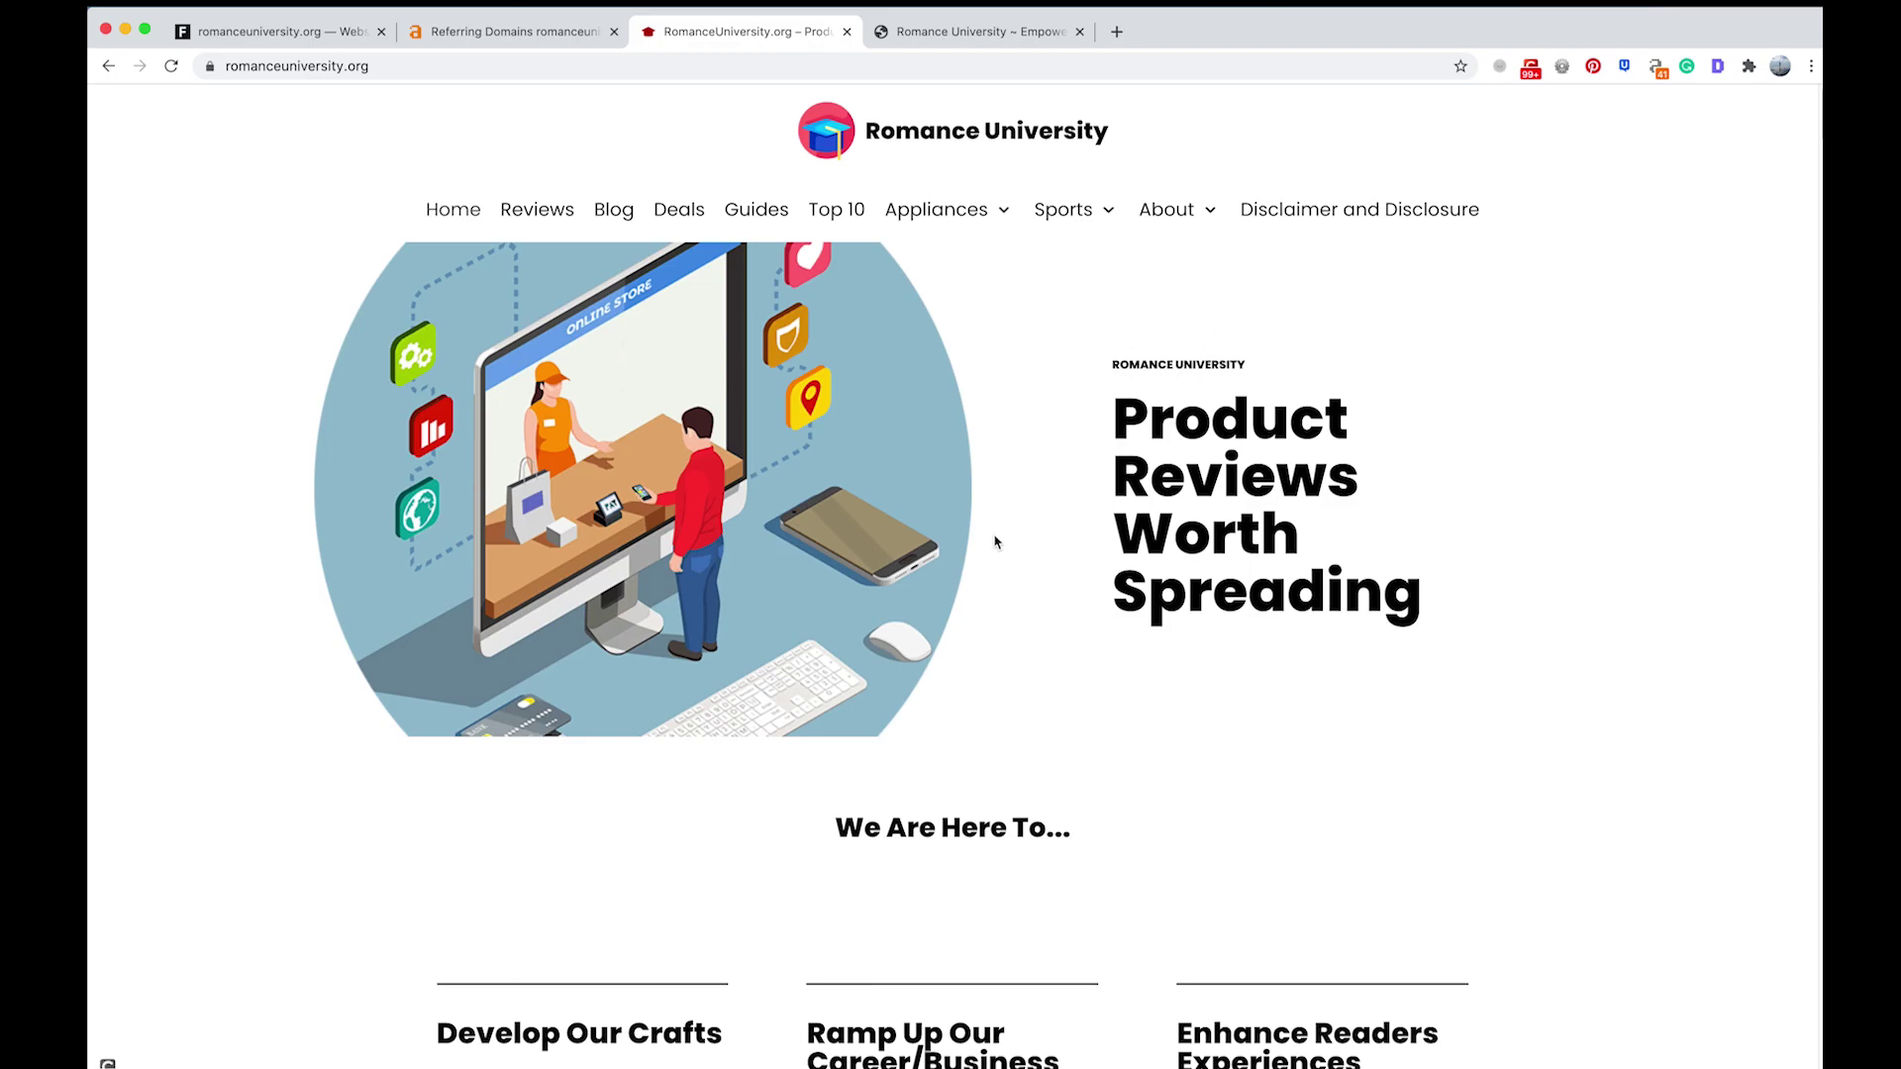
{"action": "scroll", "coordinate": [990, 538], "scroll_direction": "down", "scroll_amount": 5}
{"action": "scroll", "coordinate": [987, 539], "scroll_direction": "up", "scroll_amount": 5}
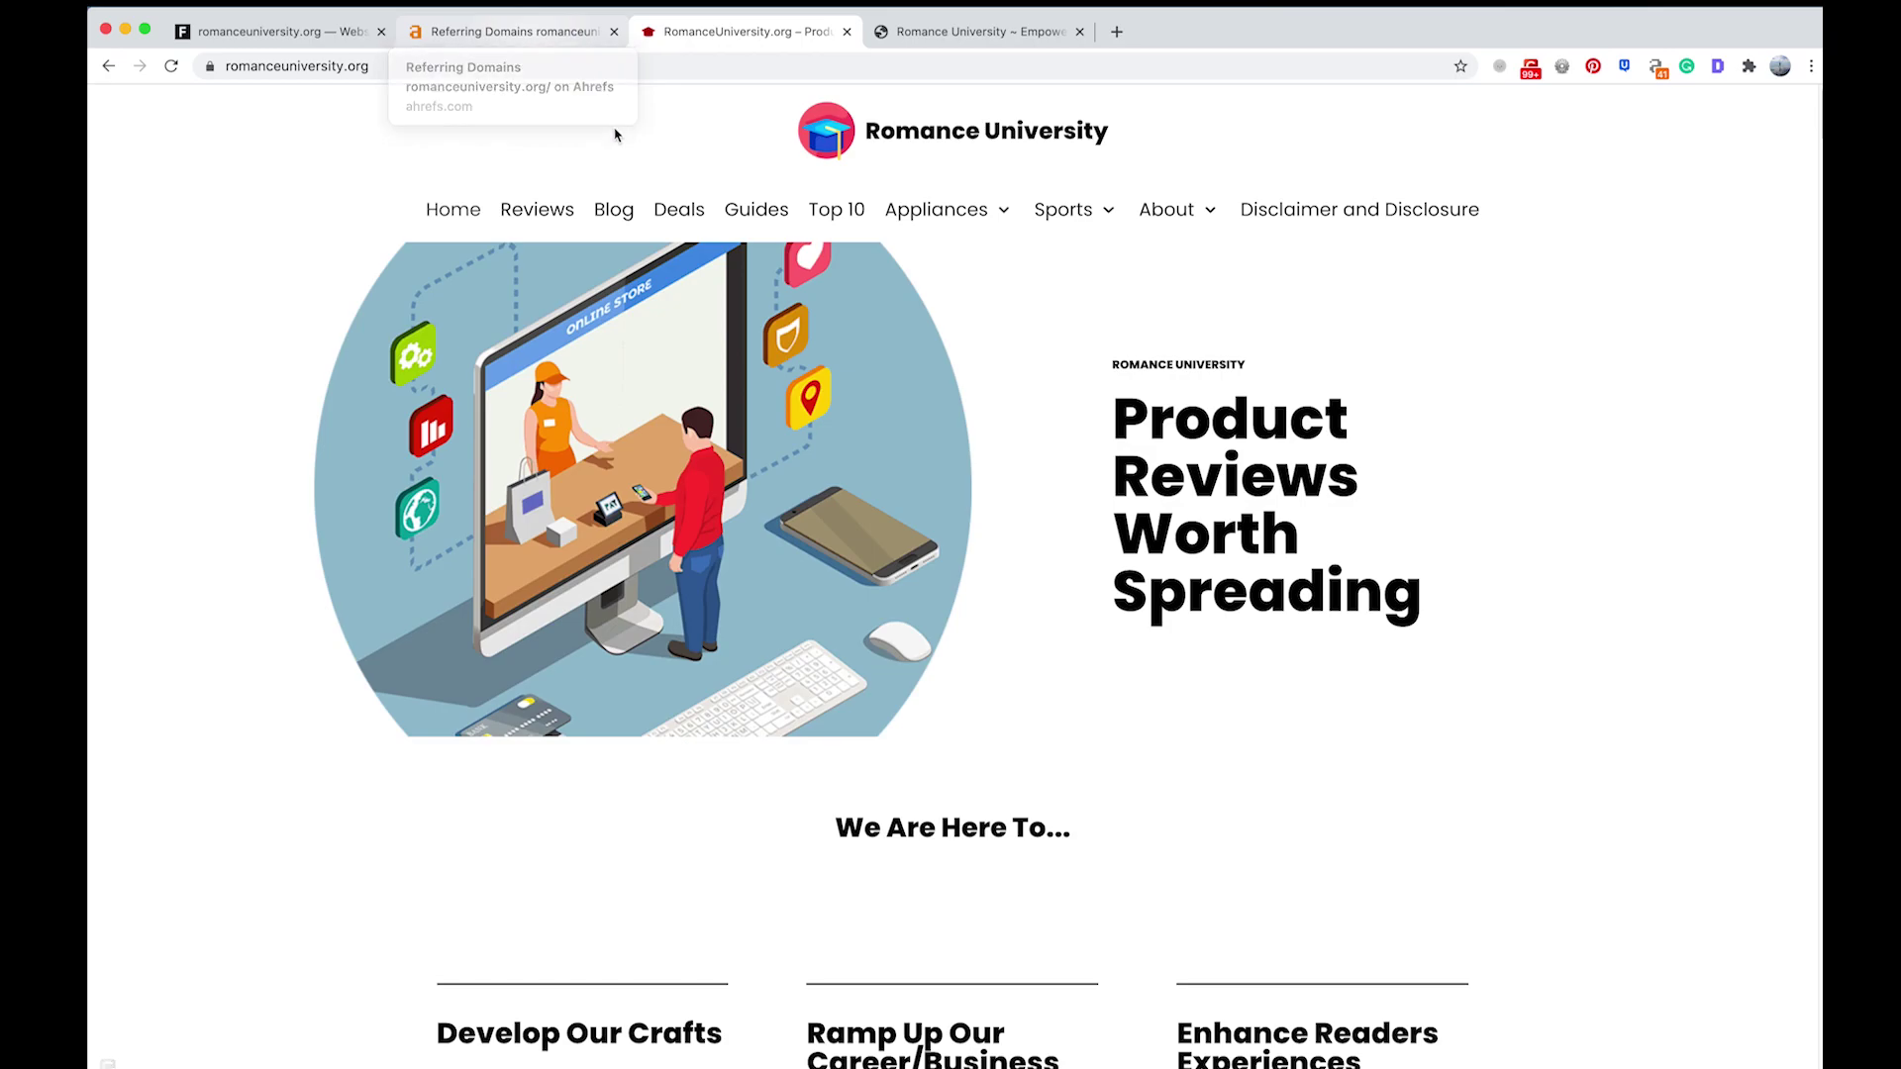
{"action": "scroll", "coordinate": [1099, 482], "scroll_direction": "down", "scroll_amount": 5}
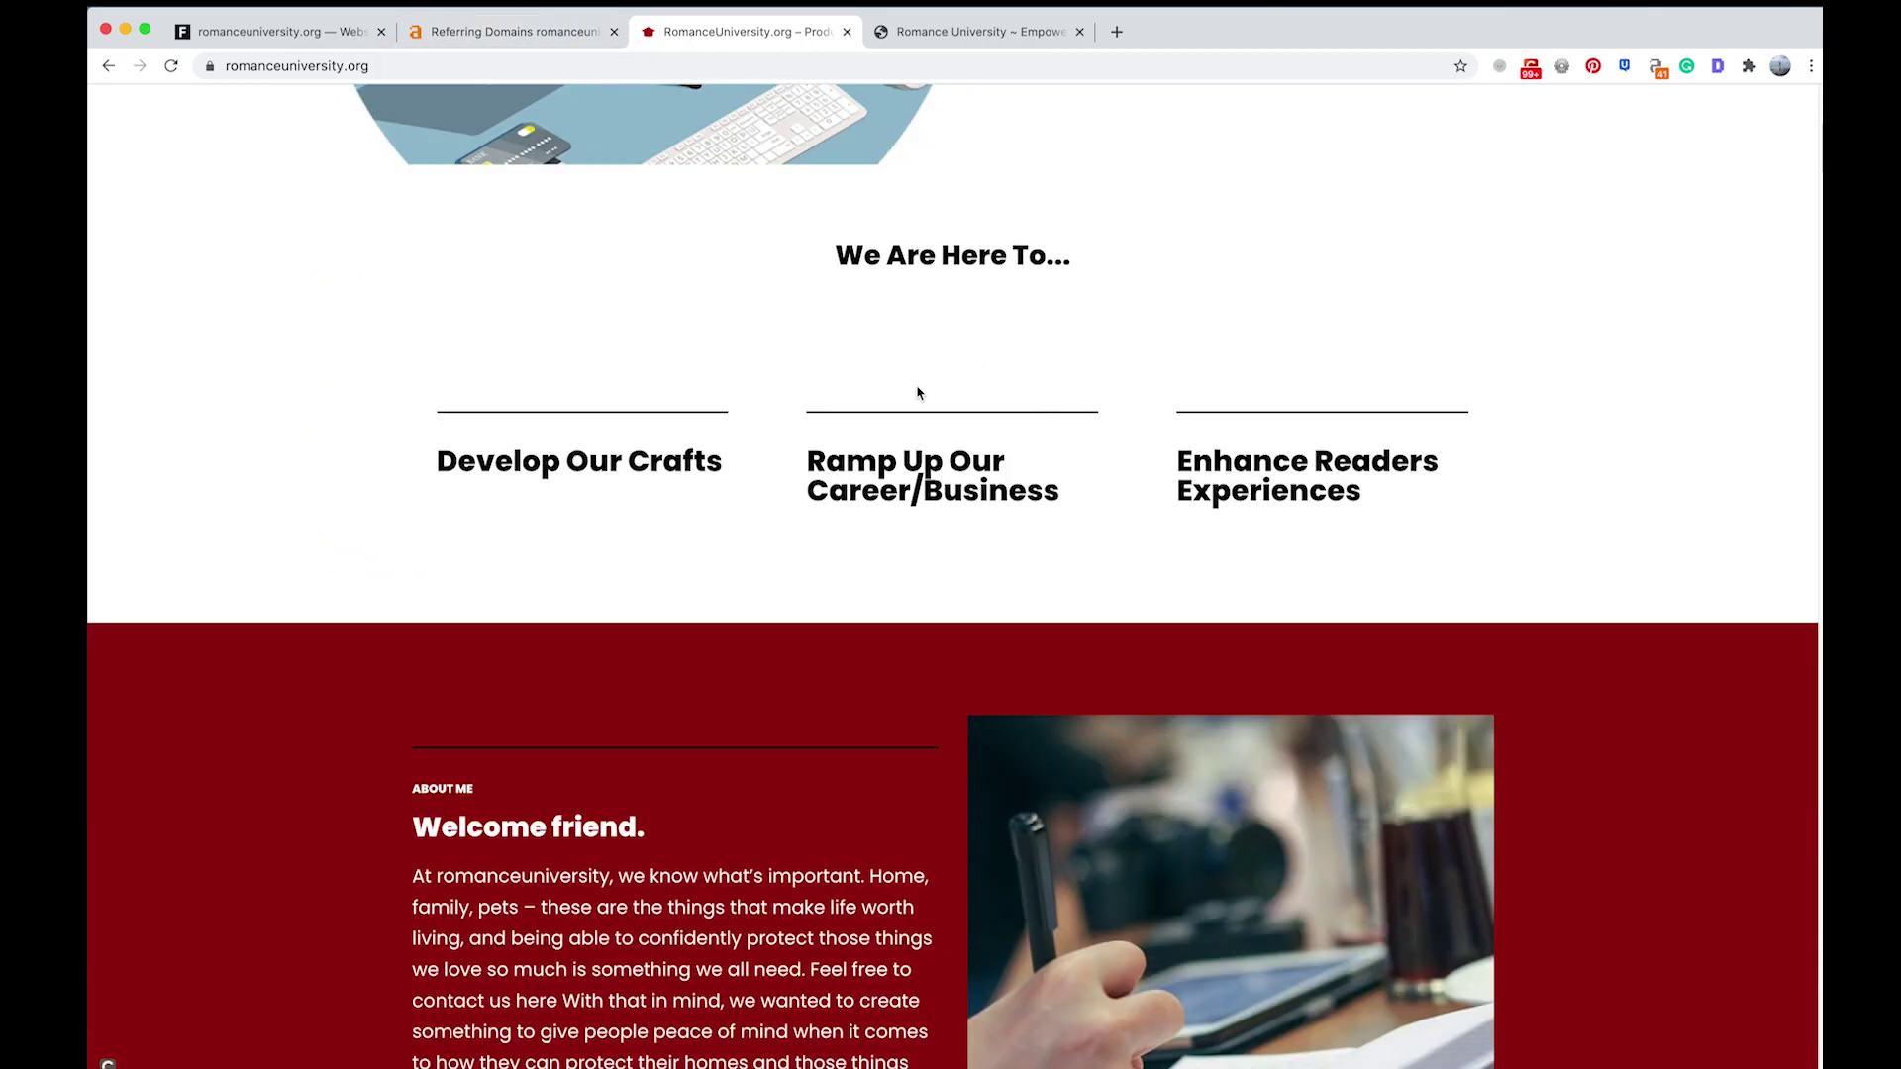
{"action": "scroll", "coordinate": [917, 382], "scroll_direction": "down", "scroll_amount": 5}
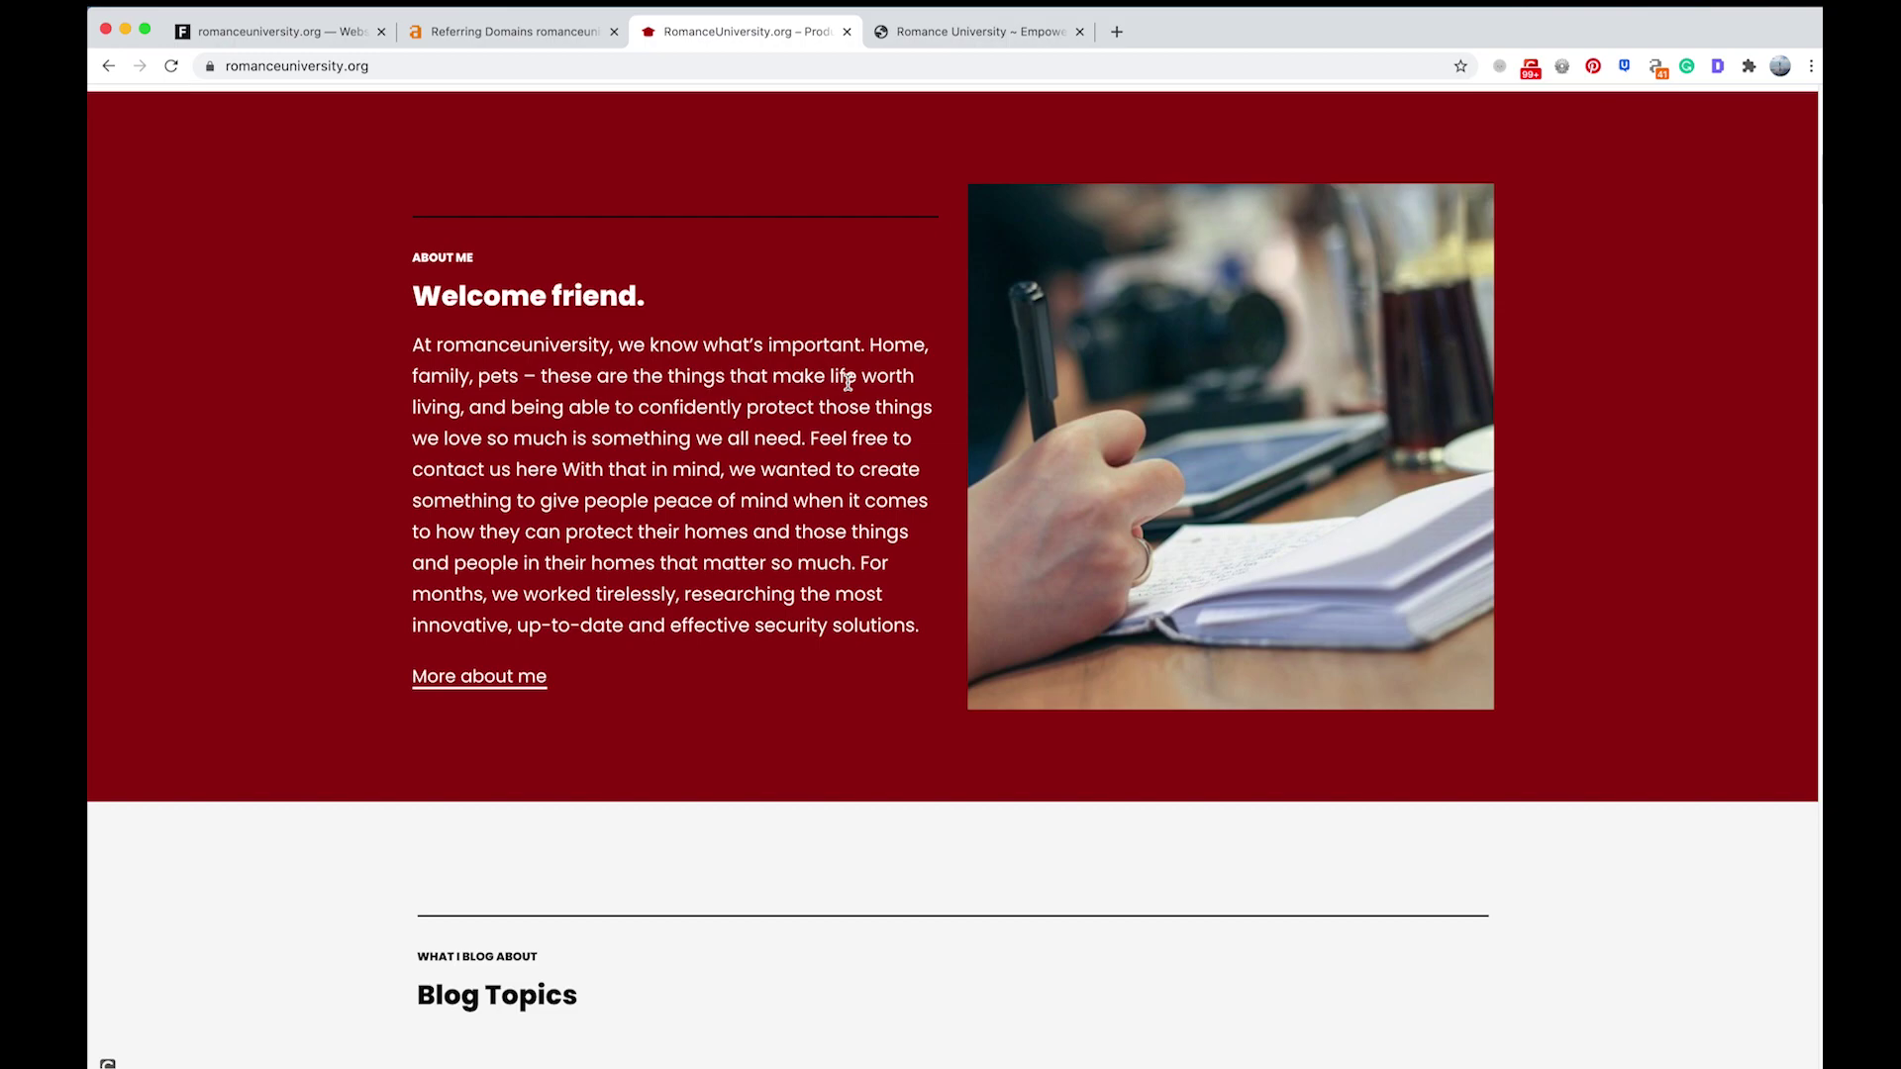
{"action": "scroll", "coordinate": [792, 377], "scroll_direction": "down", "scroll_amount": 3}
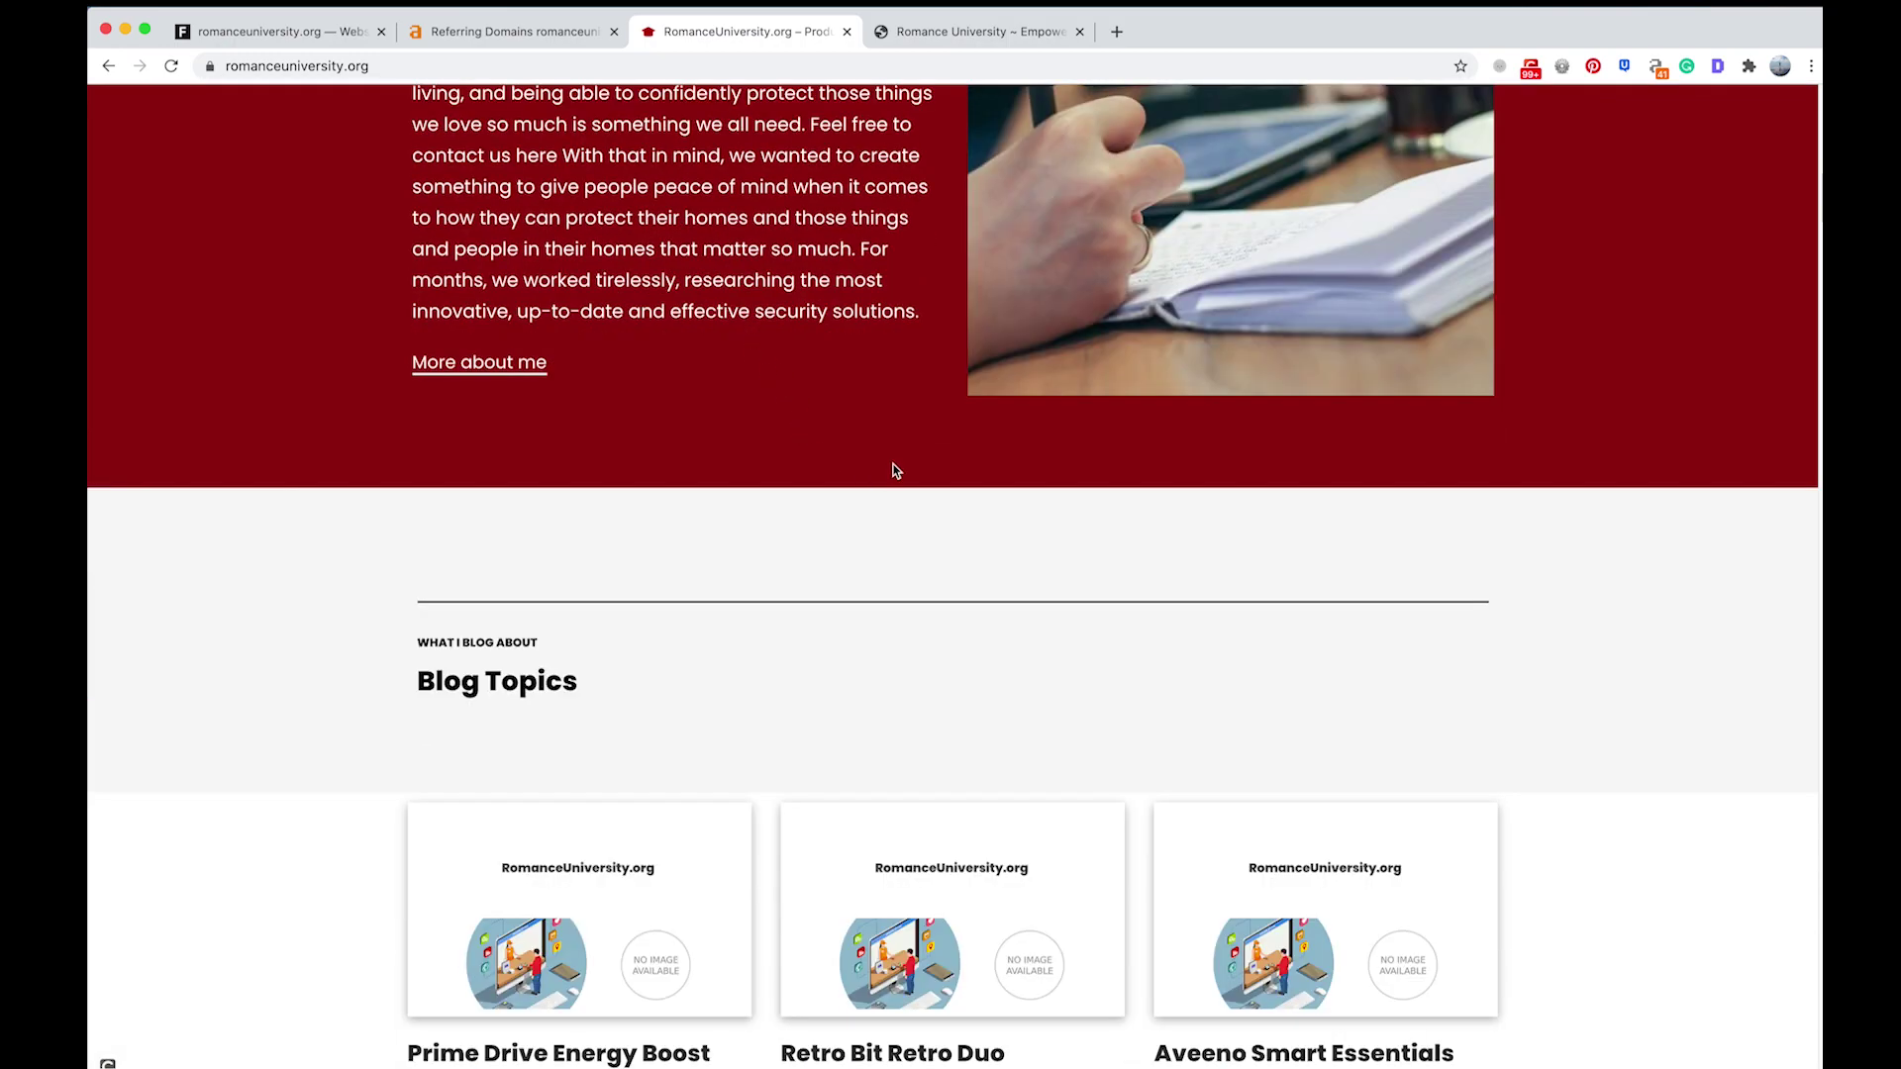
- Examine the titles, thumbnails, authors and dates of the posts listed under Blog Topics
{"action": "scroll", "coordinate": [693, 620], "scroll_direction": "down", "scroll_amount": 3}
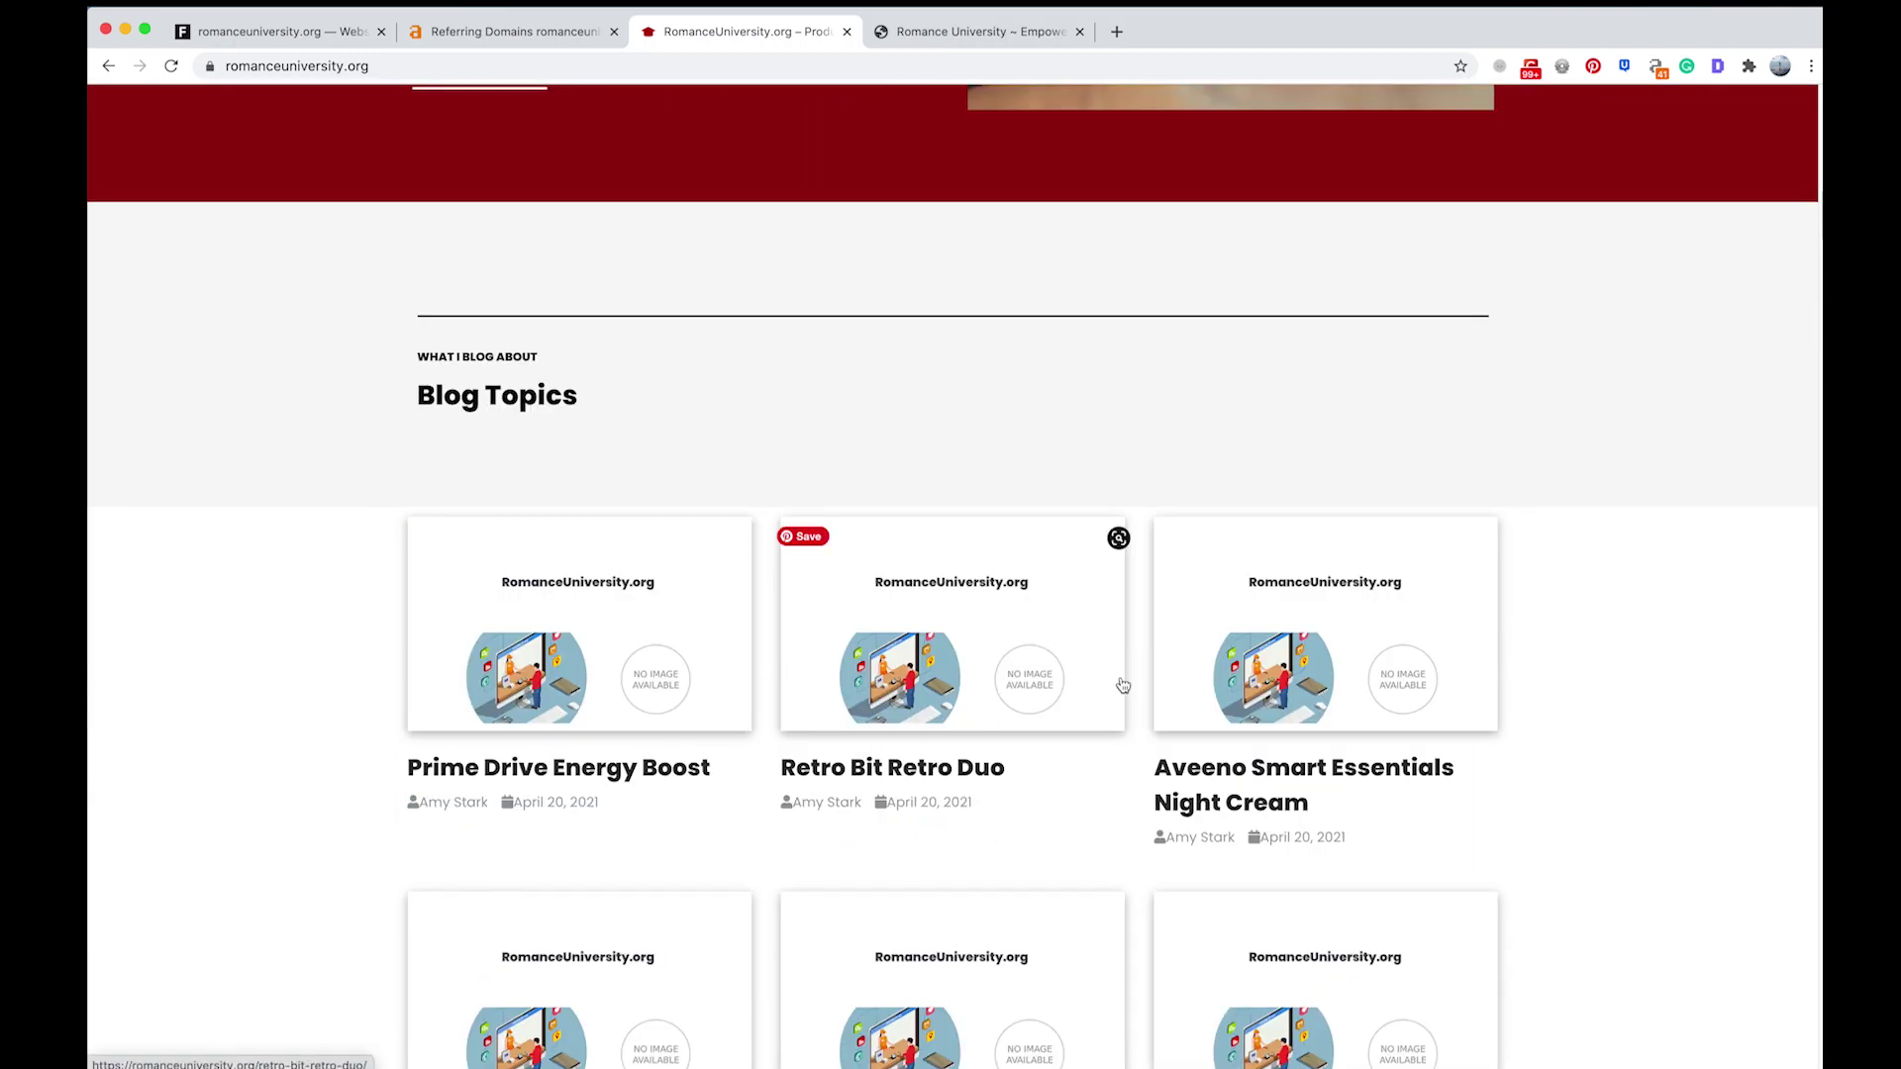
{"action": "scroll", "coordinate": [598, 505], "scroll_direction": "down", "scroll_amount": 3}
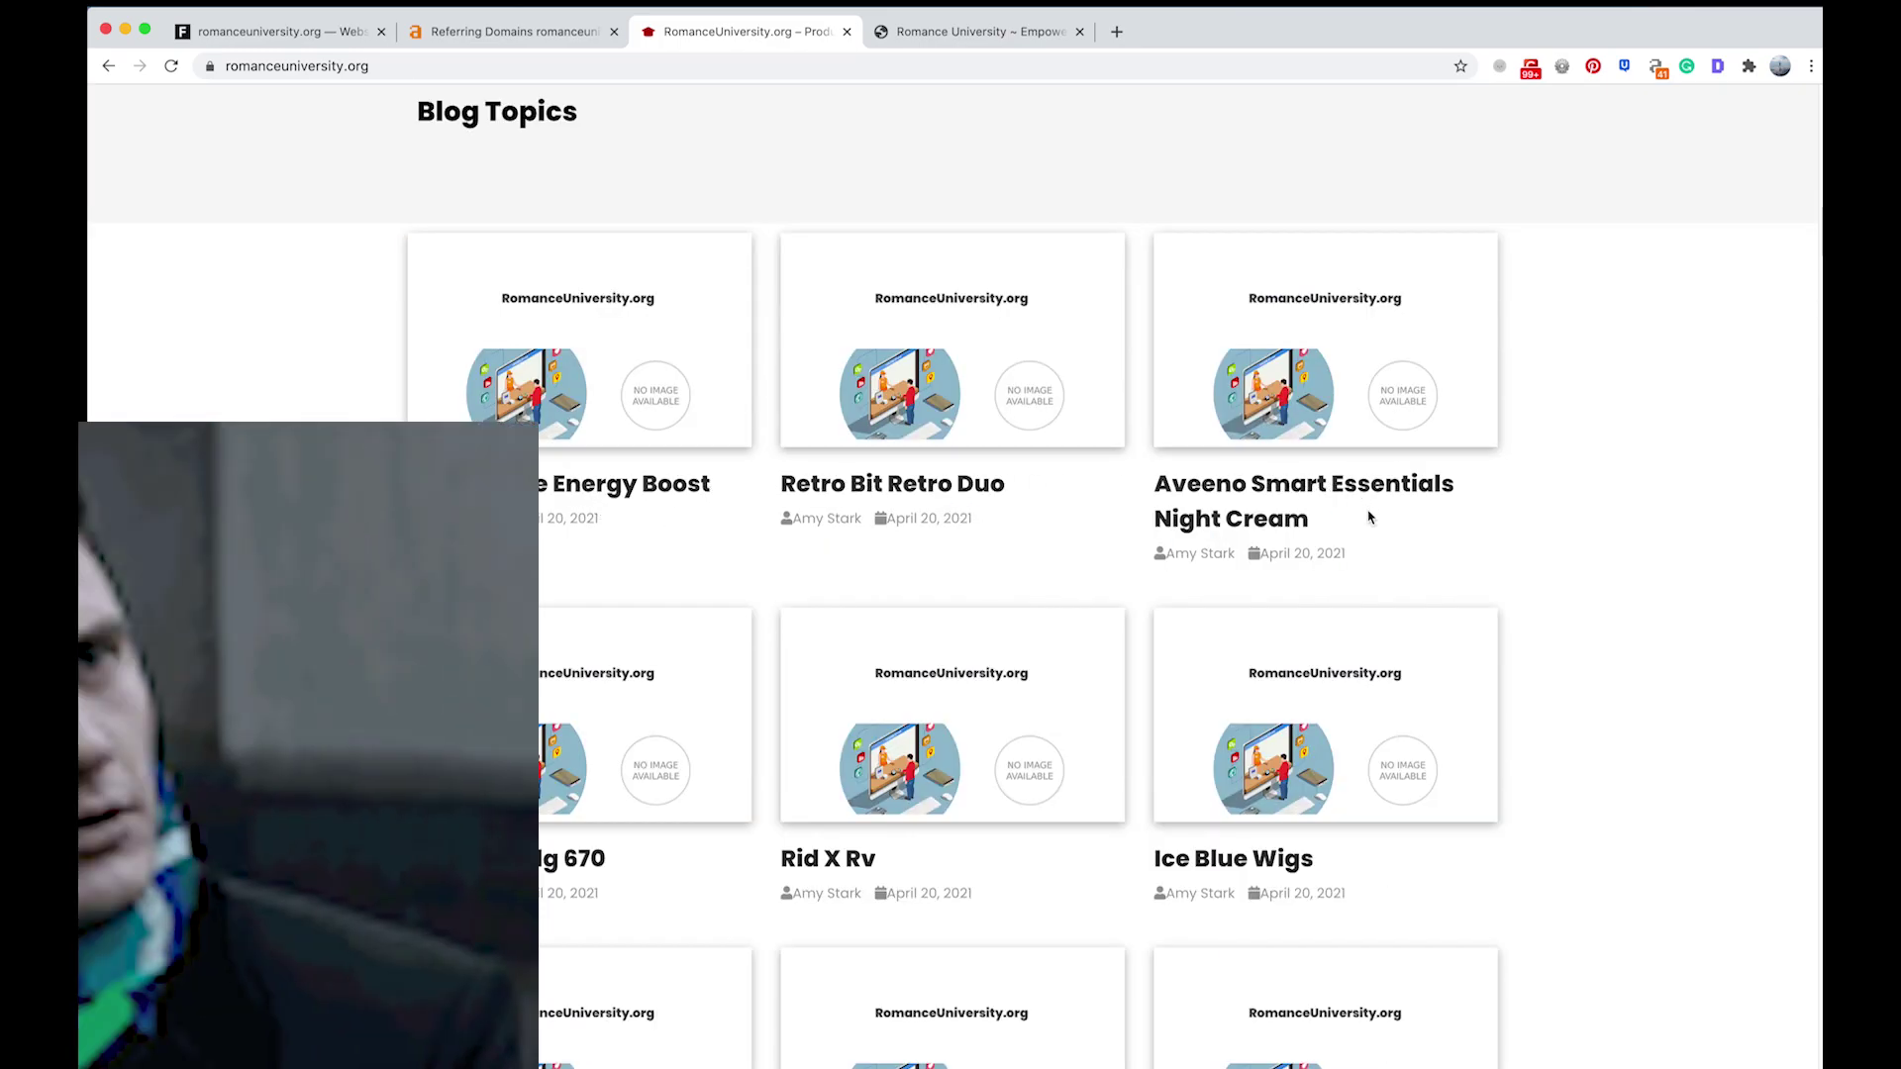
{"action": "scroll", "coordinate": [594, 445], "scroll_direction": "down", "scroll_amount": 3}
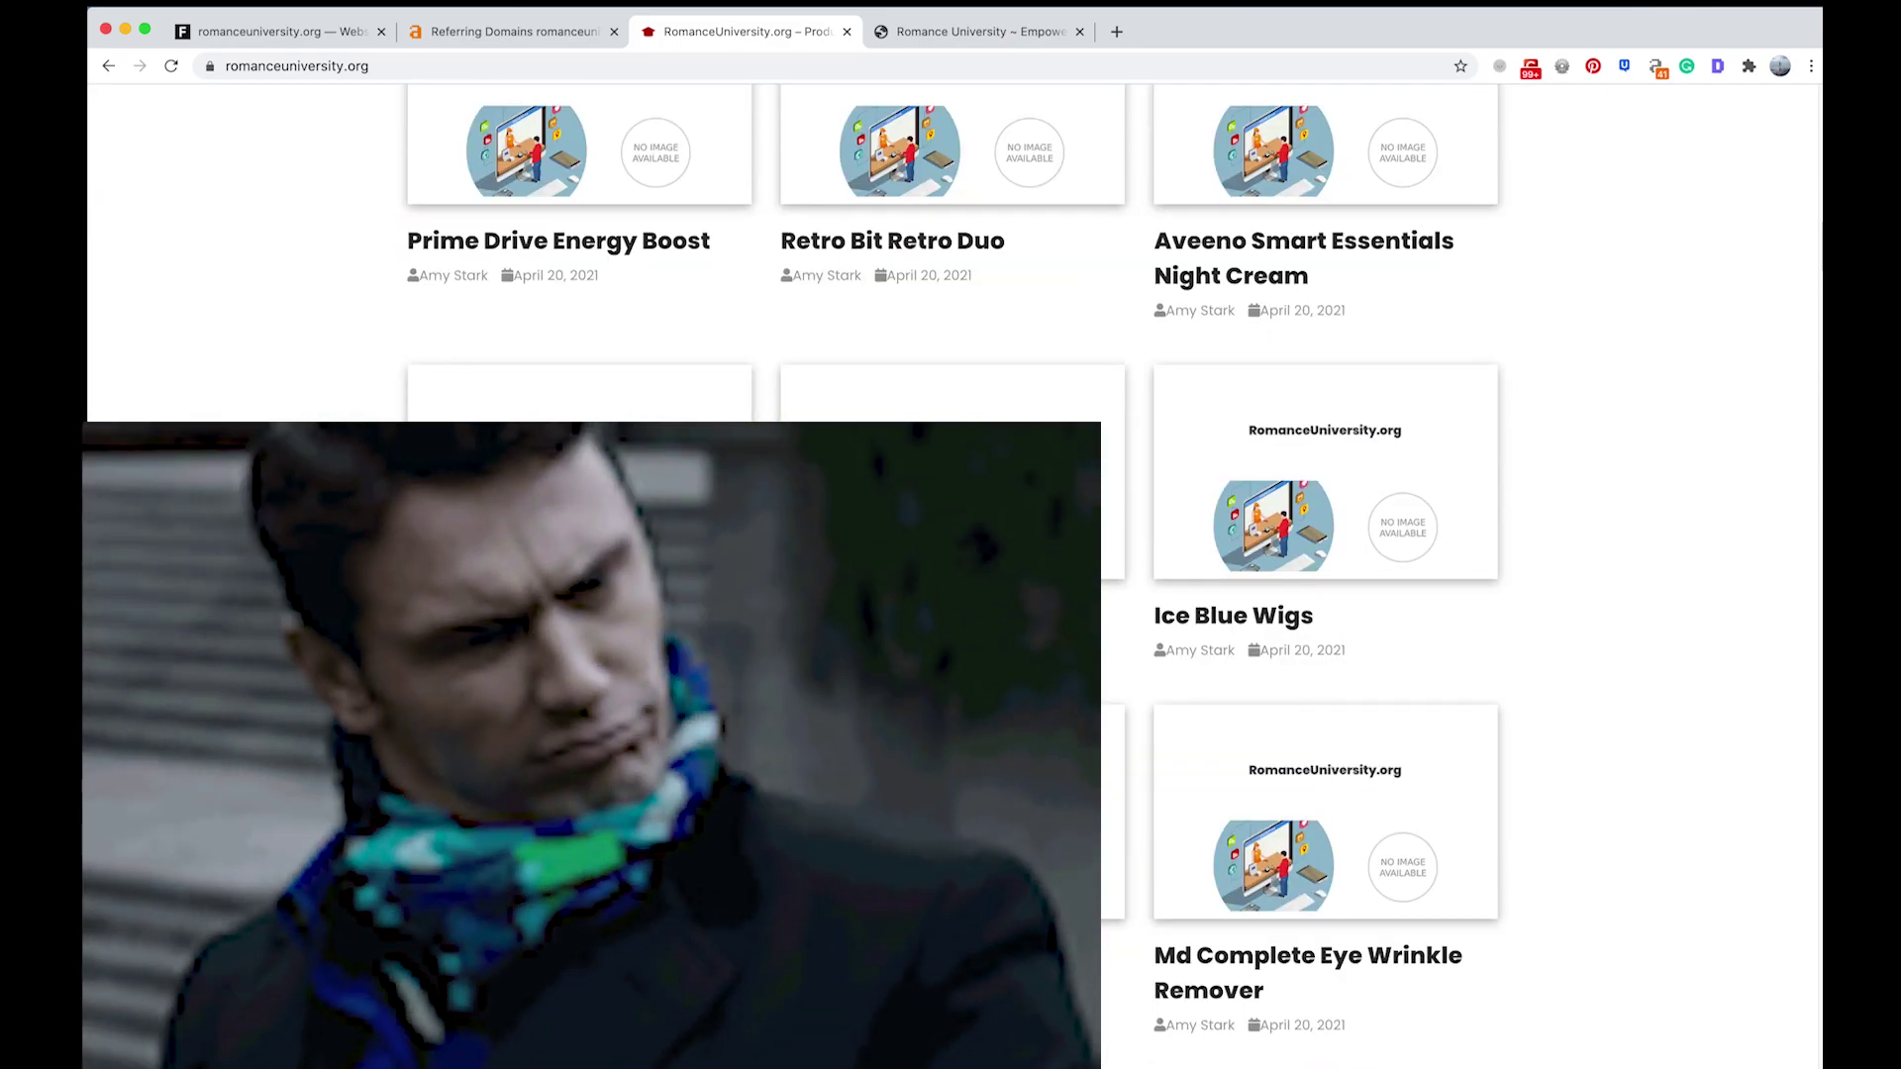
{"action": "scroll", "coordinate": [762, 644], "scroll_direction": "down", "scroll_amount": 3}
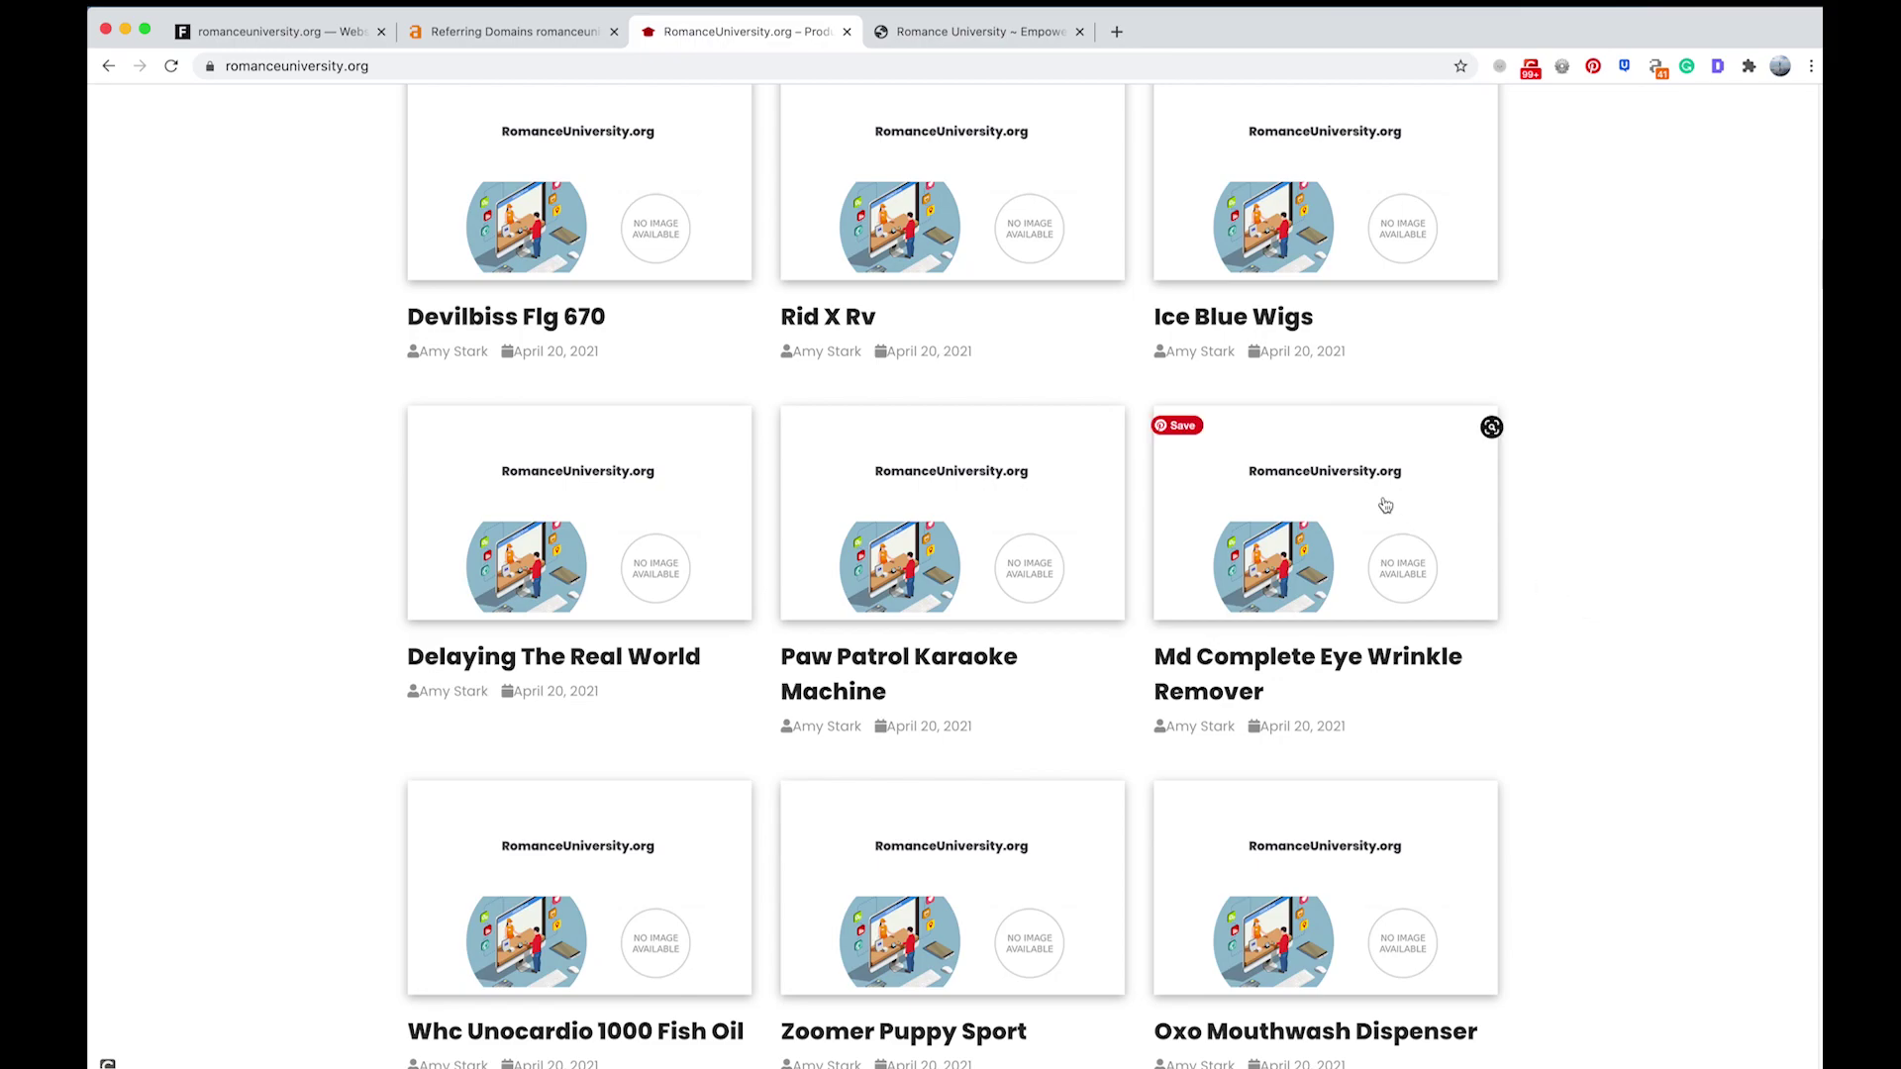
{"action": "scroll", "coordinate": [1181, 509], "scroll_direction": "down", "scroll_amount": 3}
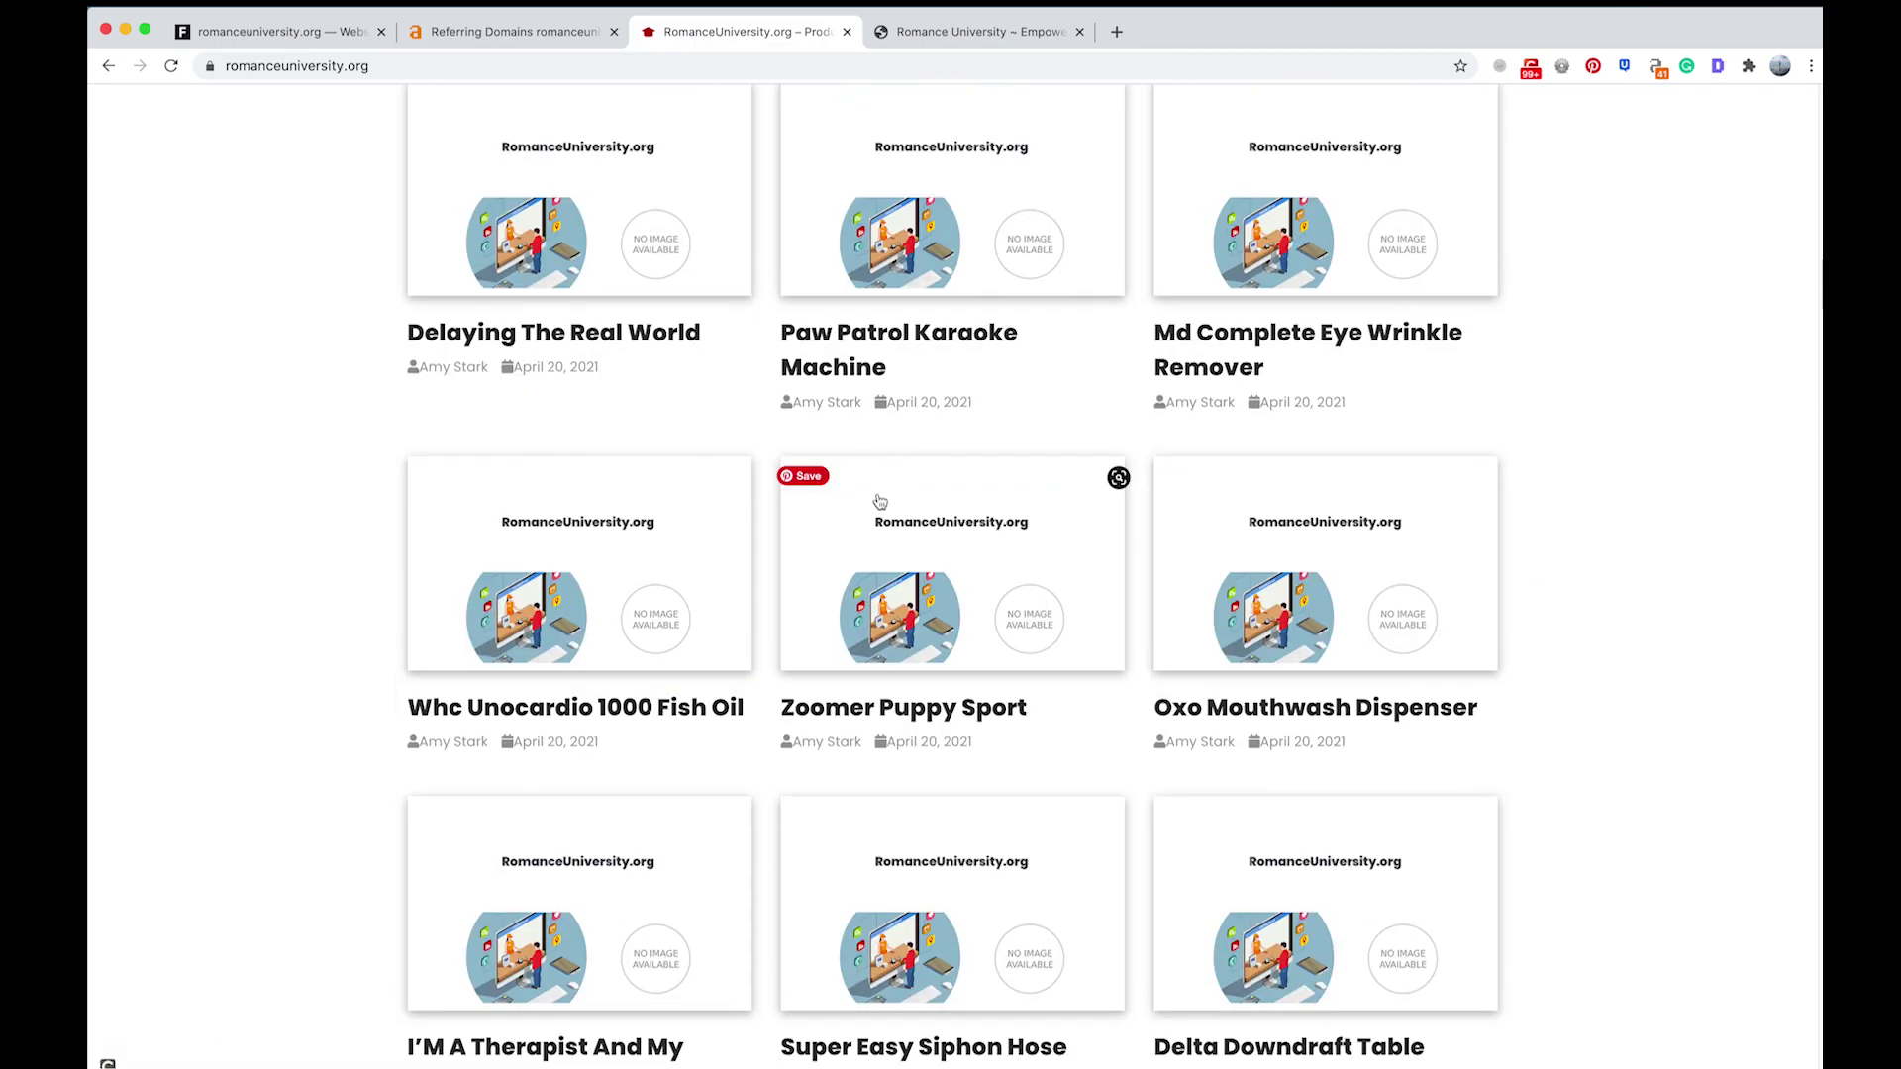
{"action": "scroll", "coordinate": [634, 643], "scroll_direction": "down", "scroll_amount": 3}
{"action": "scroll", "coordinate": [609, 616], "scroll_direction": "down", "scroll_amount": 6}
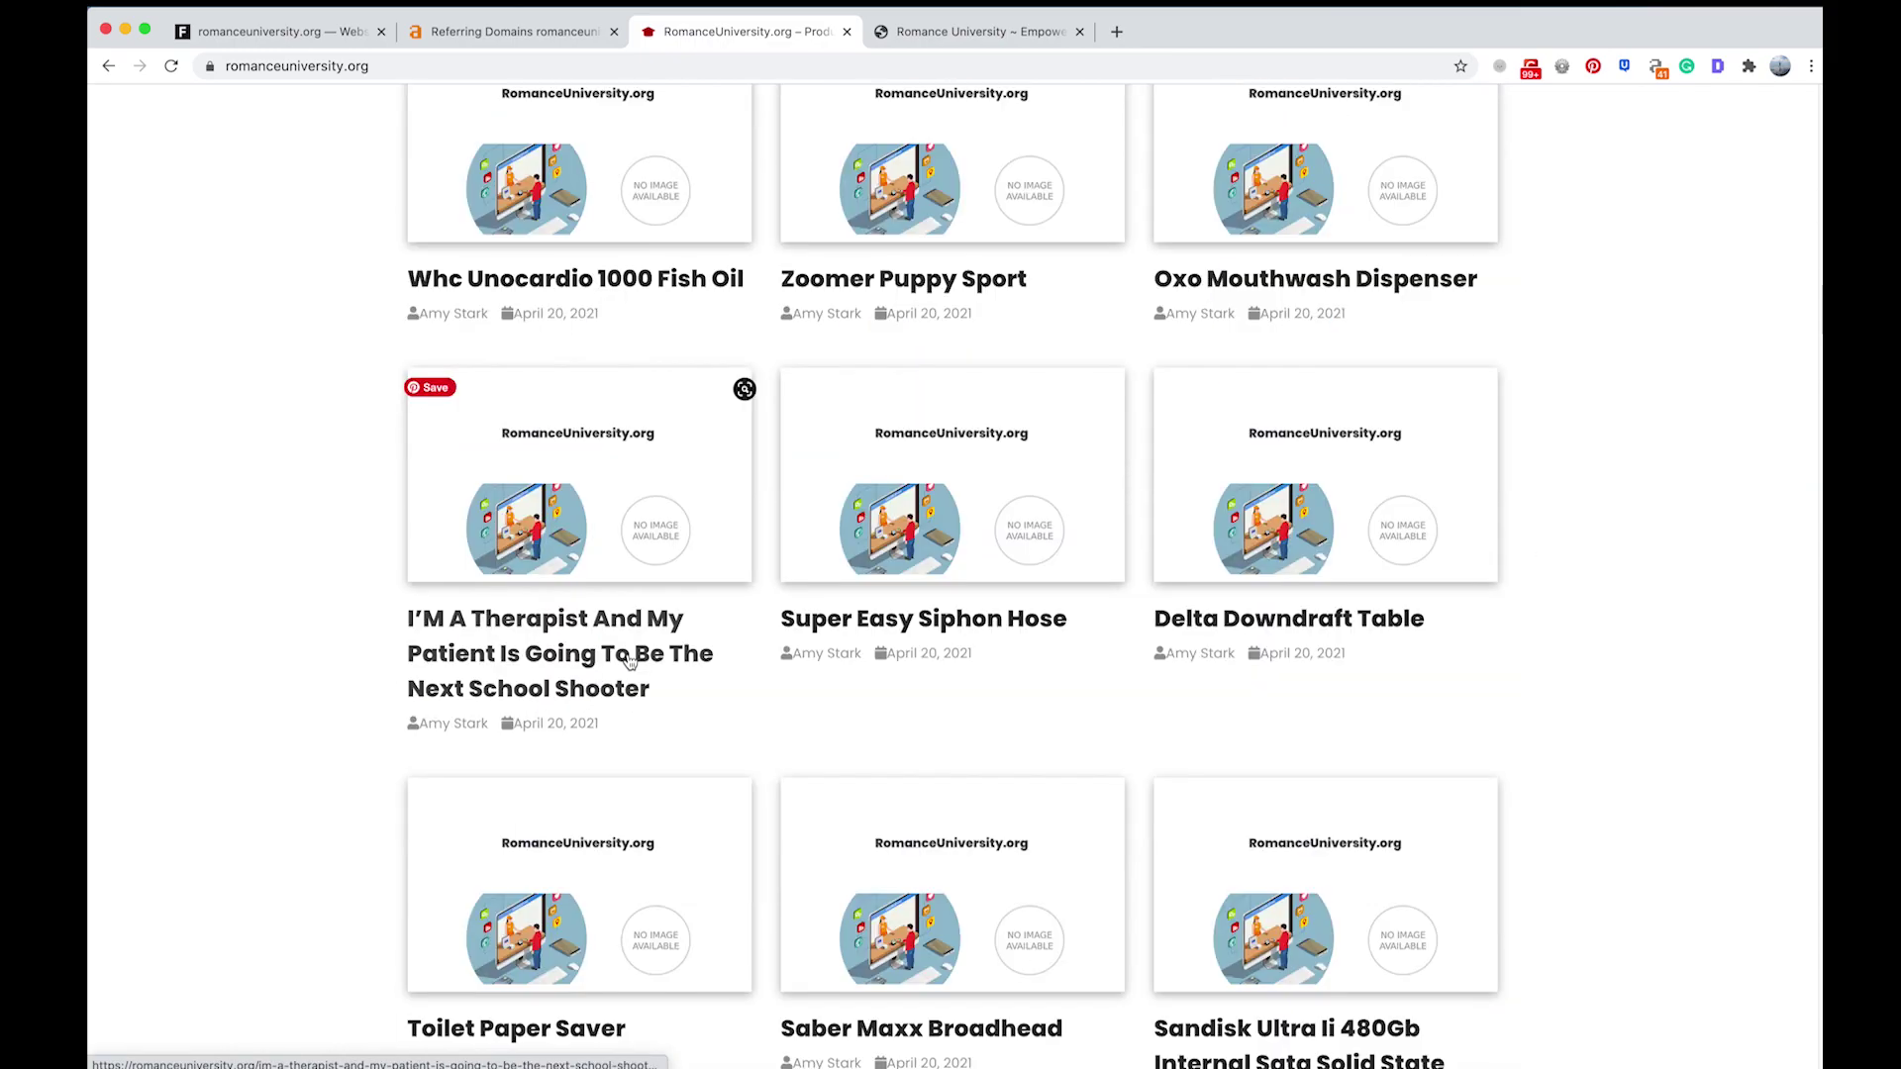
{"action": "scroll", "coordinate": [819, 551], "scroll_direction": "down", "scroll_amount": 3}
{"action": "scroll", "coordinate": [613, 585], "scroll_direction": "up", "scroll_amount": 5}
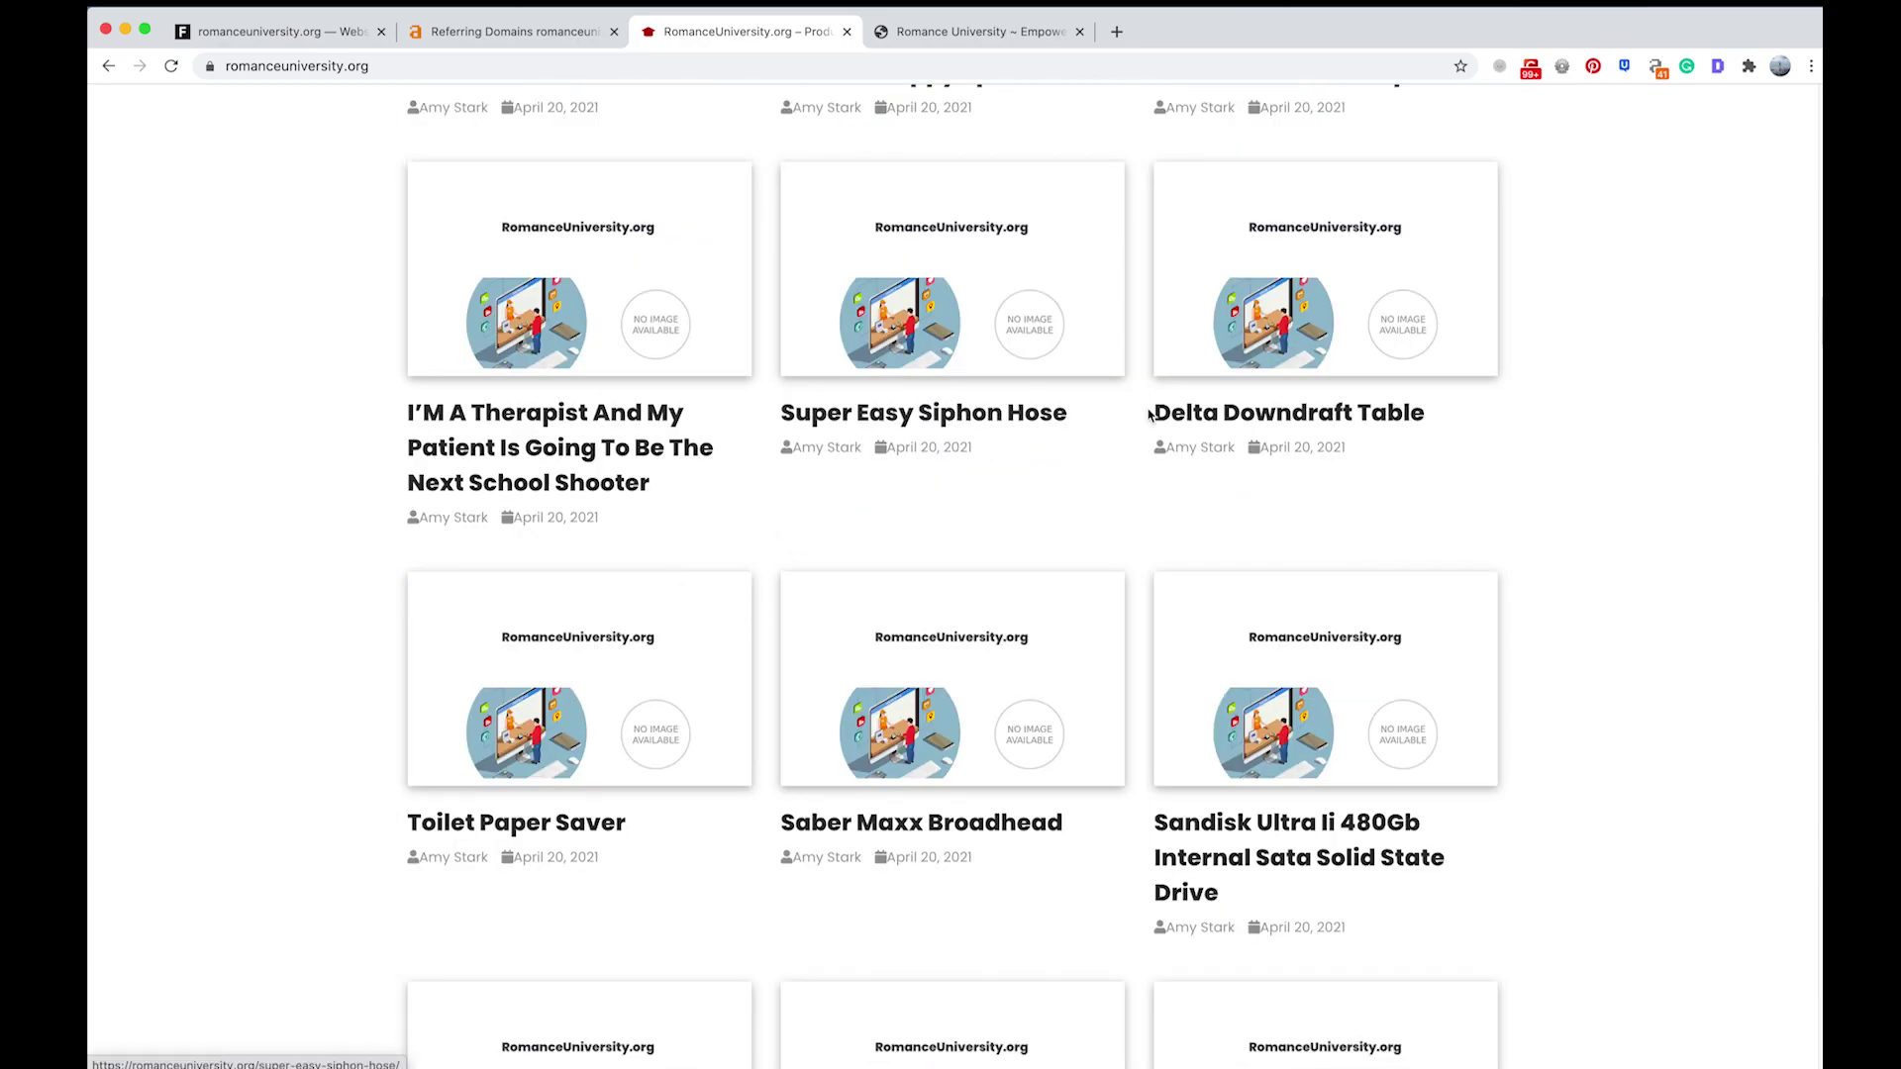
{"action": "scroll", "coordinate": [1188, 495], "scroll_direction": "up", "scroll_amount": 5}
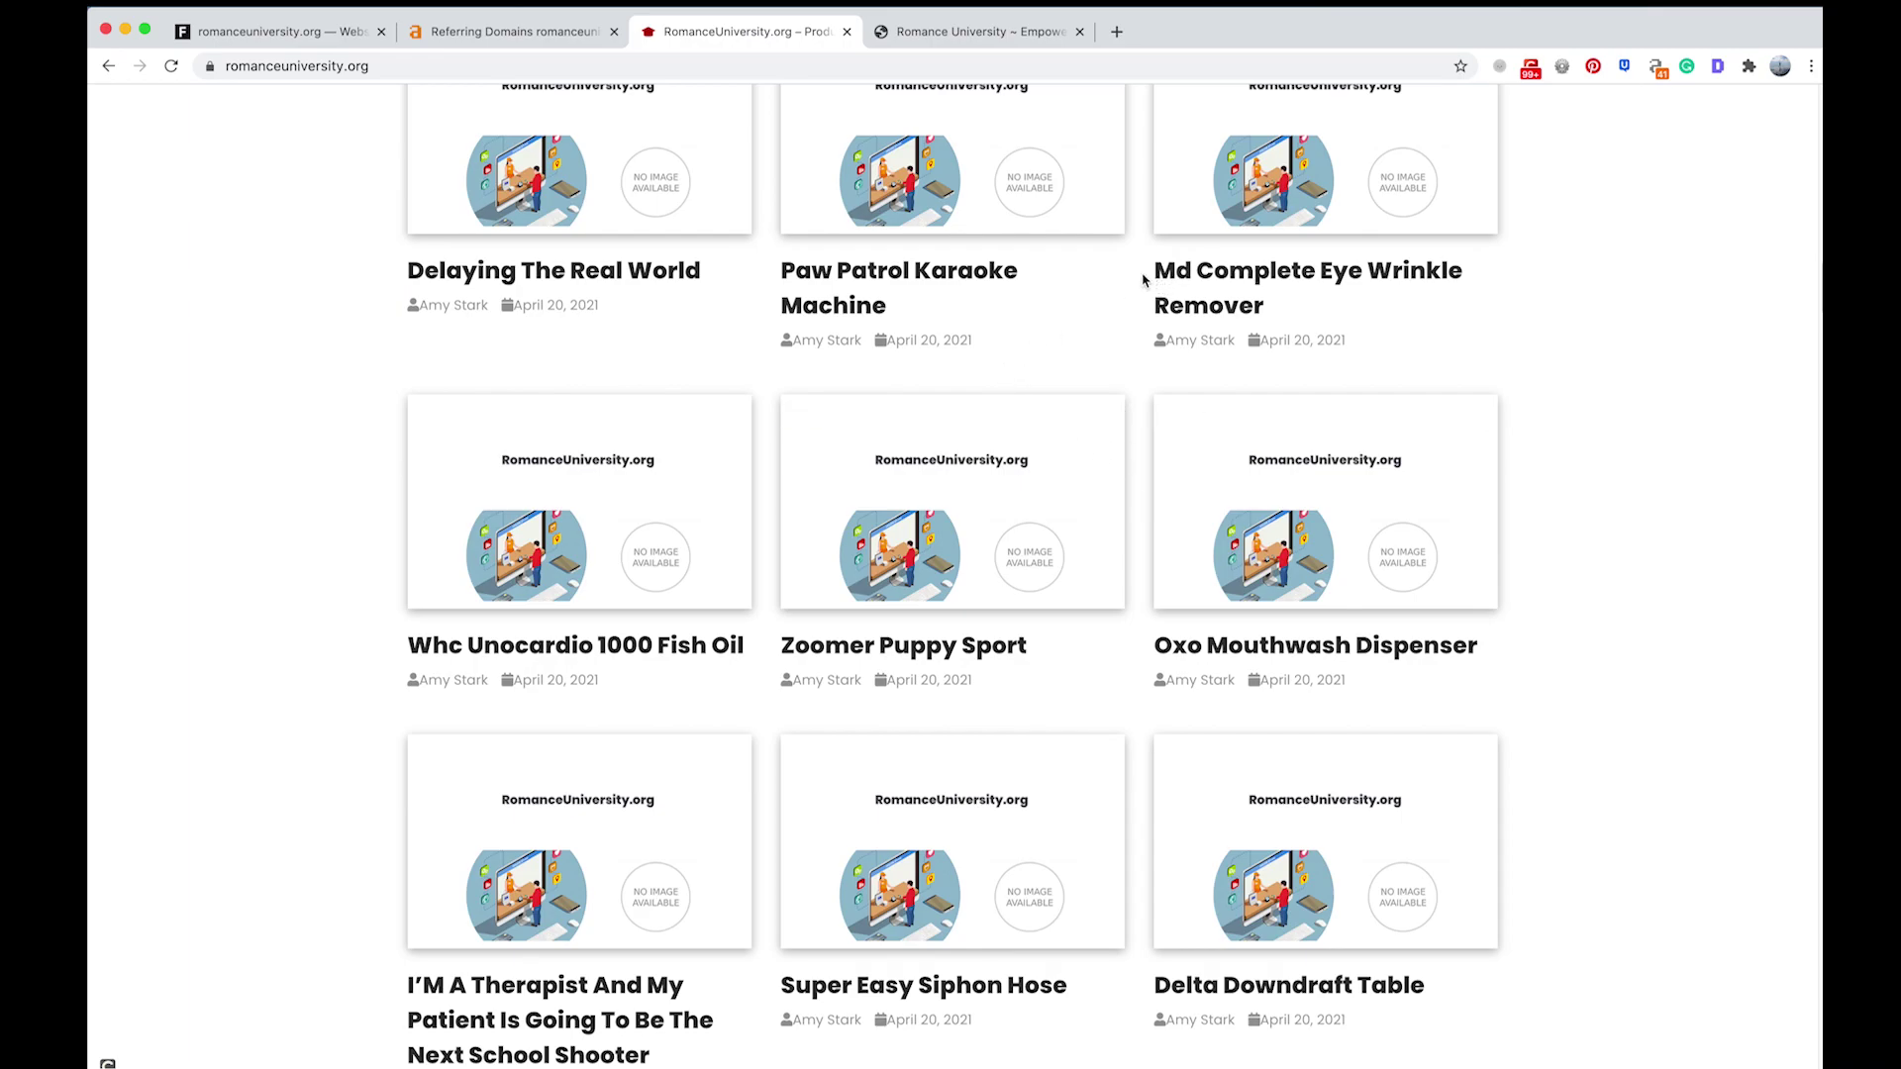
- Open the Zoomer Puppy Sport post and examine its introduction and ranked product listings
{"action": "left_click", "coordinate": [956, 653]}
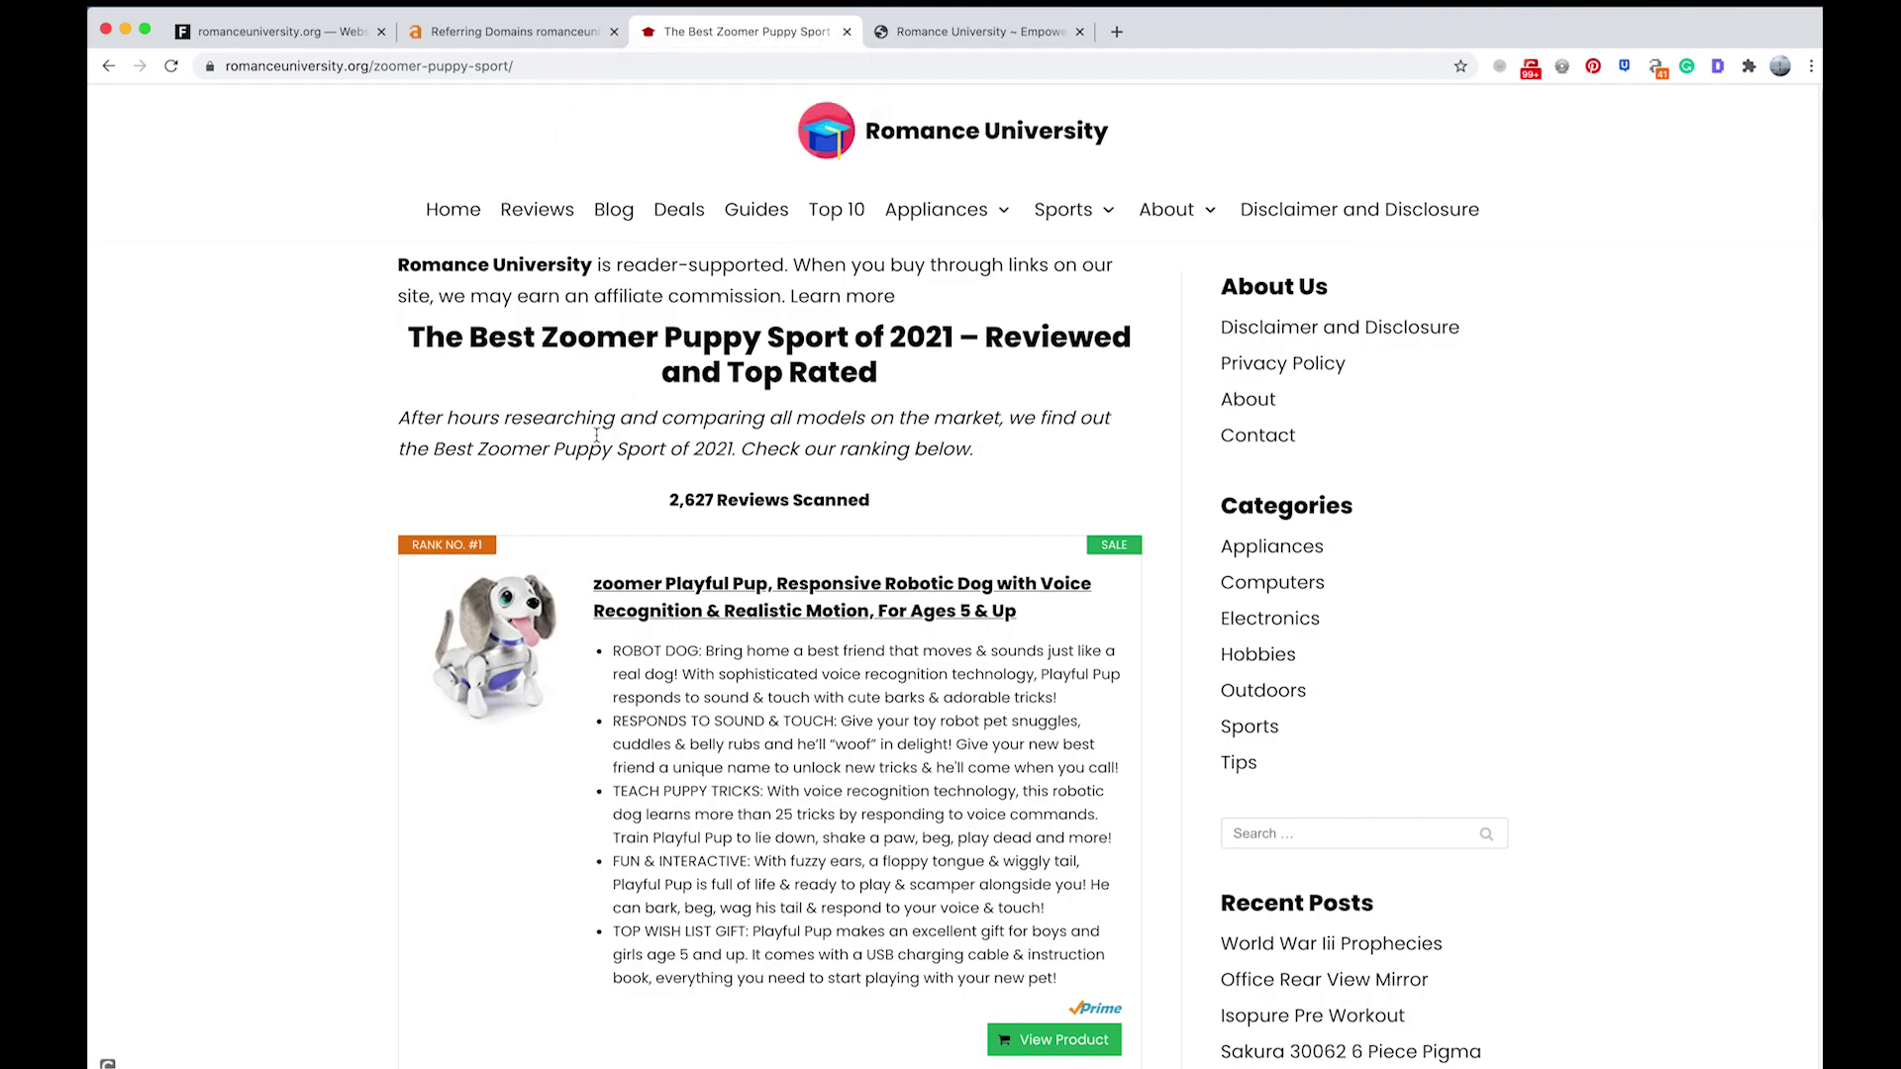
{"action": "scroll", "coordinate": [543, 508], "scroll_direction": "down", "scroll_amount": 3}
{"action": "scroll", "coordinate": [446, 510], "scroll_direction": "up", "scroll_amount": 3}
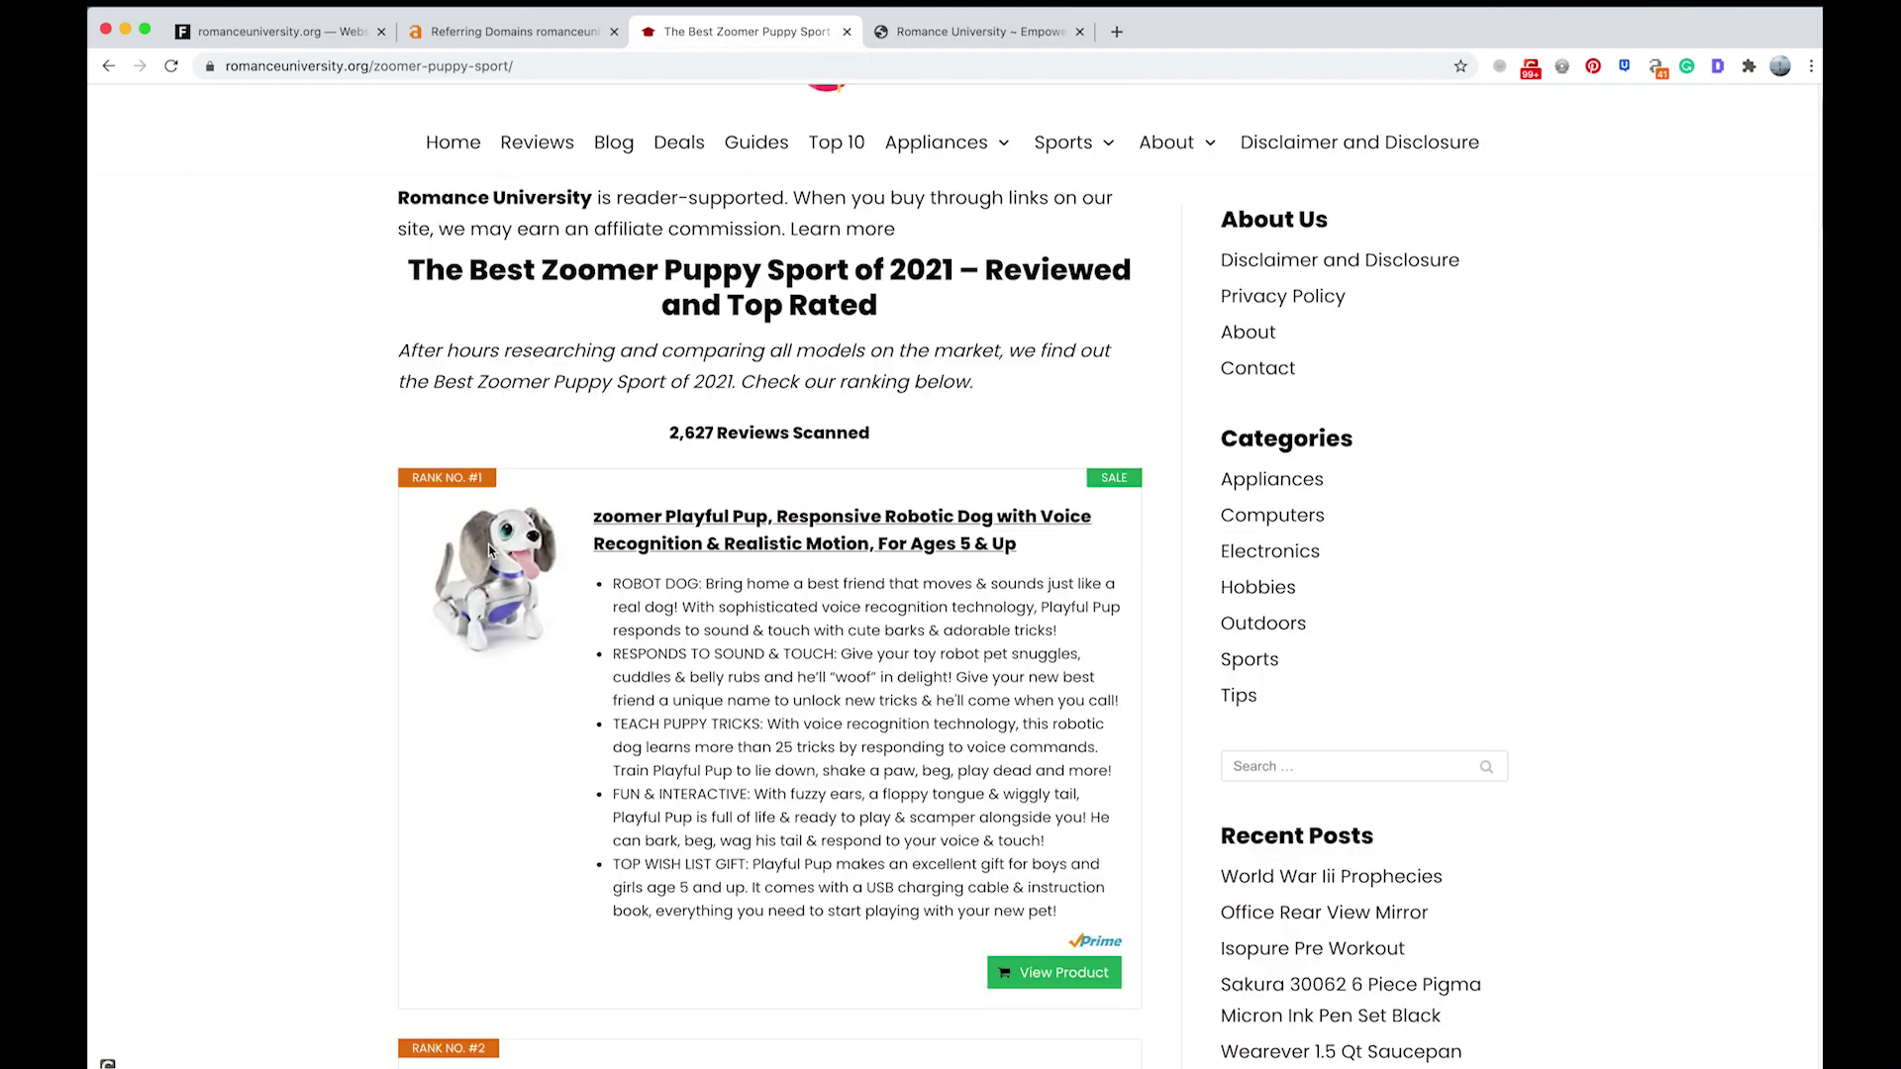
{"action": "scroll", "coordinate": [393, 511], "scroll_direction": "down", "scroll_amount": 2}
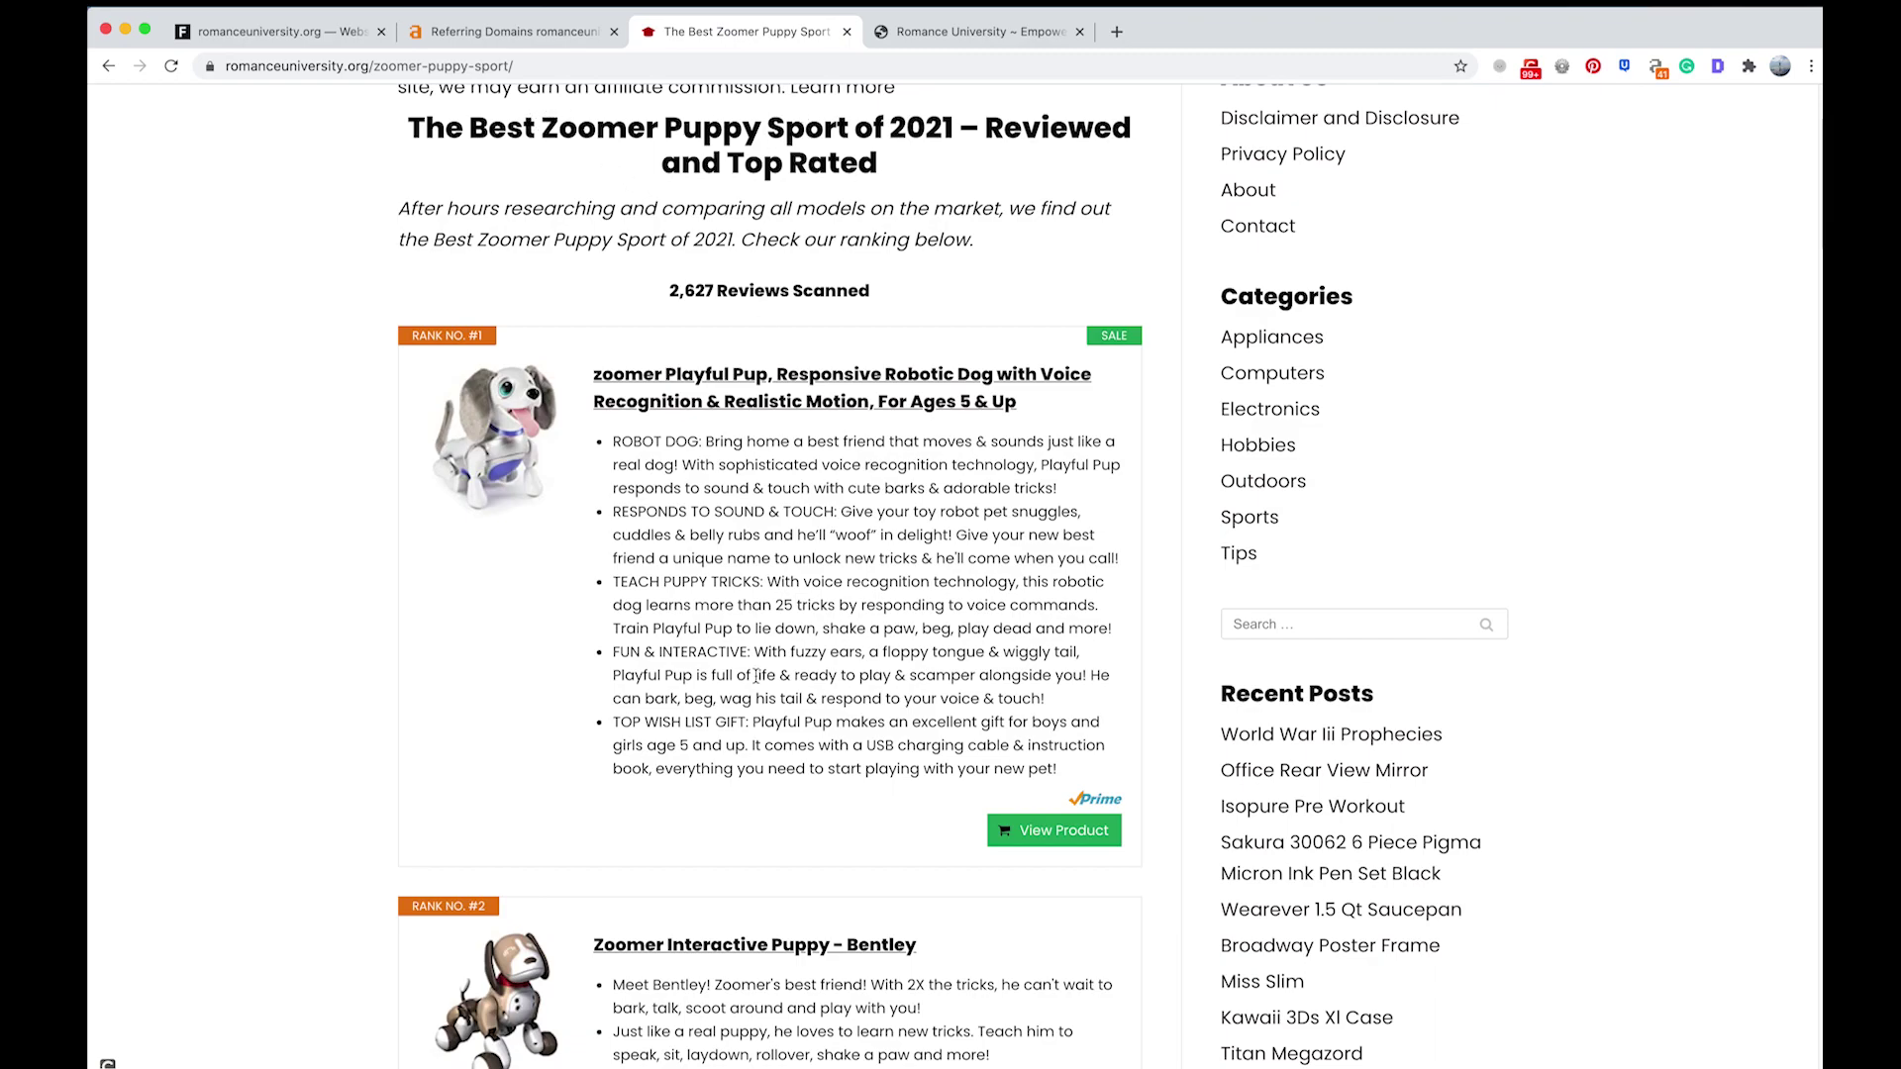
{"action": "scroll", "coordinate": [760, 673], "scroll_direction": "down", "scroll_amount": 5}
{"action": "scroll", "coordinate": [674, 628], "scroll_direction": "up", "scroll_amount": 6}
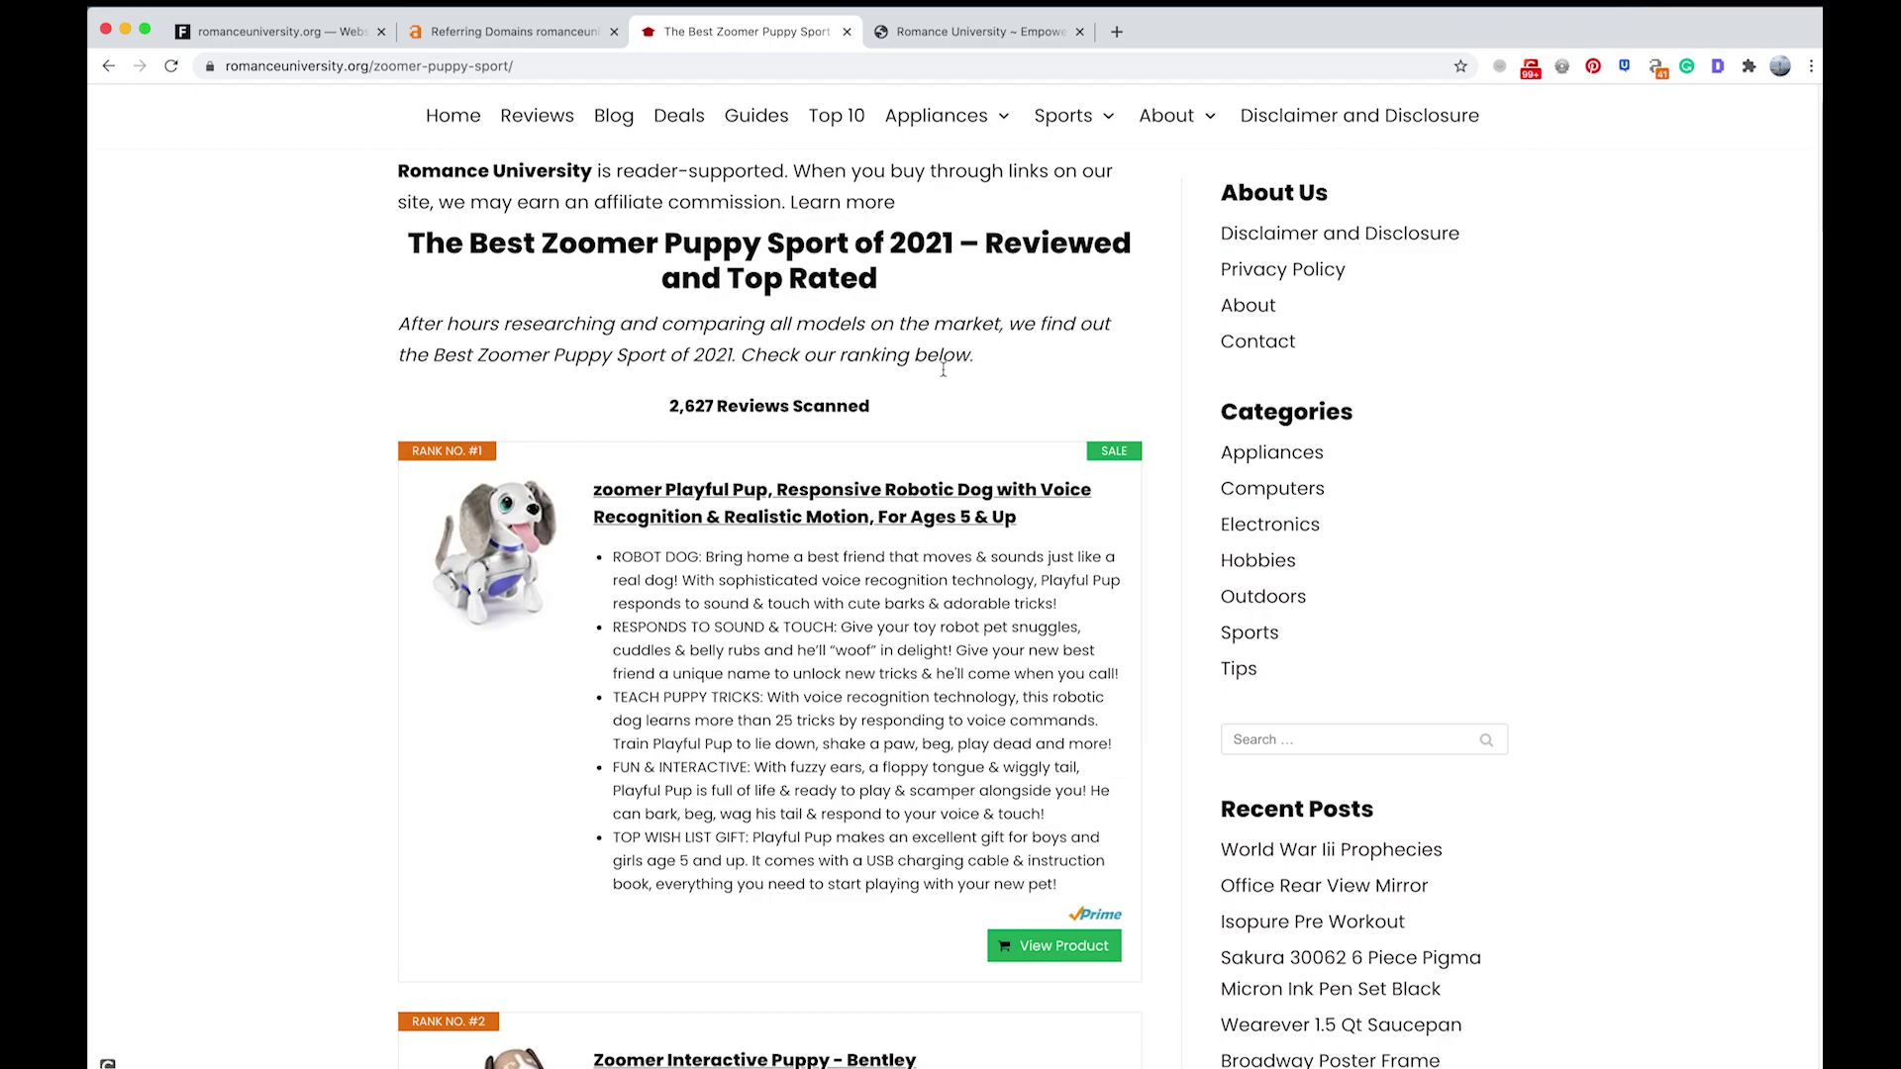
{"action": "scroll", "coordinate": [775, 455], "scroll_direction": "down", "scroll_amount": 15}
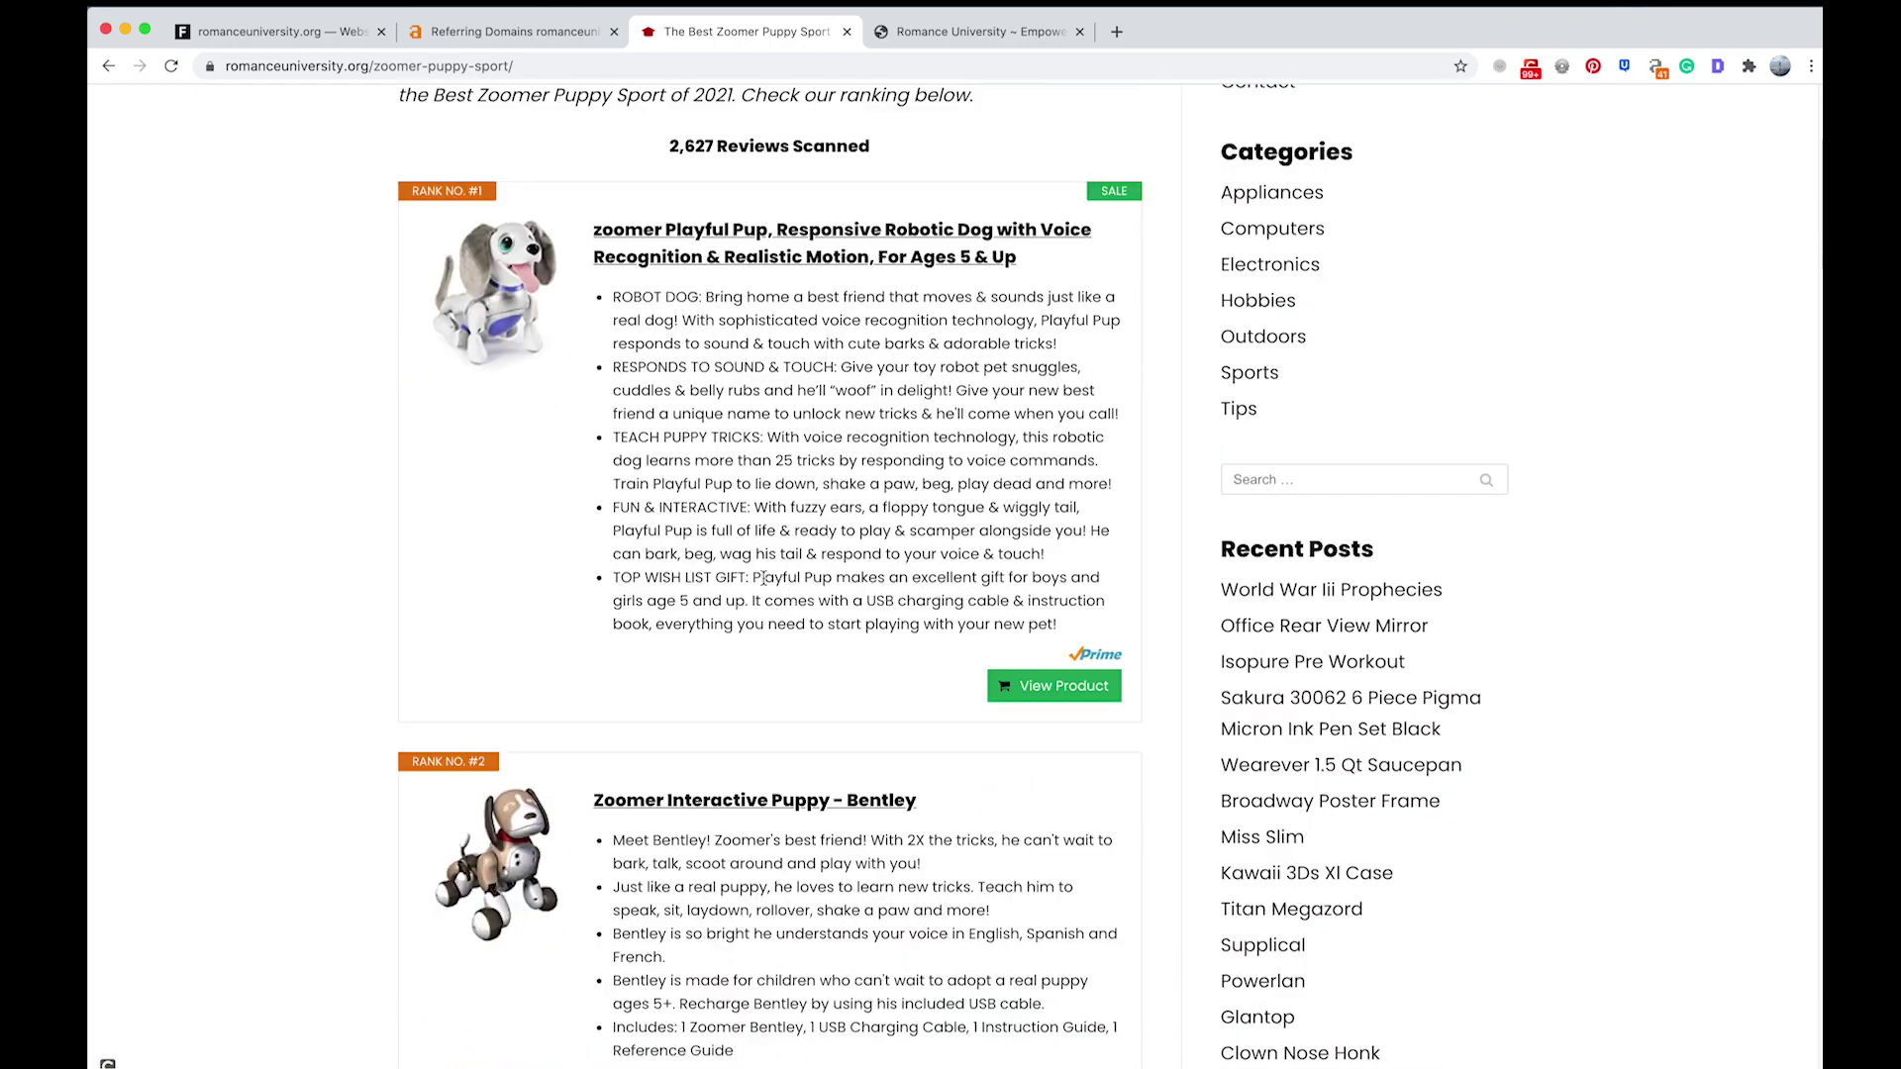
{"action": "scroll", "coordinate": [770, 561], "scroll_direction": "down", "scroll_amount": 20}
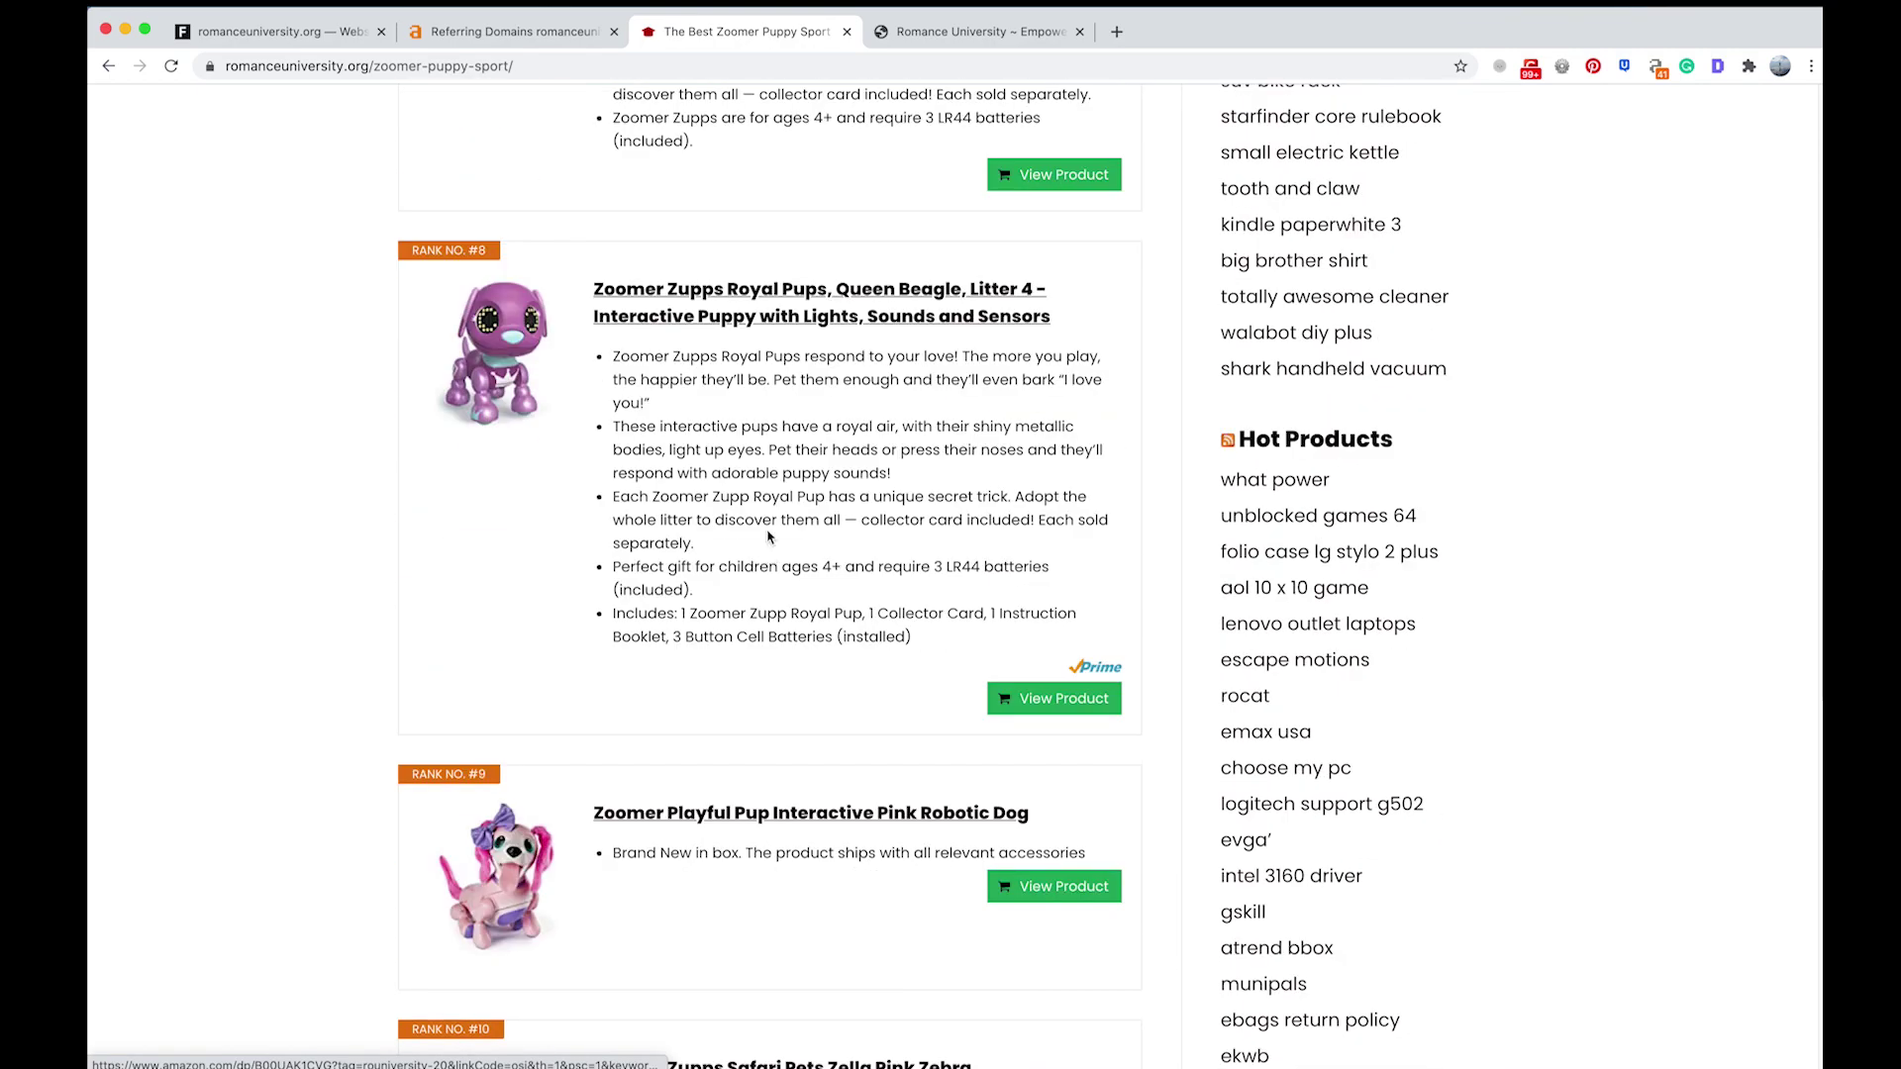
- Read the article's "How Do You Buy The Best Zoomer Puppy Sport?" buying guide below the ranked products
{"action": "scroll", "coordinate": [713, 513], "scroll_direction": "up", "scroll_amount": 3}
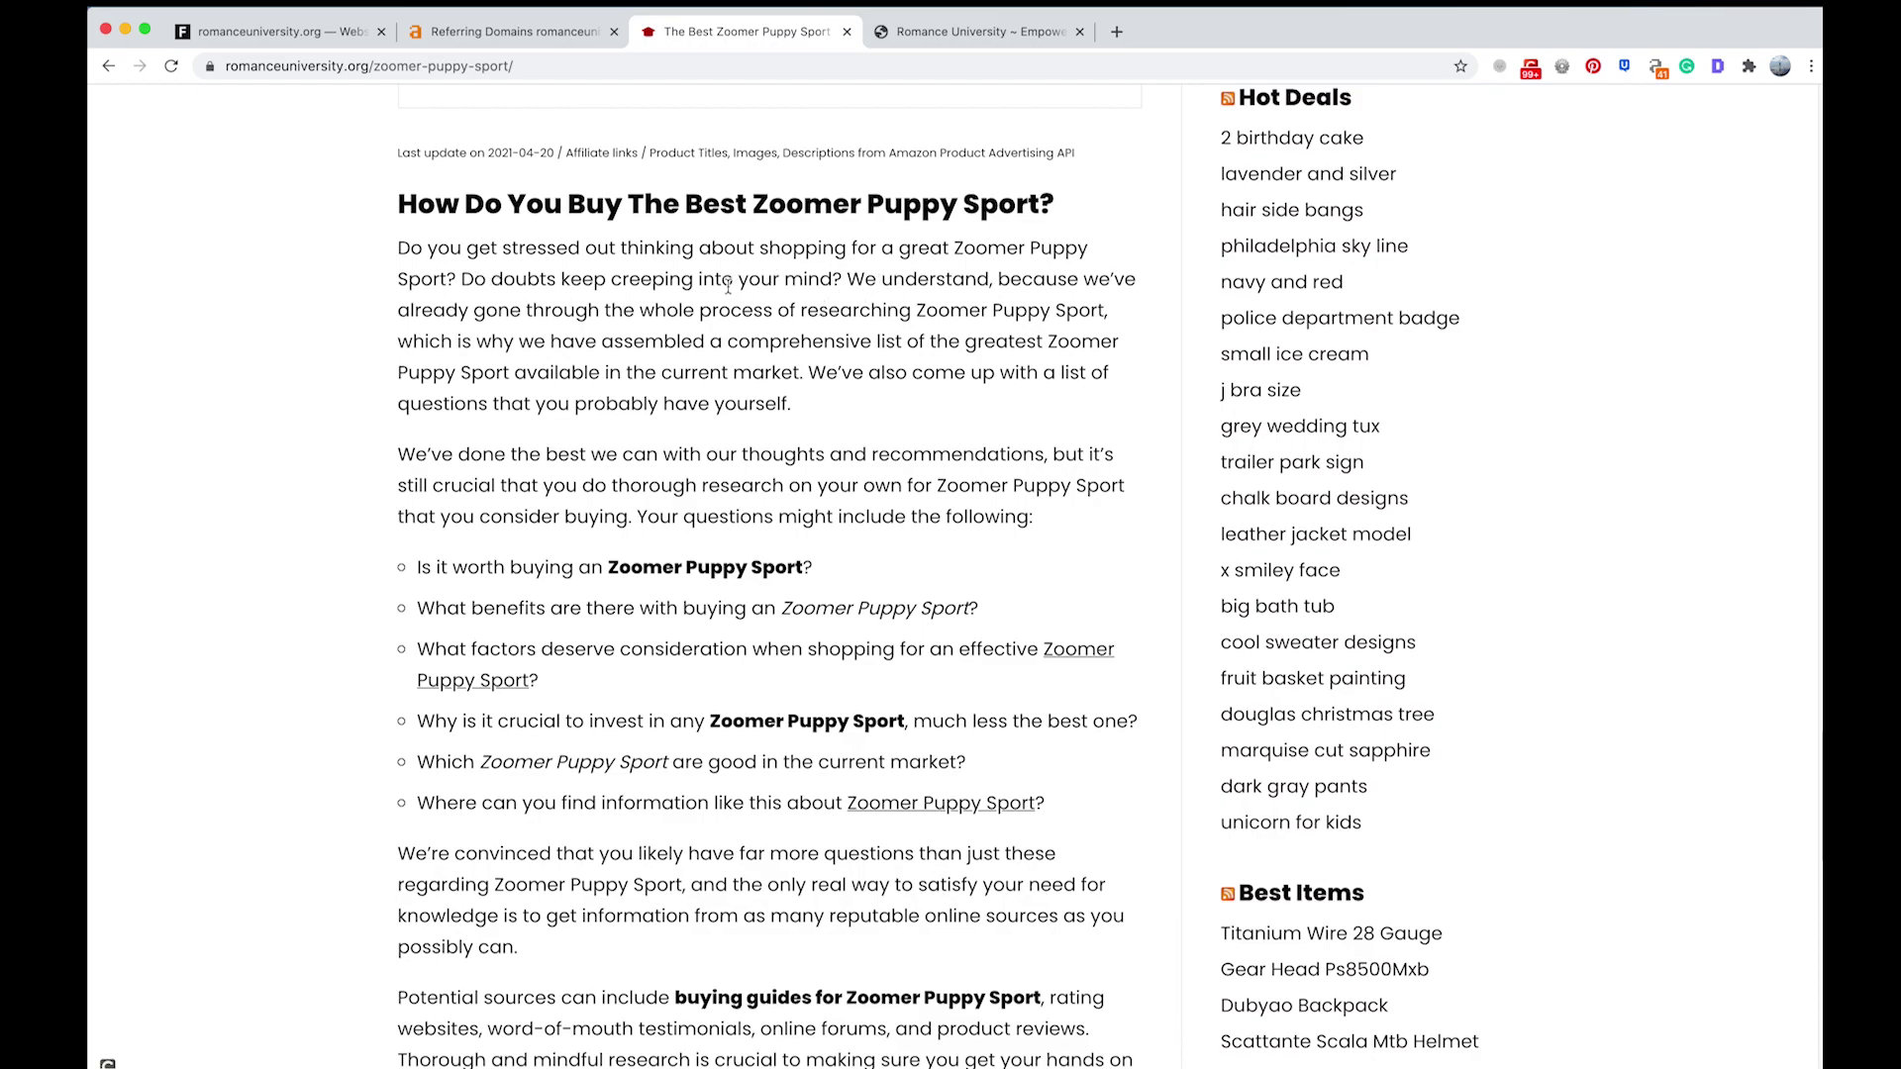
{"action": "scroll", "coordinate": [772, 415], "scroll_direction": "up", "scroll_amount": 10}
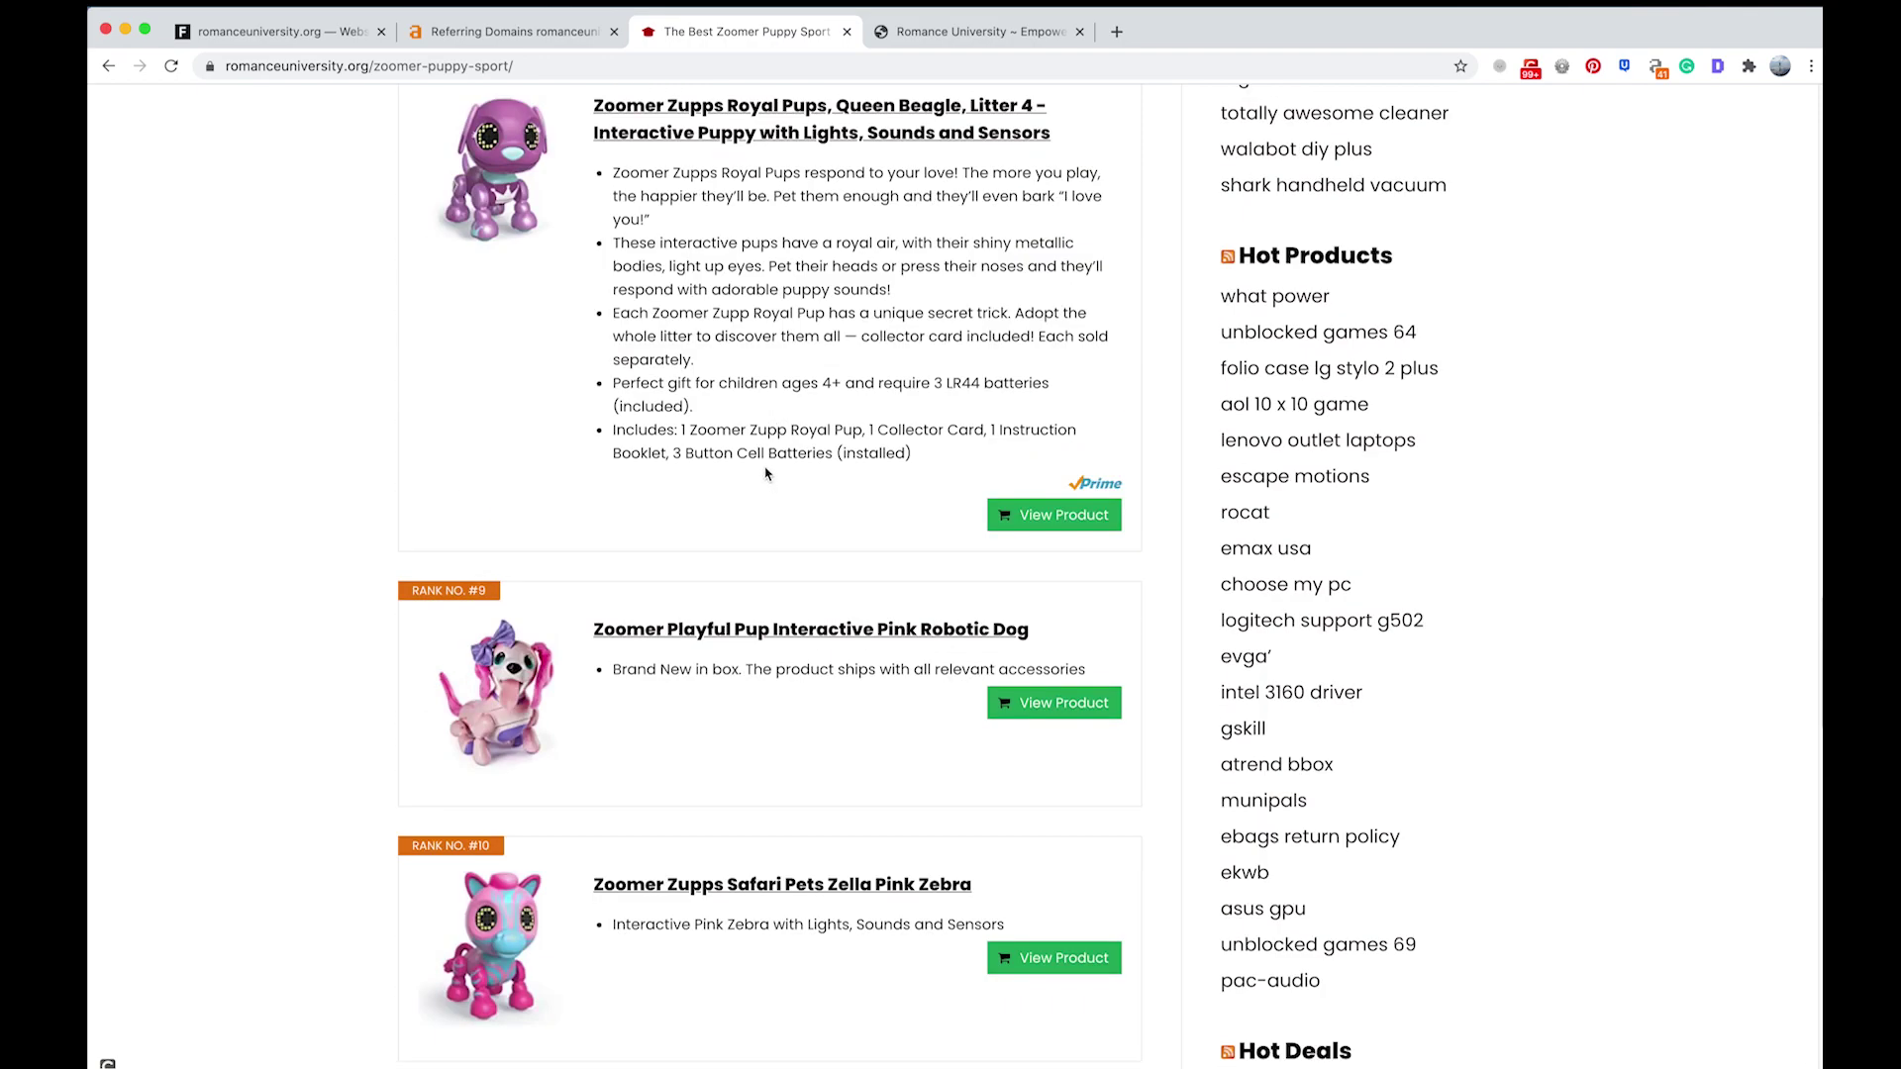
{"action": "scroll", "coordinate": [766, 474], "scroll_direction": "down", "scroll_amount": 9}
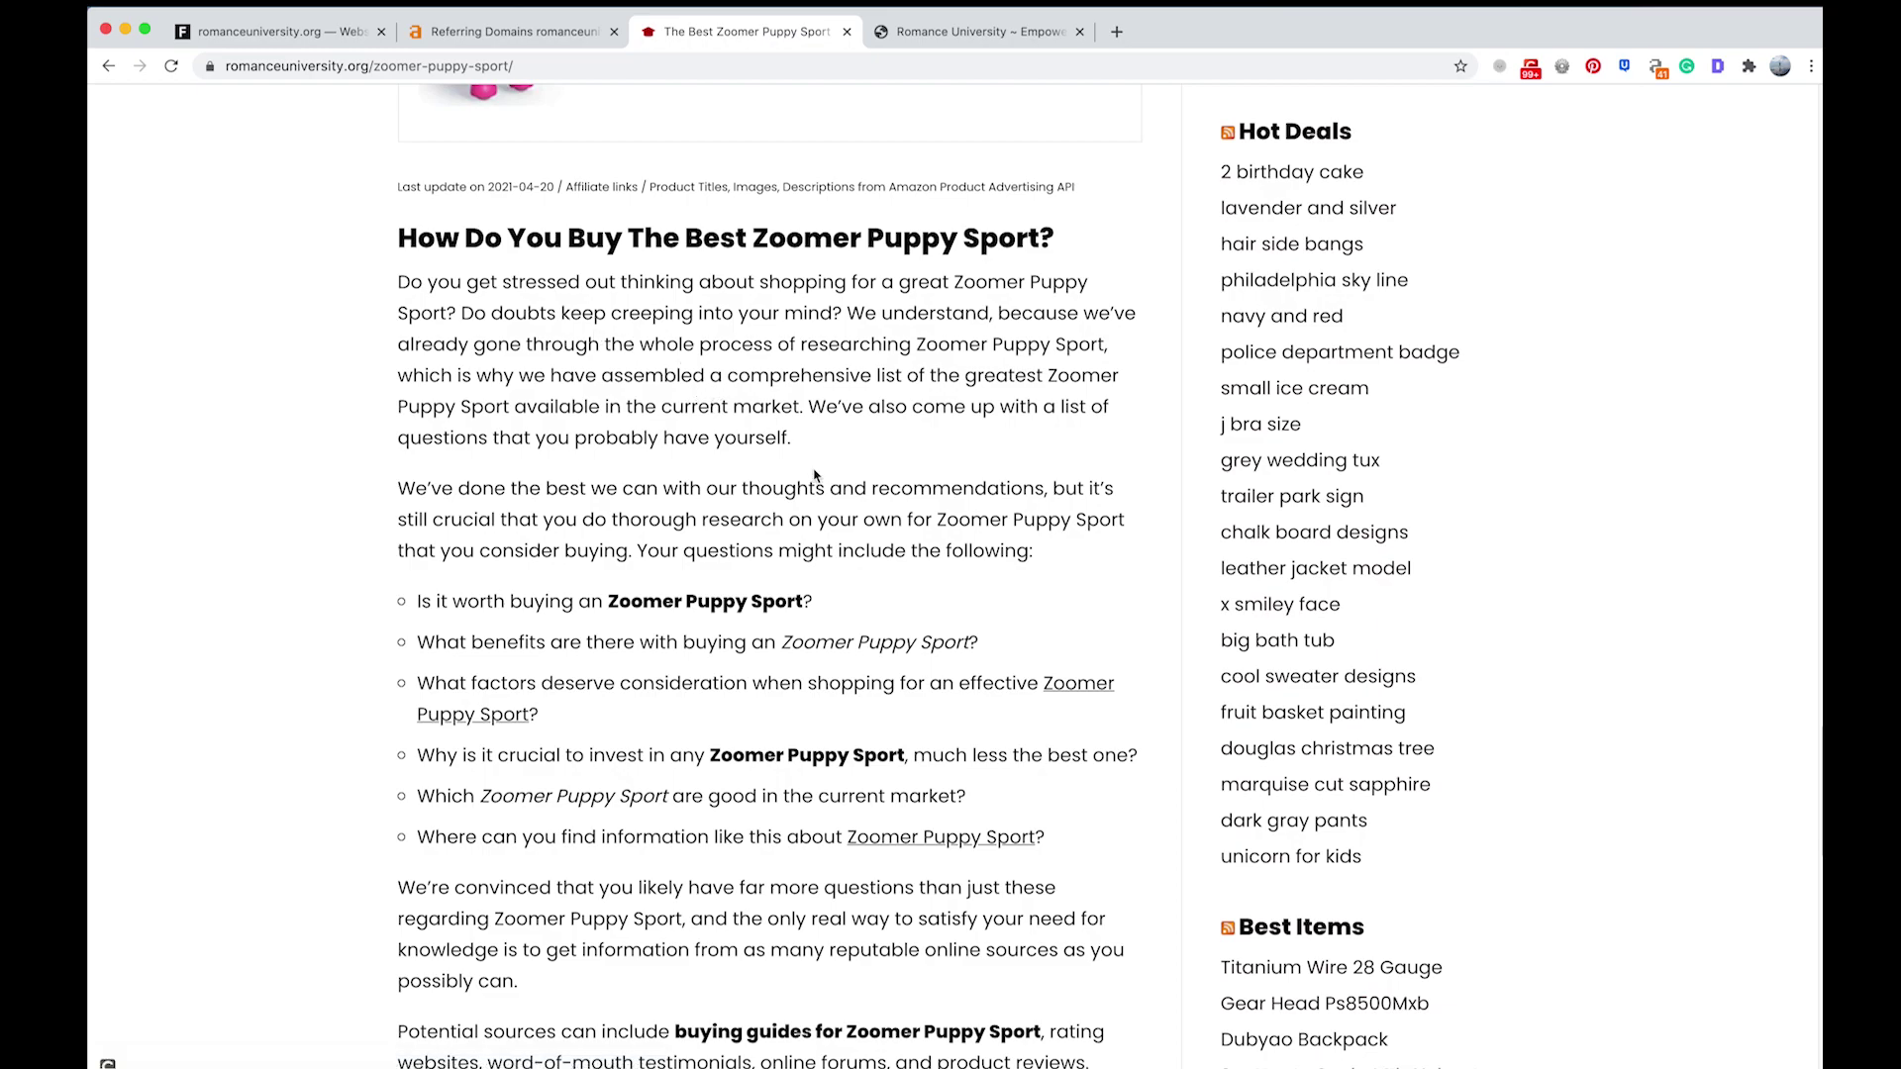
{"action": "scroll", "coordinate": [814, 475], "scroll_direction": "up", "scroll_amount": 5}
{"action": "scroll", "coordinate": [716, 495], "scroll_direction": "down", "scroll_amount": 1}
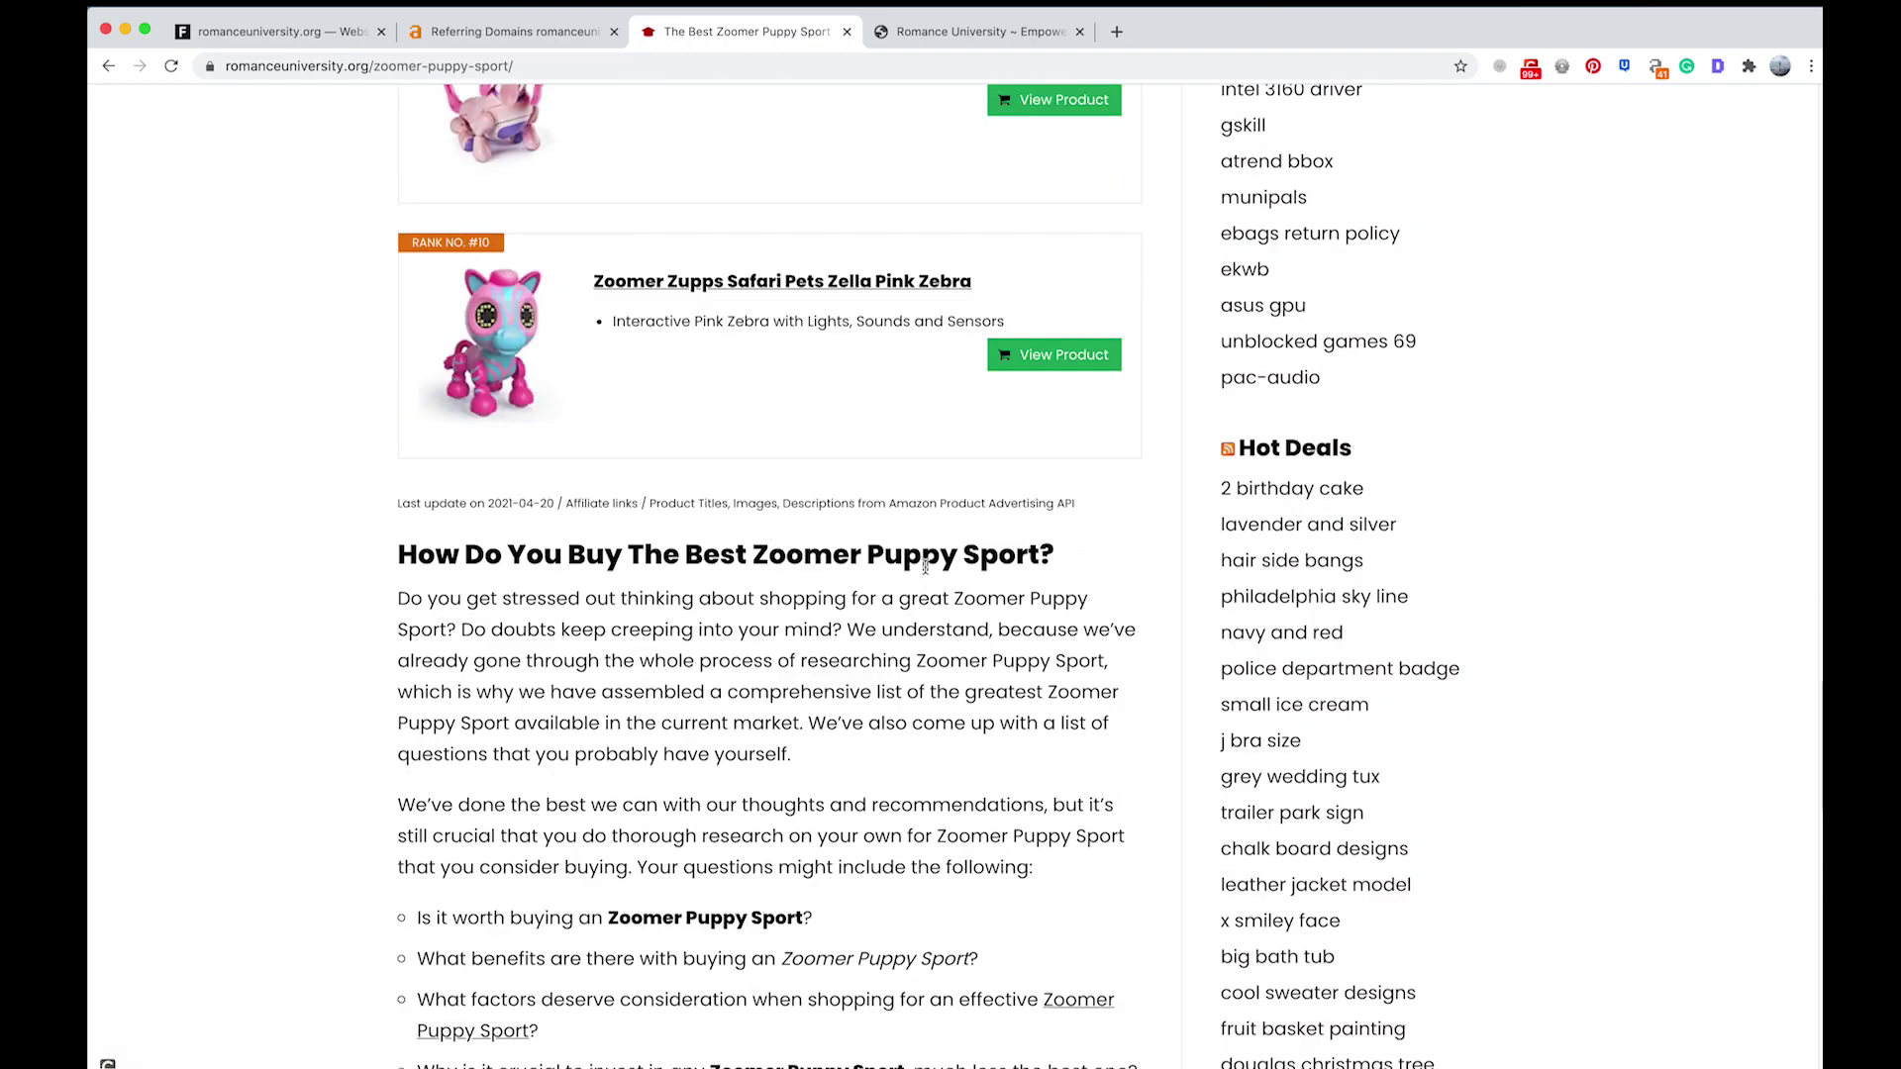
{"action": "scroll", "coordinate": [764, 691], "scroll_direction": "down", "scroll_amount": 2}
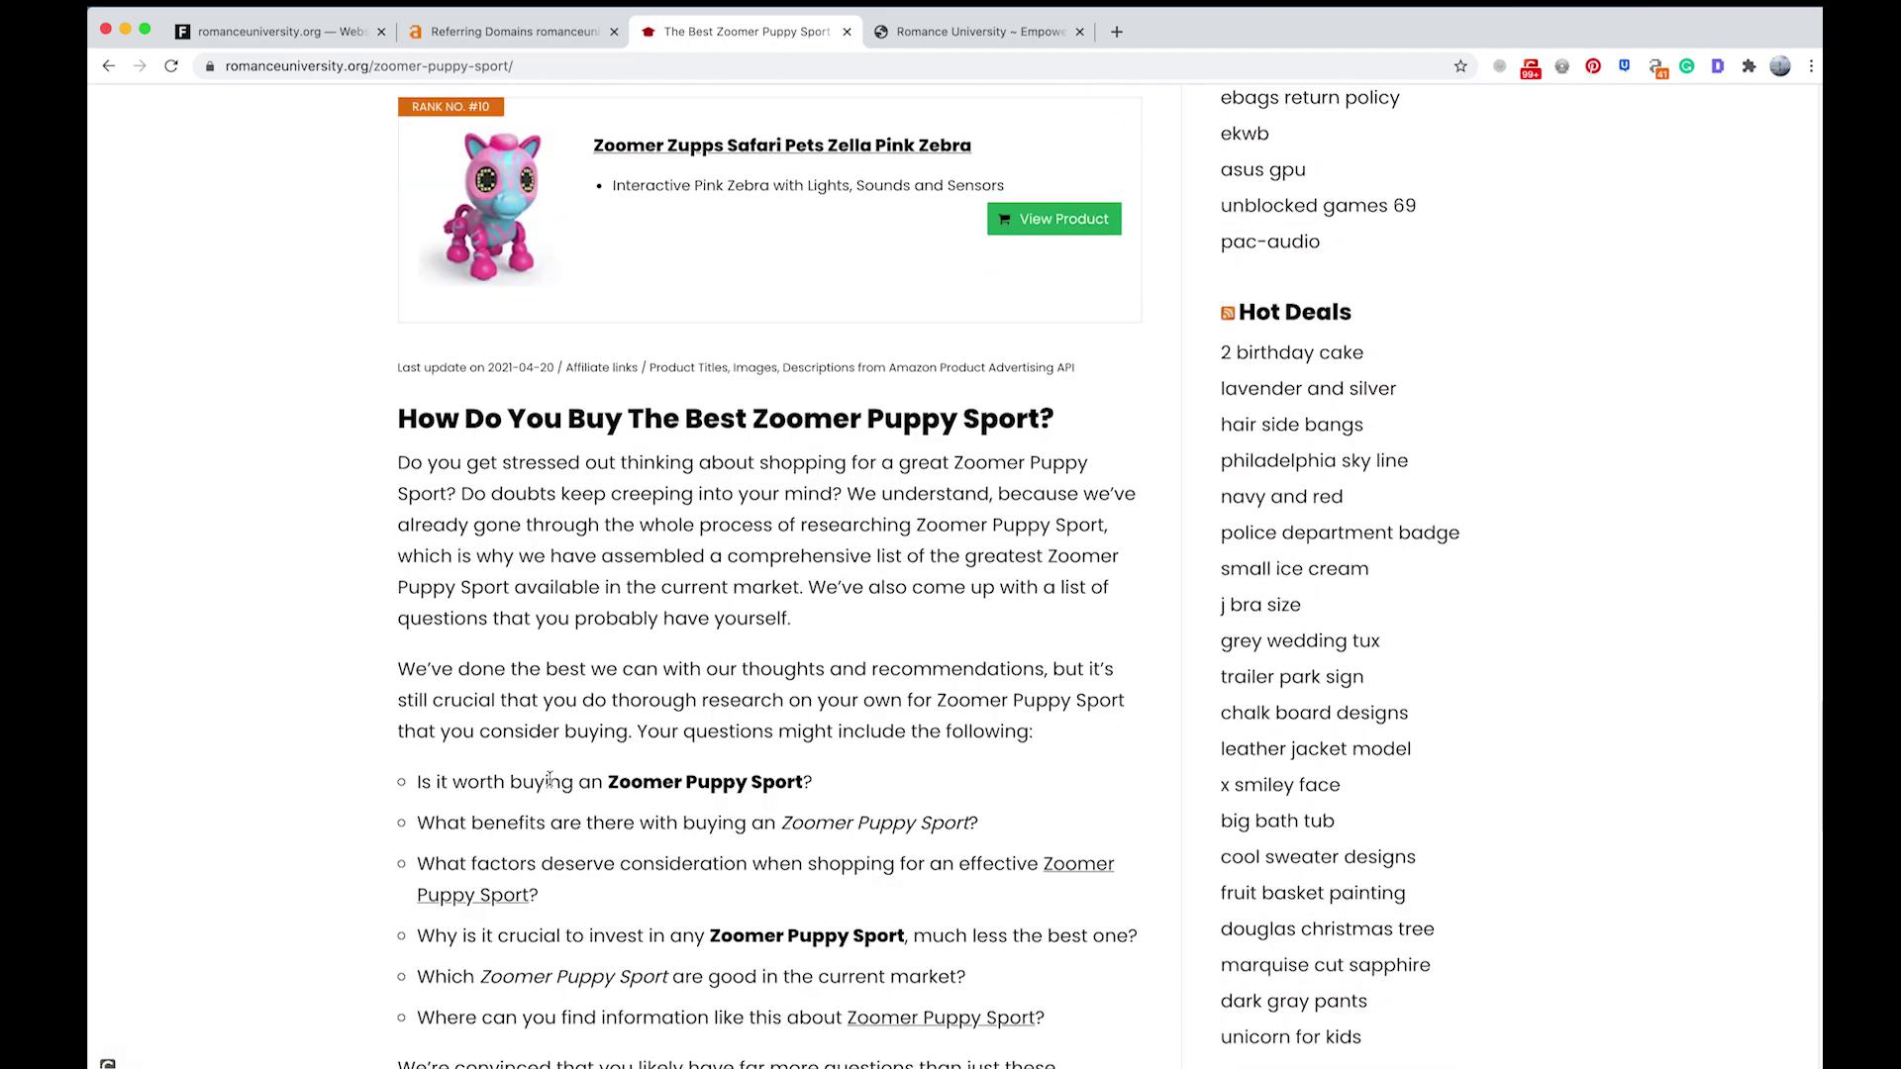
{"action": "scroll", "coordinate": [808, 767], "scroll_direction": "down", "scroll_amount": 4}
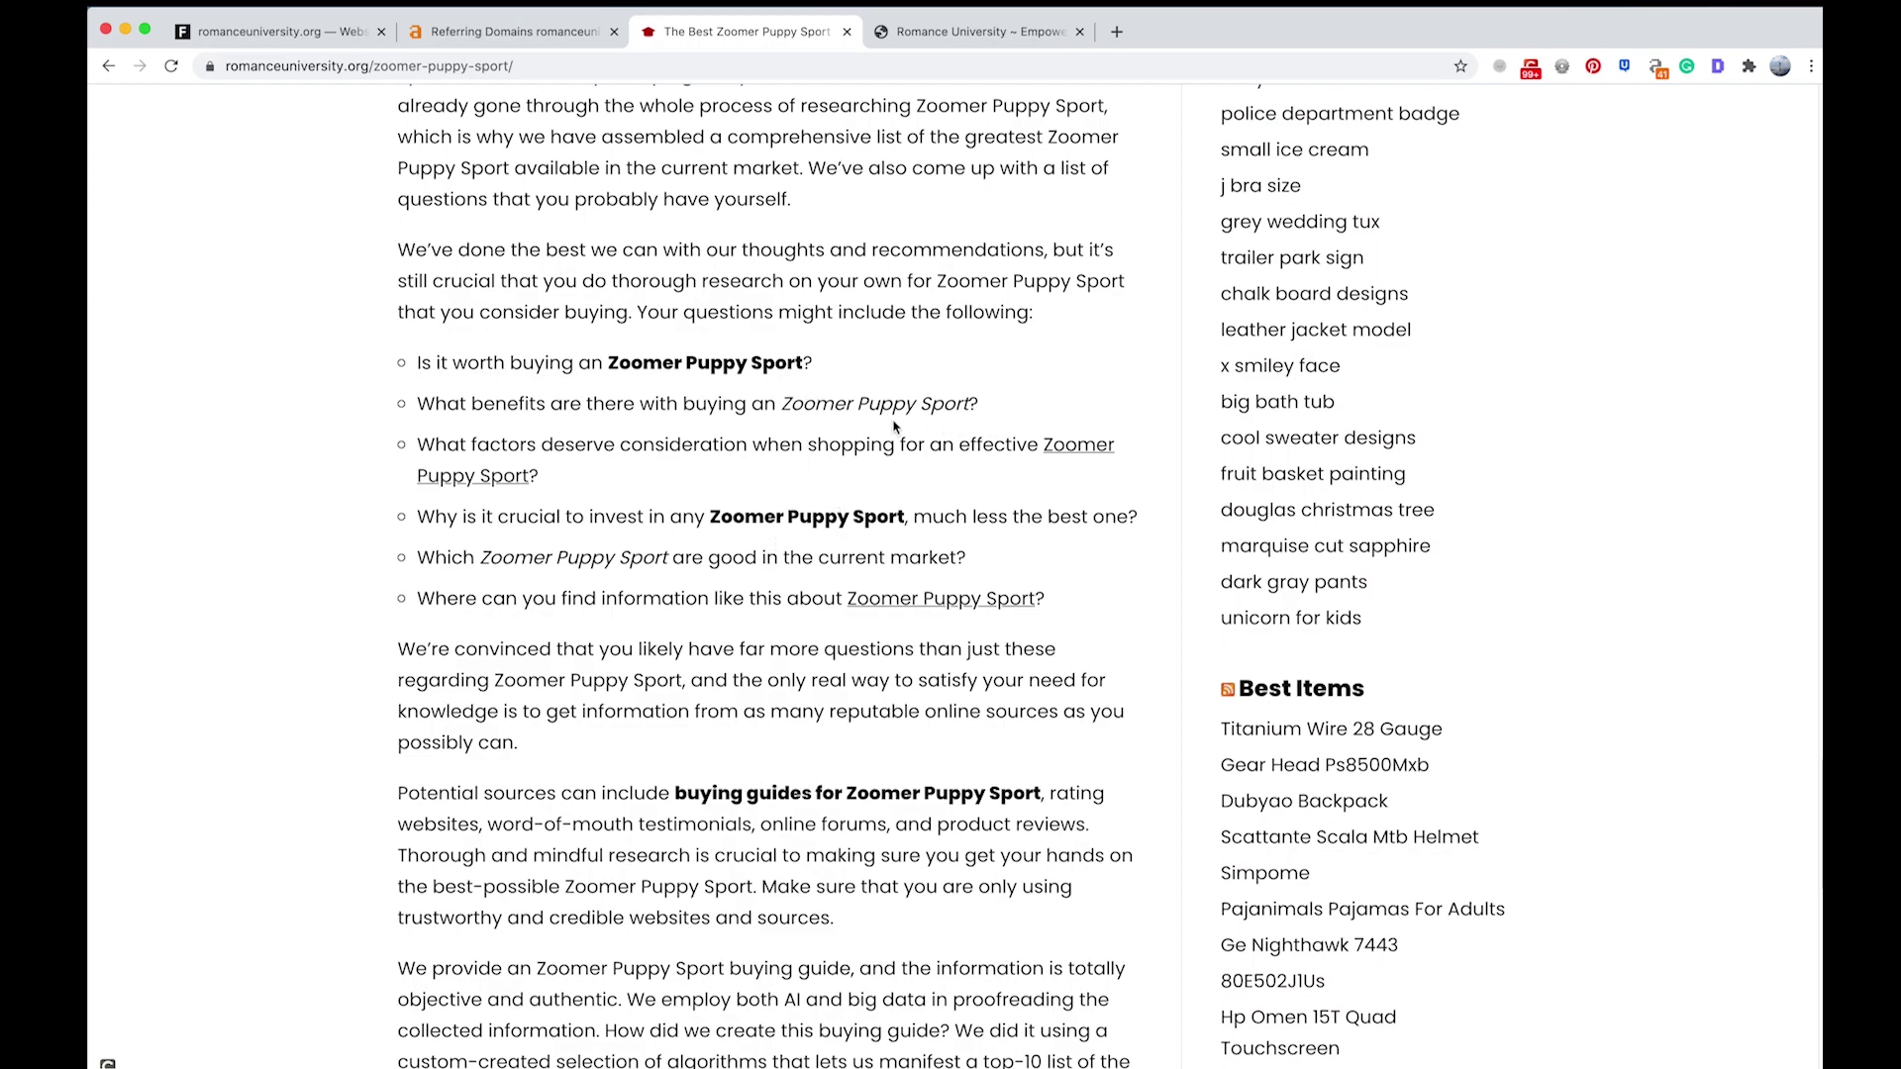
{"action": "scroll", "coordinate": [718, 584], "scroll_direction": "down", "scroll_amount": 5}
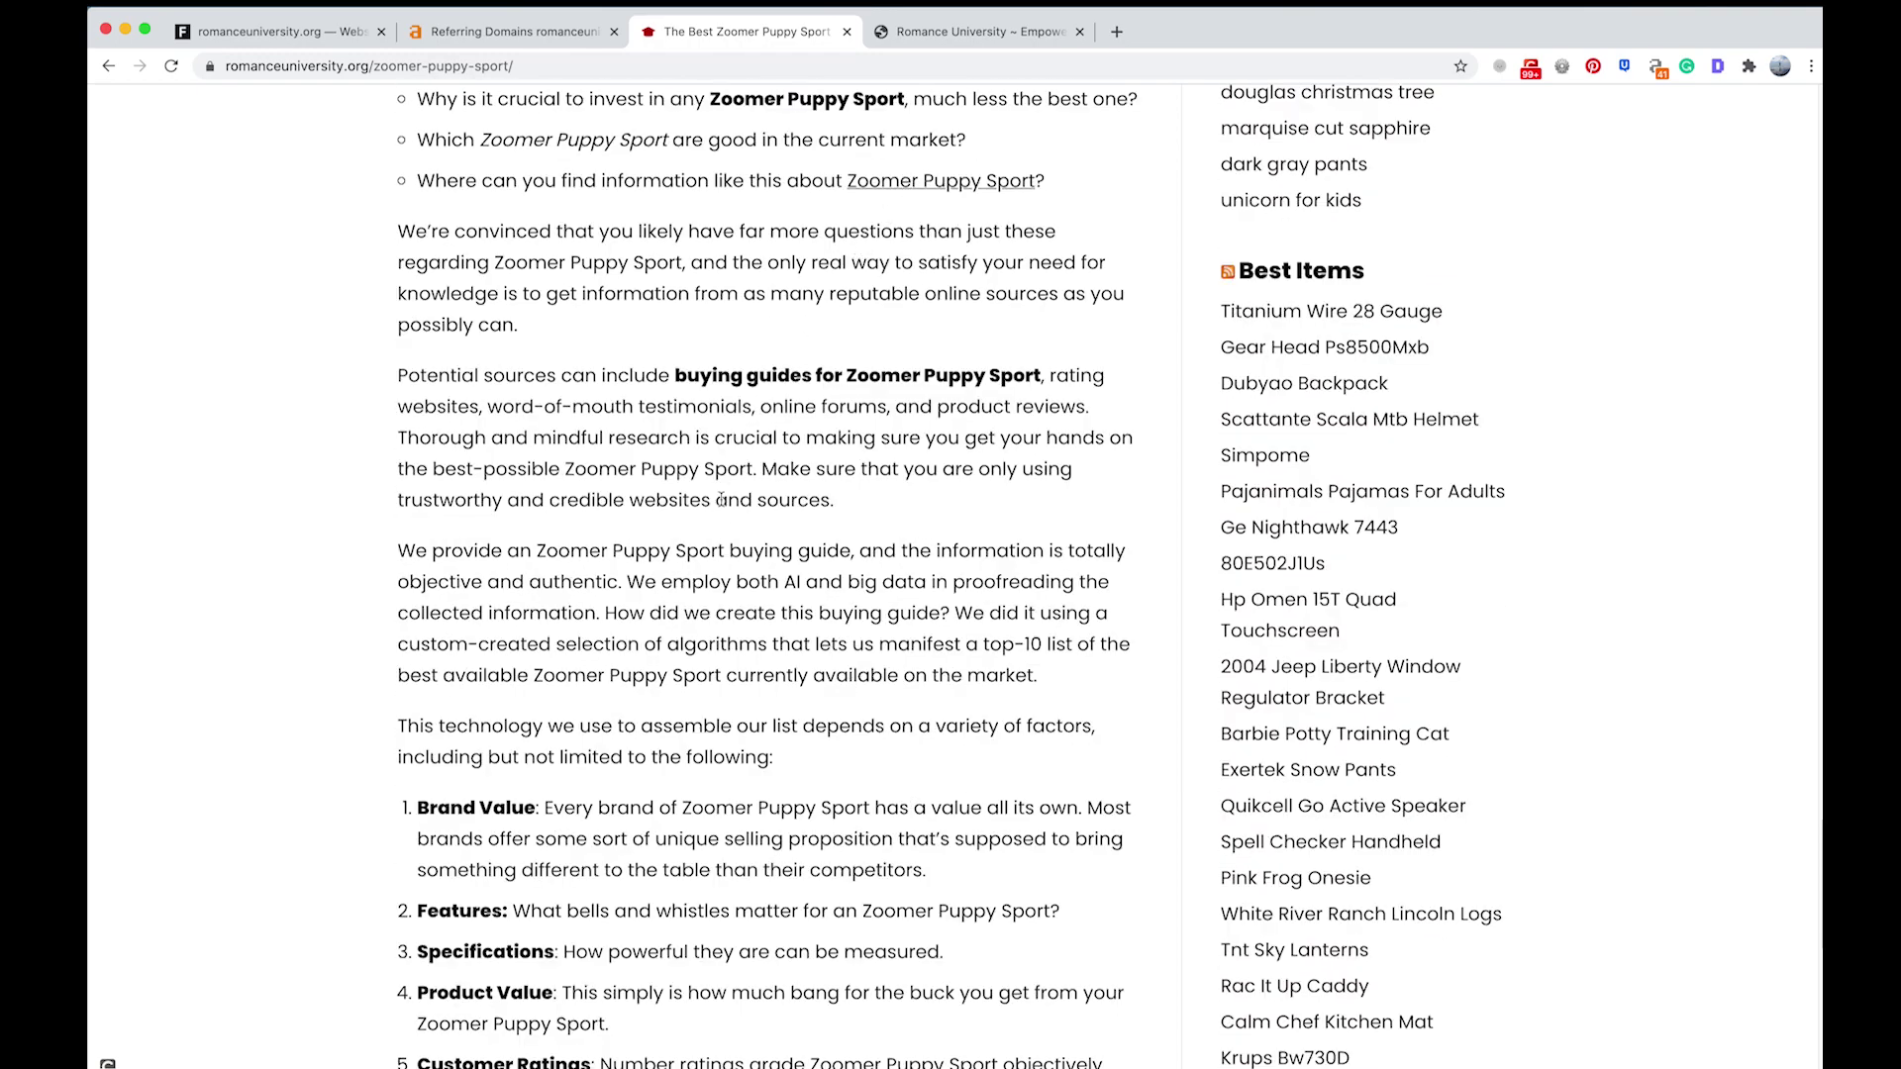
- Read the buying guide's numbered ranking factors, from Brand Value to Product Reliability, and its closing paragraphs
{"action": "scroll", "coordinate": [722, 487], "scroll_direction": "down", "scroll_amount": 10}
{"action": "scroll", "coordinate": [673, 495], "scroll_direction": "up", "scroll_amount": 5}
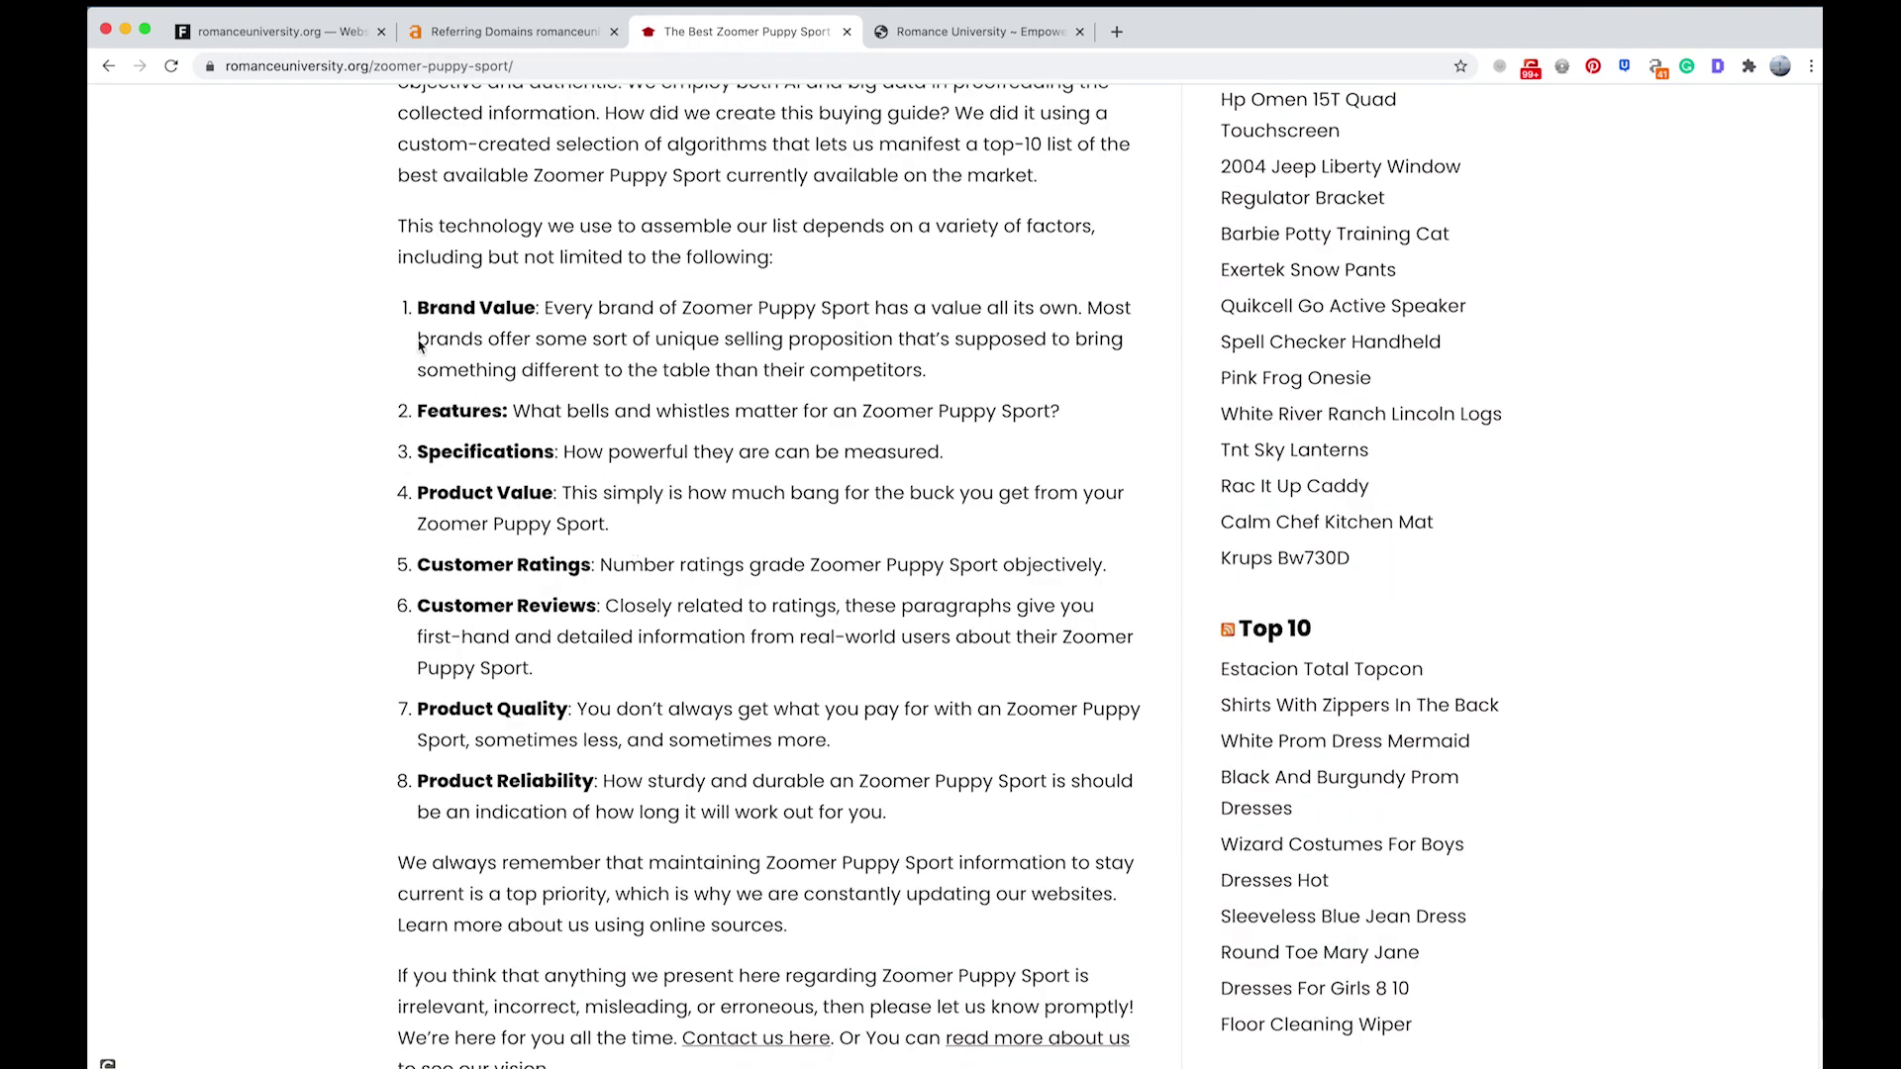
{"action": "scroll", "coordinate": [560, 452], "scroll_direction": "up", "scroll_amount": 2}
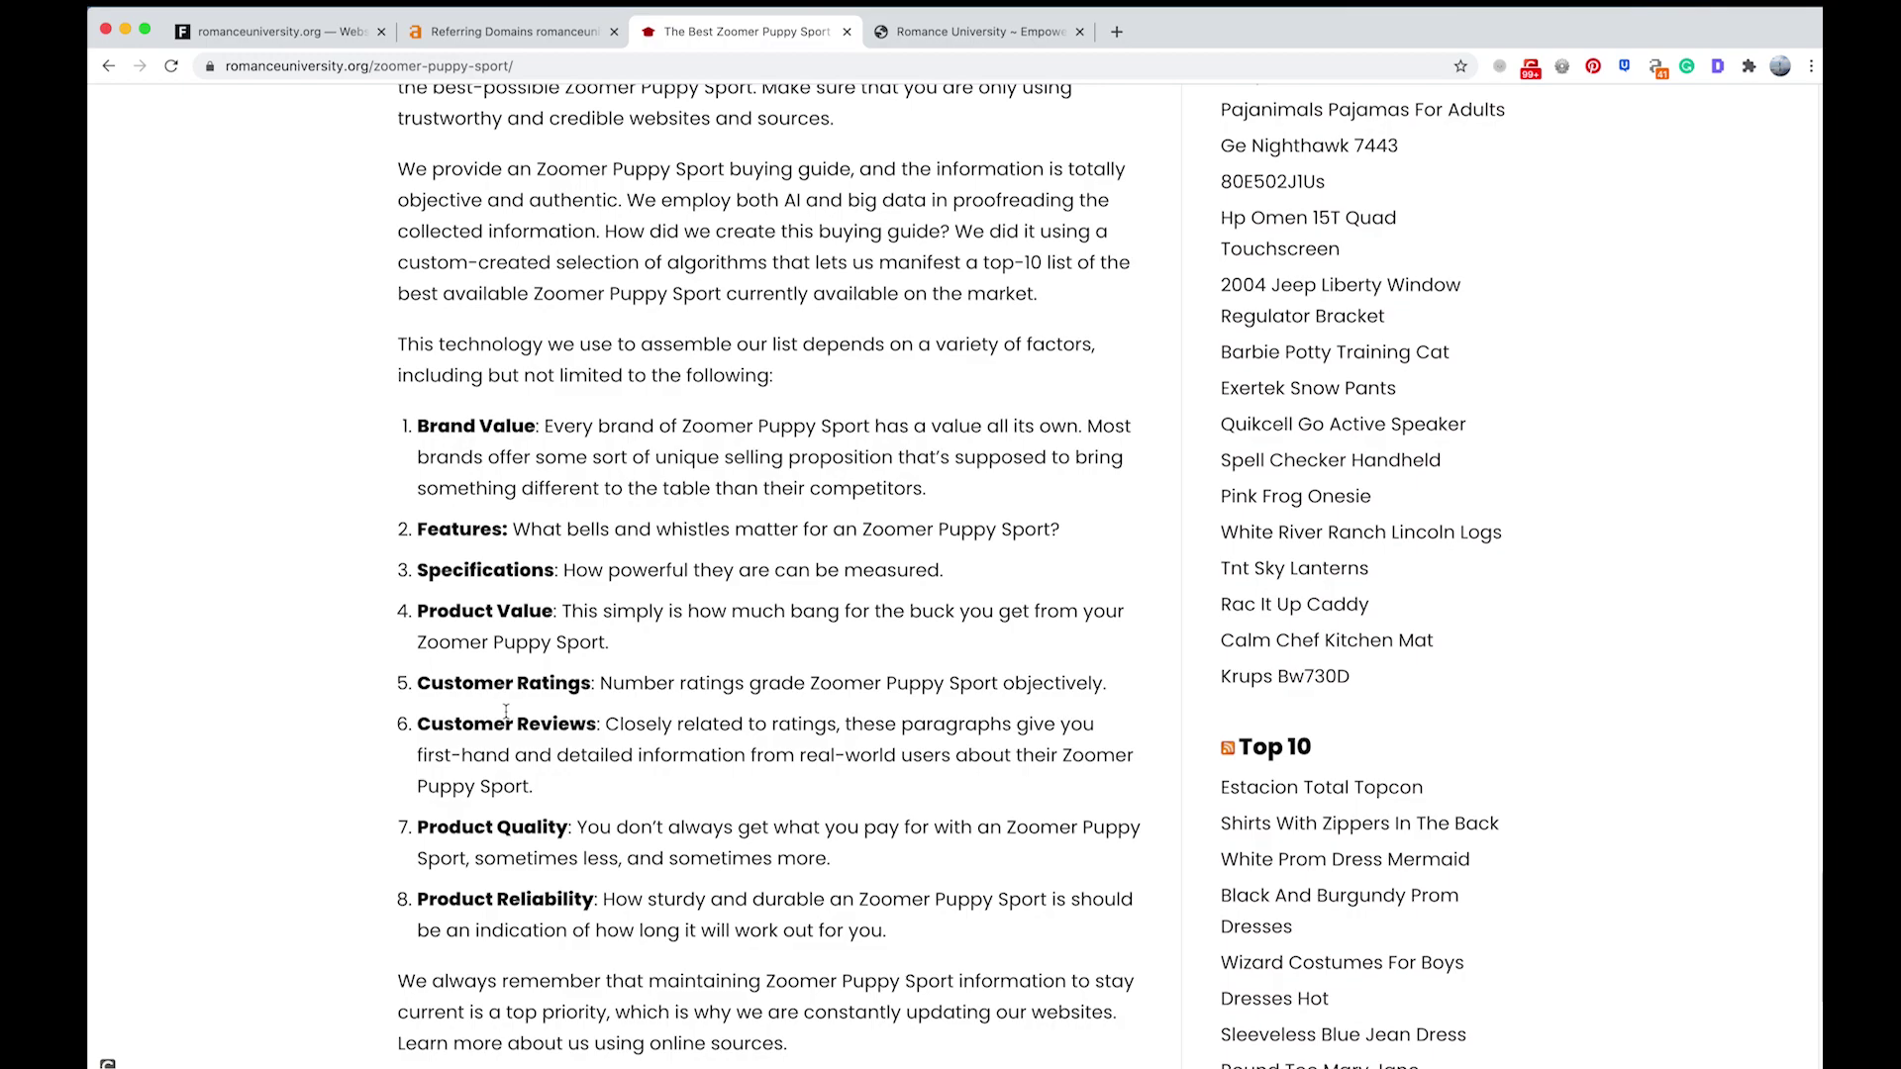
{"action": "scroll", "coordinate": [650, 830], "scroll_direction": "down", "scroll_amount": 5}
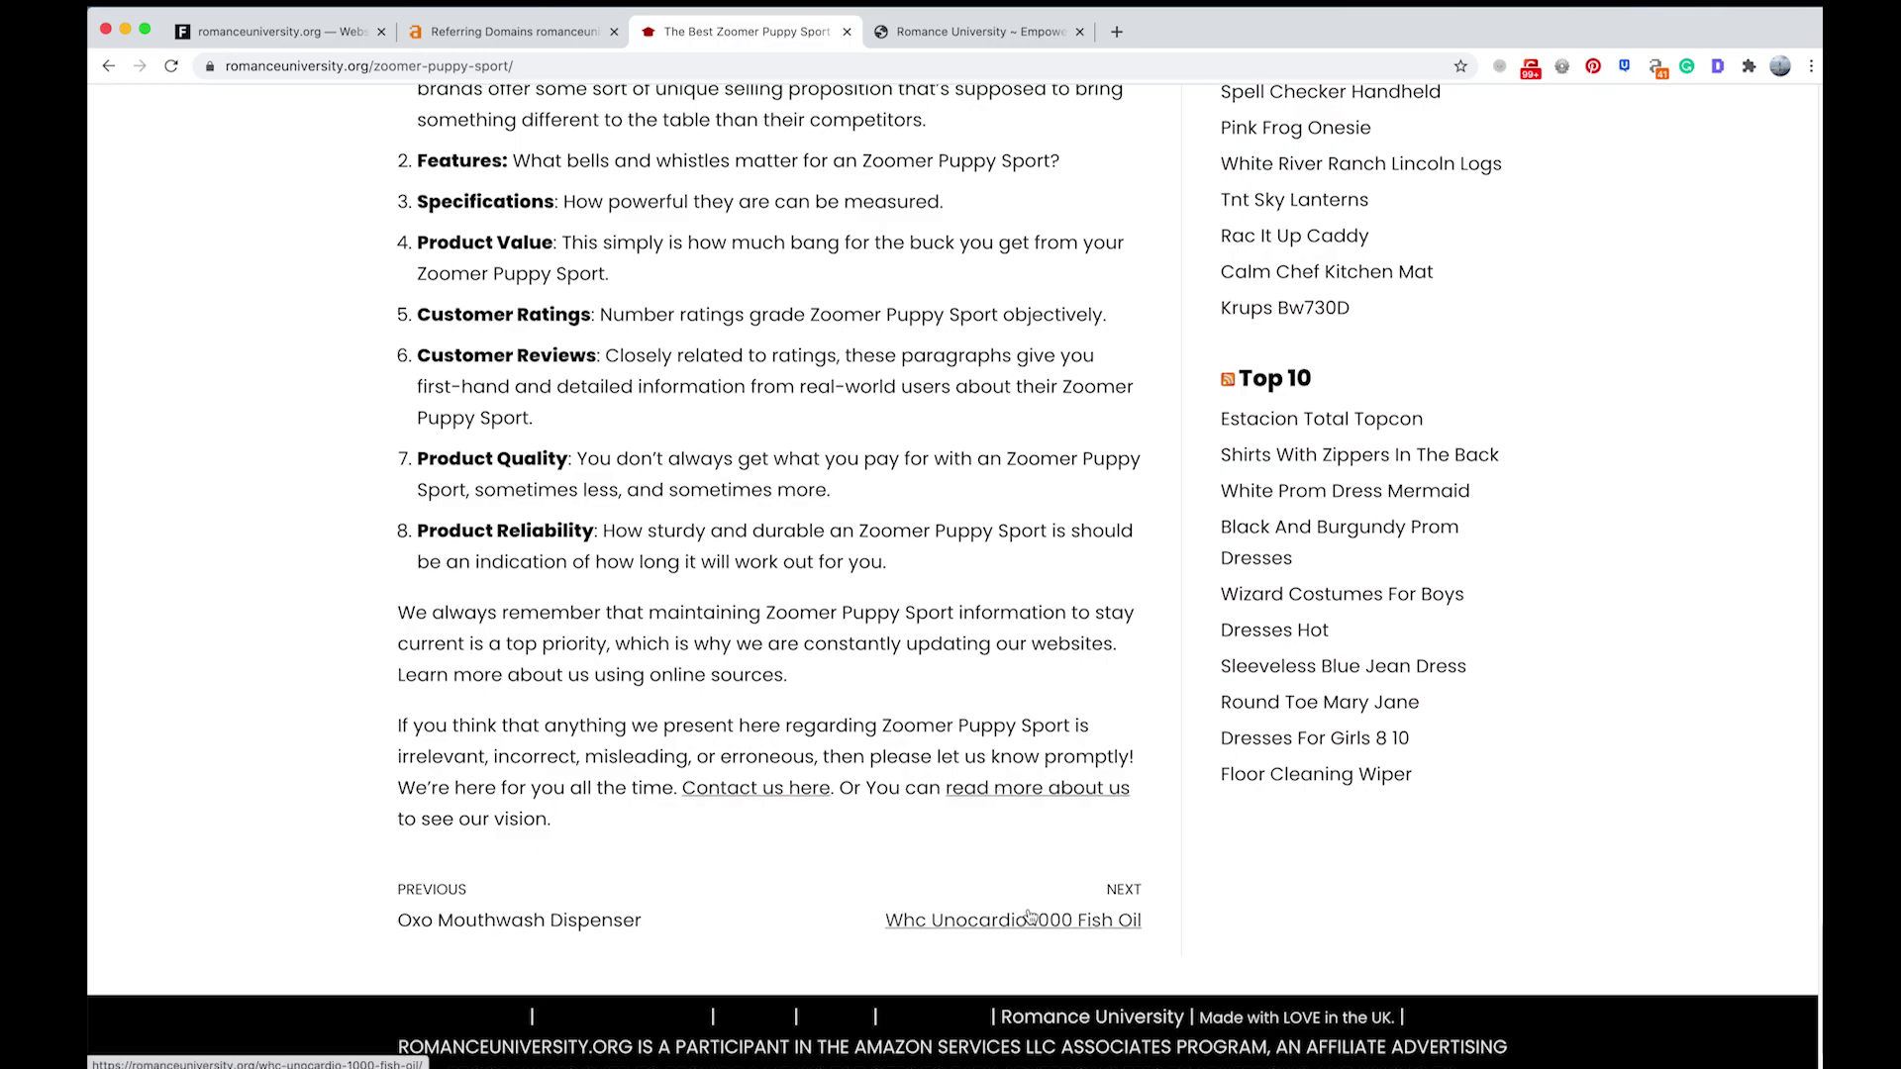
- Recheck the Zoomer Puppy Sport article from its heading through the ten ranked products and the sidebar link lists
{"action": "scroll", "coordinate": [864, 543], "scroll_direction": "up", "scroll_amount": 15}
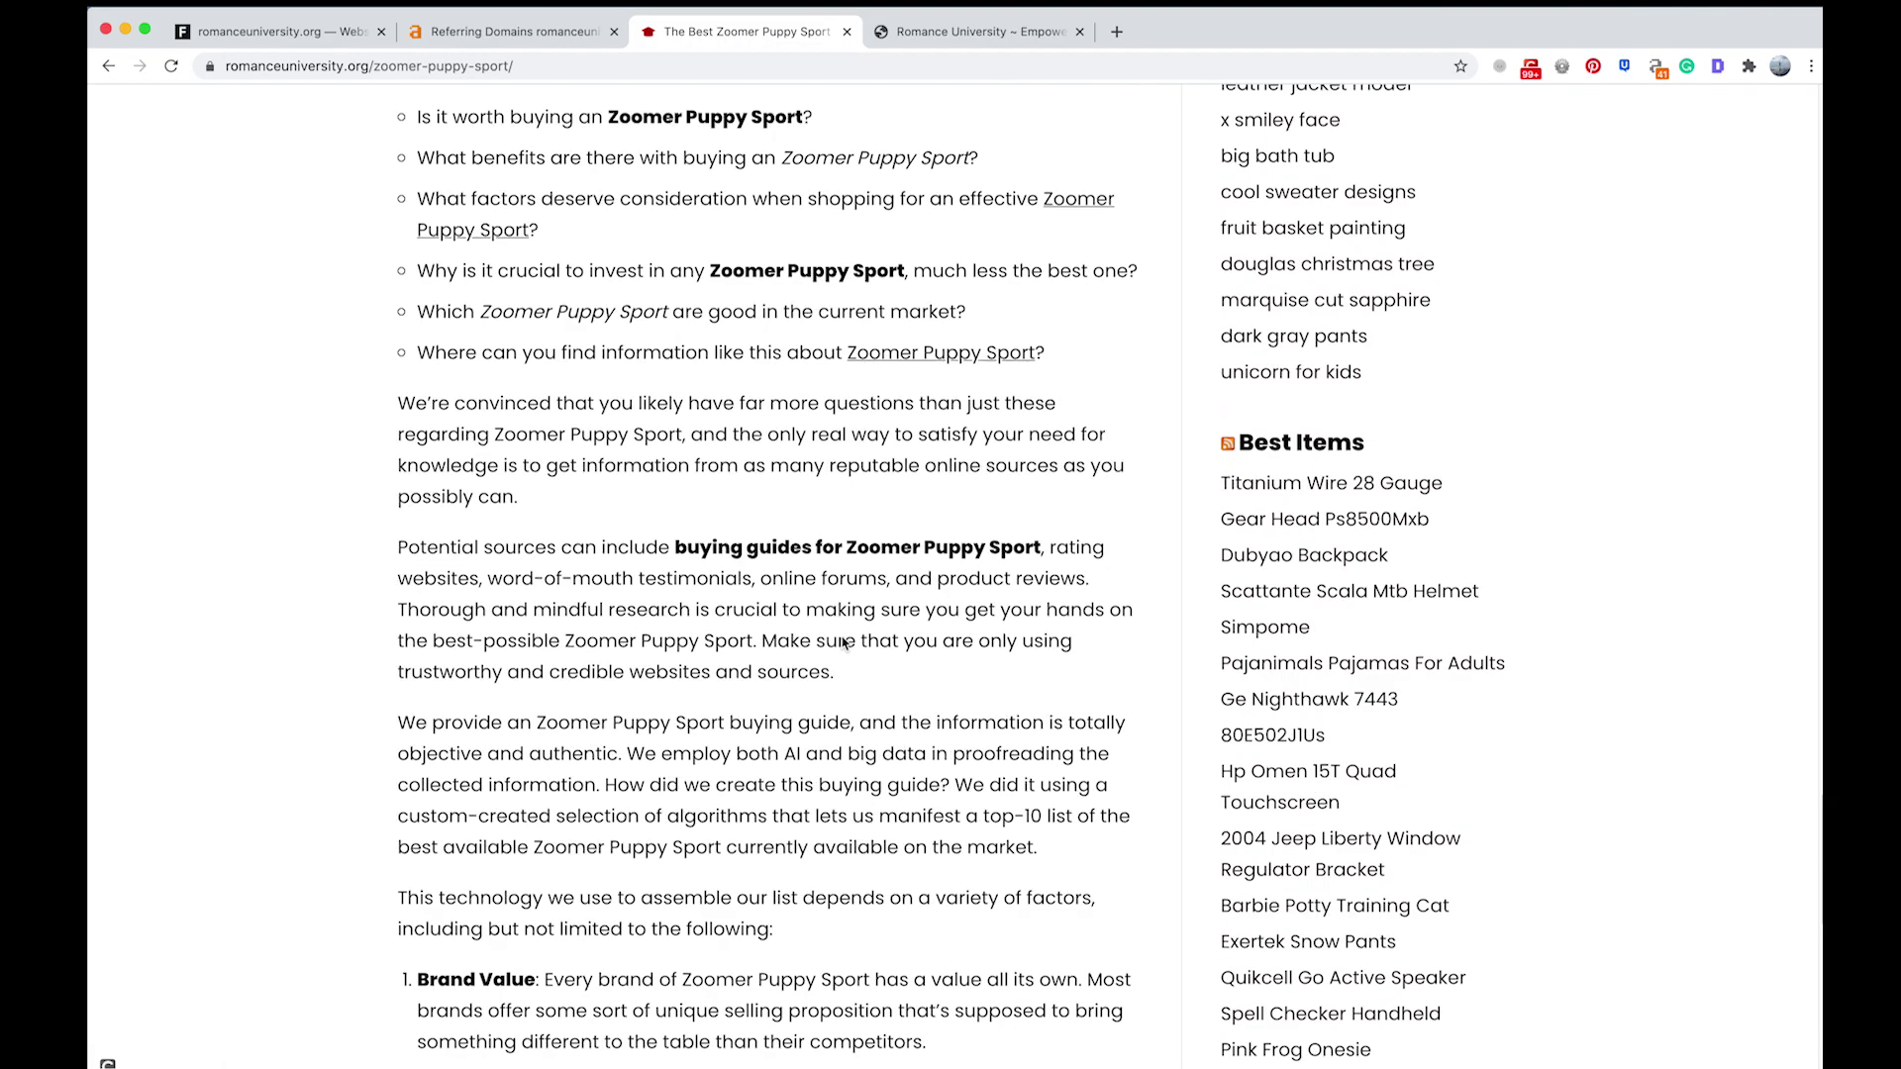
{"action": "scroll", "coordinate": [877, 744], "scroll_direction": "up", "scroll_amount": 15}
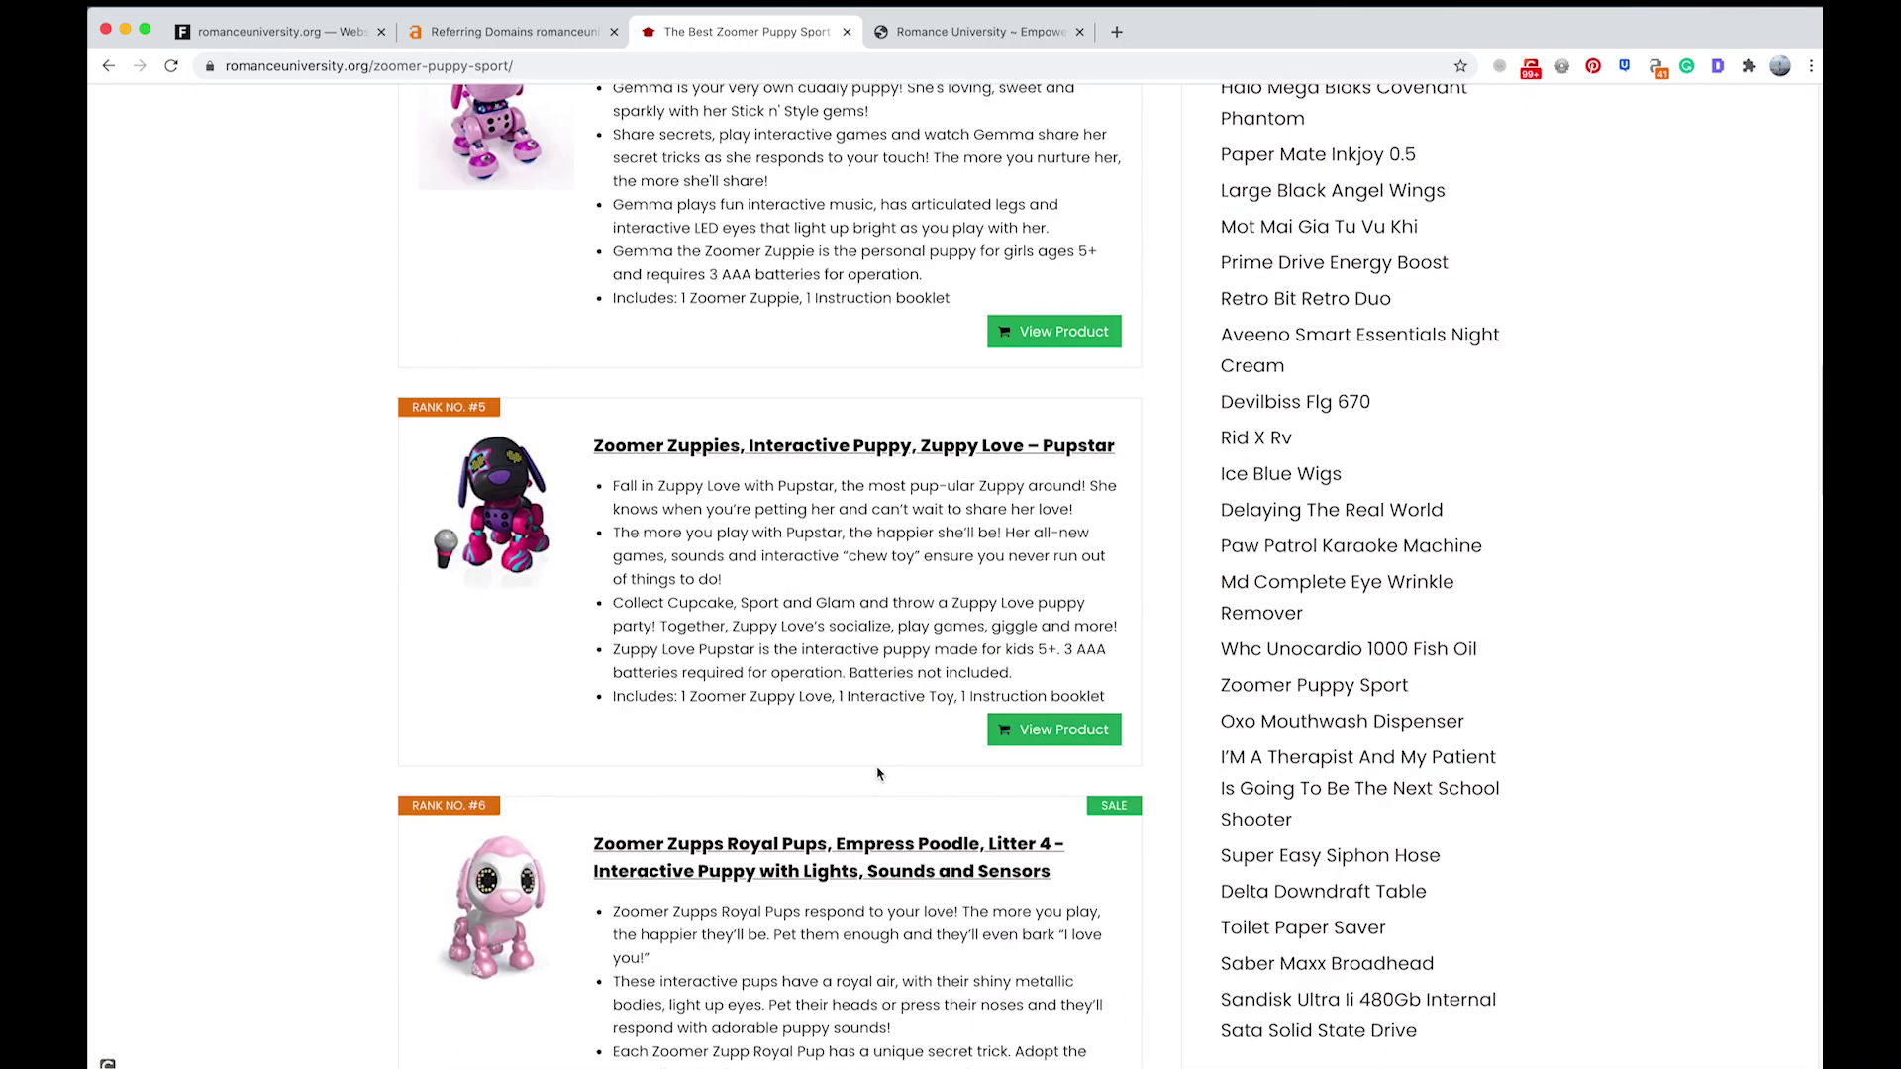
{"action": "scroll", "coordinate": [878, 763], "scroll_direction": "up", "scroll_amount": 15}
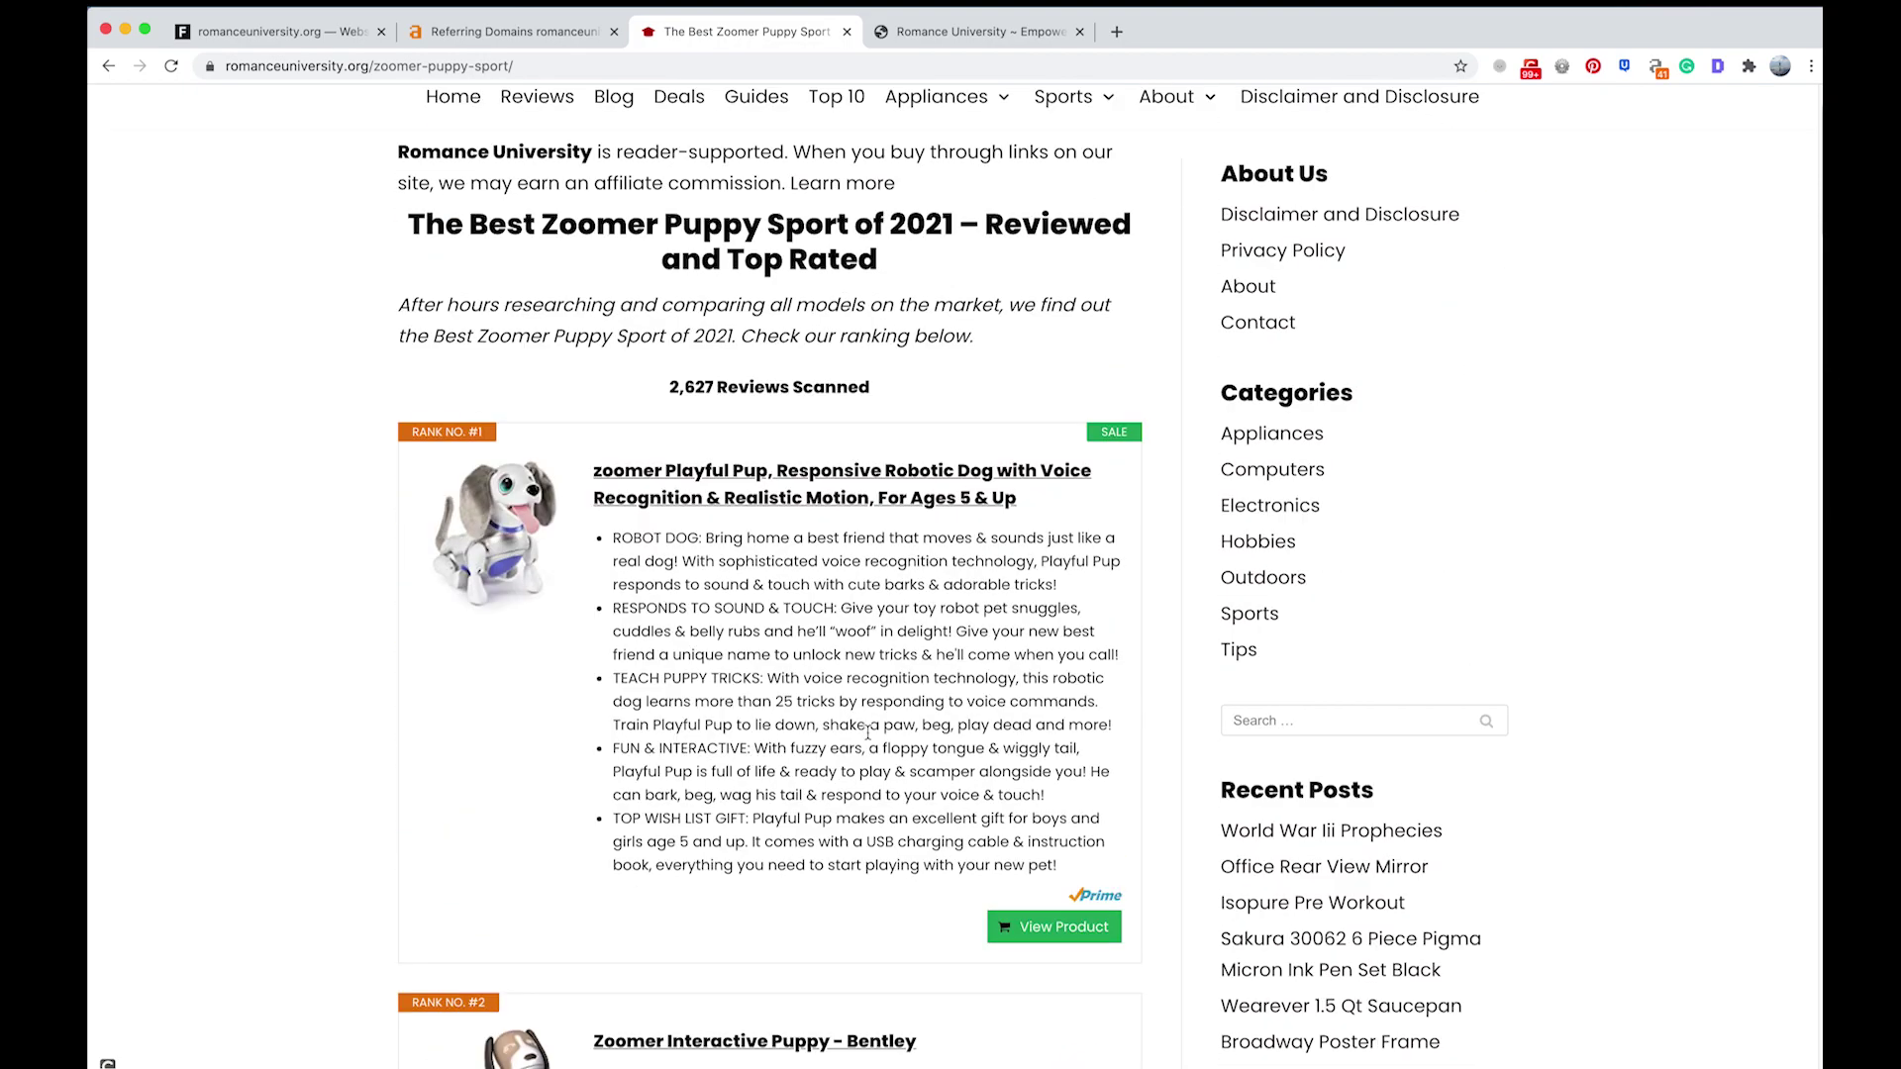
{"action": "scroll", "coordinate": [919, 707], "scroll_direction": "down", "scroll_amount": 15}
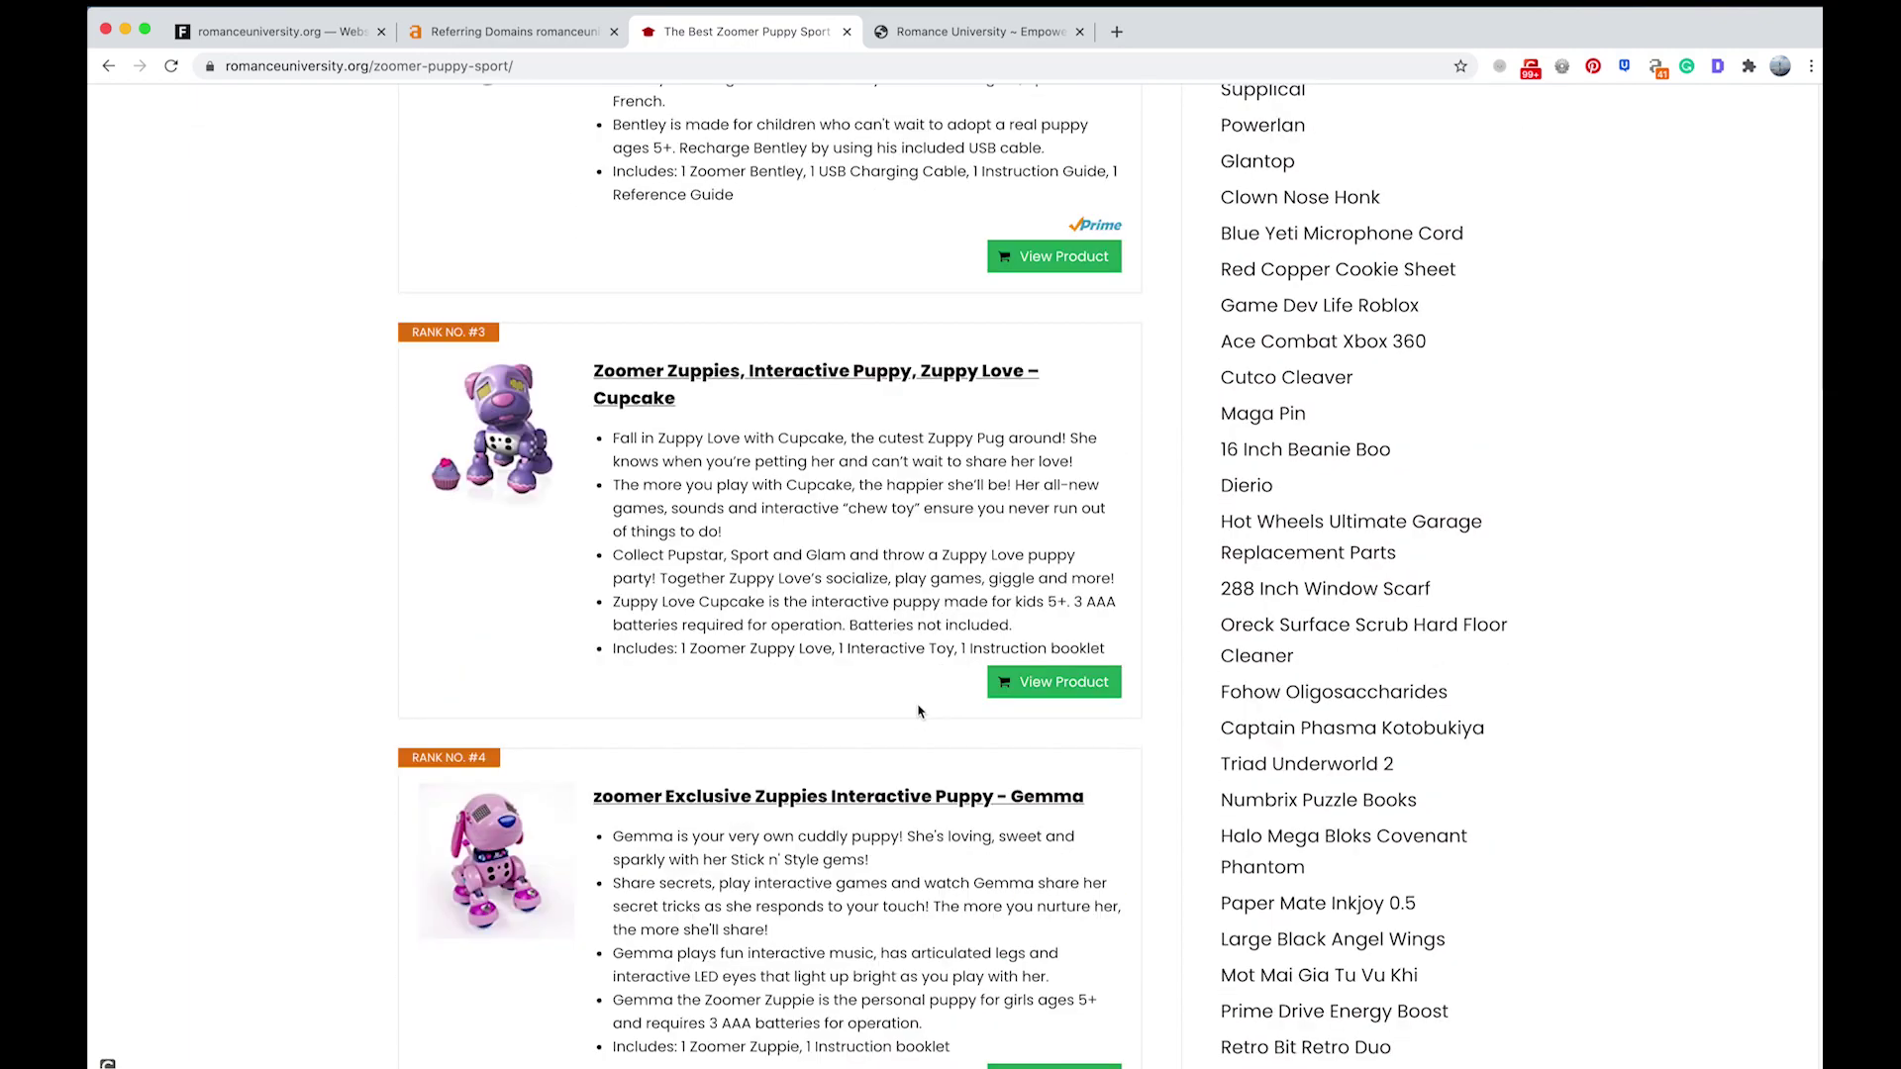
{"action": "scroll", "coordinate": [943, 720], "scroll_direction": "down", "scroll_amount": 20}
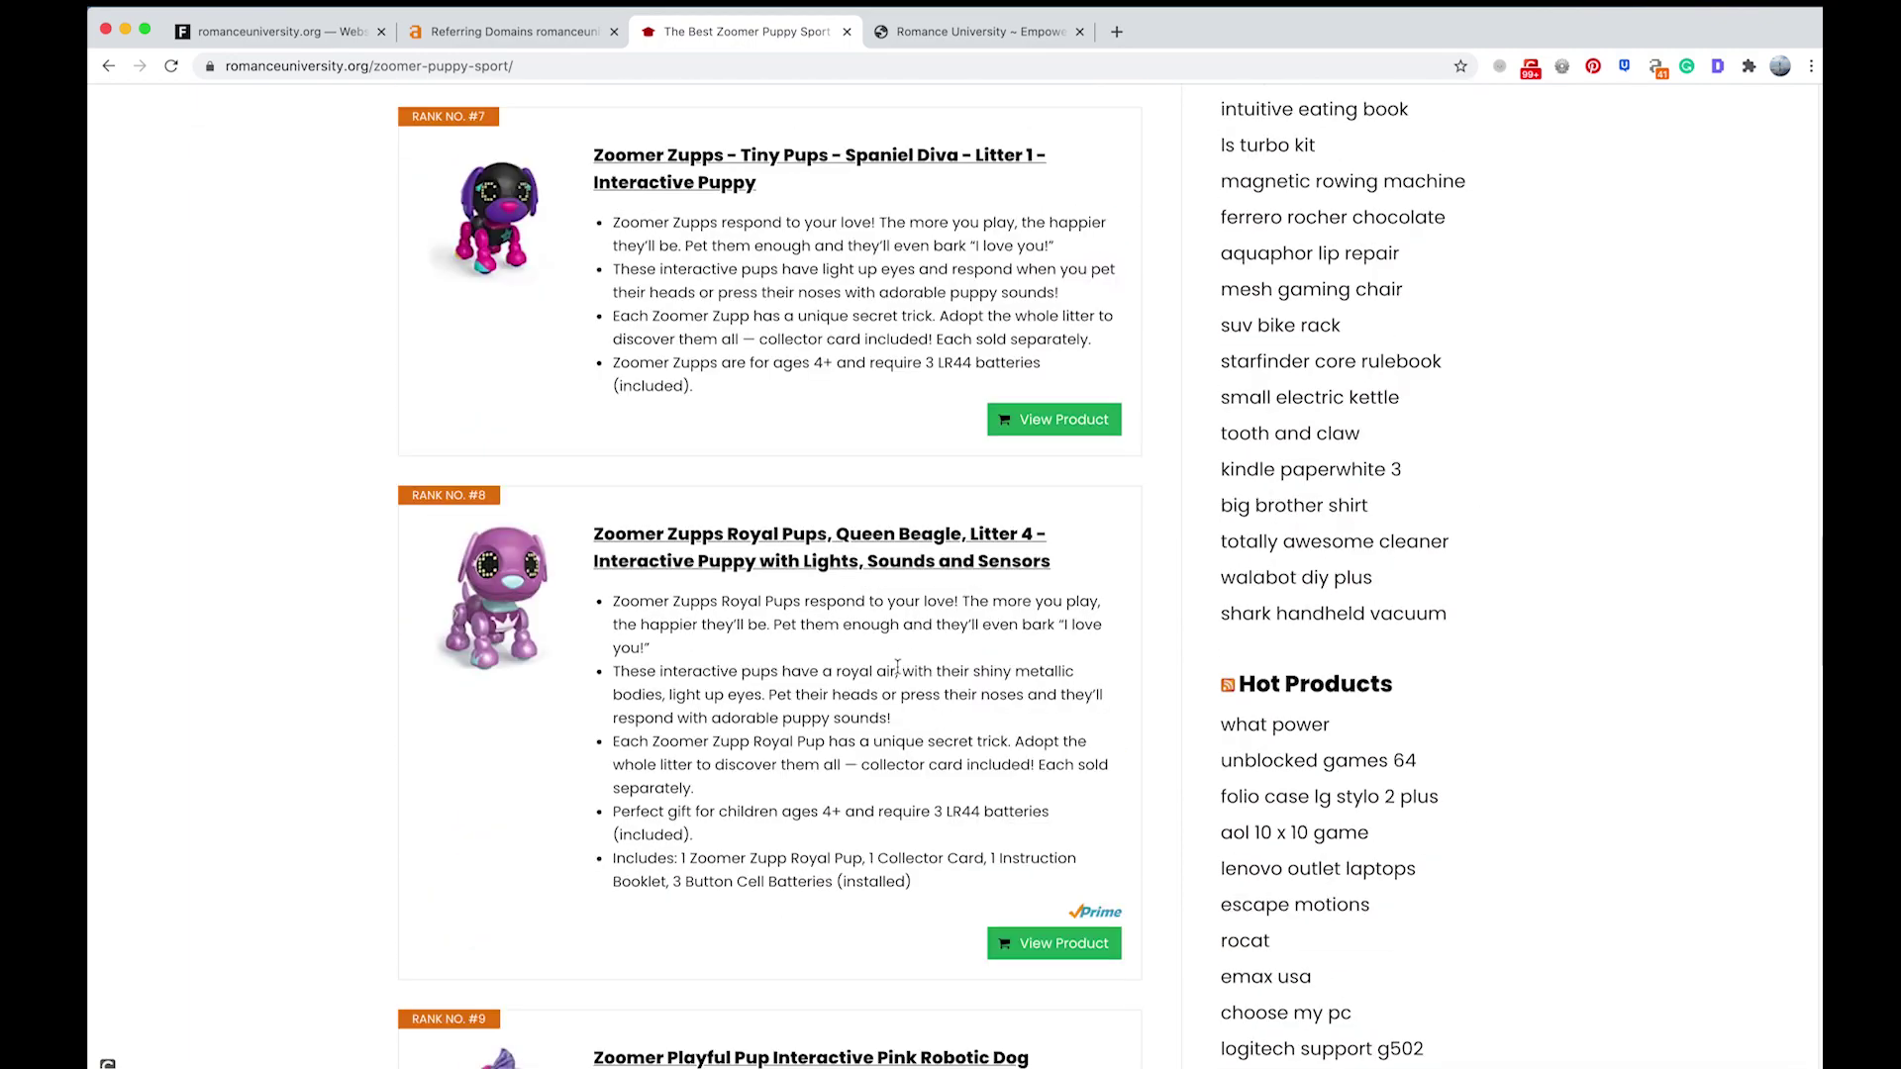
{"action": "scroll", "coordinate": [830, 698], "scroll_direction": "up", "scroll_amount": 3}
{"action": "scroll", "coordinate": [830, 698], "scroll_direction": "up", "scroll_amount": 20}
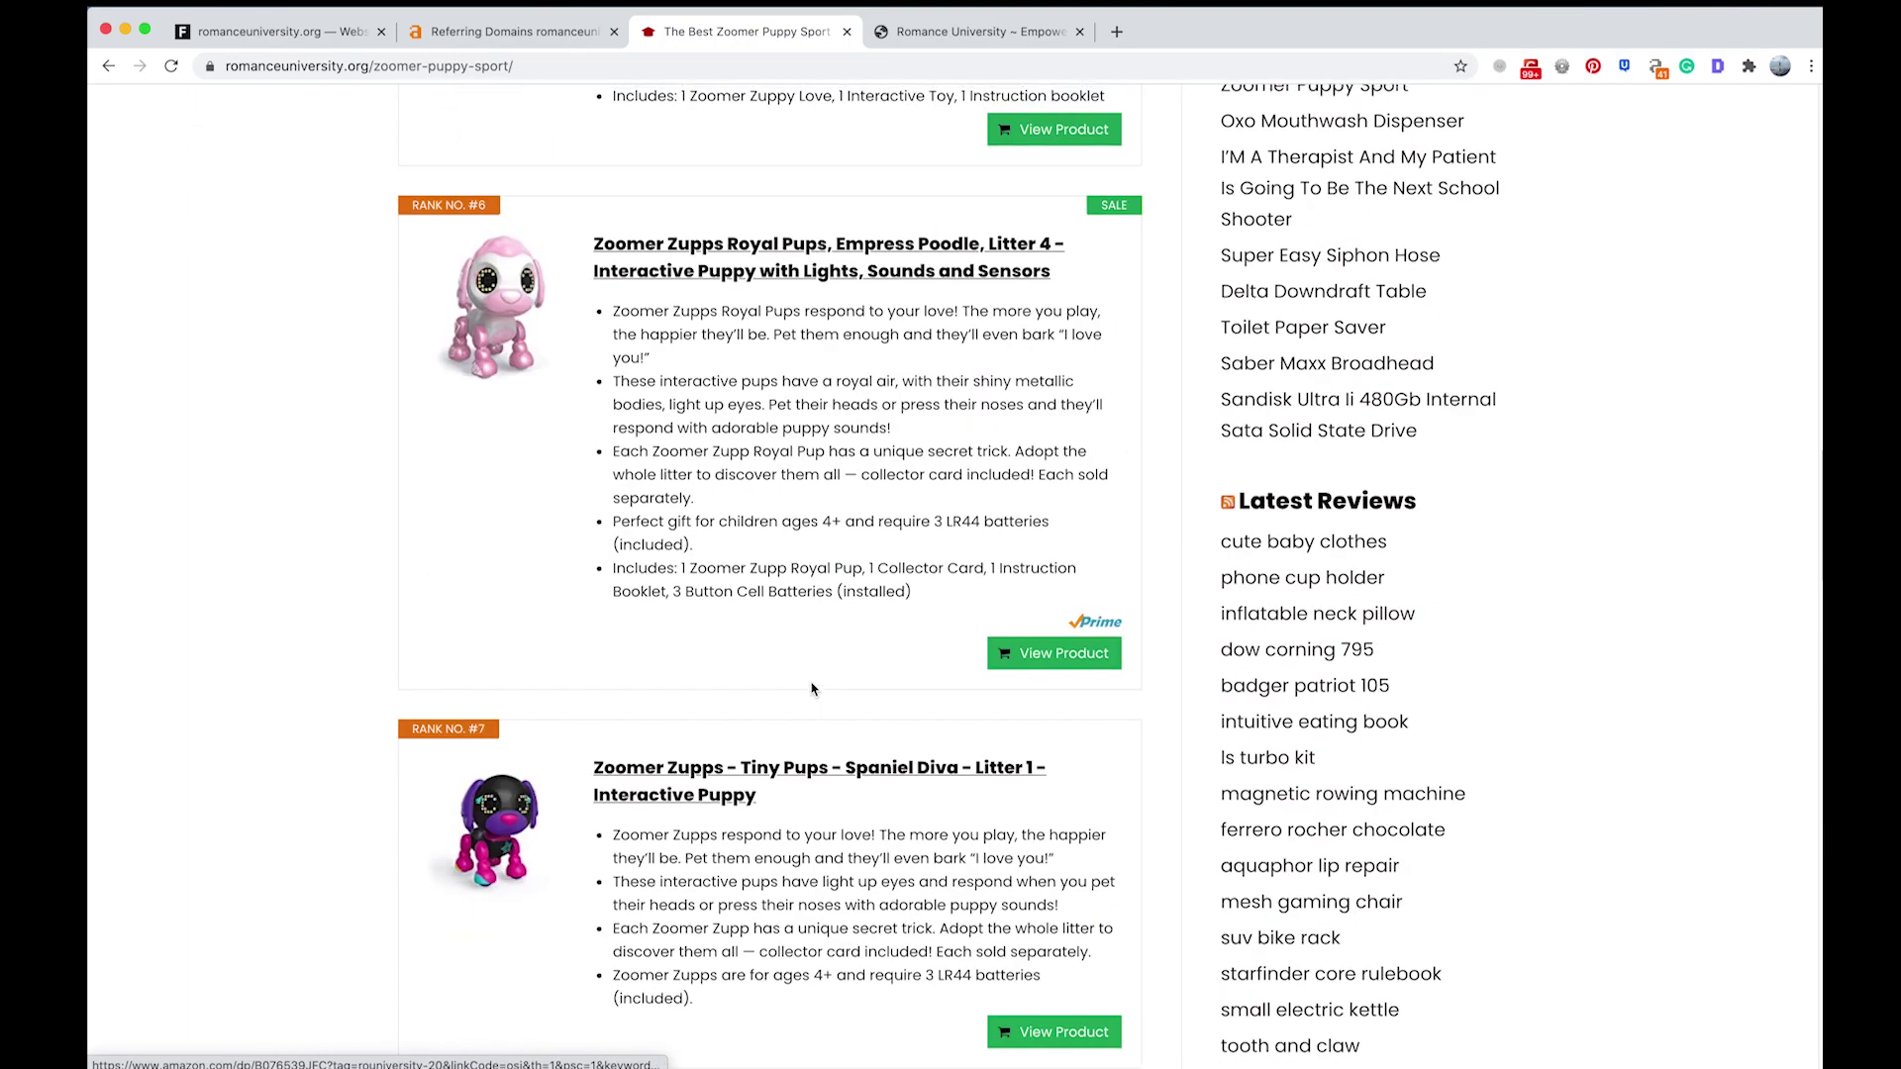
{"action": "scroll", "coordinate": [831, 710], "scroll_direction": "down", "scroll_amount": 8}
{"action": "scroll", "coordinate": [832, 710], "scroll_direction": "down", "scroll_amount": 12}
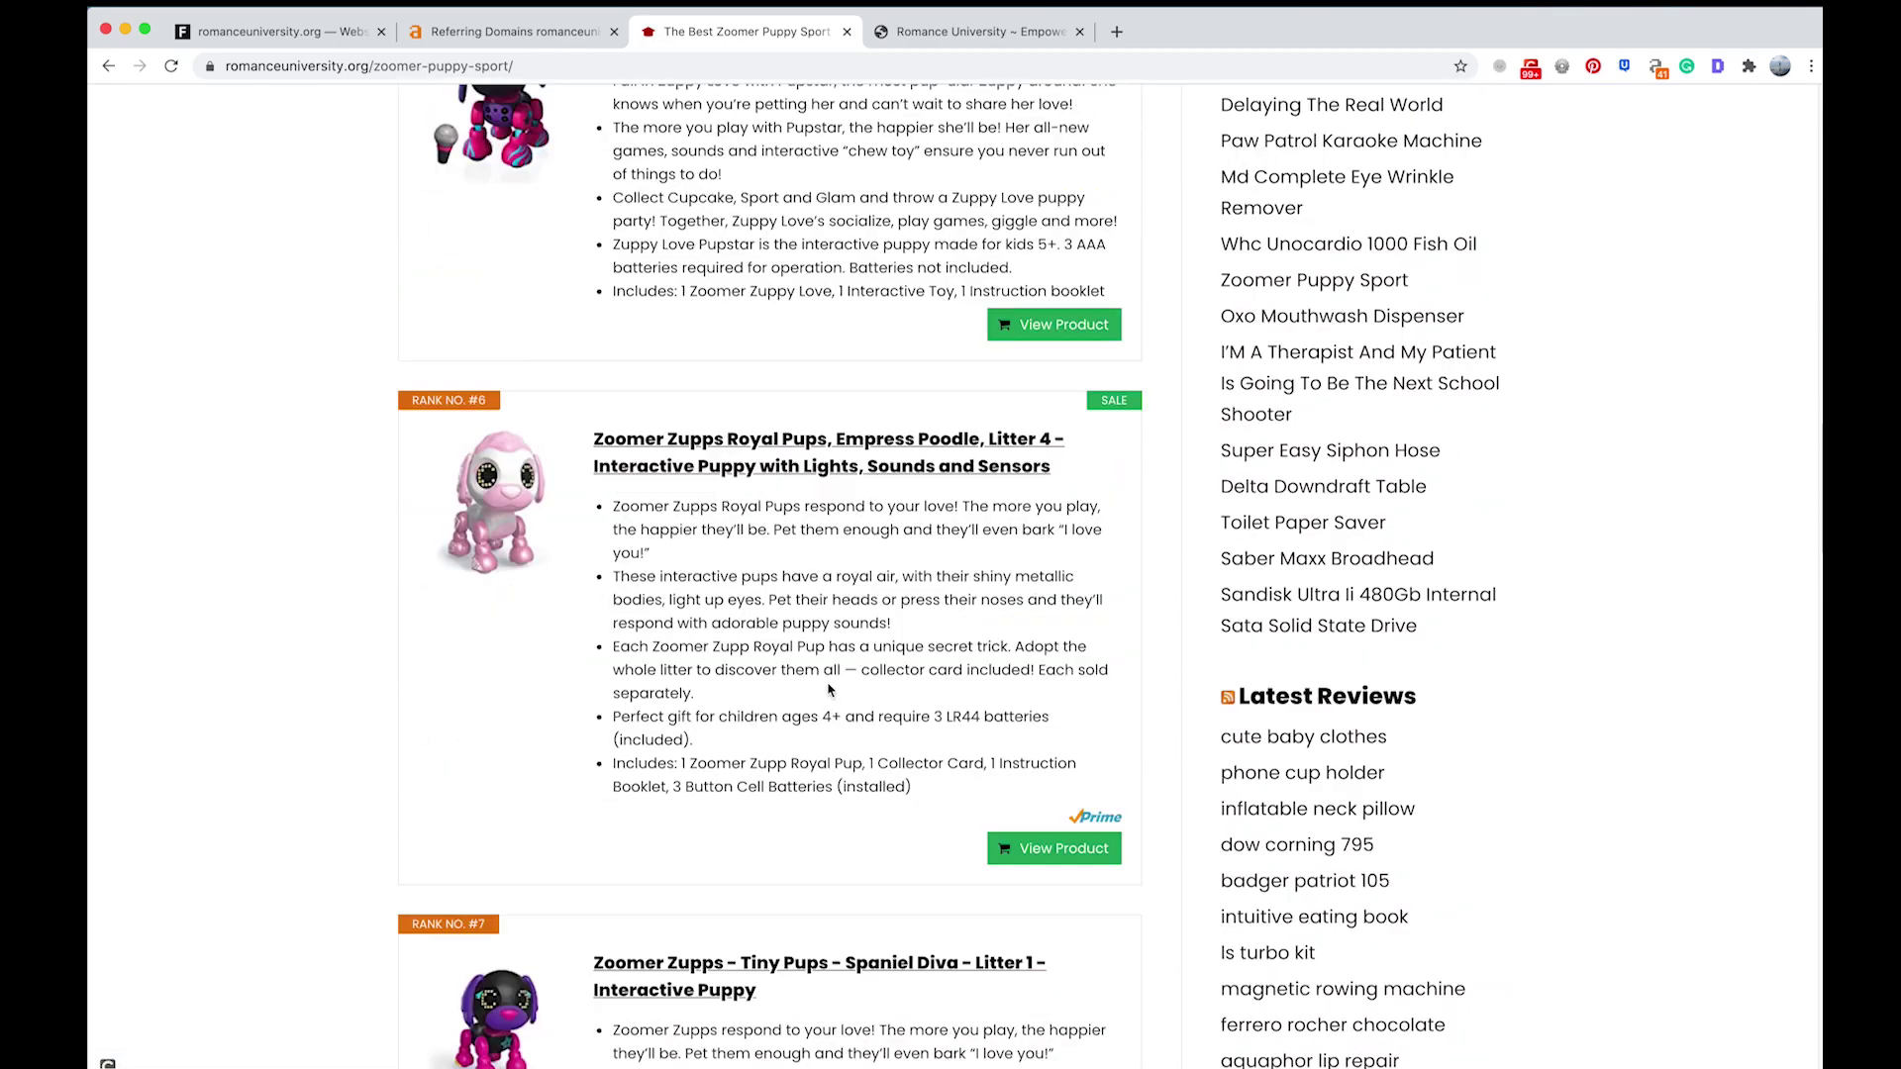
{"action": "scroll", "coordinate": [808, 711], "scroll_direction": "down", "scroll_amount": 15}
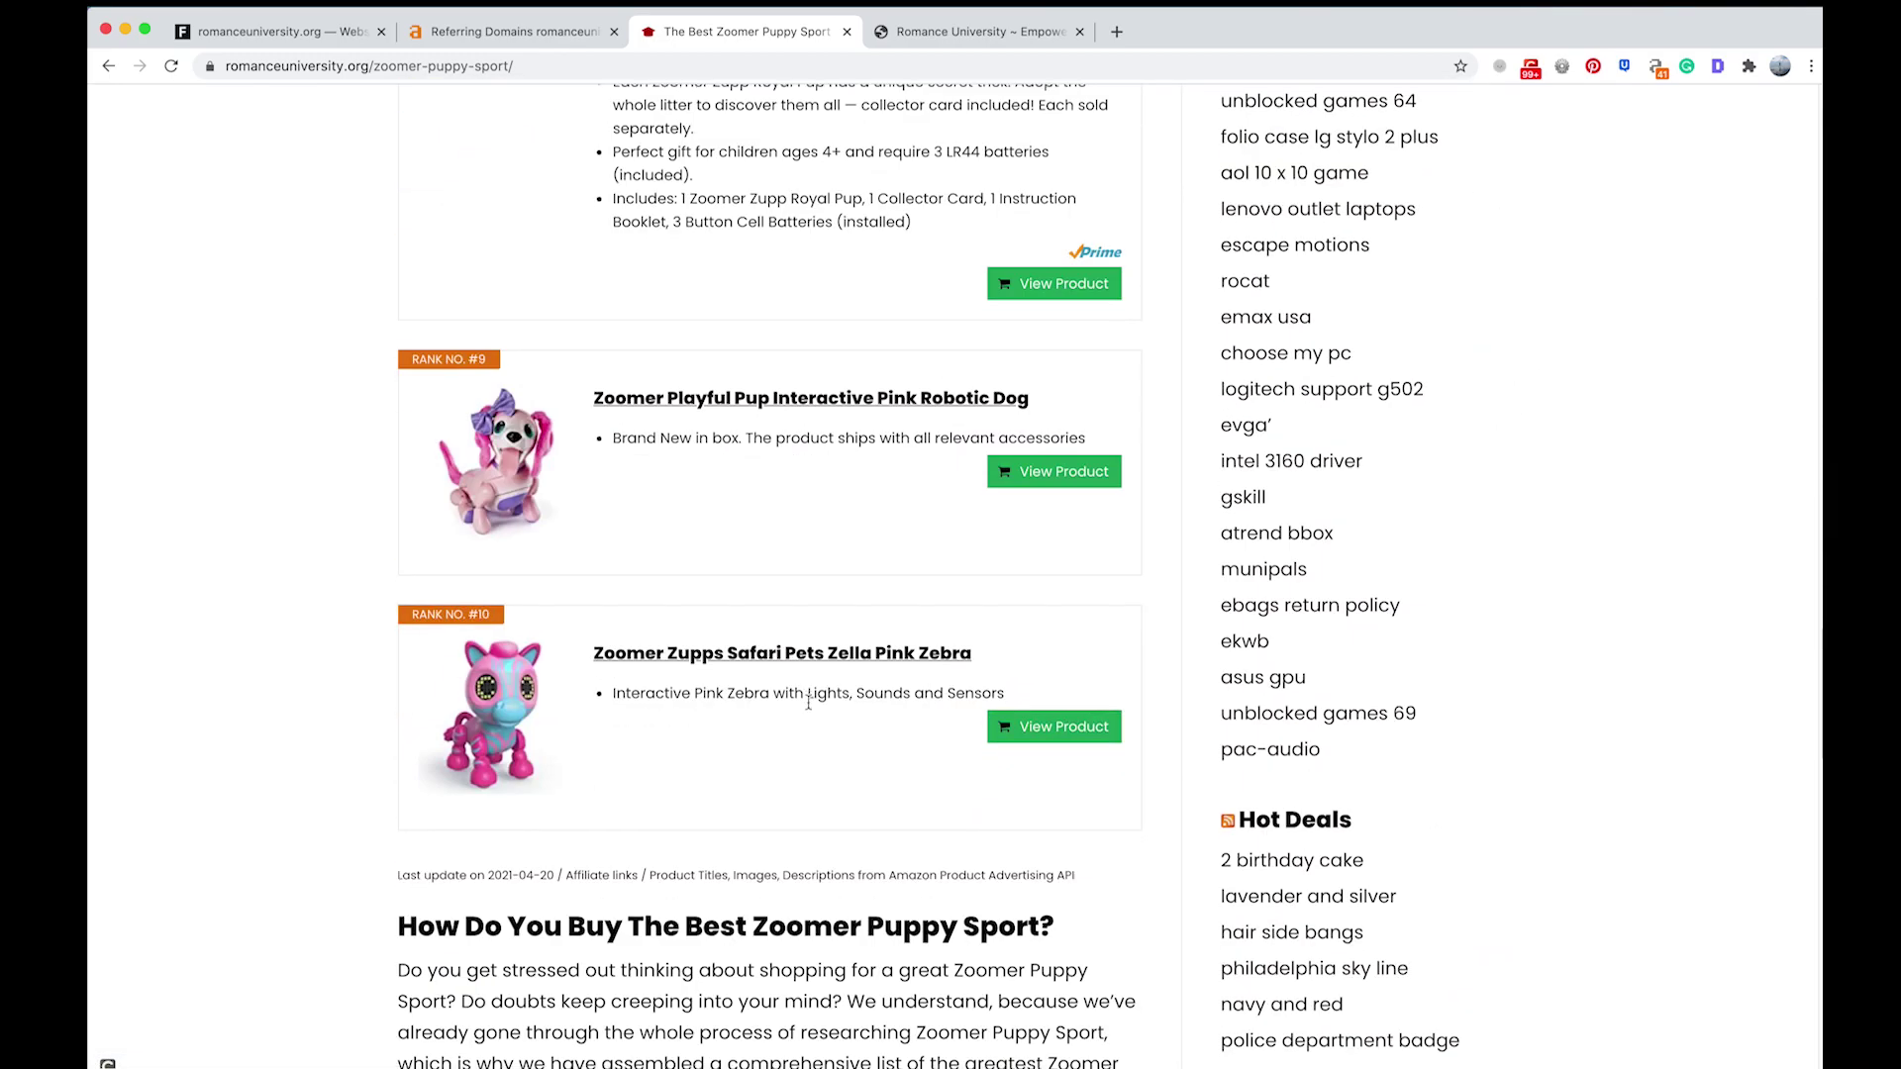
{"action": "scroll", "coordinate": [703, 574], "scroll_direction": "up", "scroll_amount": 5}
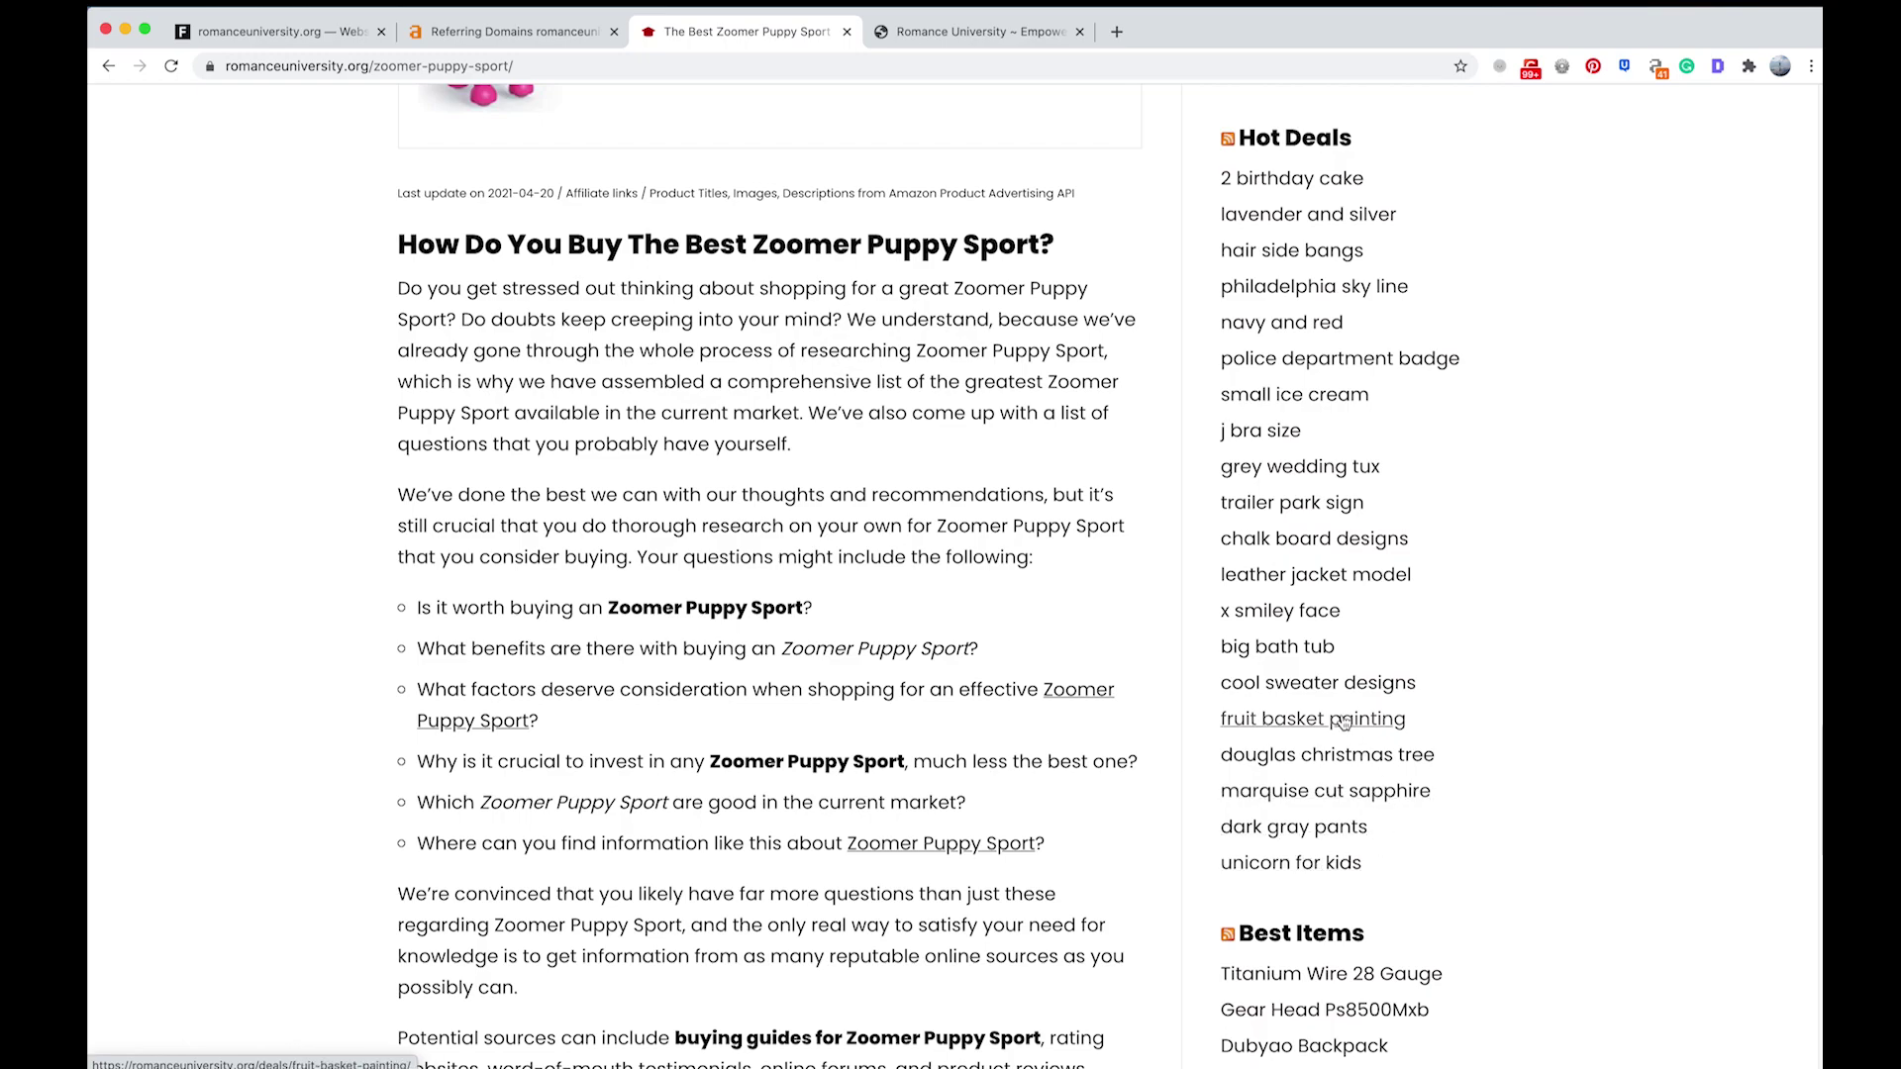
- Open the philadelphia sky line post from Hot Deals and examine its ranked product listings
{"action": "left_click", "coordinate": [1318, 289]}
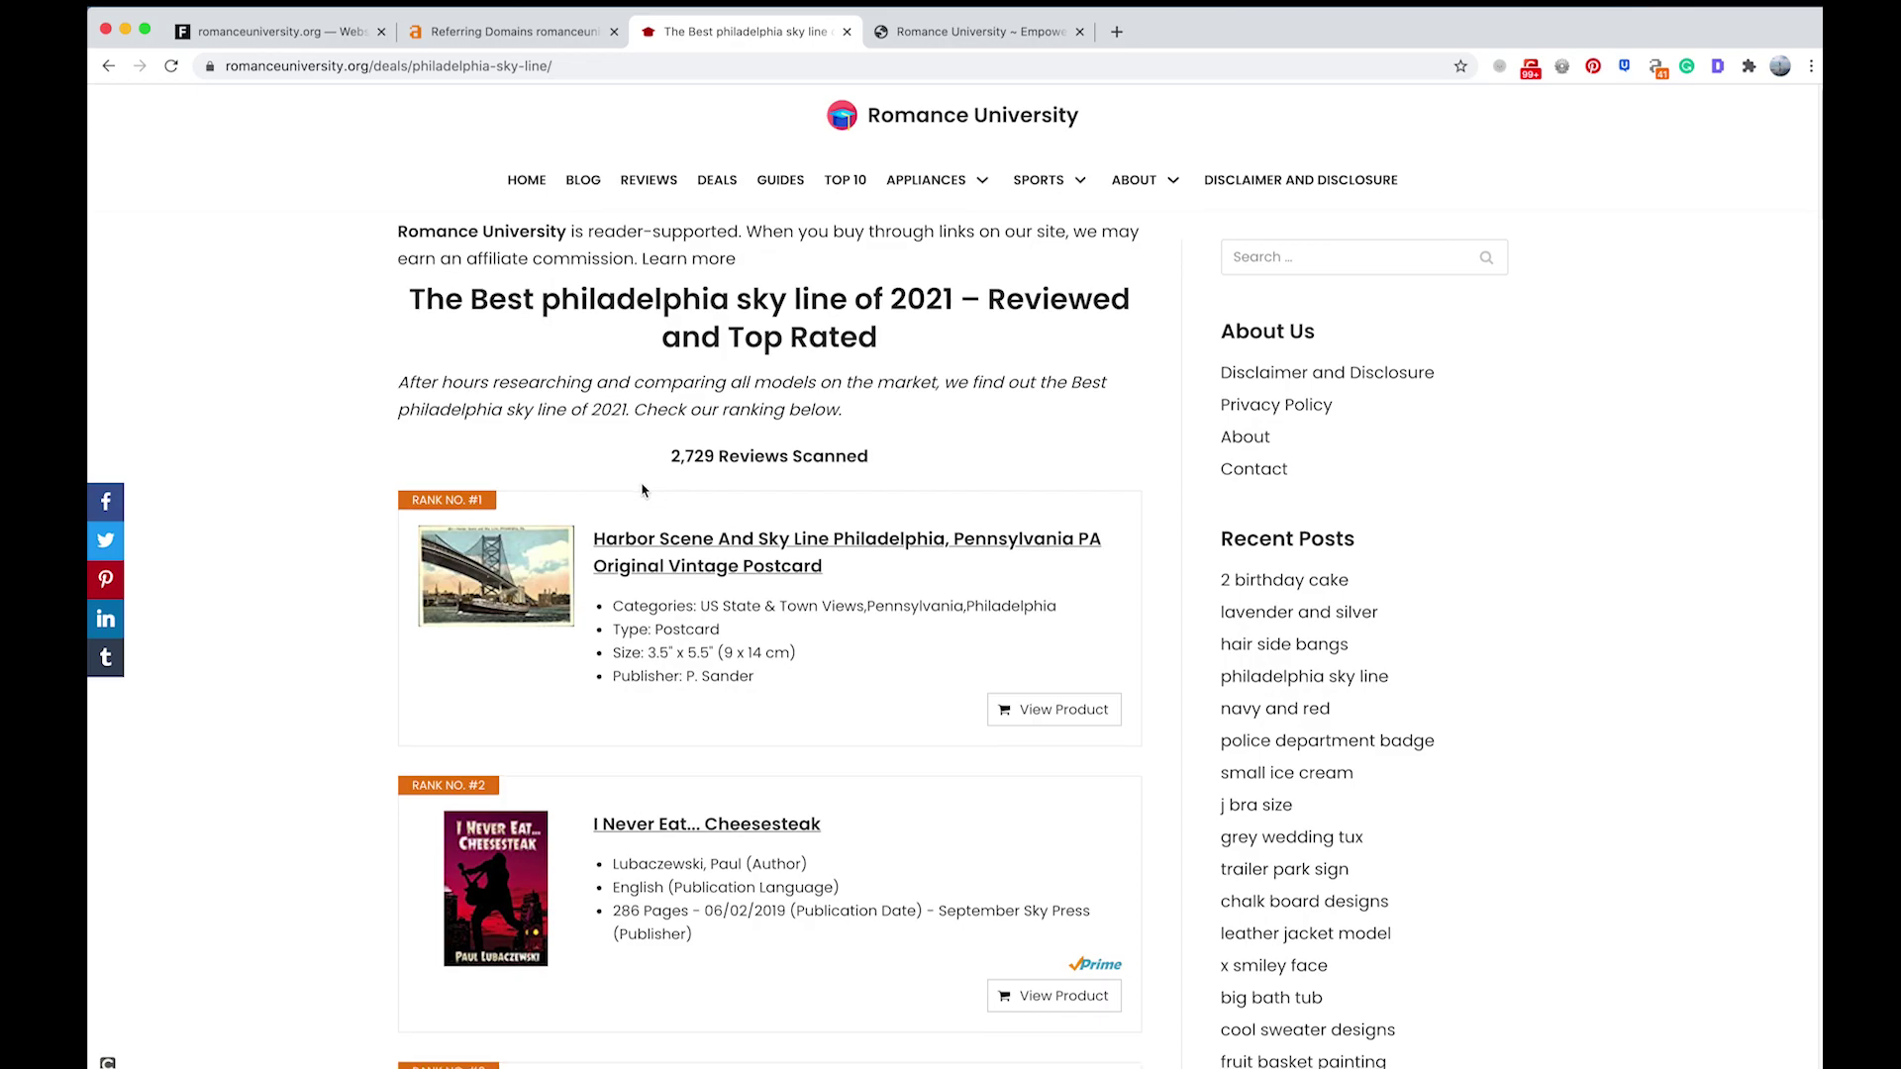
{"action": "scroll", "coordinate": [659, 495], "scroll_direction": "down", "scroll_amount": 3}
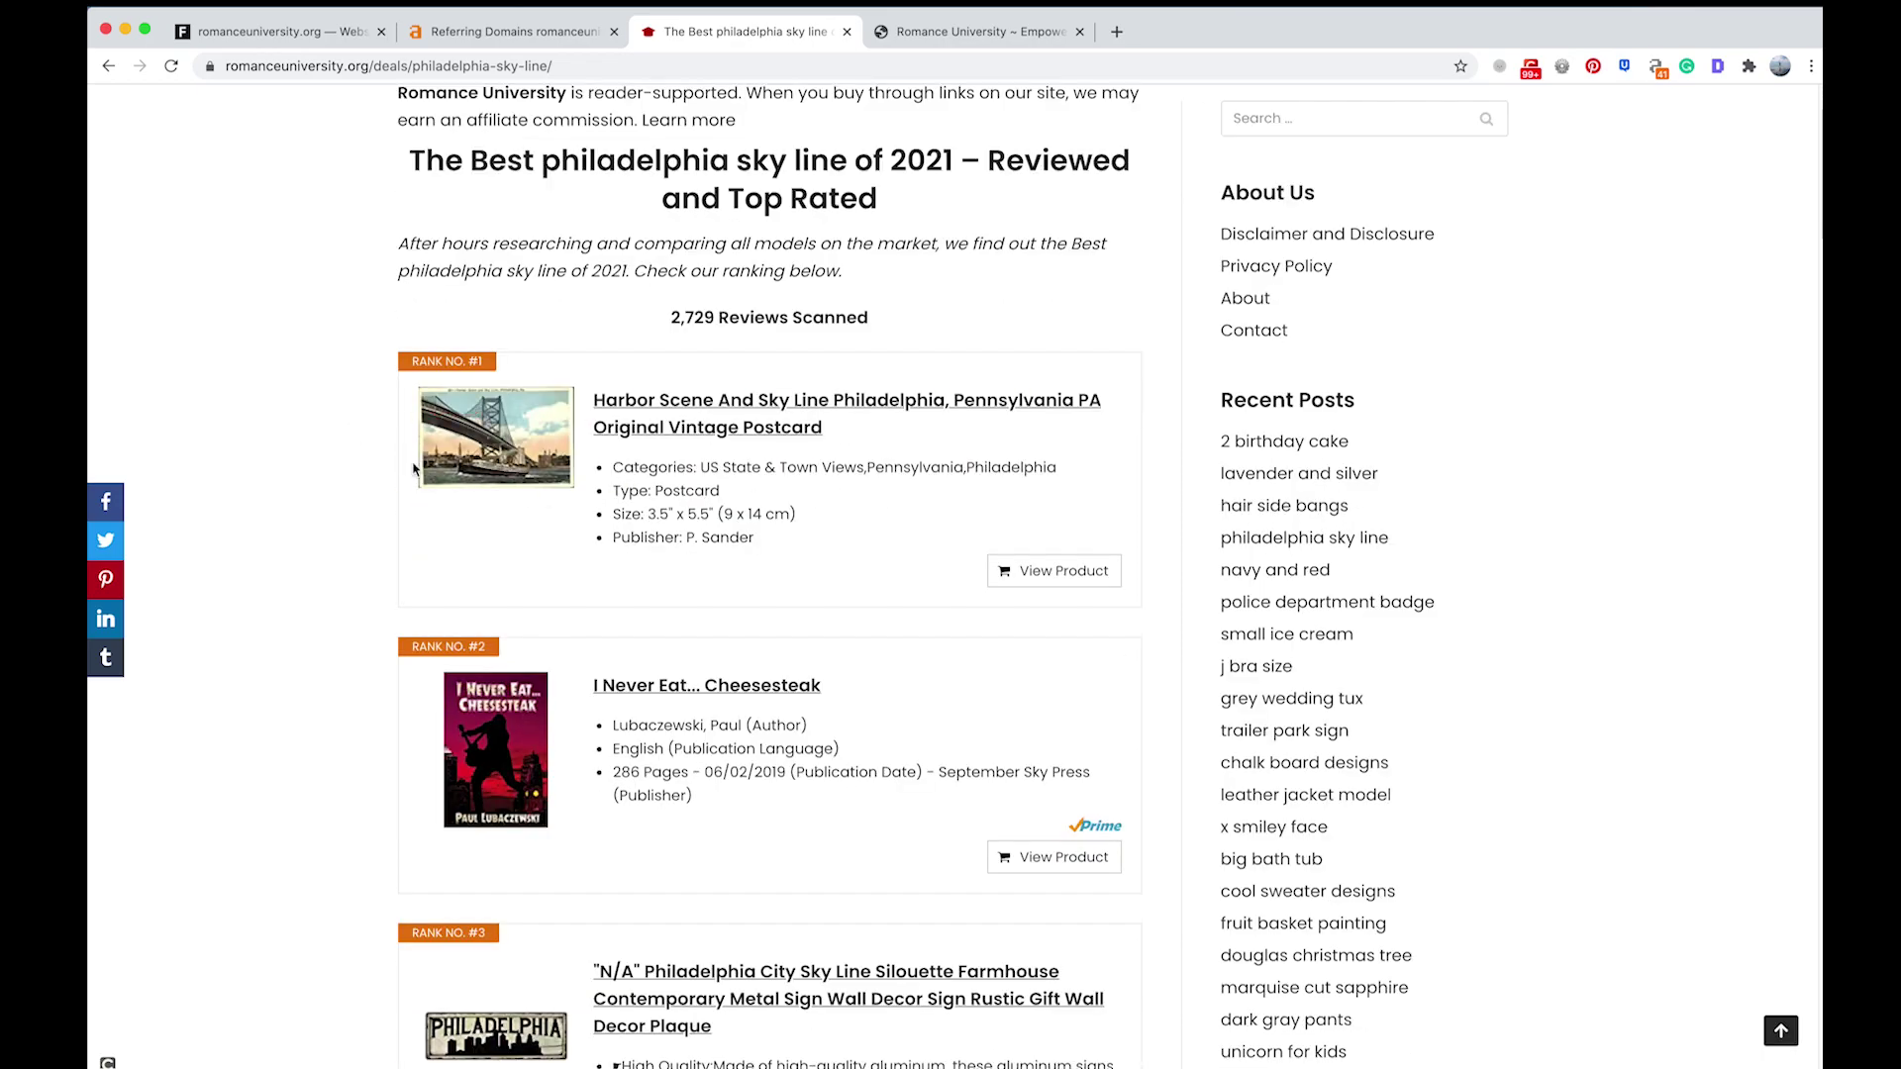
{"action": "scroll", "coordinate": [530, 498], "scroll_direction": "down", "scroll_amount": 2}
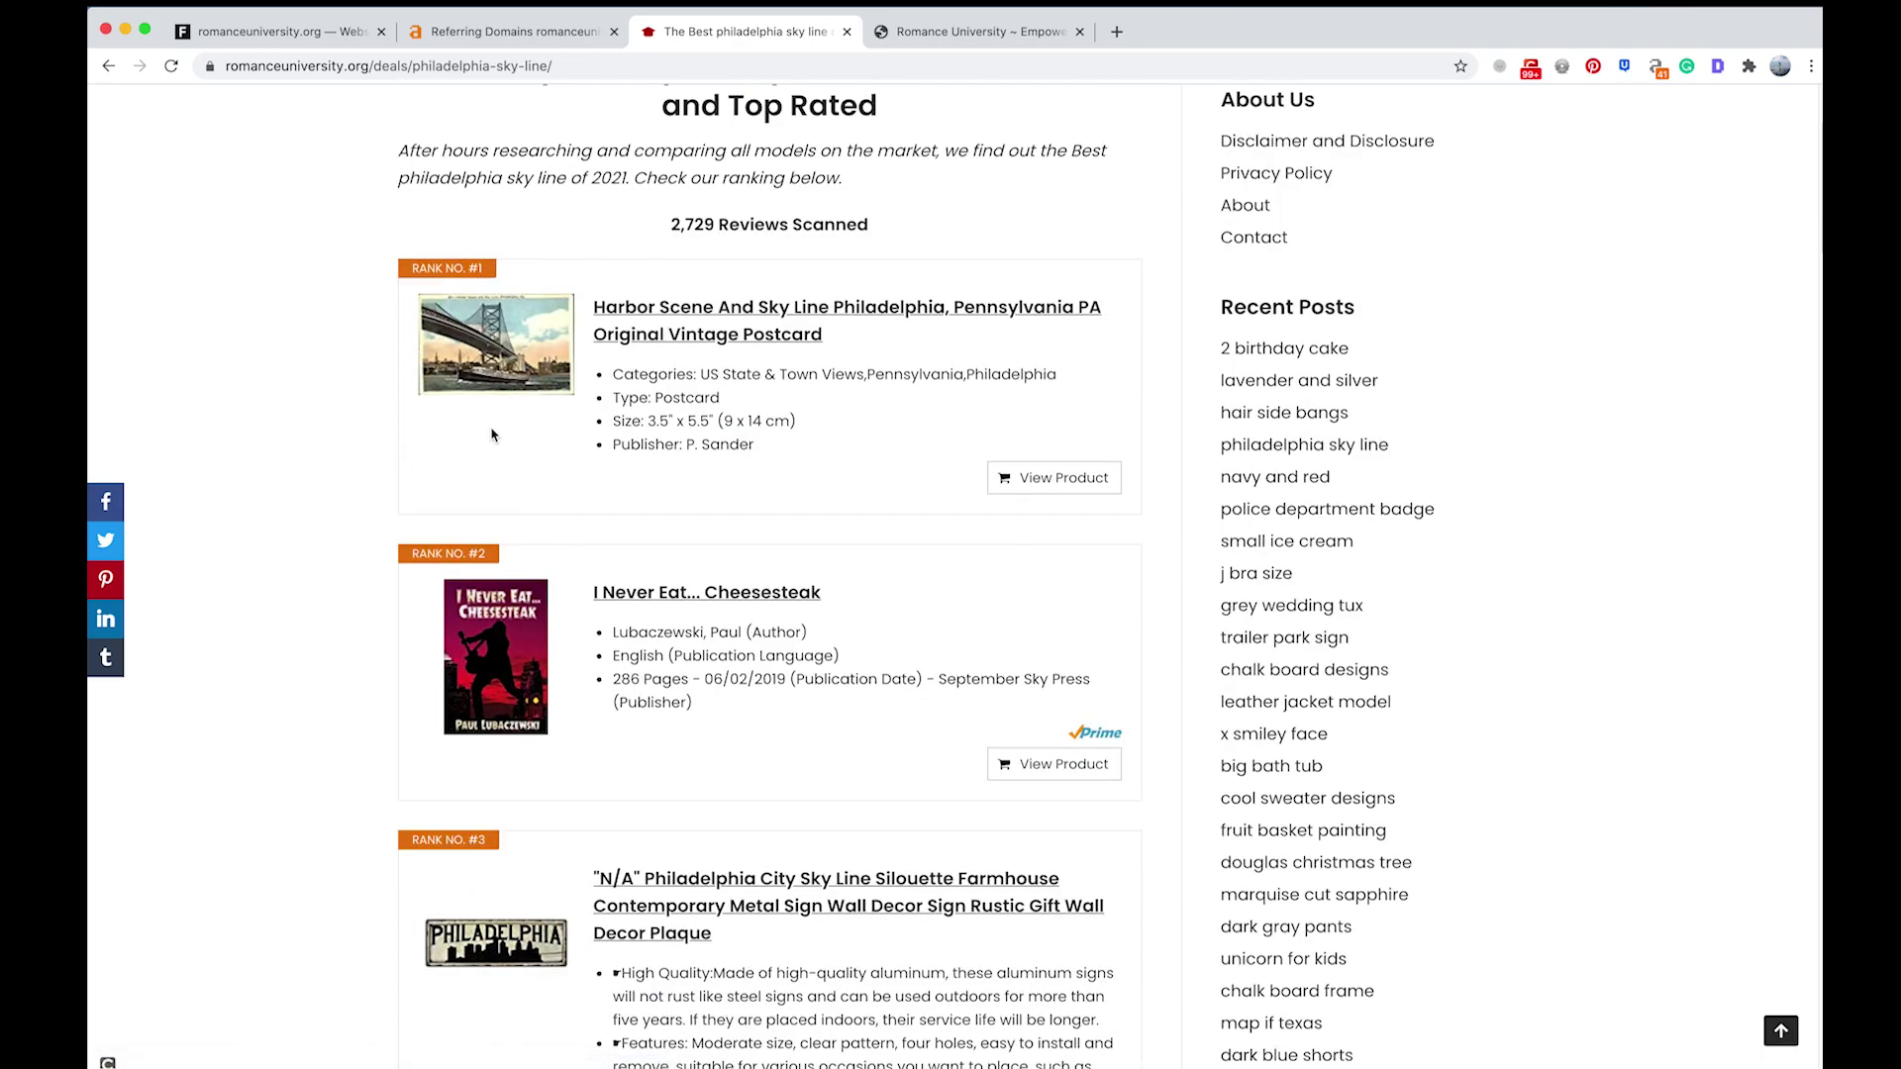
{"action": "scroll", "coordinate": [544, 480], "scroll_direction": "down", "scroll_amount": 8}
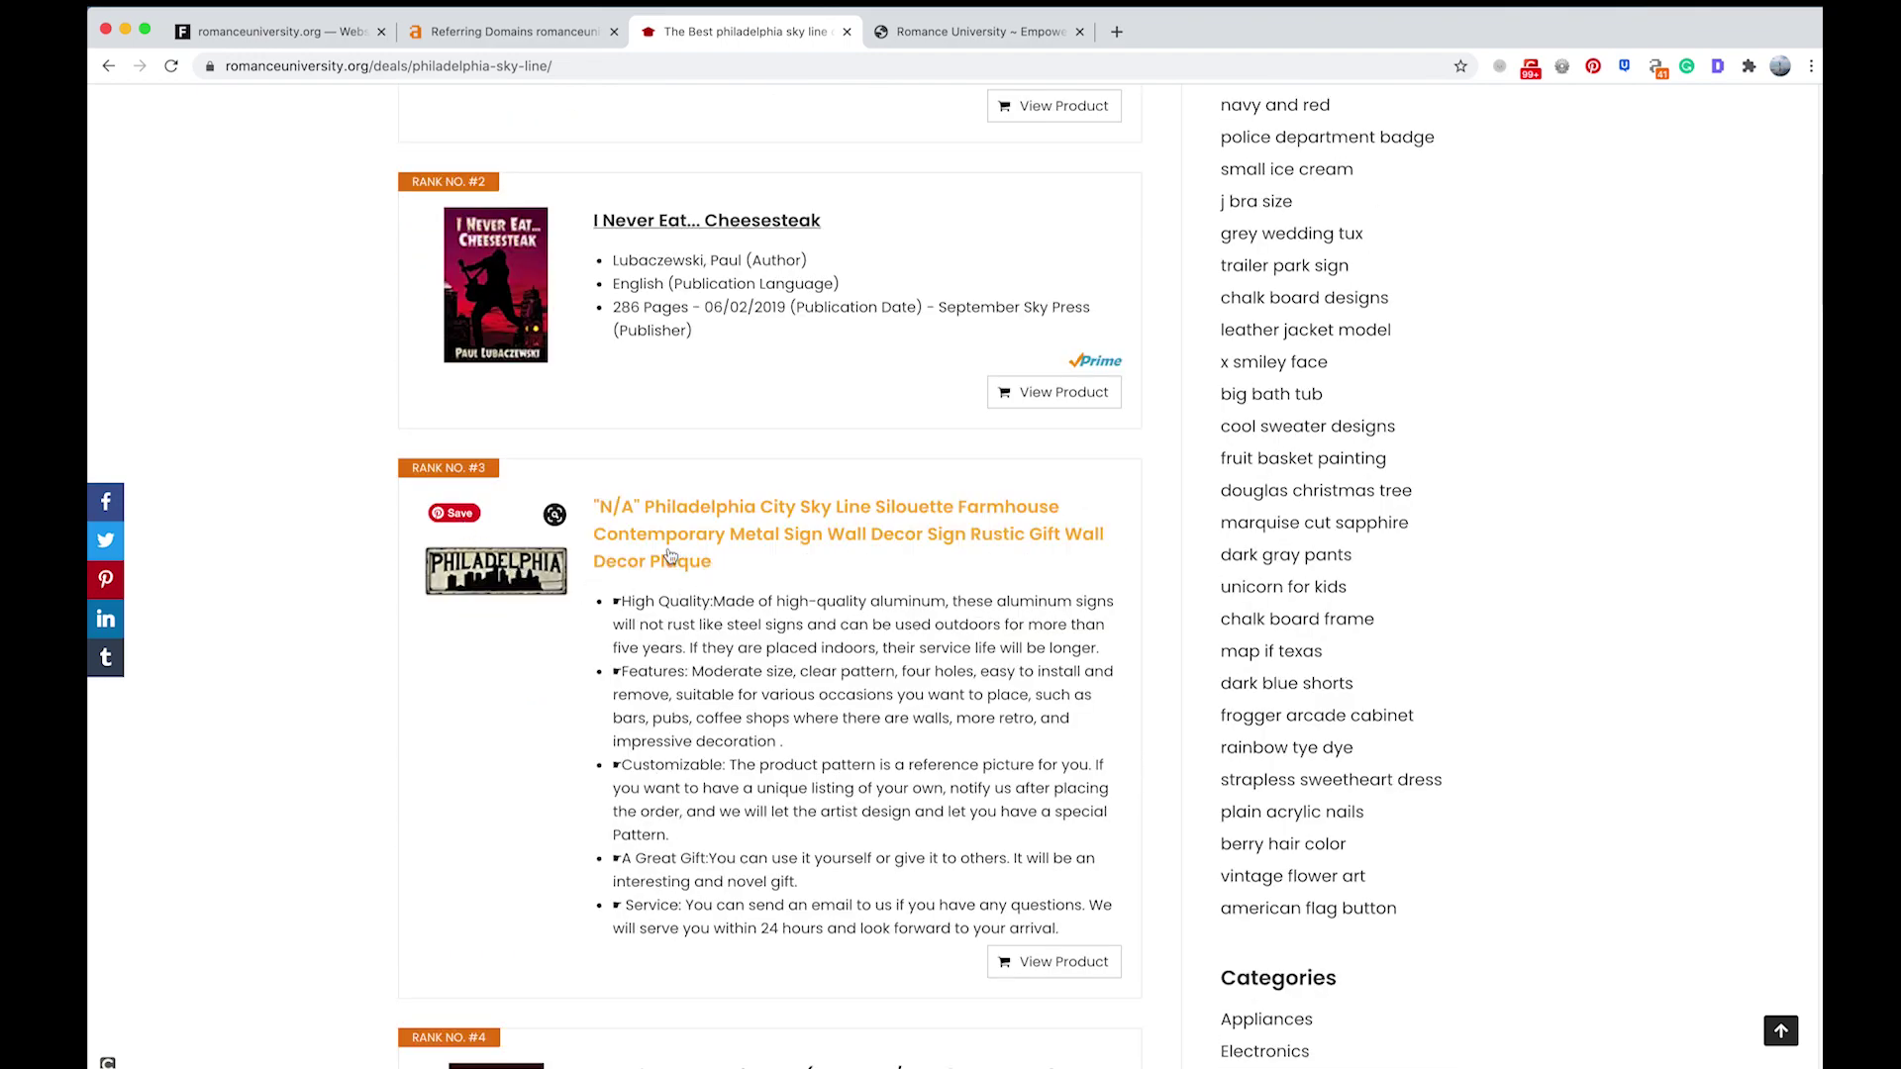
{"action": "scroll", "coordinate": [515, 515], "scroll_direction": "down", "scroll_amount": 14}
{"action": "scroll", "coordinate": [512, 469], "scroll_direction": "down", "scroll_amount": 20}
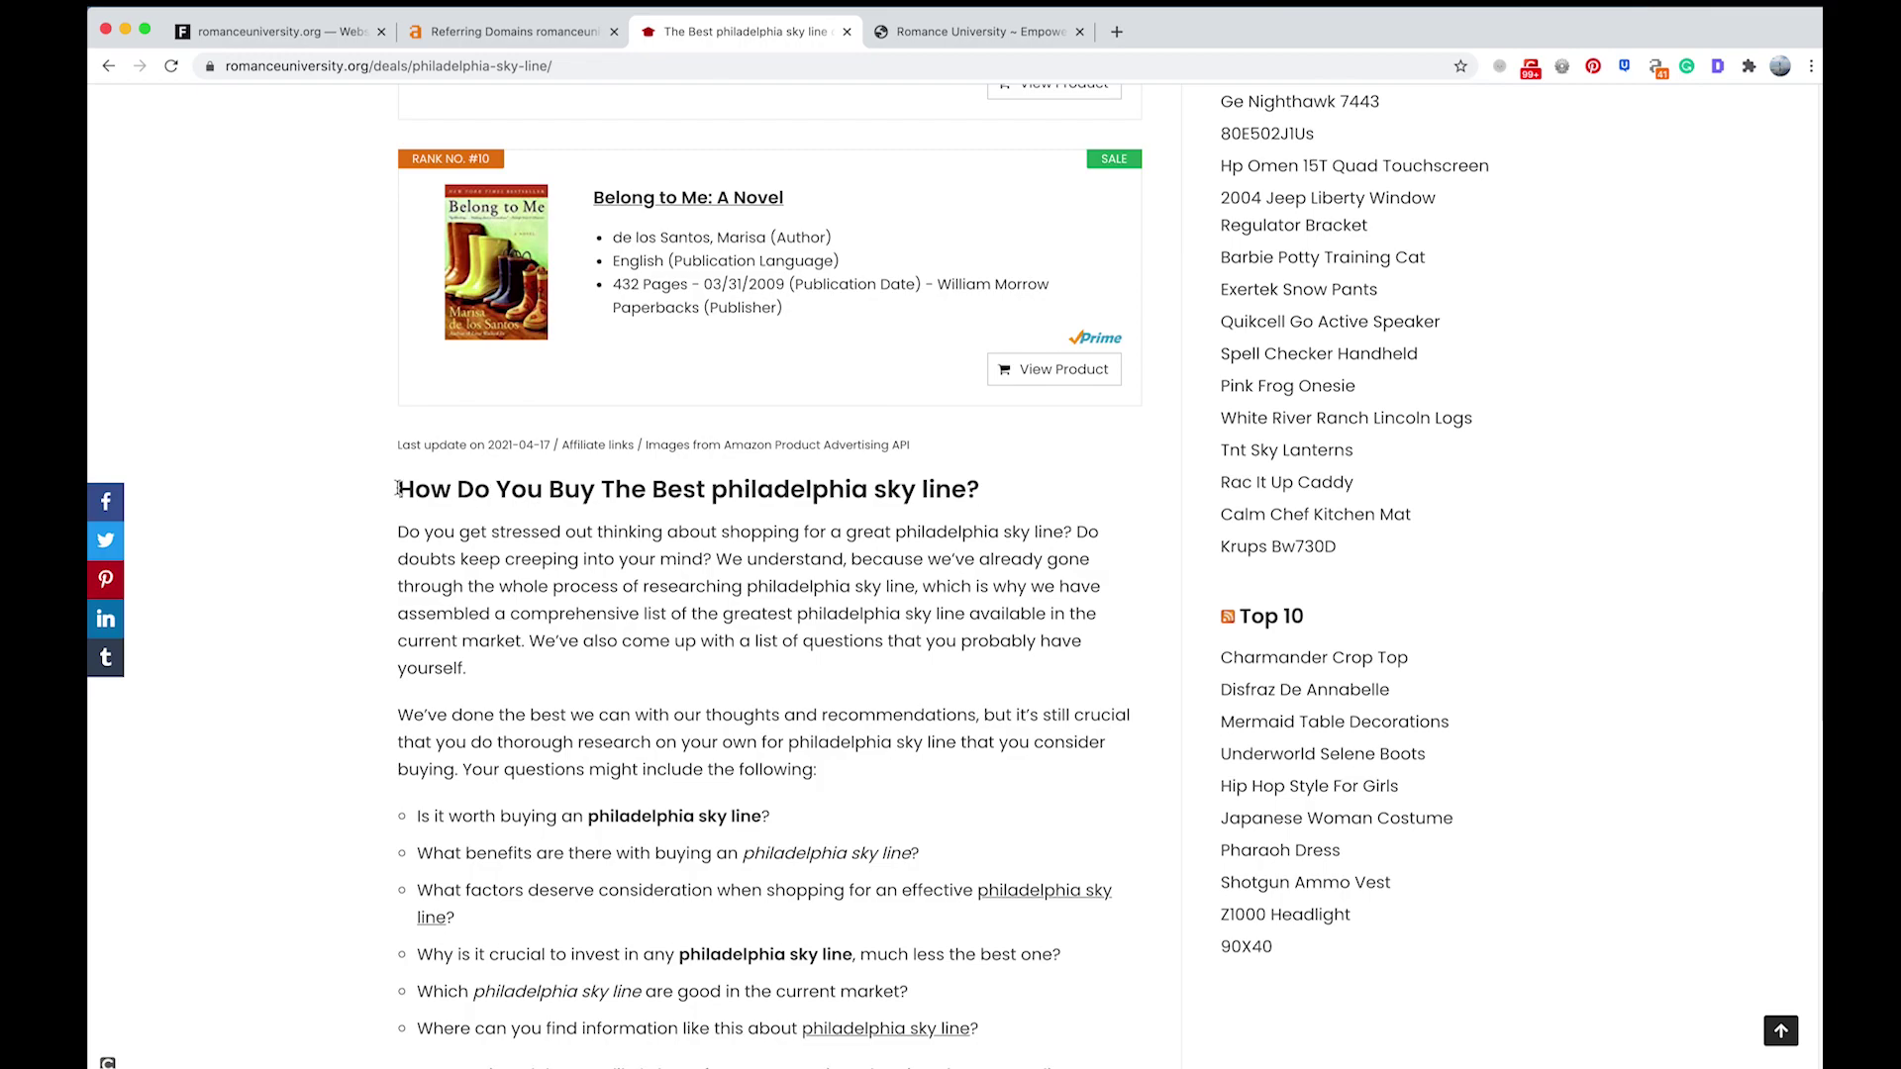
- Read the "How Do You Buy The Best philadelphia sky line?" guide and examine the Related Posts beneath it
{"action": "scroll", "coordinate": [626, 384], "scroll_direction": "down", "scroll_amount": 5}
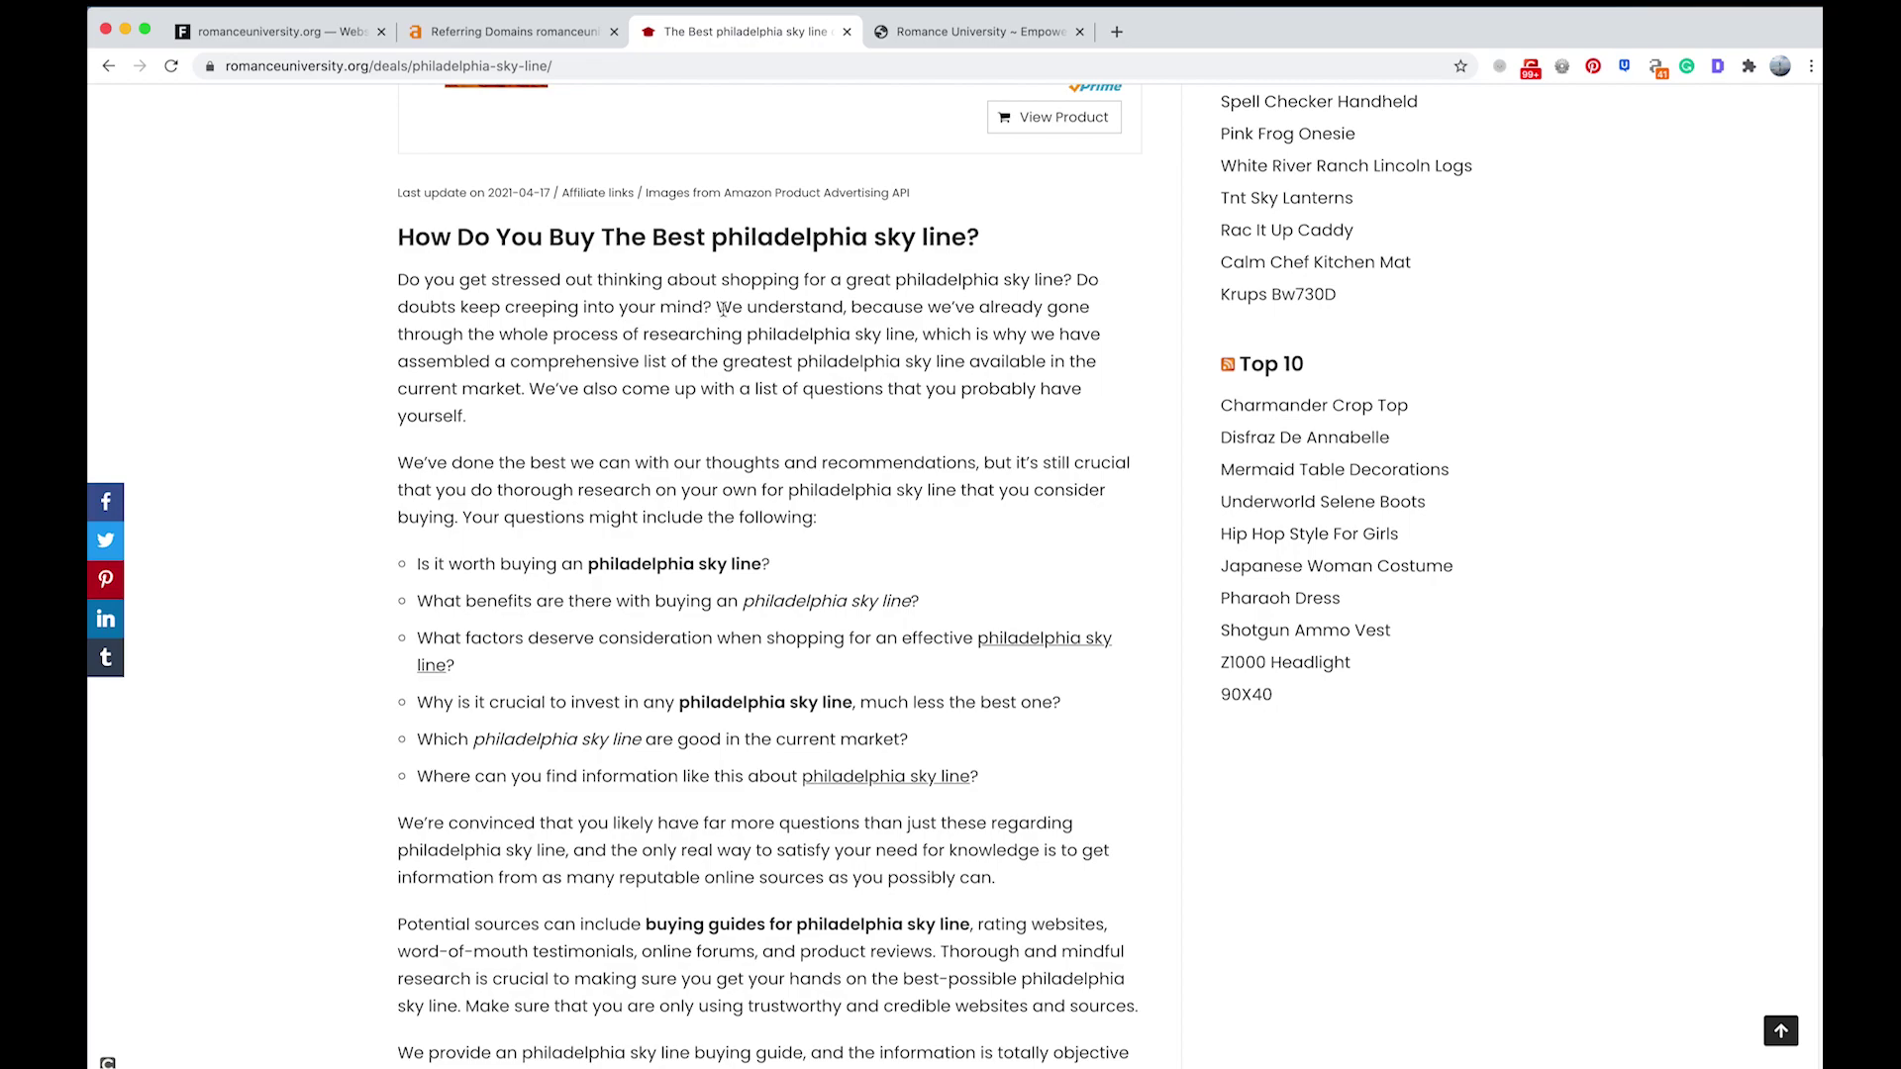
{"action": "scroll", "coordinate": [582, 420], "scroll_direction": "down", "scroll_amount": 3}
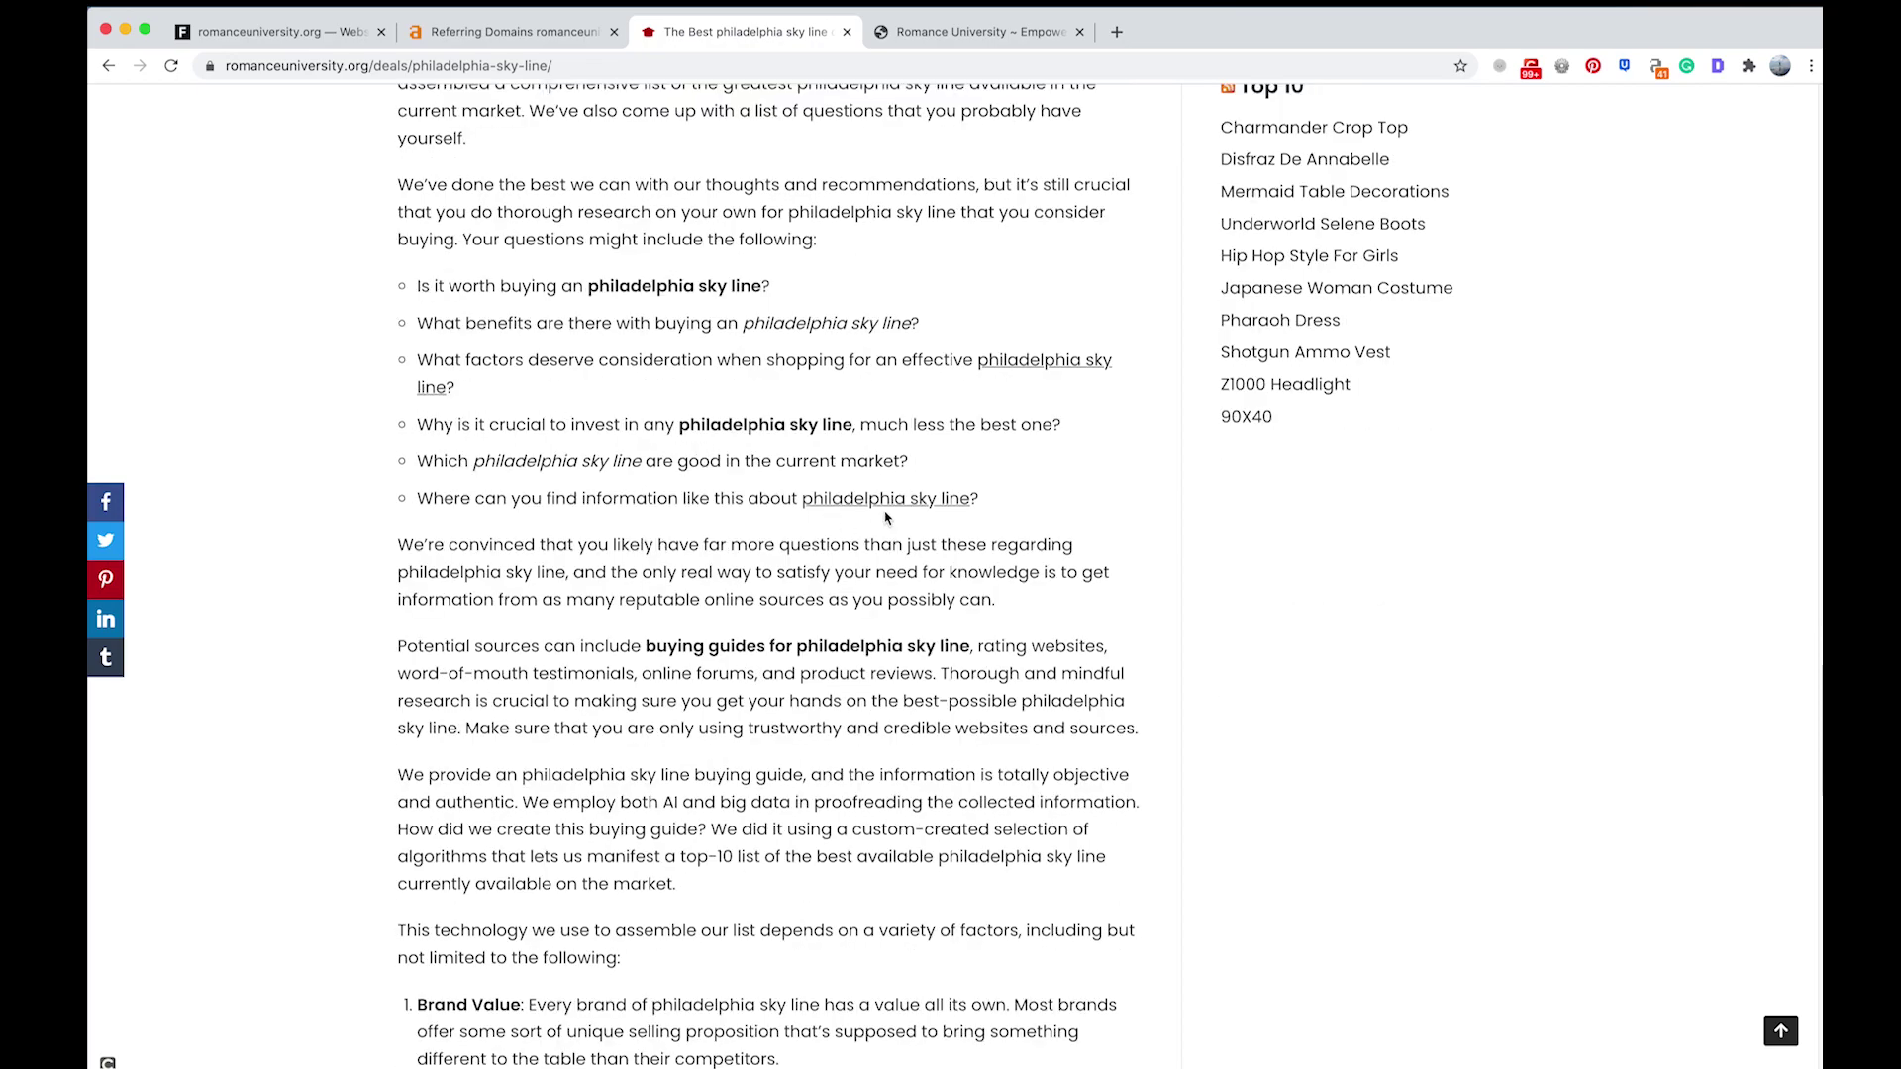
{"action": "scroll", "coordinate": [711, 675], "scroll_direction": "down", "scroll_amount": 3}
{"action": "scroll", "coordinate": [770, 380], "scroll_direction": "up", "scroll_amount": 3}
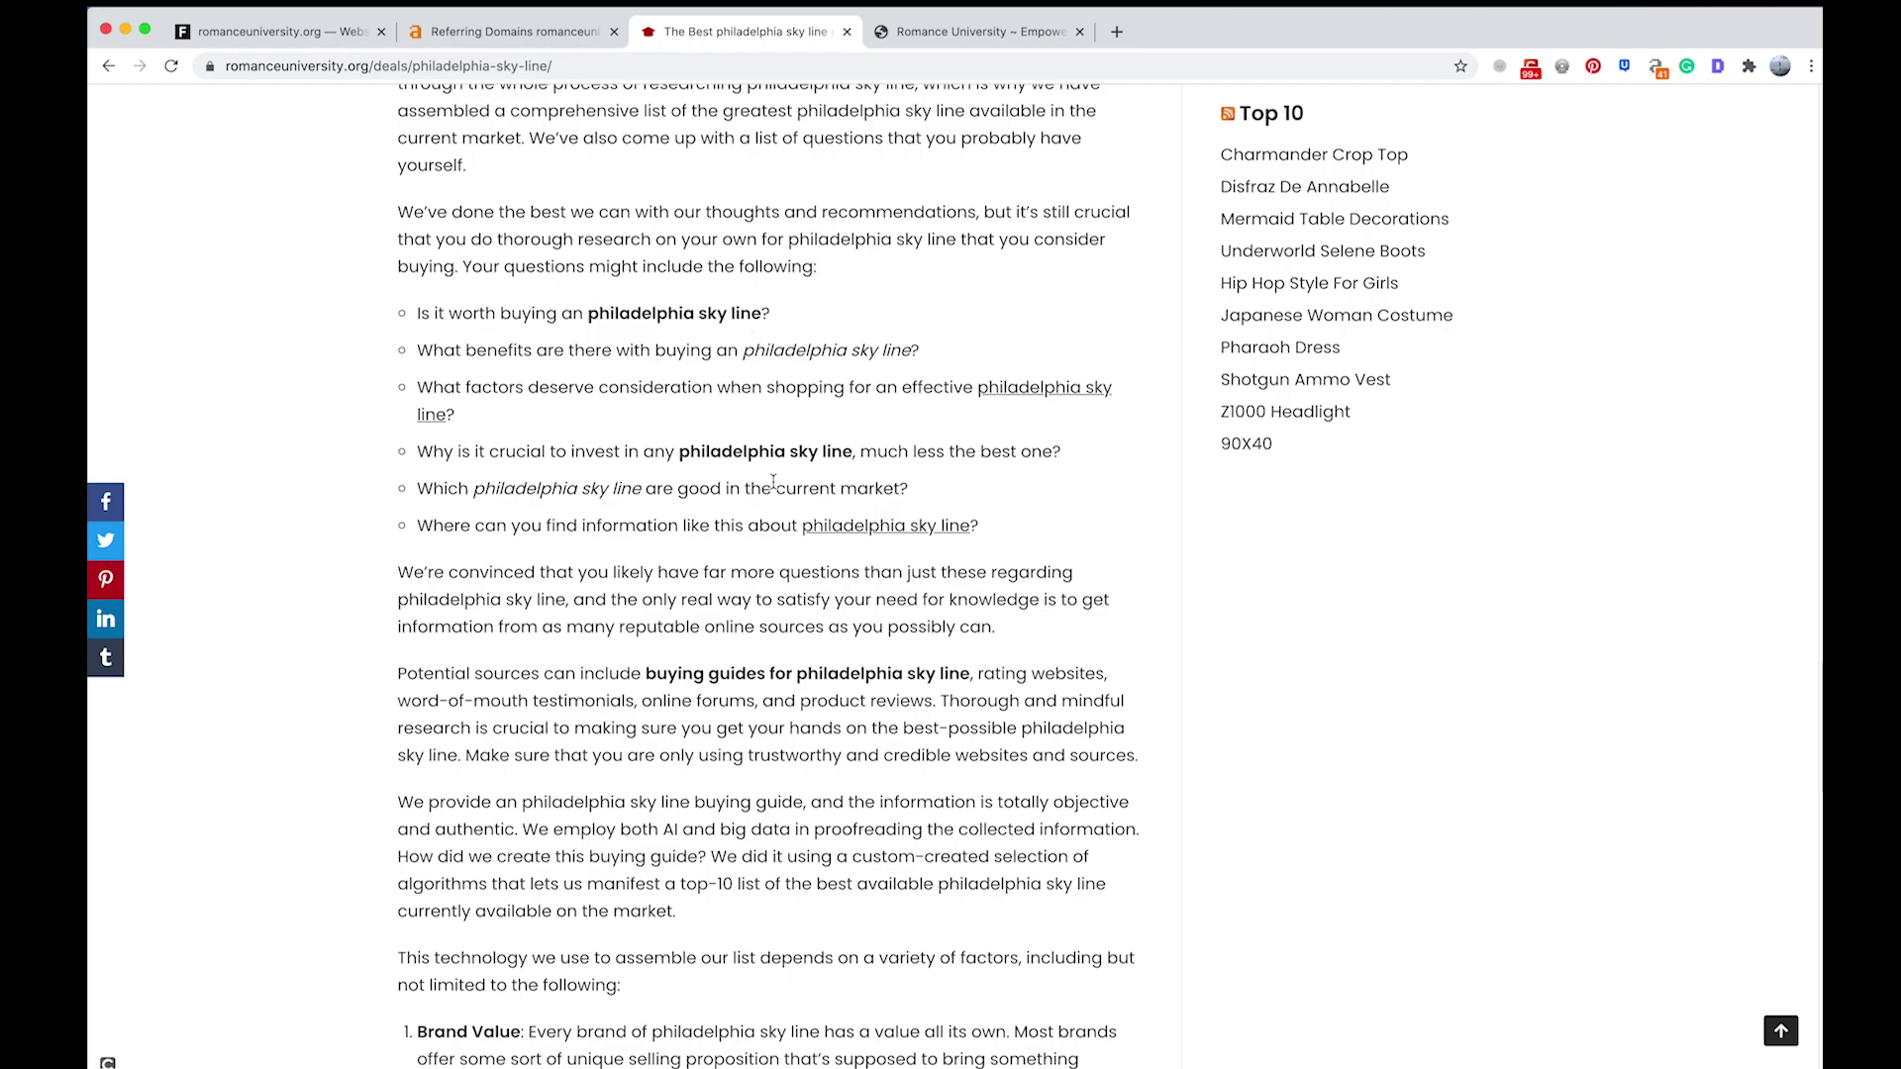
{"action": "scroll", "coordinate": [726, 693], "scroll_direction": "down", "scroll_amount": 10}
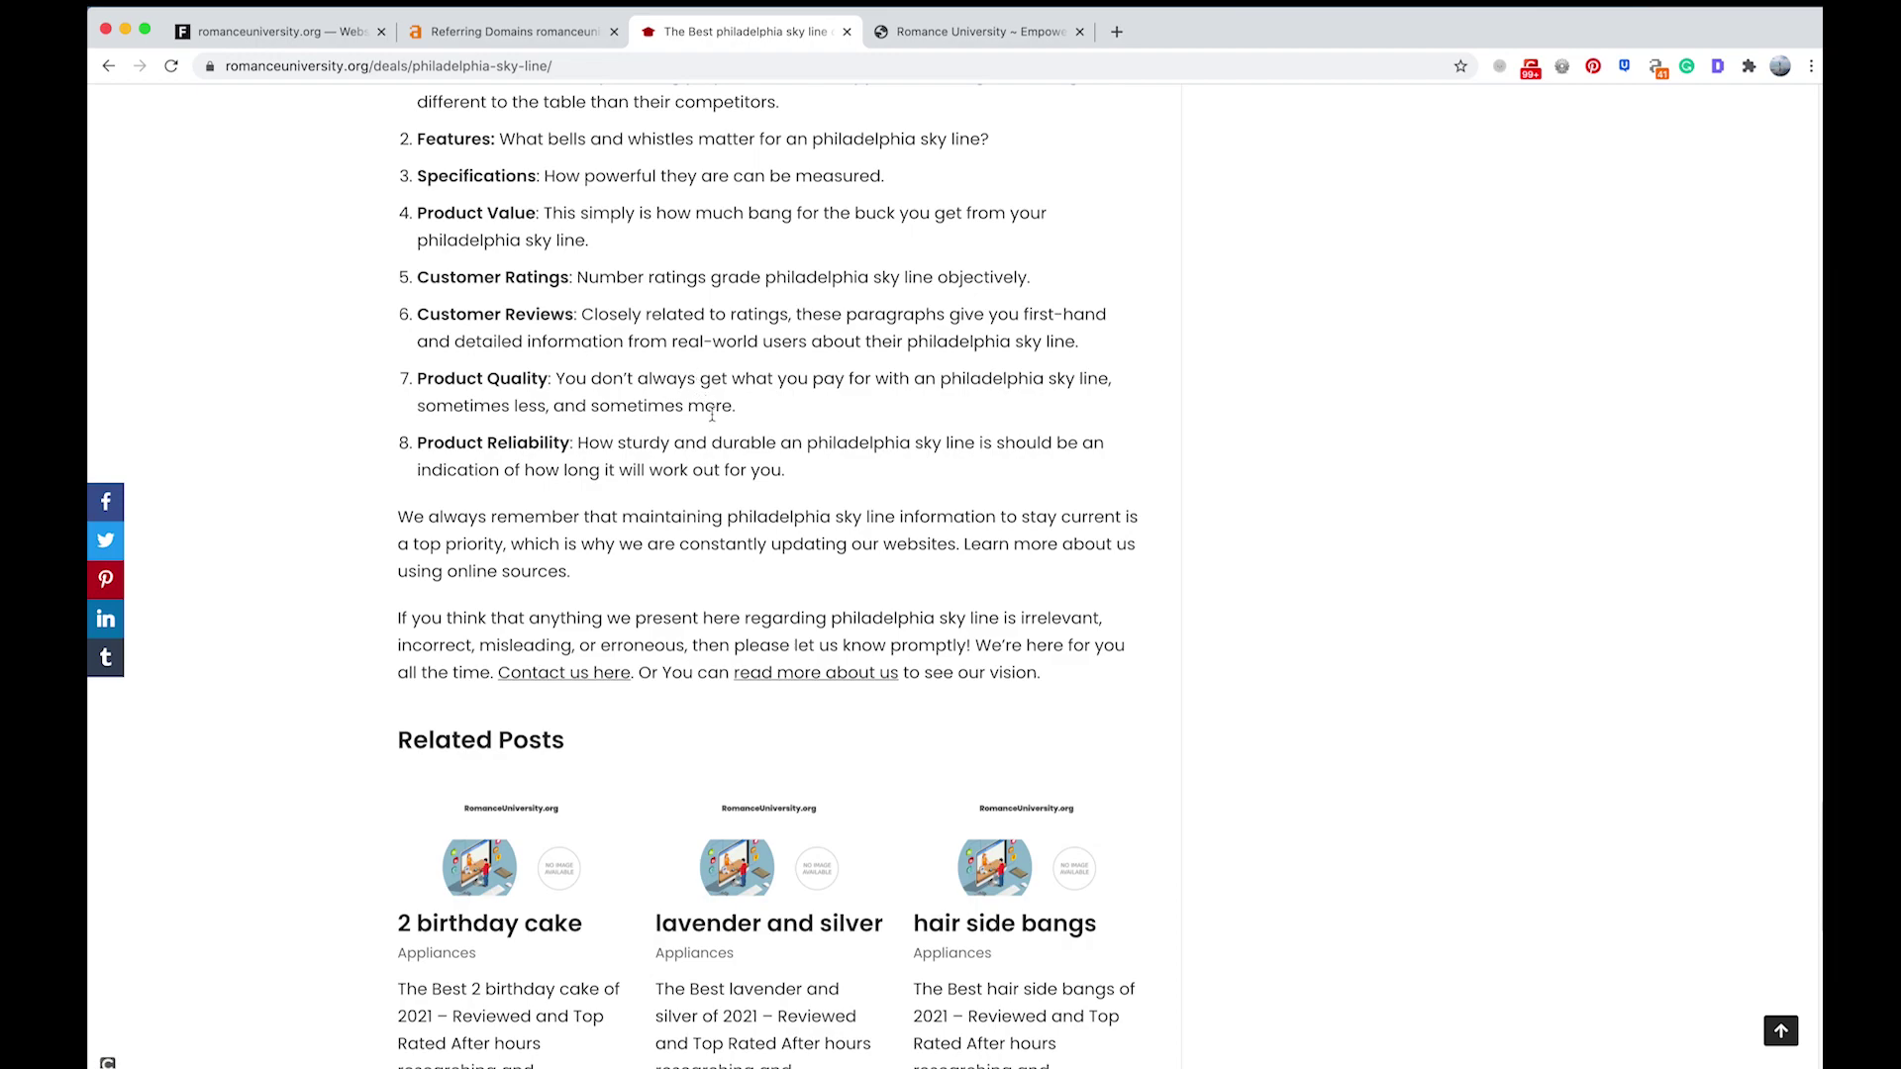
{"action": "scroll", "coordinate": [731, 488], "scroll_direction": "down", "scroll_amount": 5}
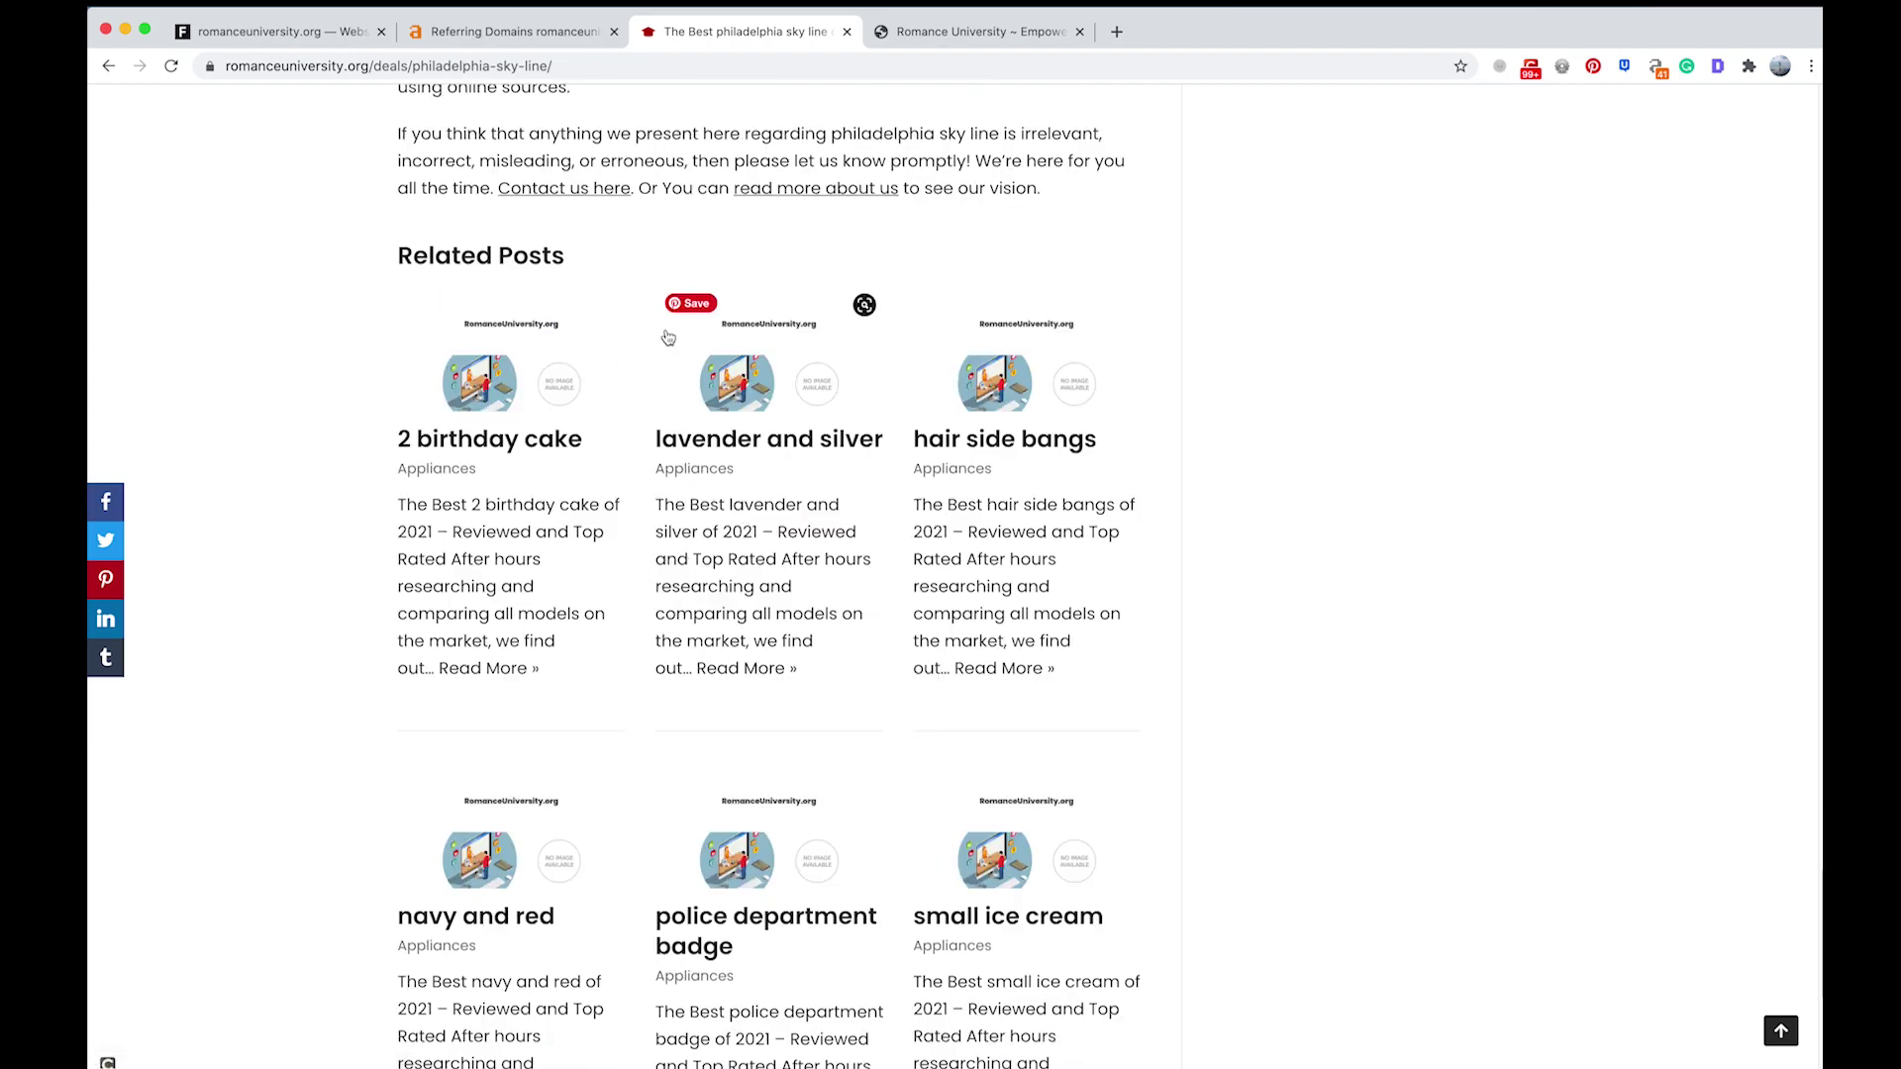
{"action": "scroll", "coordinate": [789, 396], "scroll_direction": "down", "scroll_amount": 4}
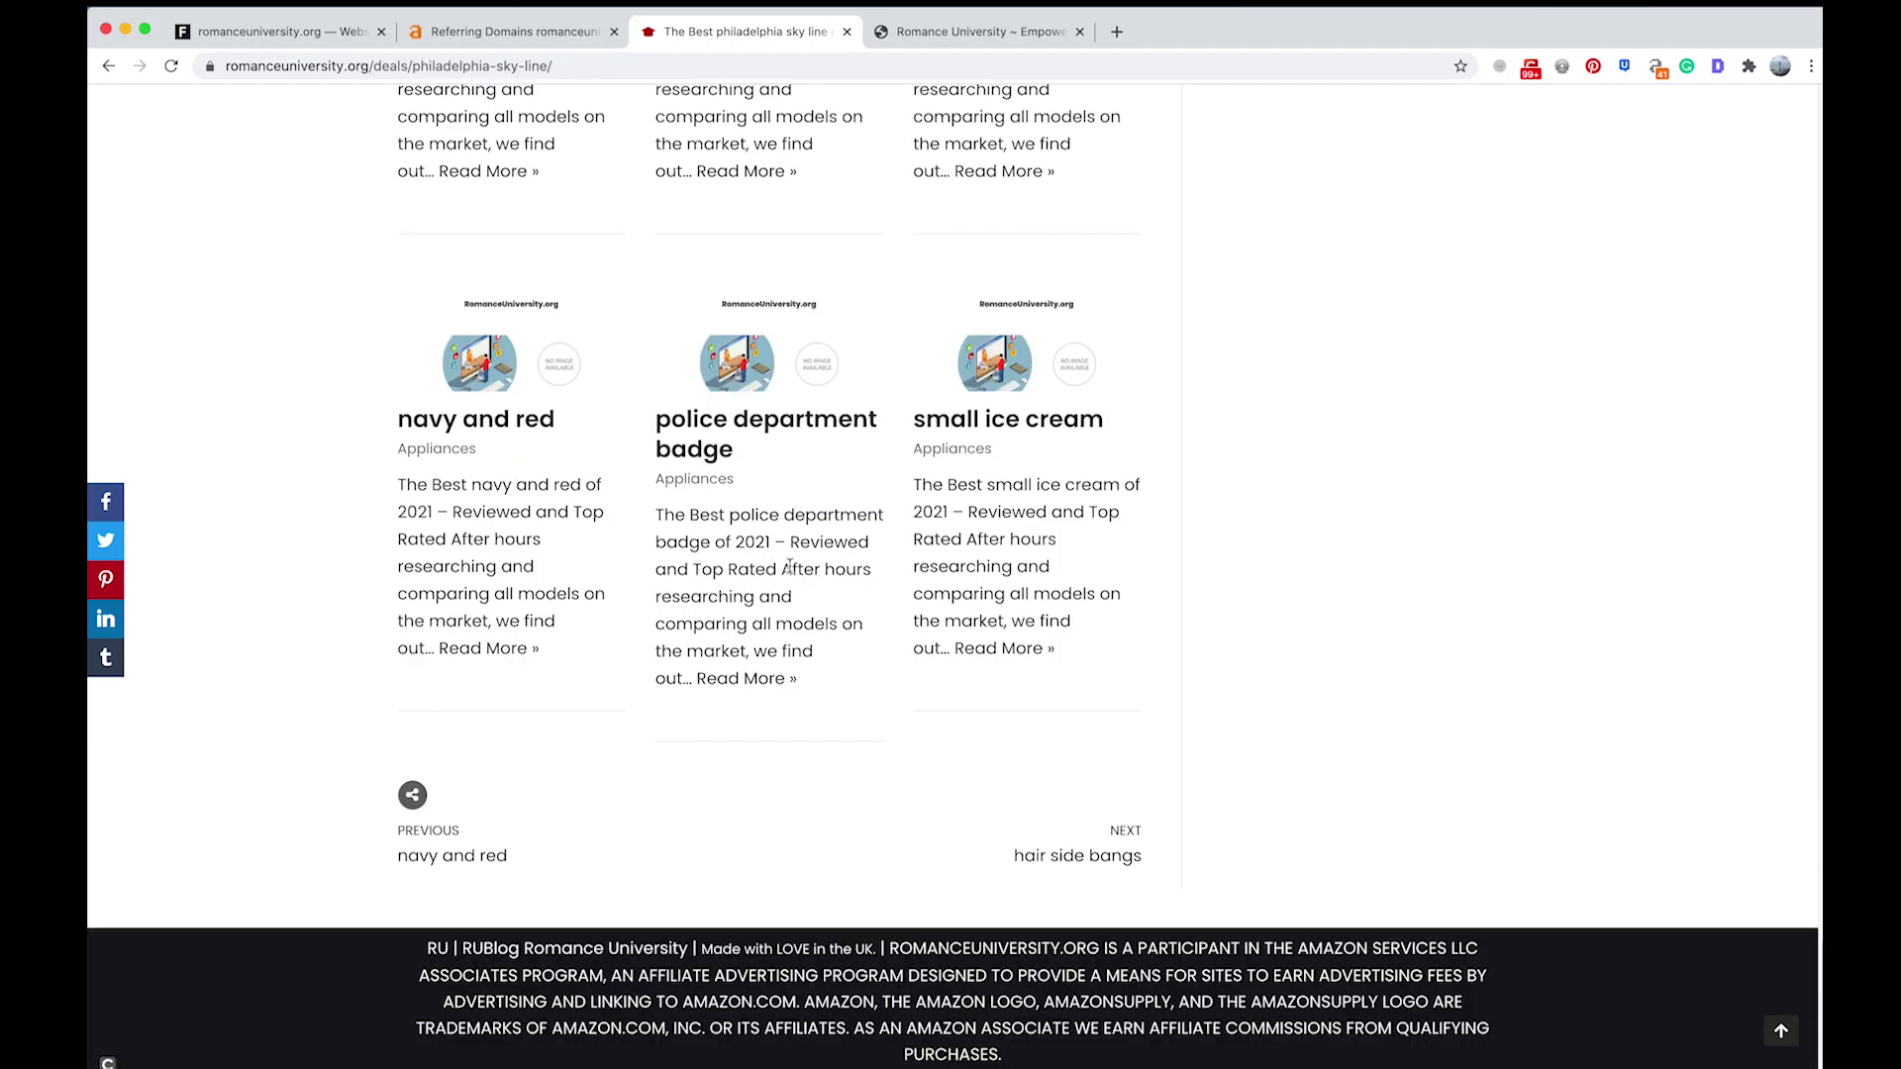
- Look over the whole philadelphia sky line article again, from its heading to the footer and back
{"action": "scroll", "coordinate": [772, 505], "scroll_direction": "up", "scroll_amount": 15}
{"action": "scroll", "coordinate": [754, 510], "scroll_direction": "down", "scroll_amount": 10}
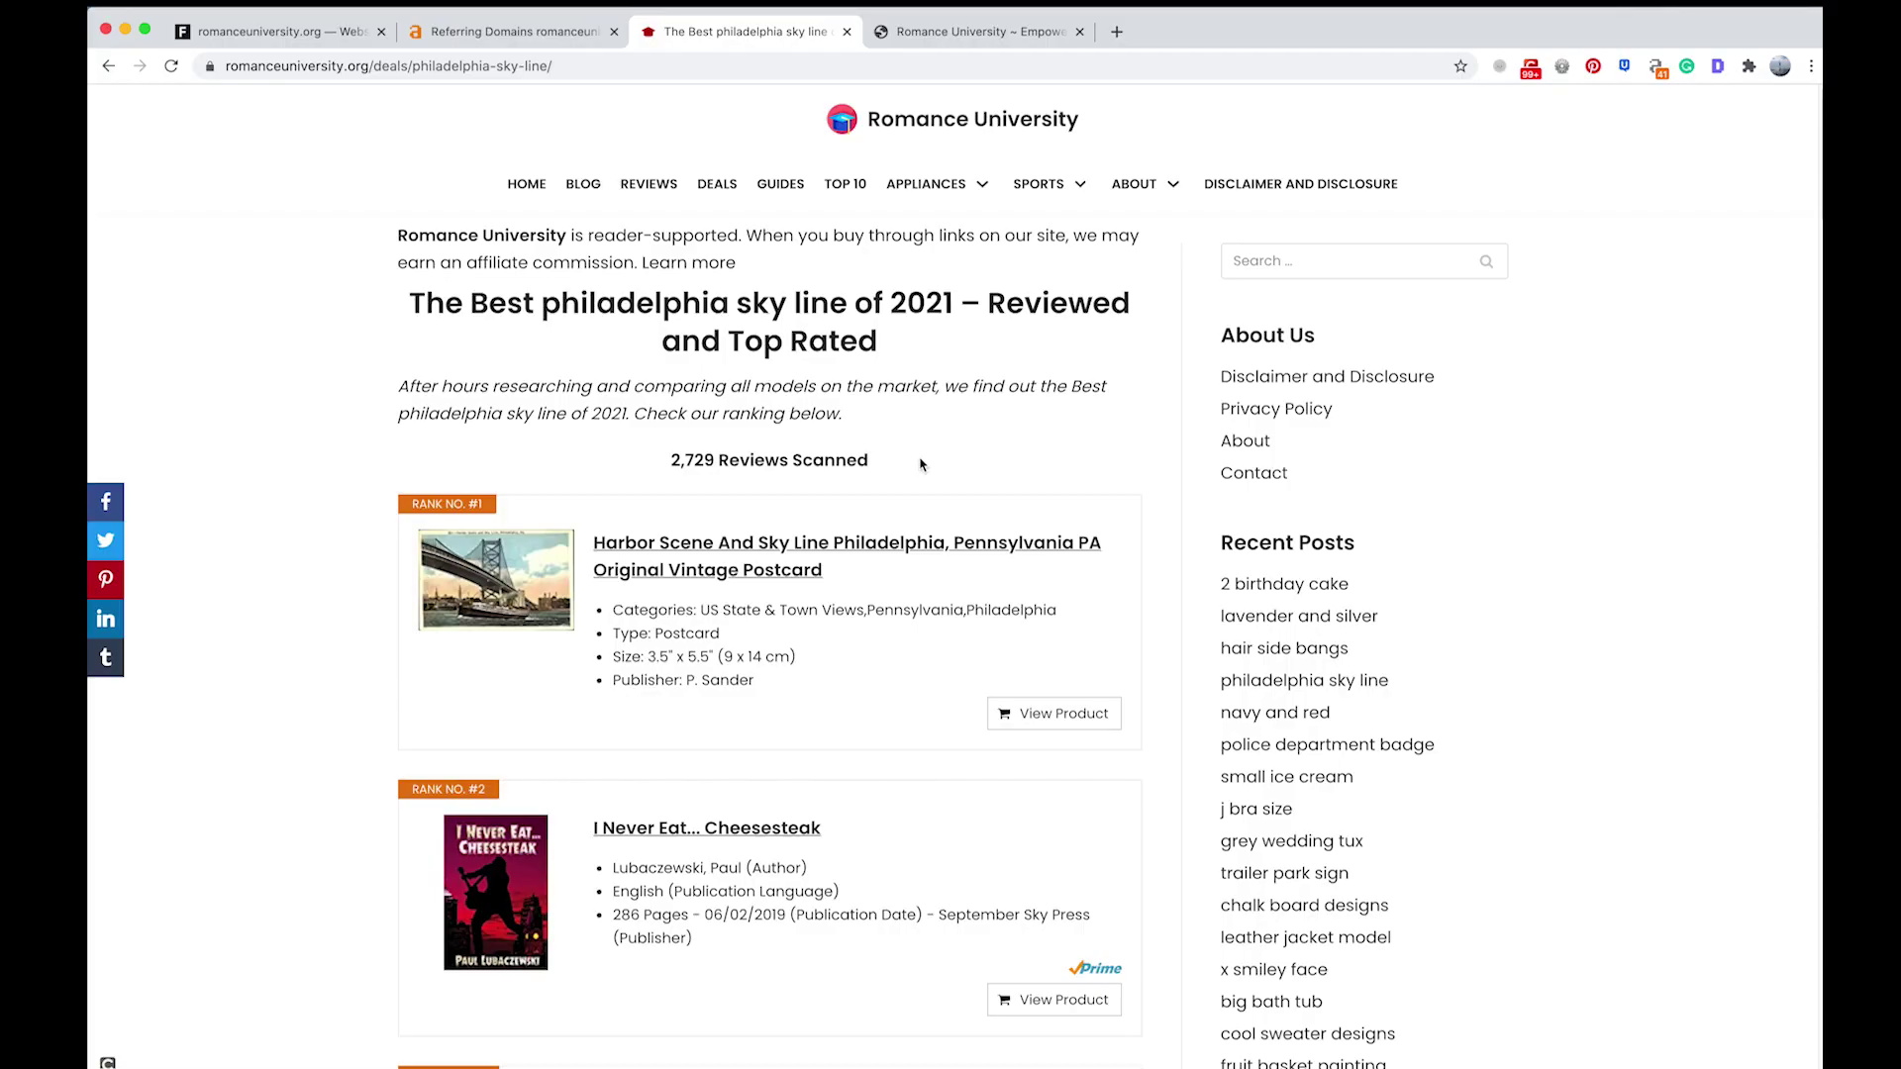
{"action": "scroll", "coordinate": [867, 485], "scroll_direction": "down", "scroll_amount": 15}
{"action": "scroll", "coordinate": [881, 542], "scroll_direction": "down", "scroll_amount": 20}
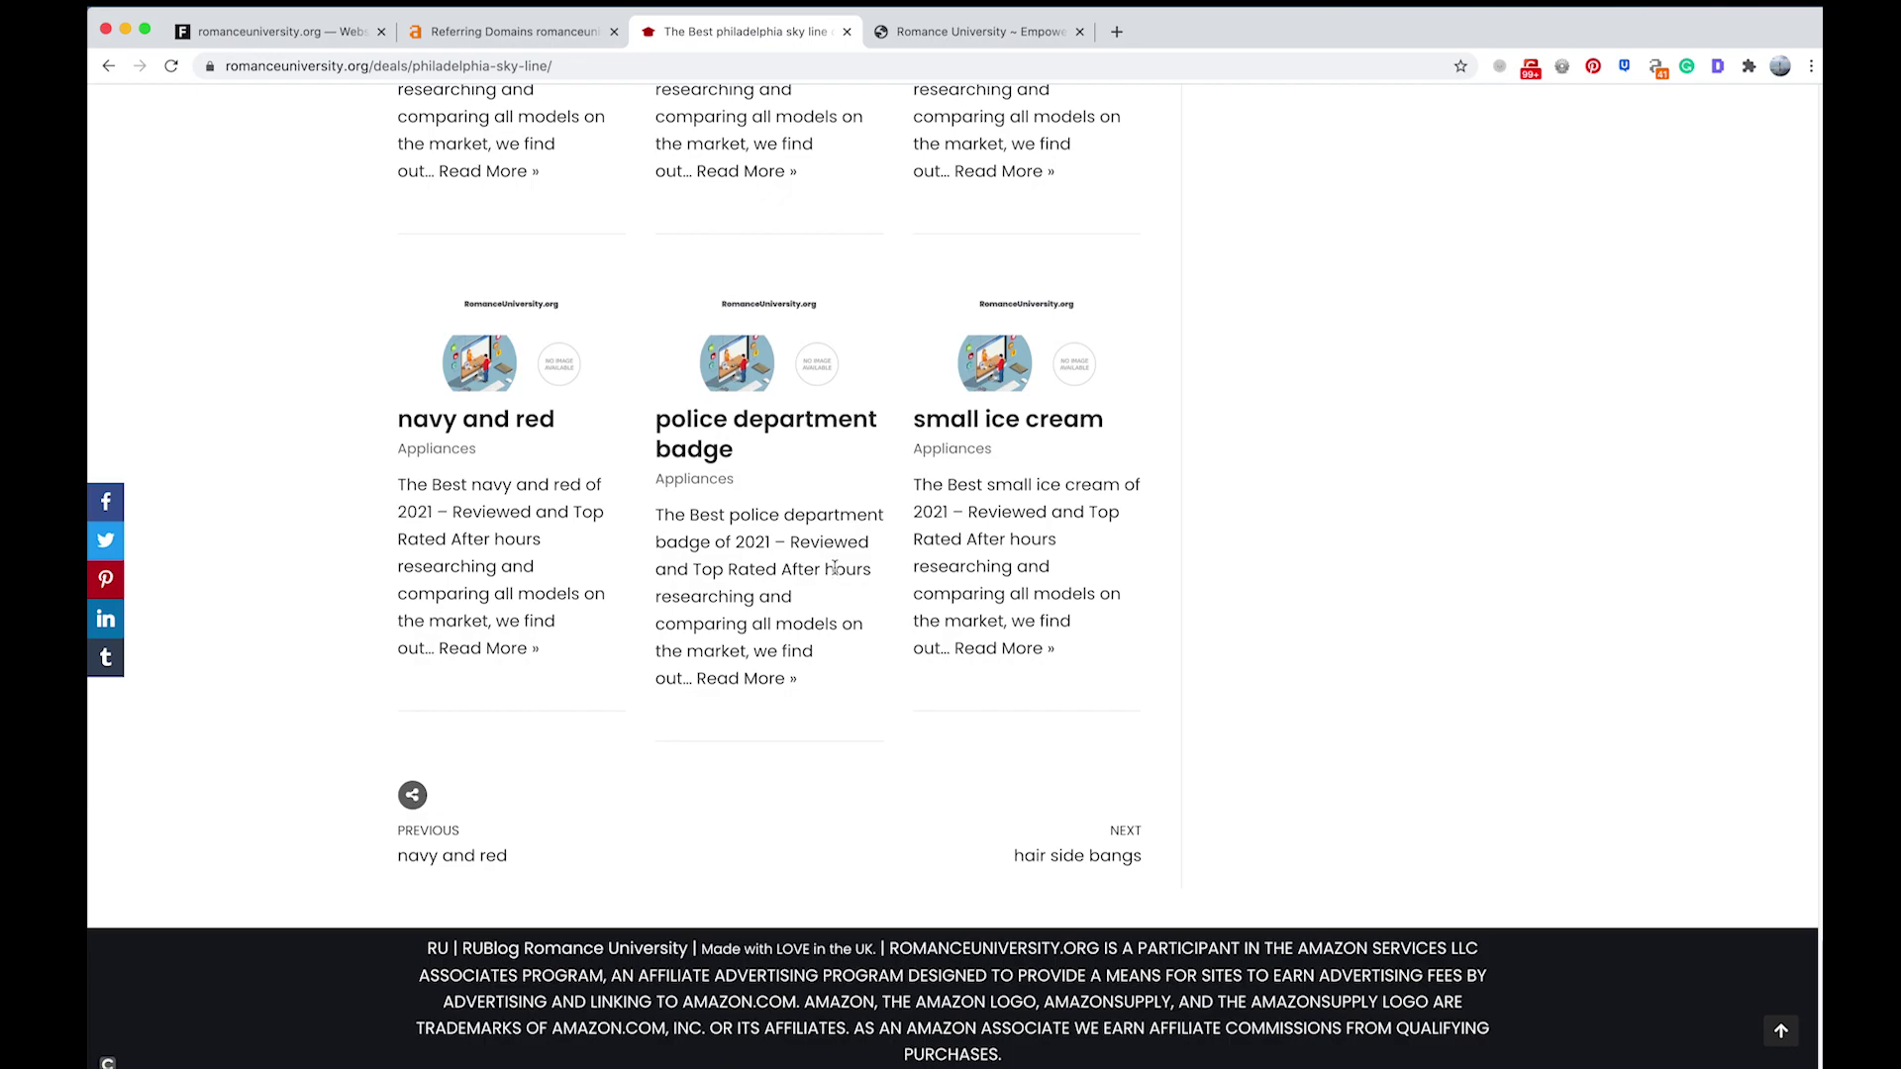
{"action": "scroll", "coordinate": [834, 564], "scroll_direction": "up", "scroll_amount": 20}
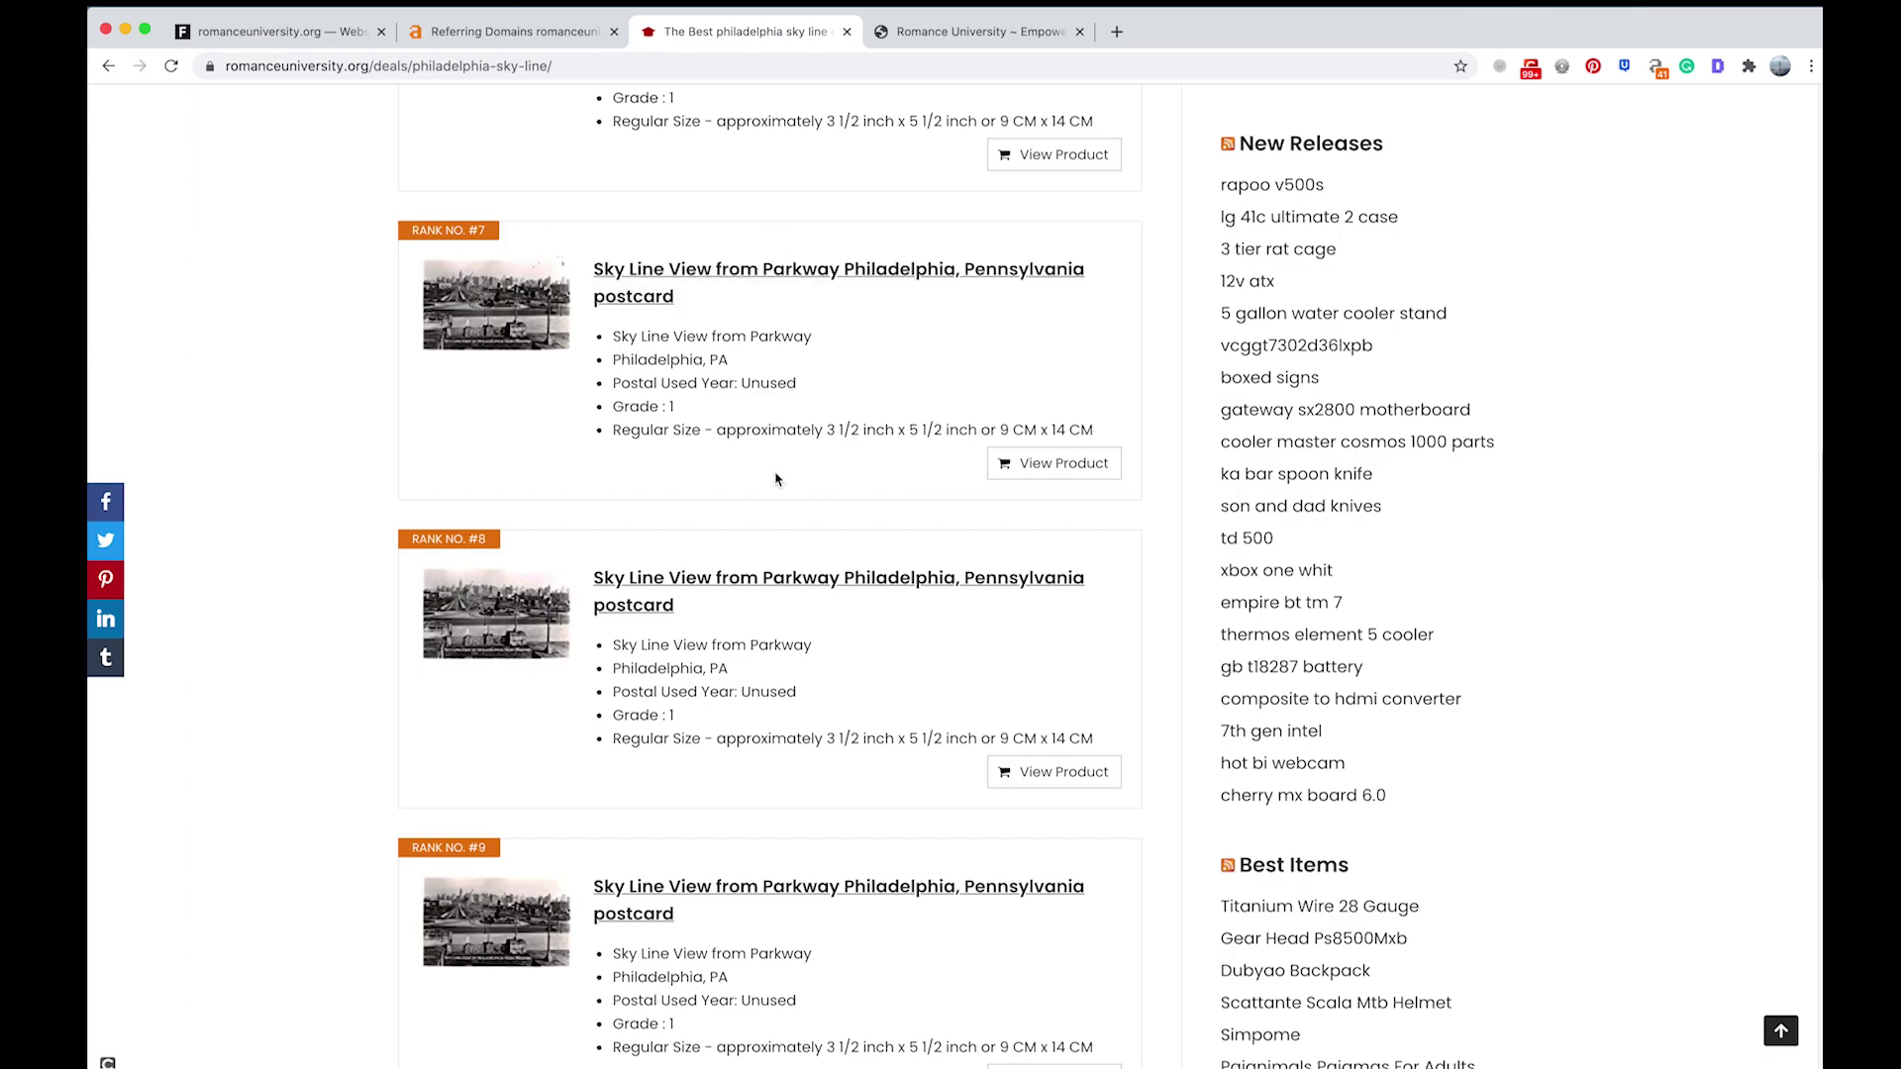
{"action": "scroll", "coordinate": [1058, 607], "scroll_direction": "up", "scroll_amount": 20}
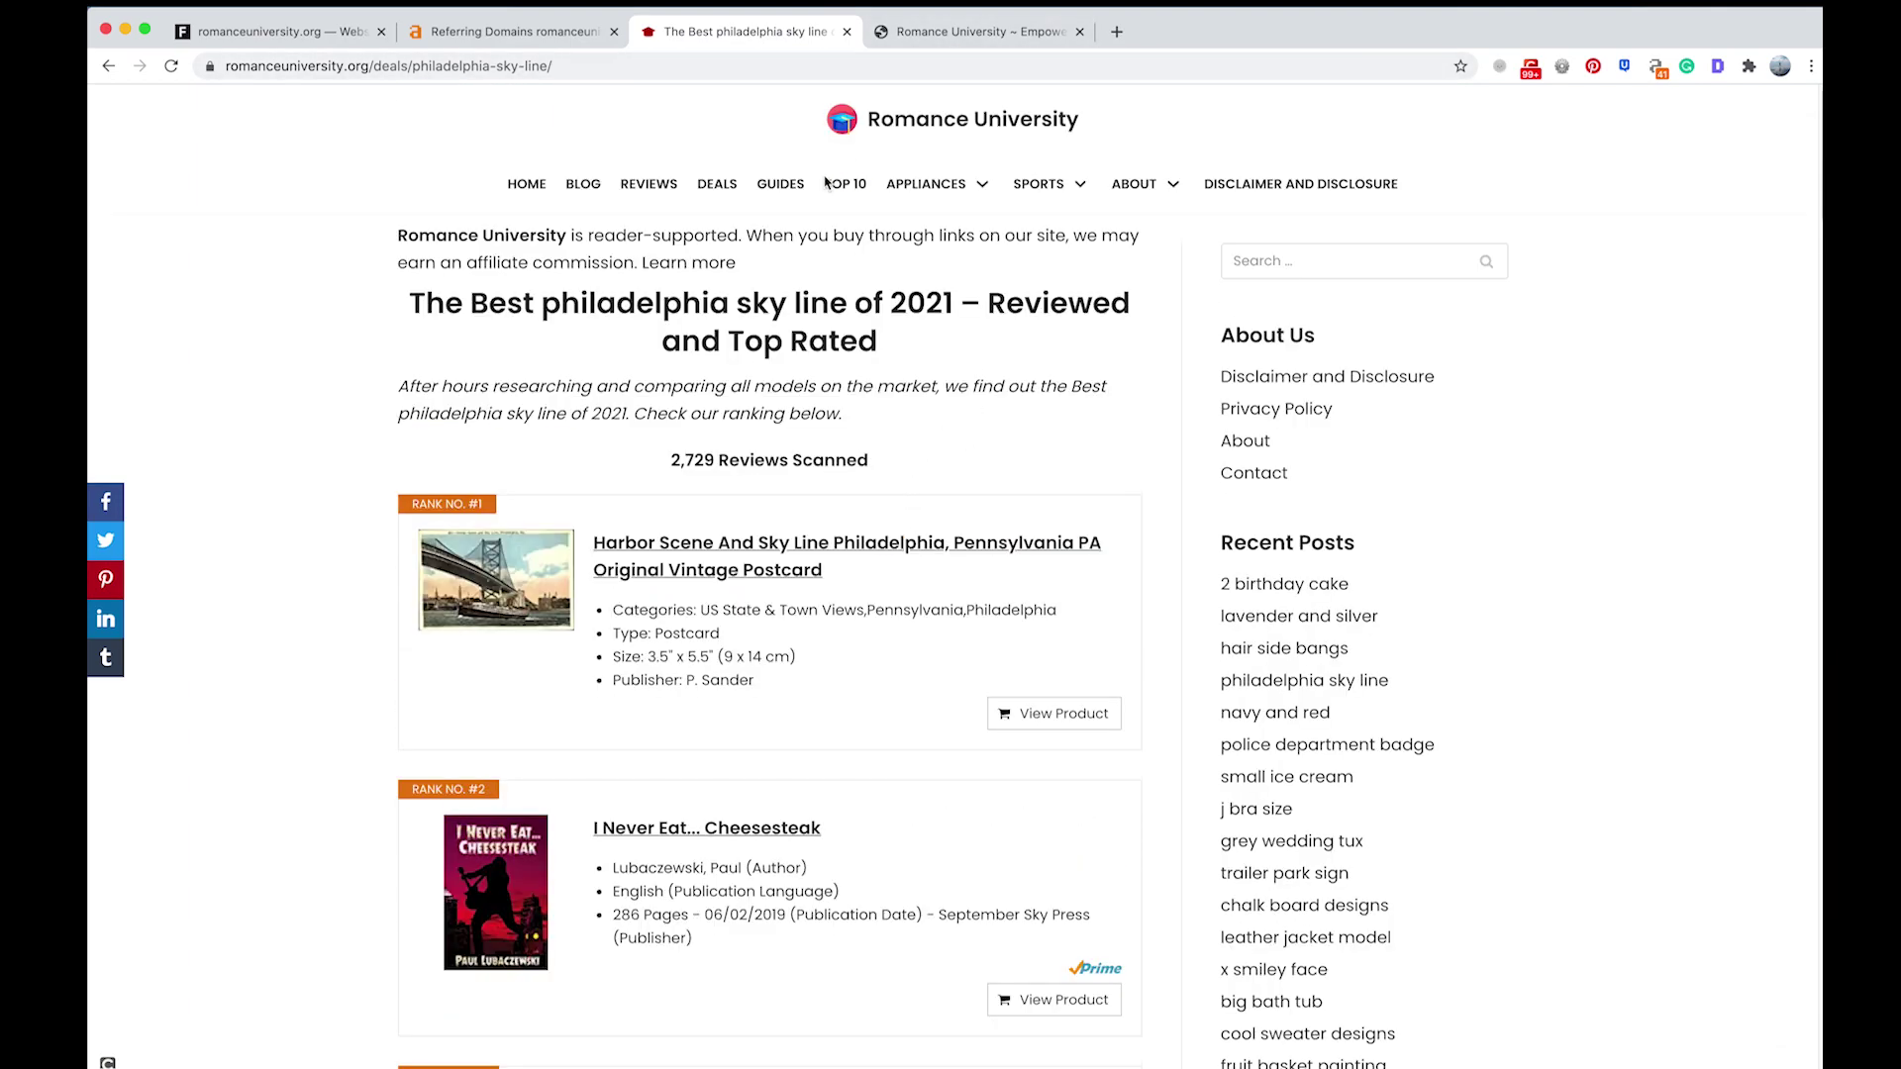
- Open the site's Deals category and view its 20 monitor hdmi post
{"action": "mouse_move", "coordinate": [1039, 188]}
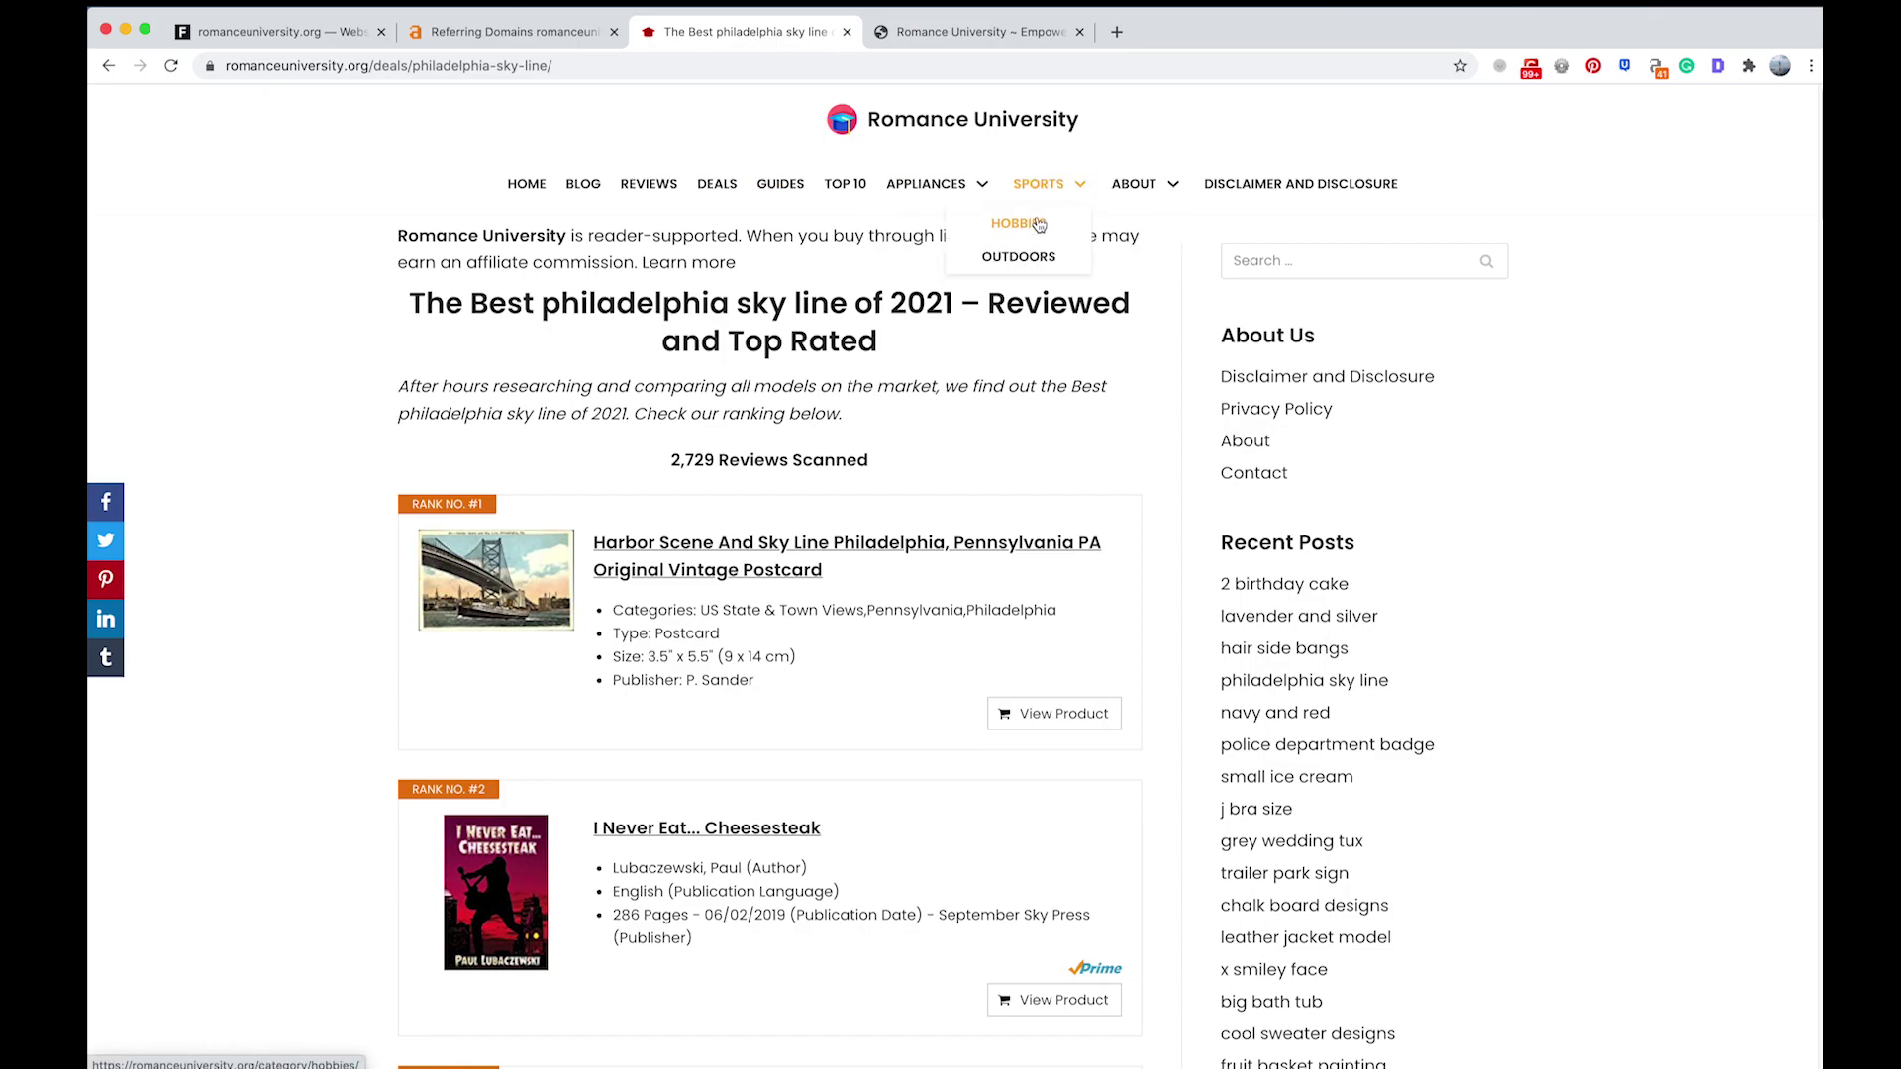
{"action": "left_click", "coordinate": [726, 196]}
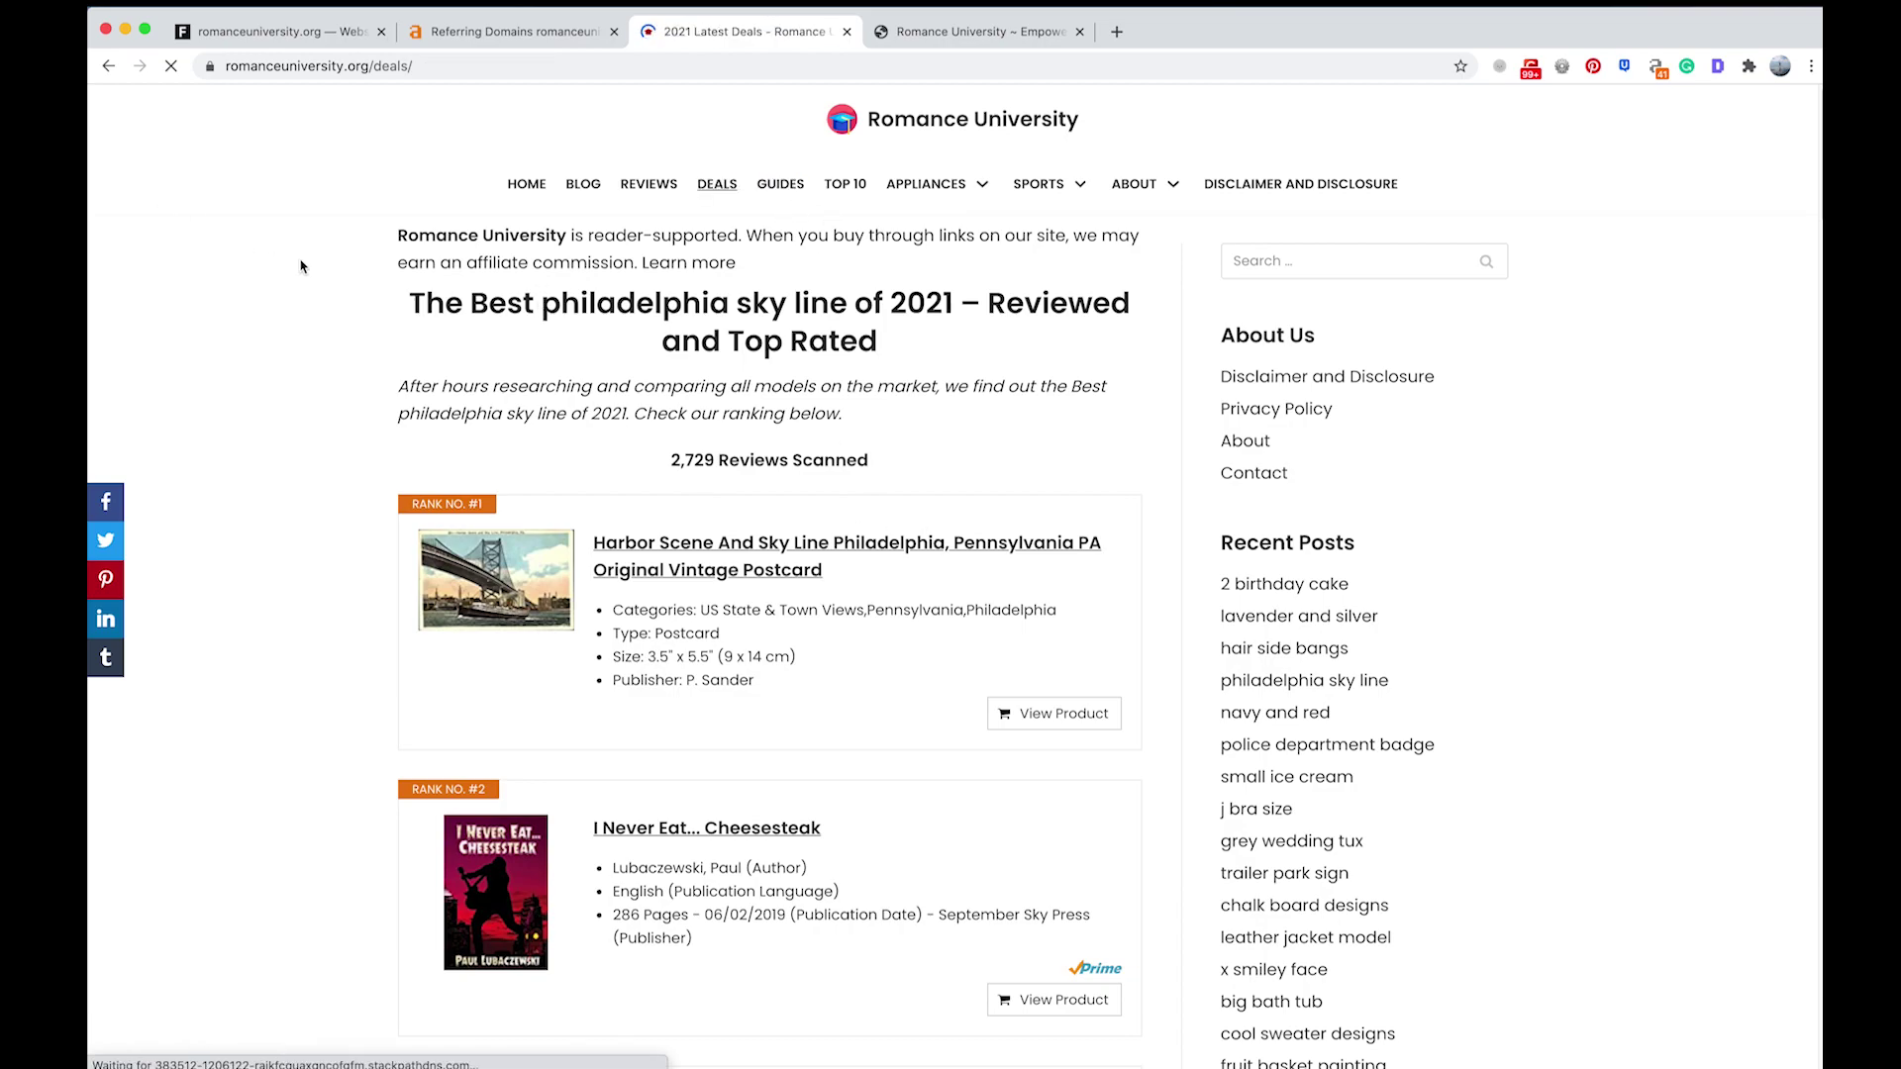
{"action": "left_click", "coordinate": [948, 473]}
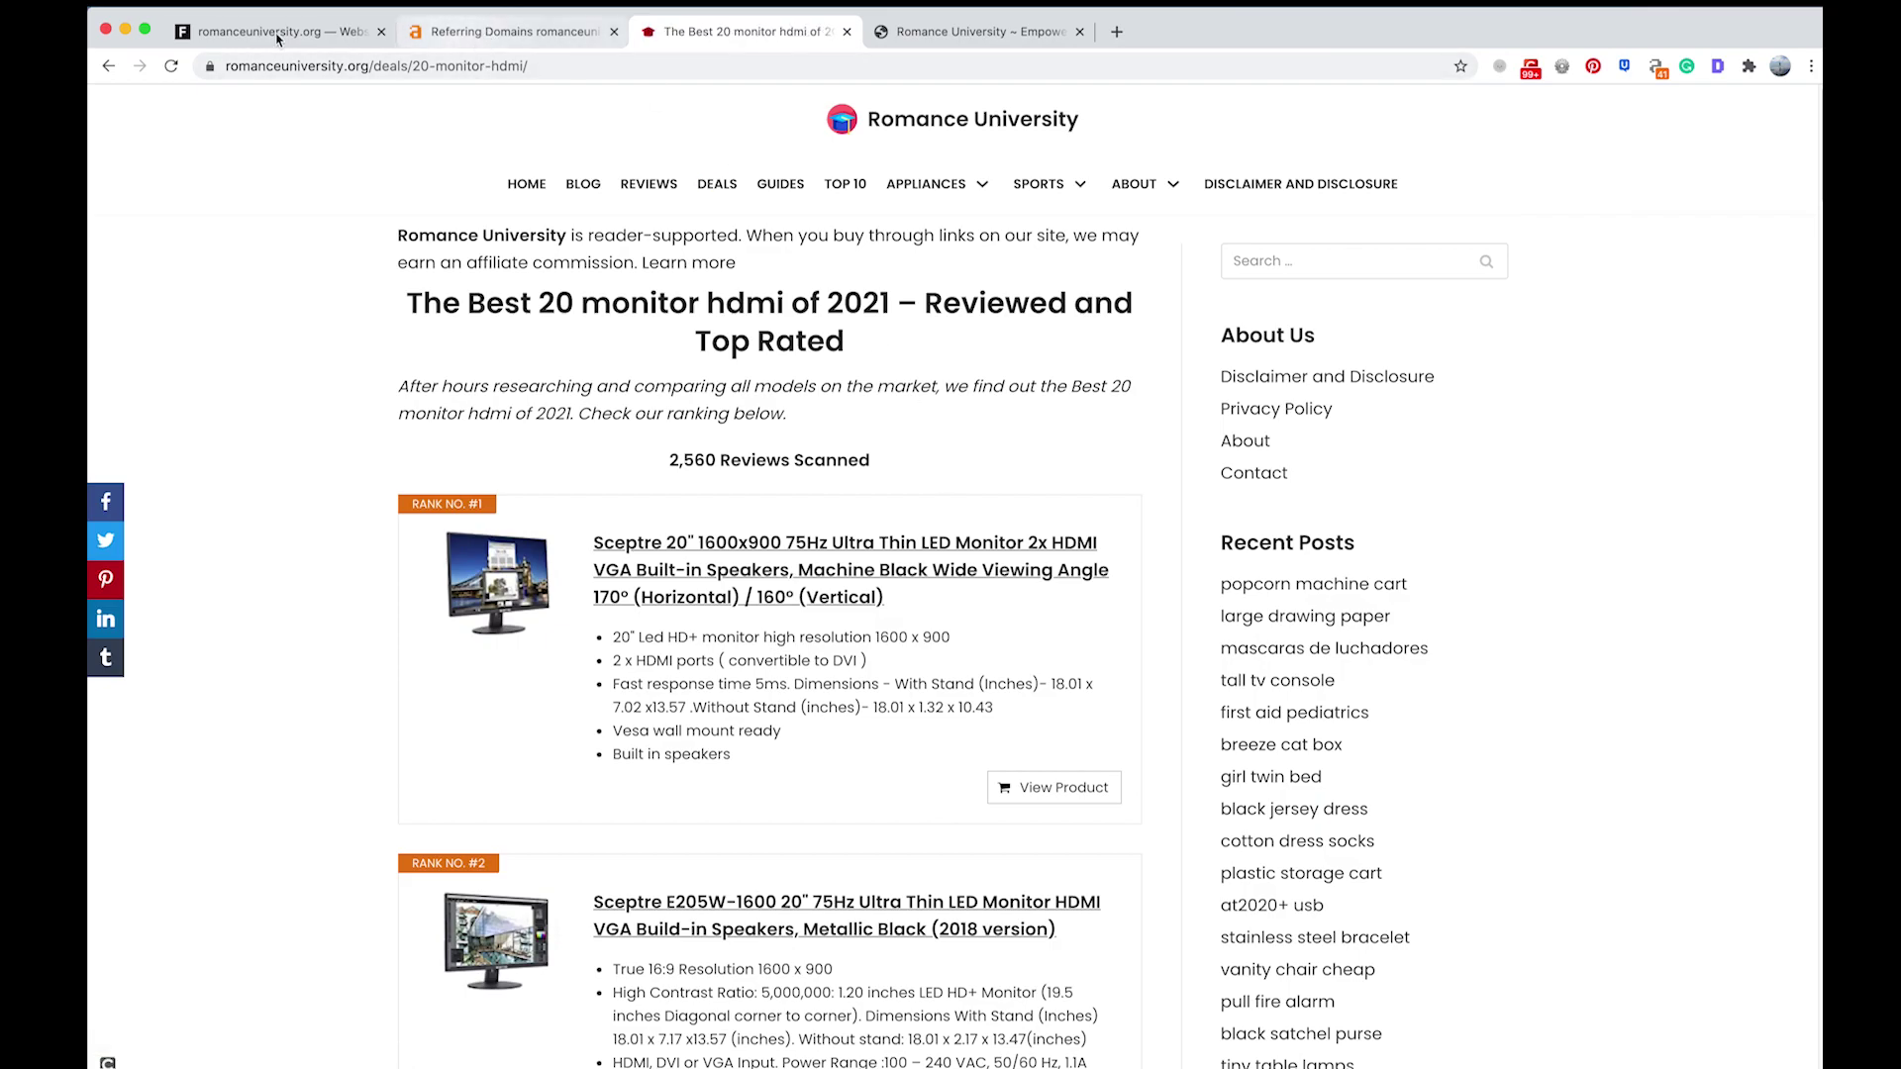
- Return to the Flippa listing and review its traffic analysis, monthly visitor figures, top channels and monthly revenue and profit table
{"action": "left_click", "coordinate": [318, 37]}
{"action": "scroll", "coordinate": [1009, 700], "scroll_direction": "down", "scroll_amount": 5}
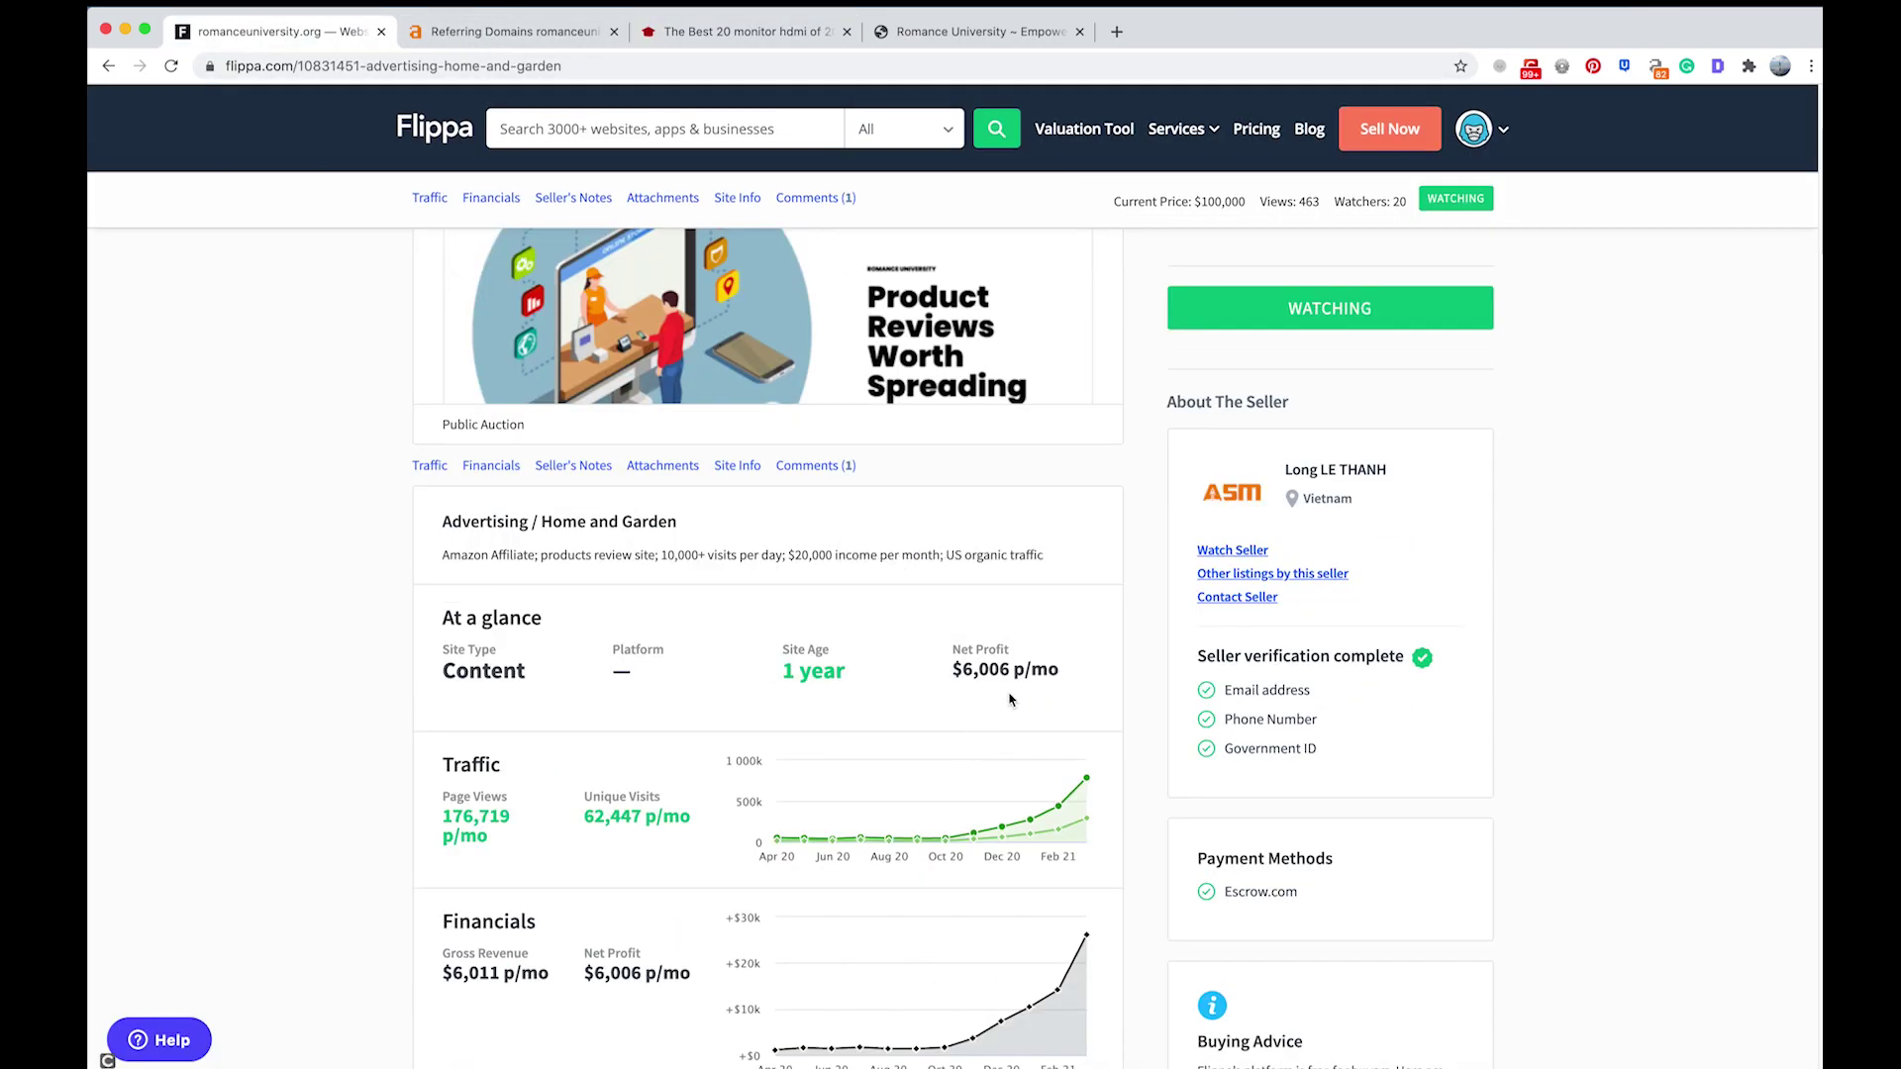
{"action": "scroll", "coordinate": [916, 791], "scroll_direction": "down", "scroll_amount": 6}
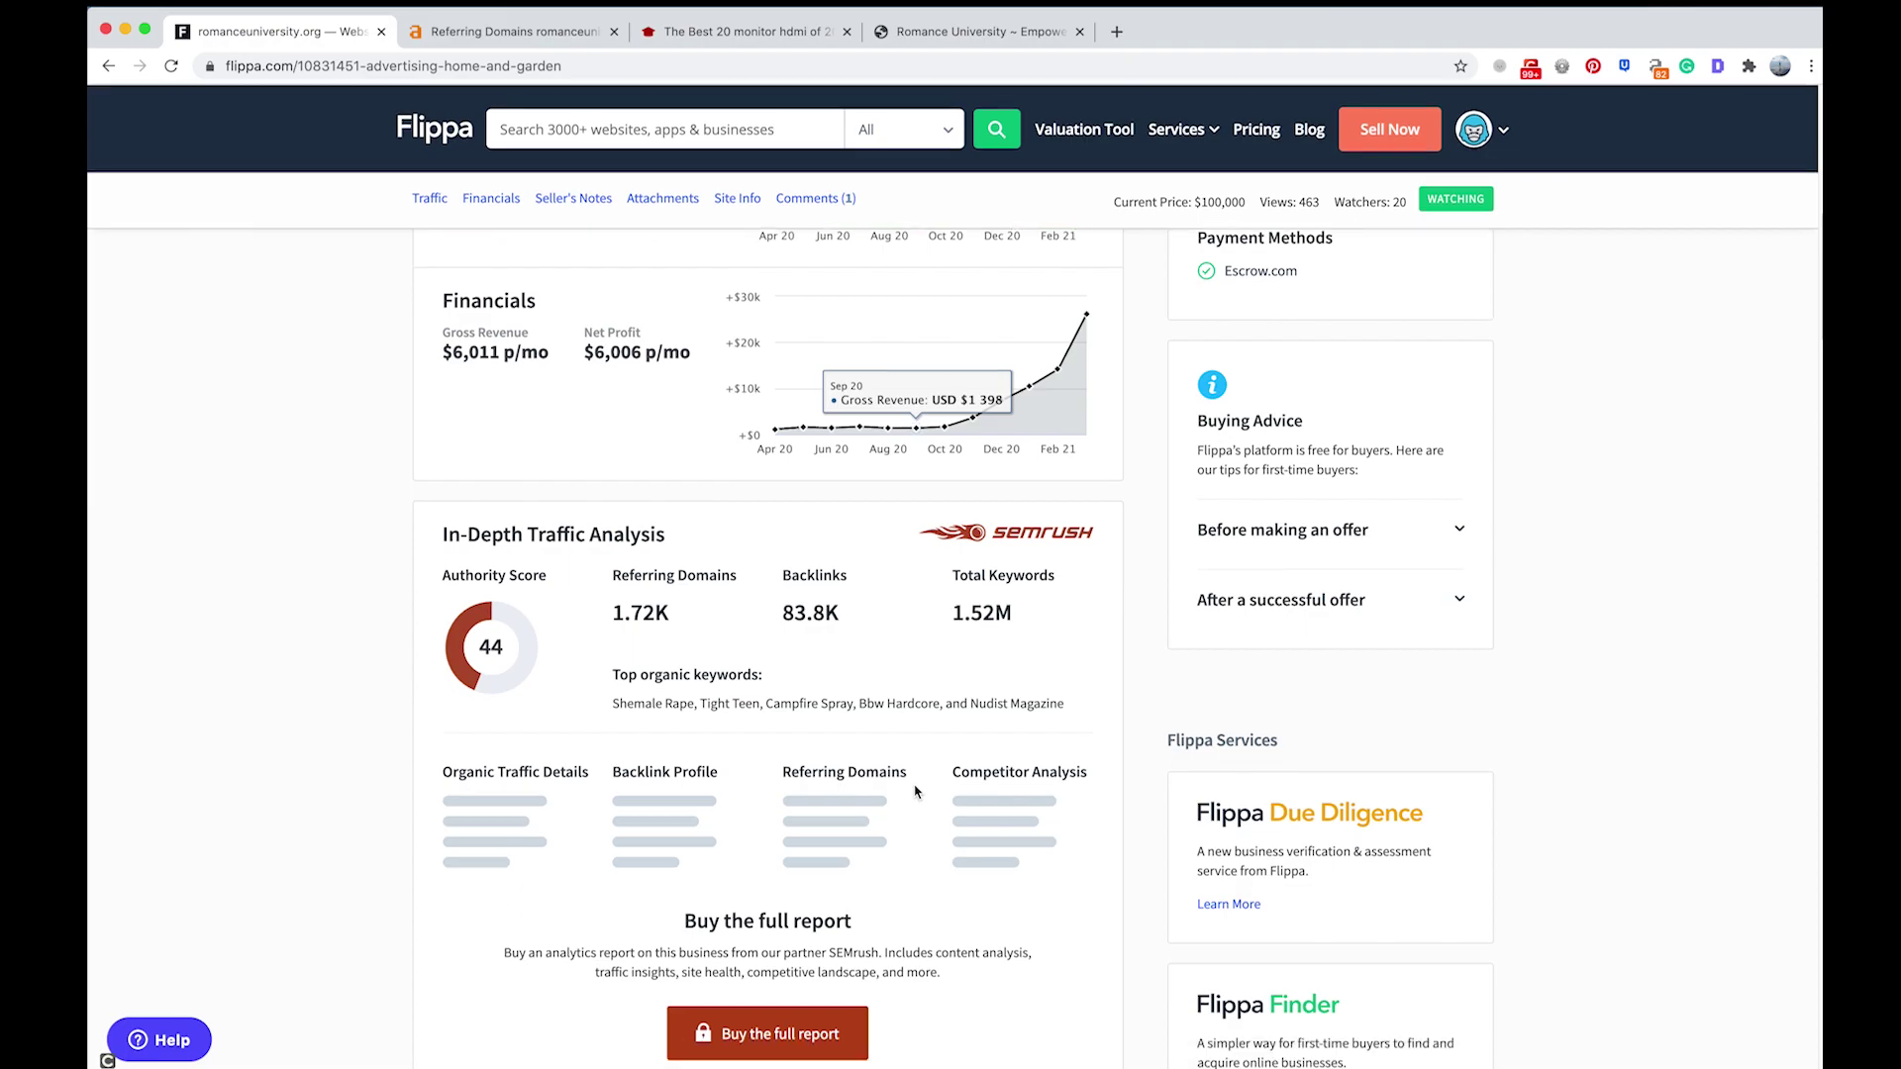
{"action": "scroll", "coordinate": [916, 791], "scroll_direction": "down", "scroll_amount": 12}
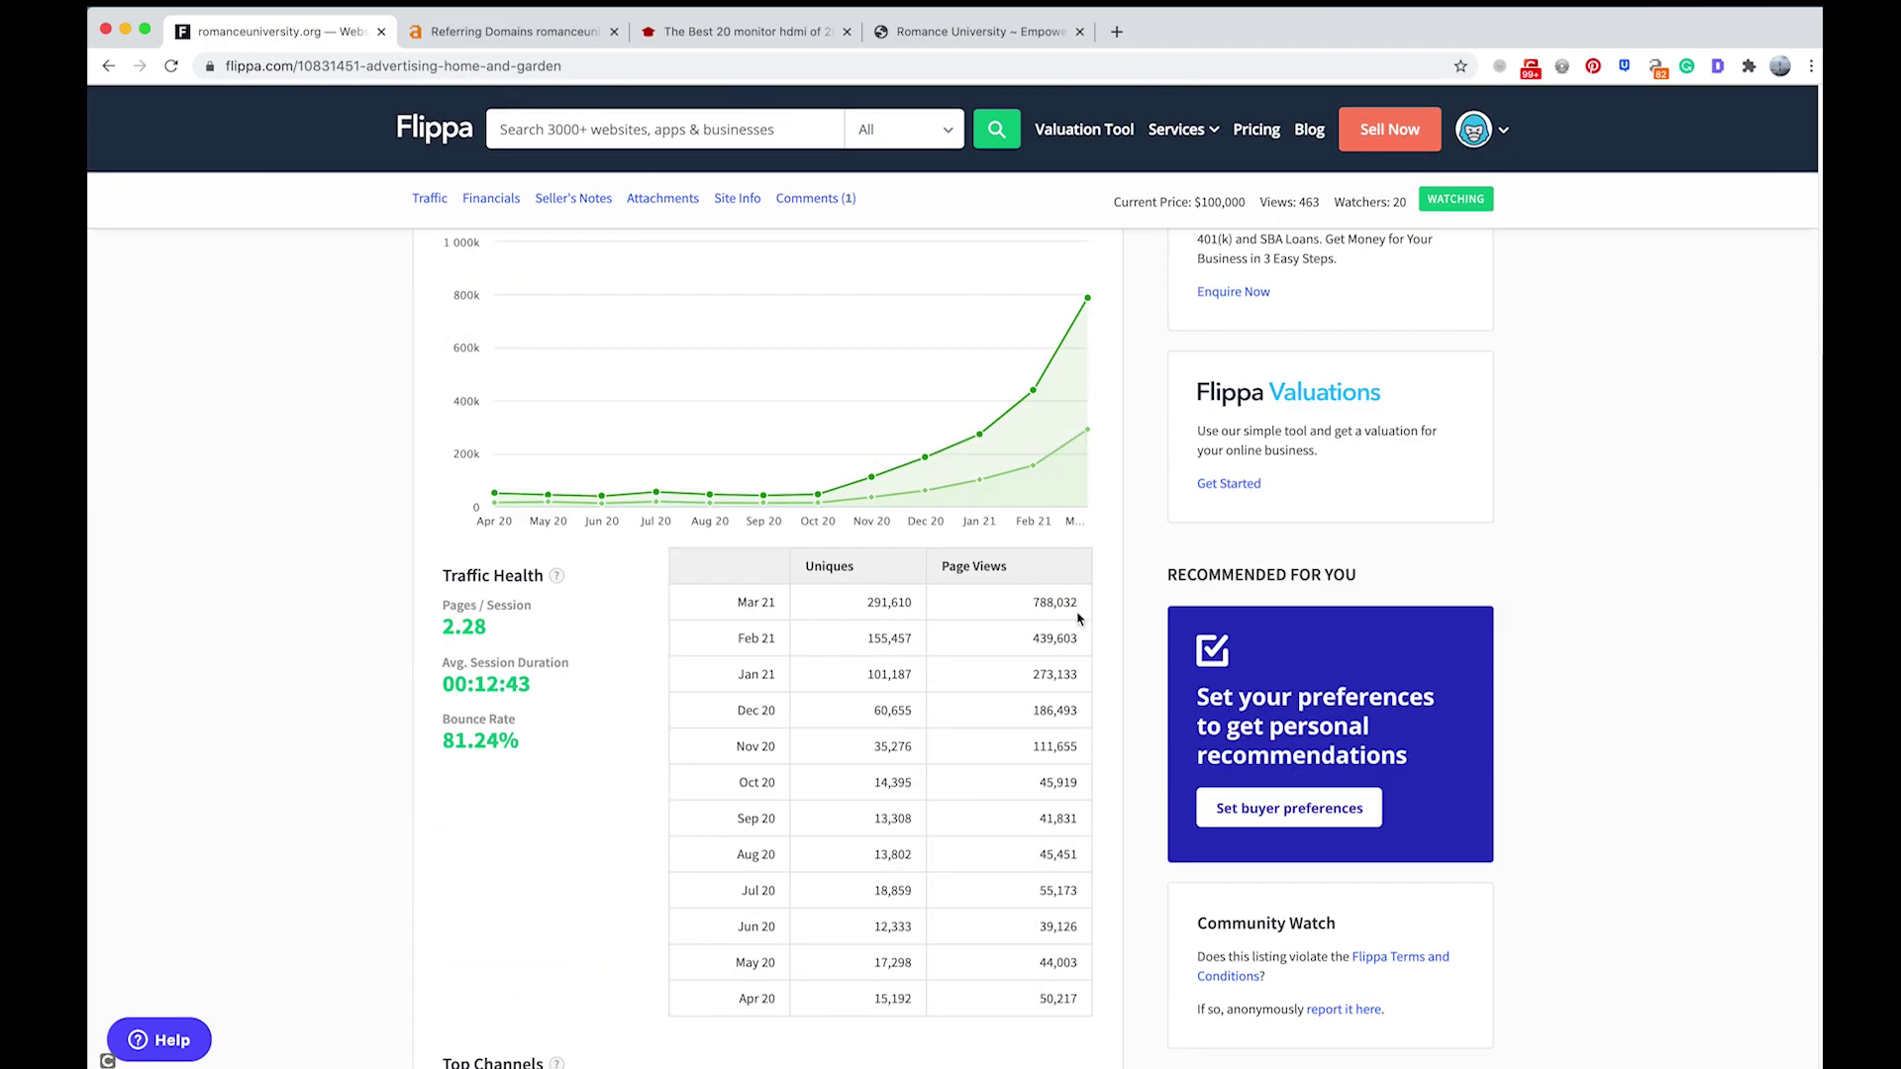
{"action": "scroll", "coordinate": [1047, 778], "scroll_direction": "down", "scroll_amount": 3}
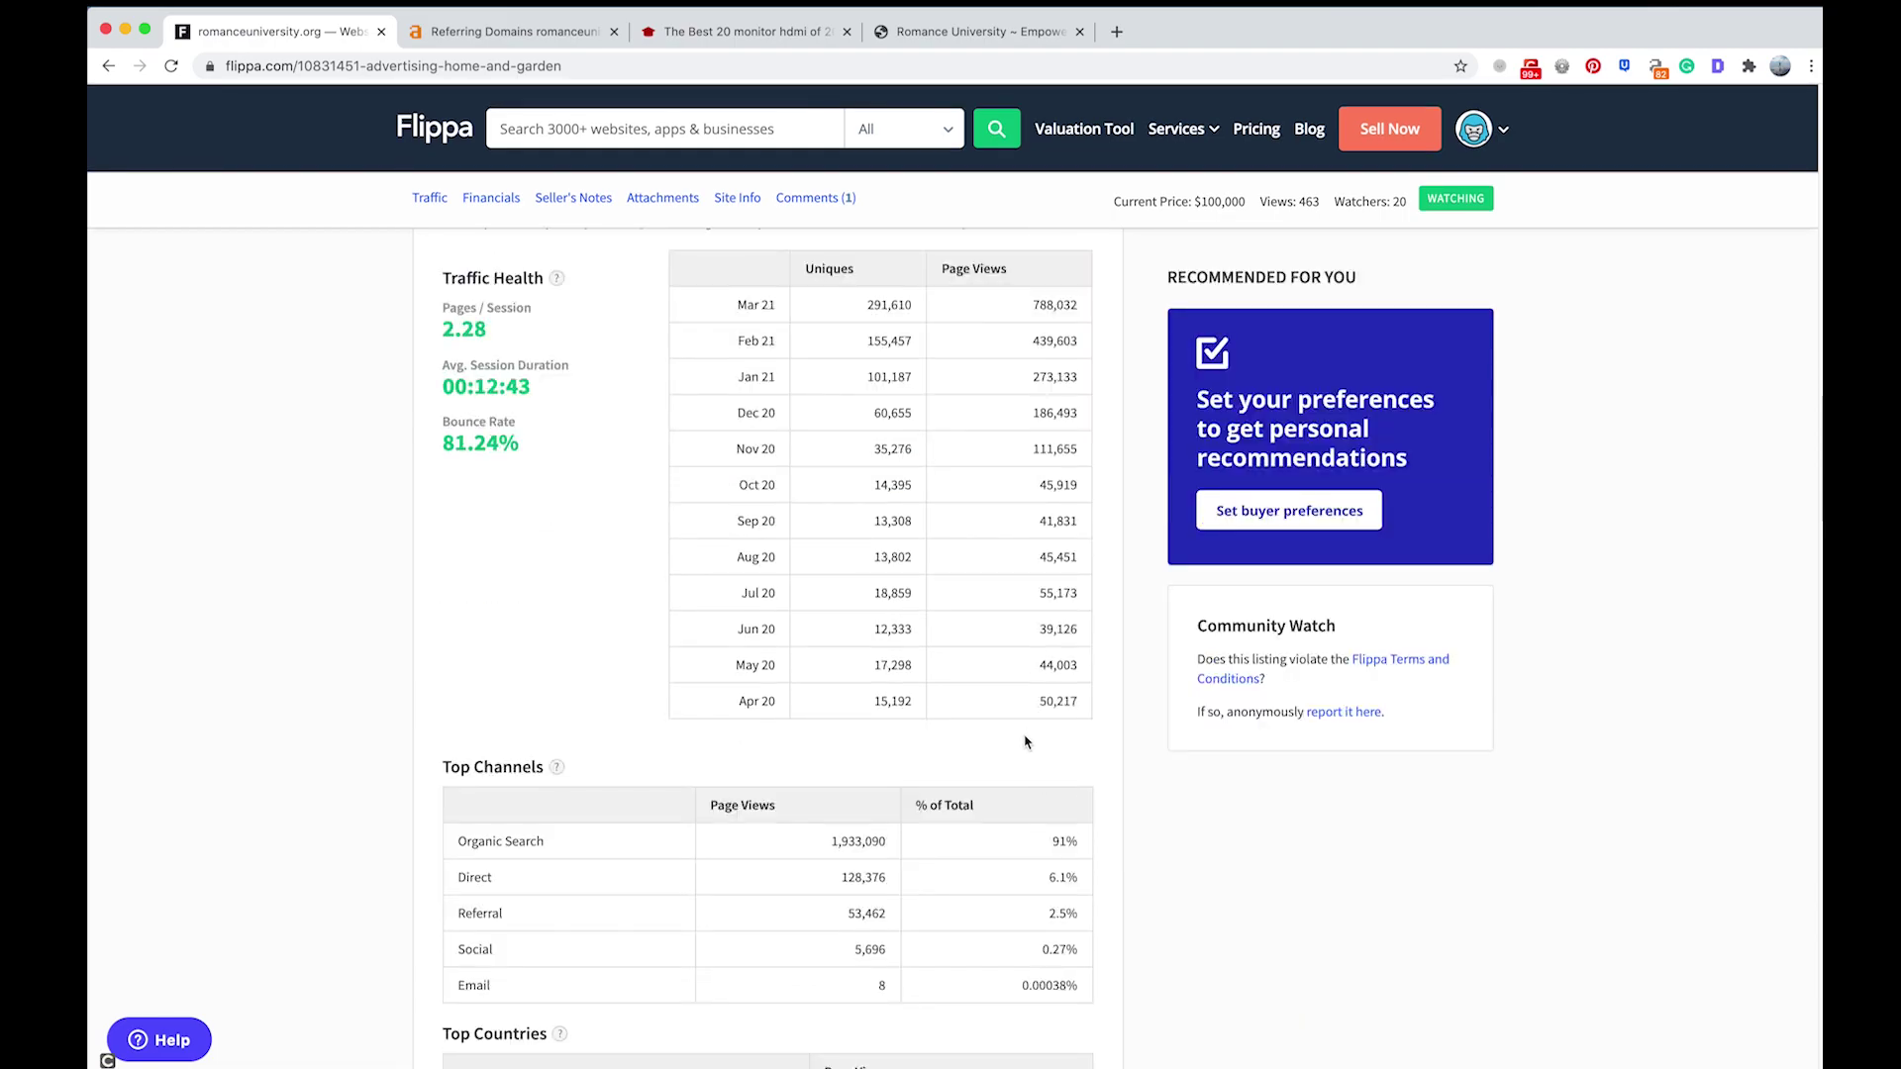
{"action": "scroll", "coordinate": [1028, 749], "scroll_direction": "down", "scroll_amount": 20}
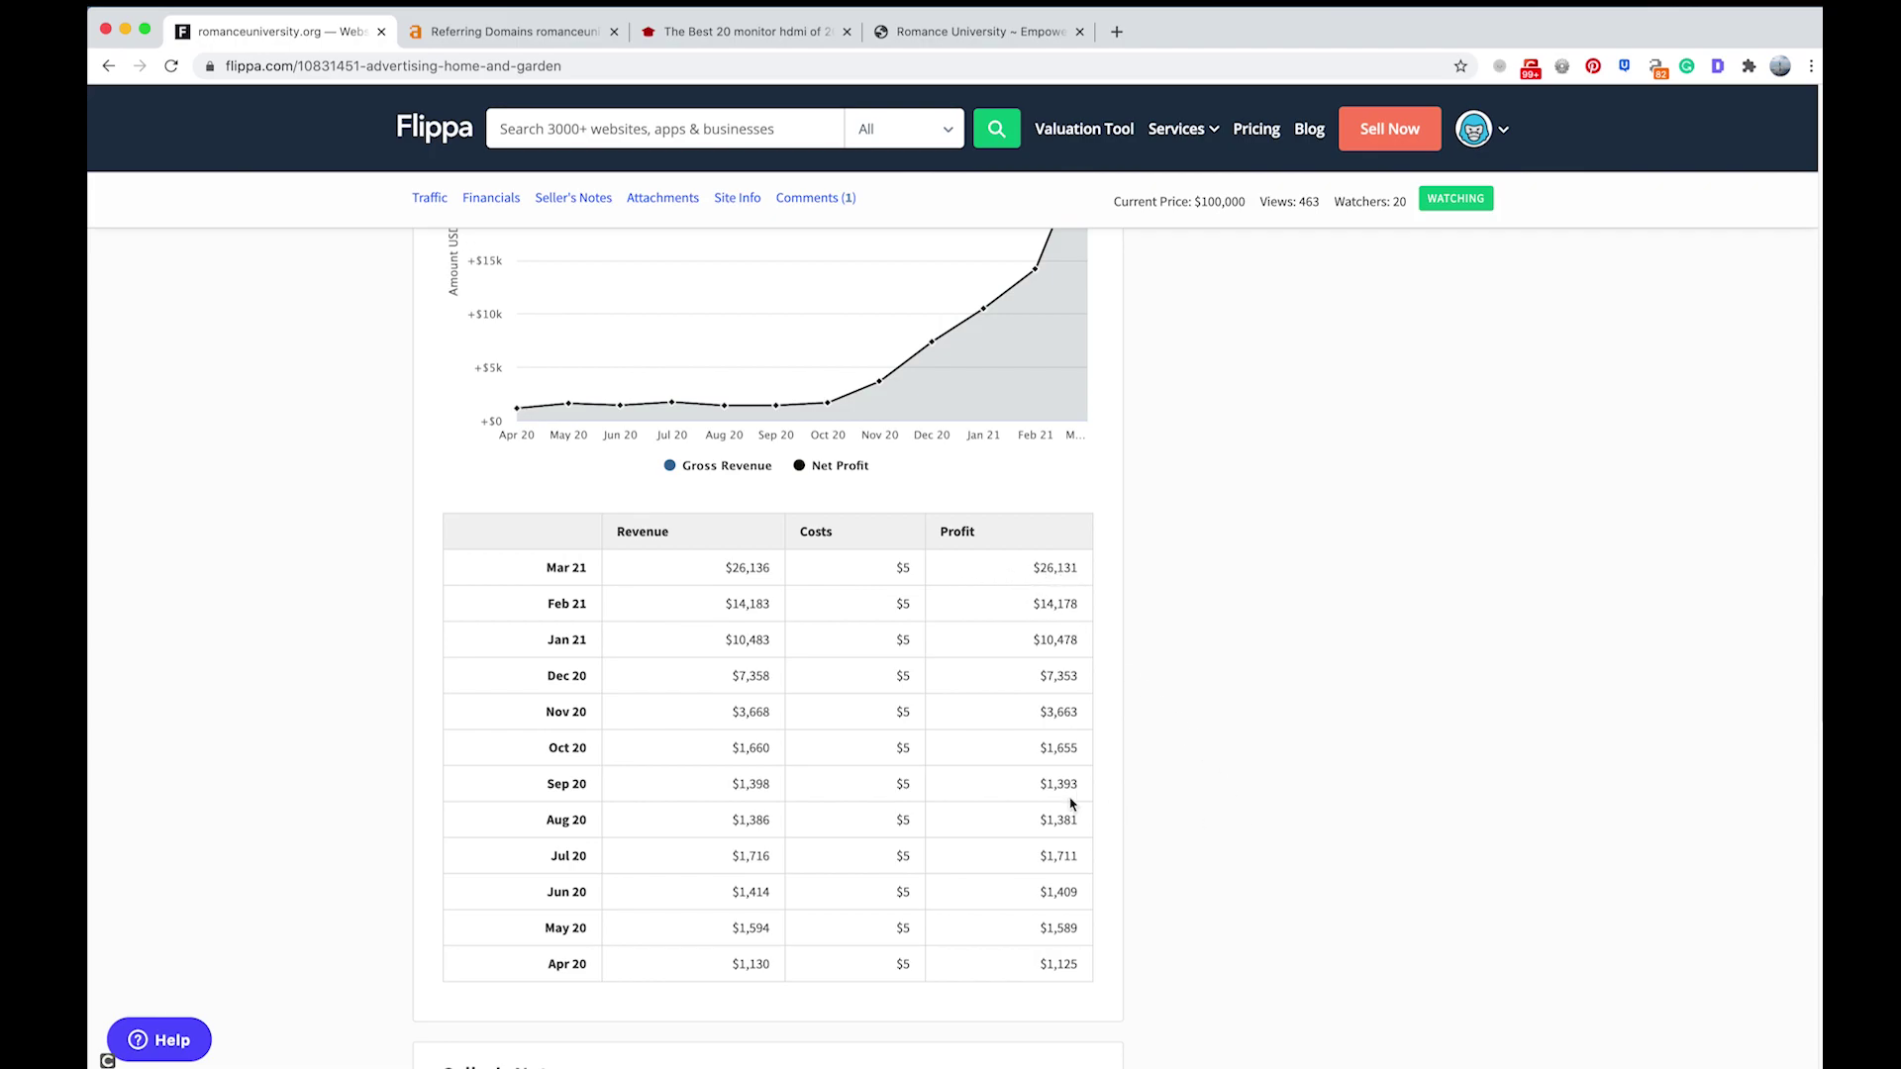
- Review the listing's net profit chart, monthly revenue and profit table and Seller's Notes, ending at the listing summary
{"action": "scroll", "coordinate": [935, 782], "scroll_direction": "up", "scroll_amount": 3}
{"action": "scroll", "coordinate": [940, 787], "scroll_direction": "down", "scroll_amount": 7}
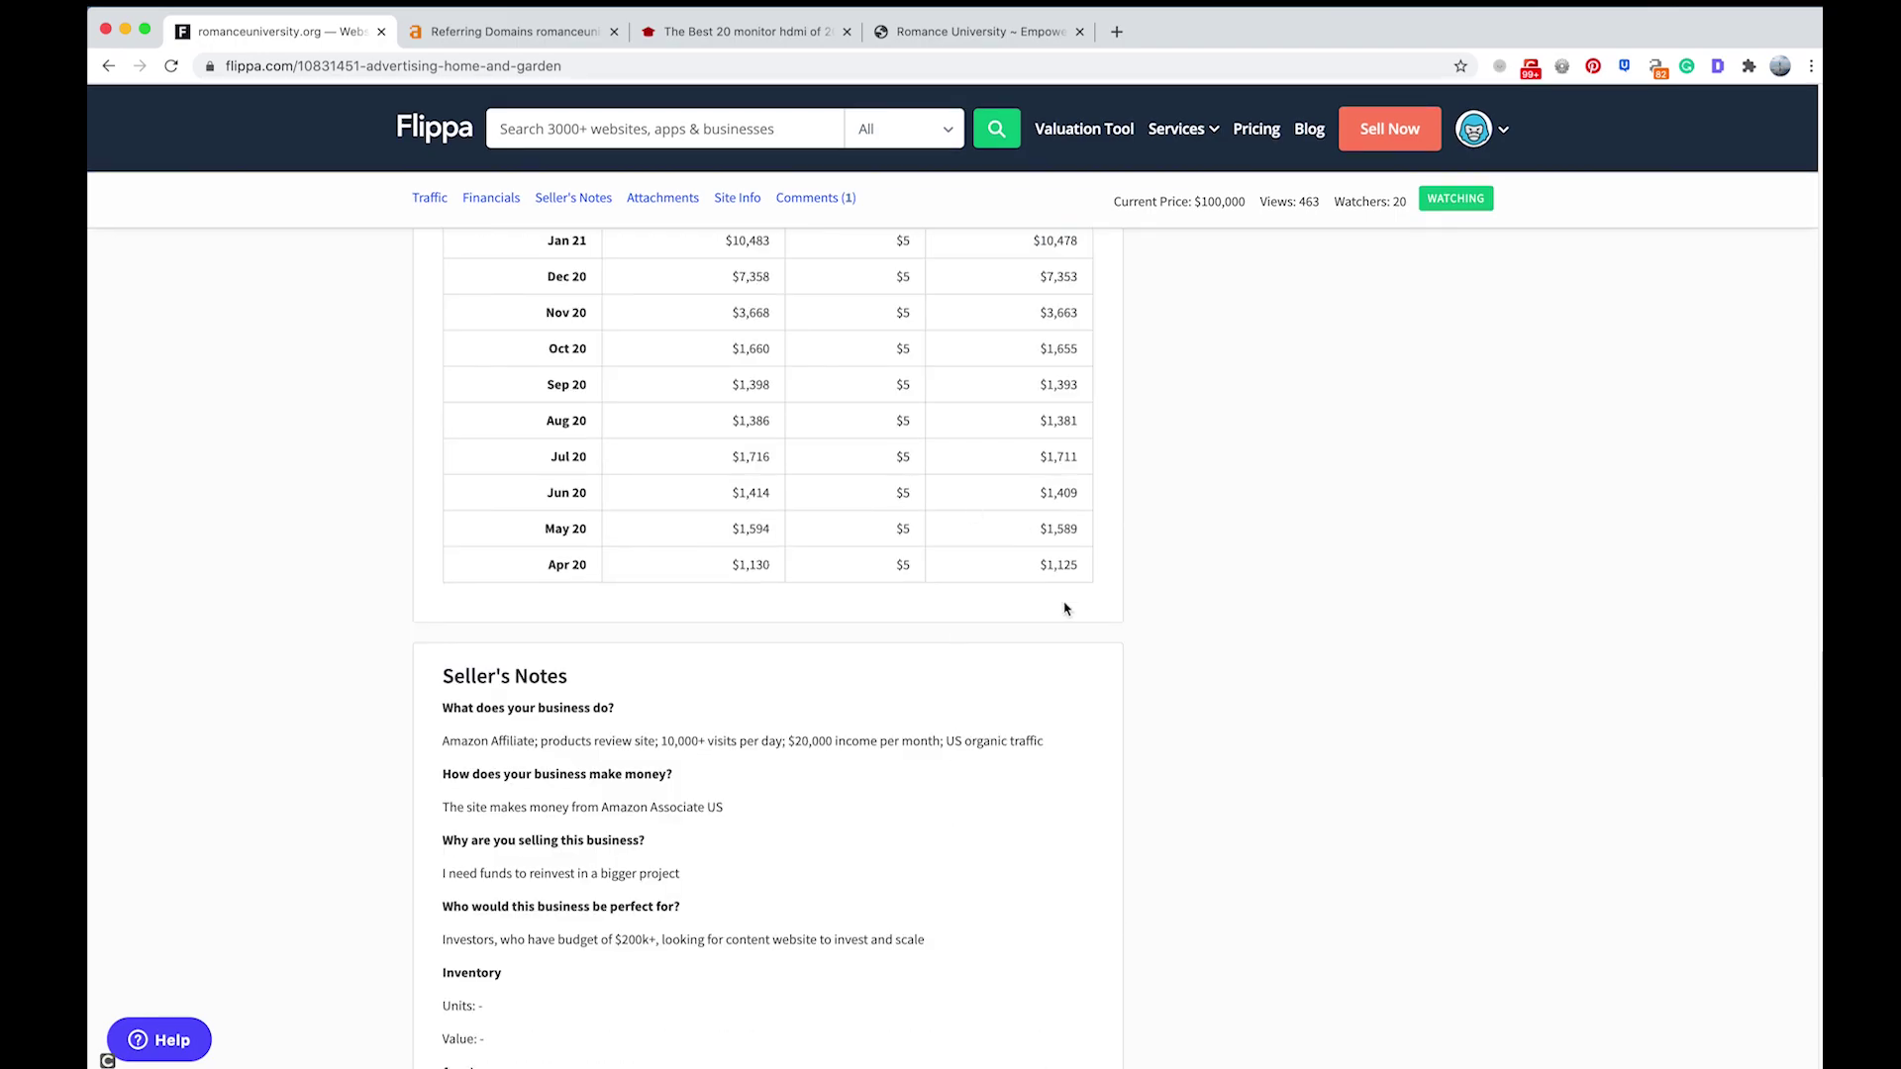
{"action": "scroll", "coordinate": [1065, 594], "scroll_direction": "up", "scroll_amount": 2}
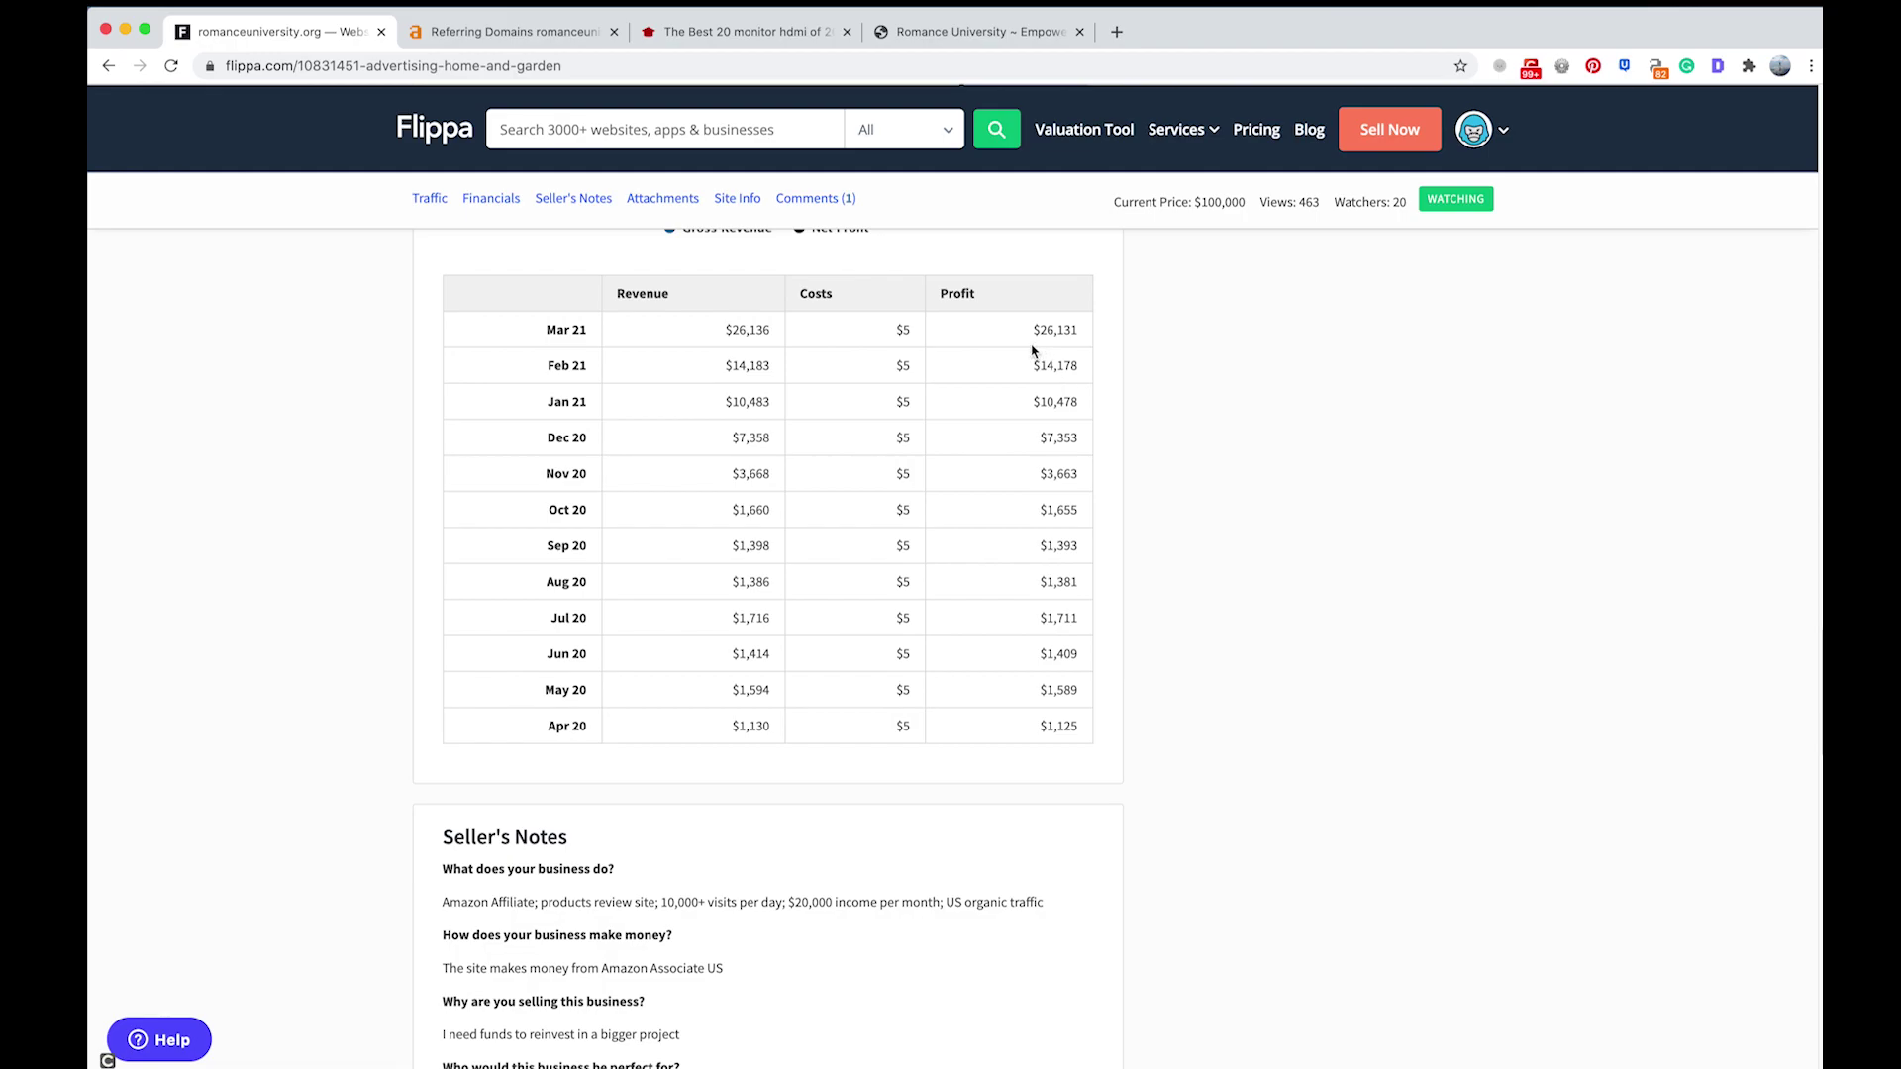
{"action": "scroll", "coordinate": [1033, 352], "scroll_direction": "up", "scroll_amount": 4}
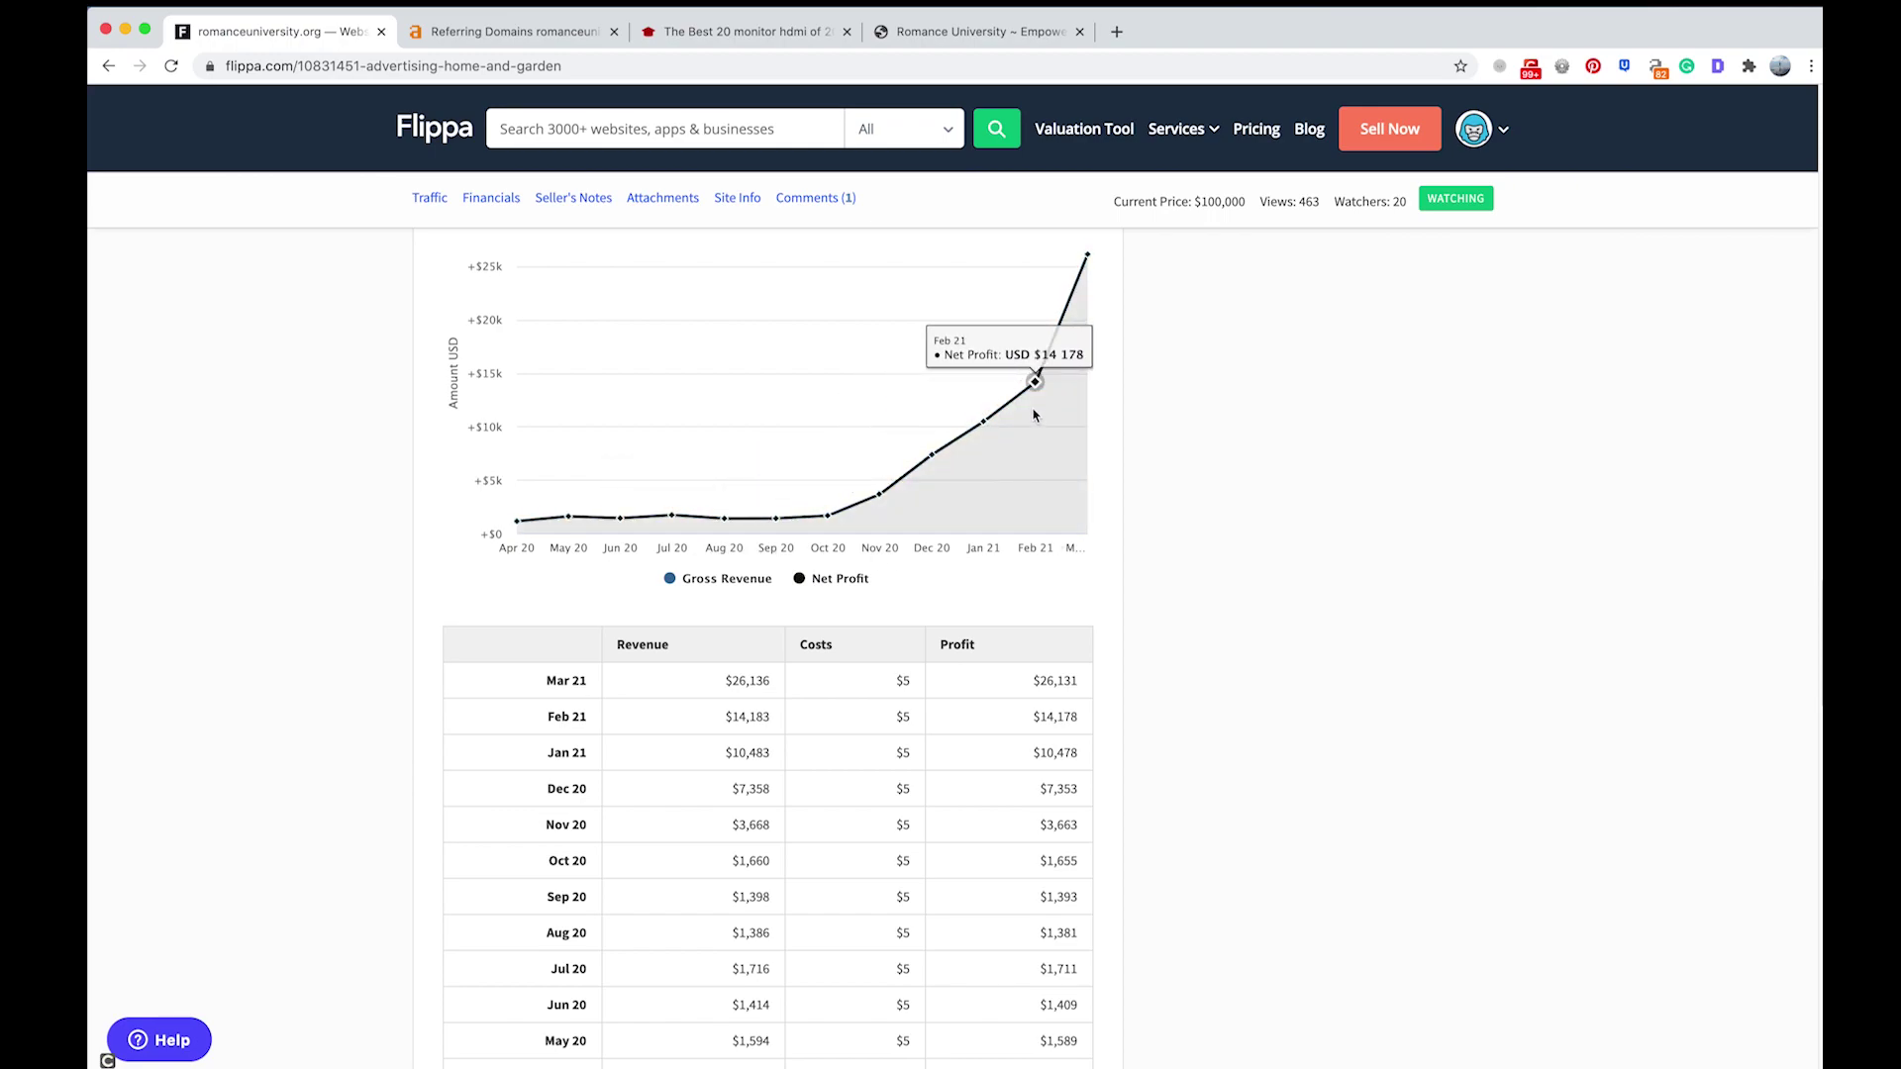
{"action": "scroll", "coordinate": [1087, 620], "scroll_direction": "up", "scroll_amount": 7}
{"action": "scroll", "coordinate": [1061, 624], "scroll_direction": "up", "scroll_amount": 10}
{"action": "scroll", "coordinate": [1061, 624], "scroll_direction": "up", "scroll_amount": 15}
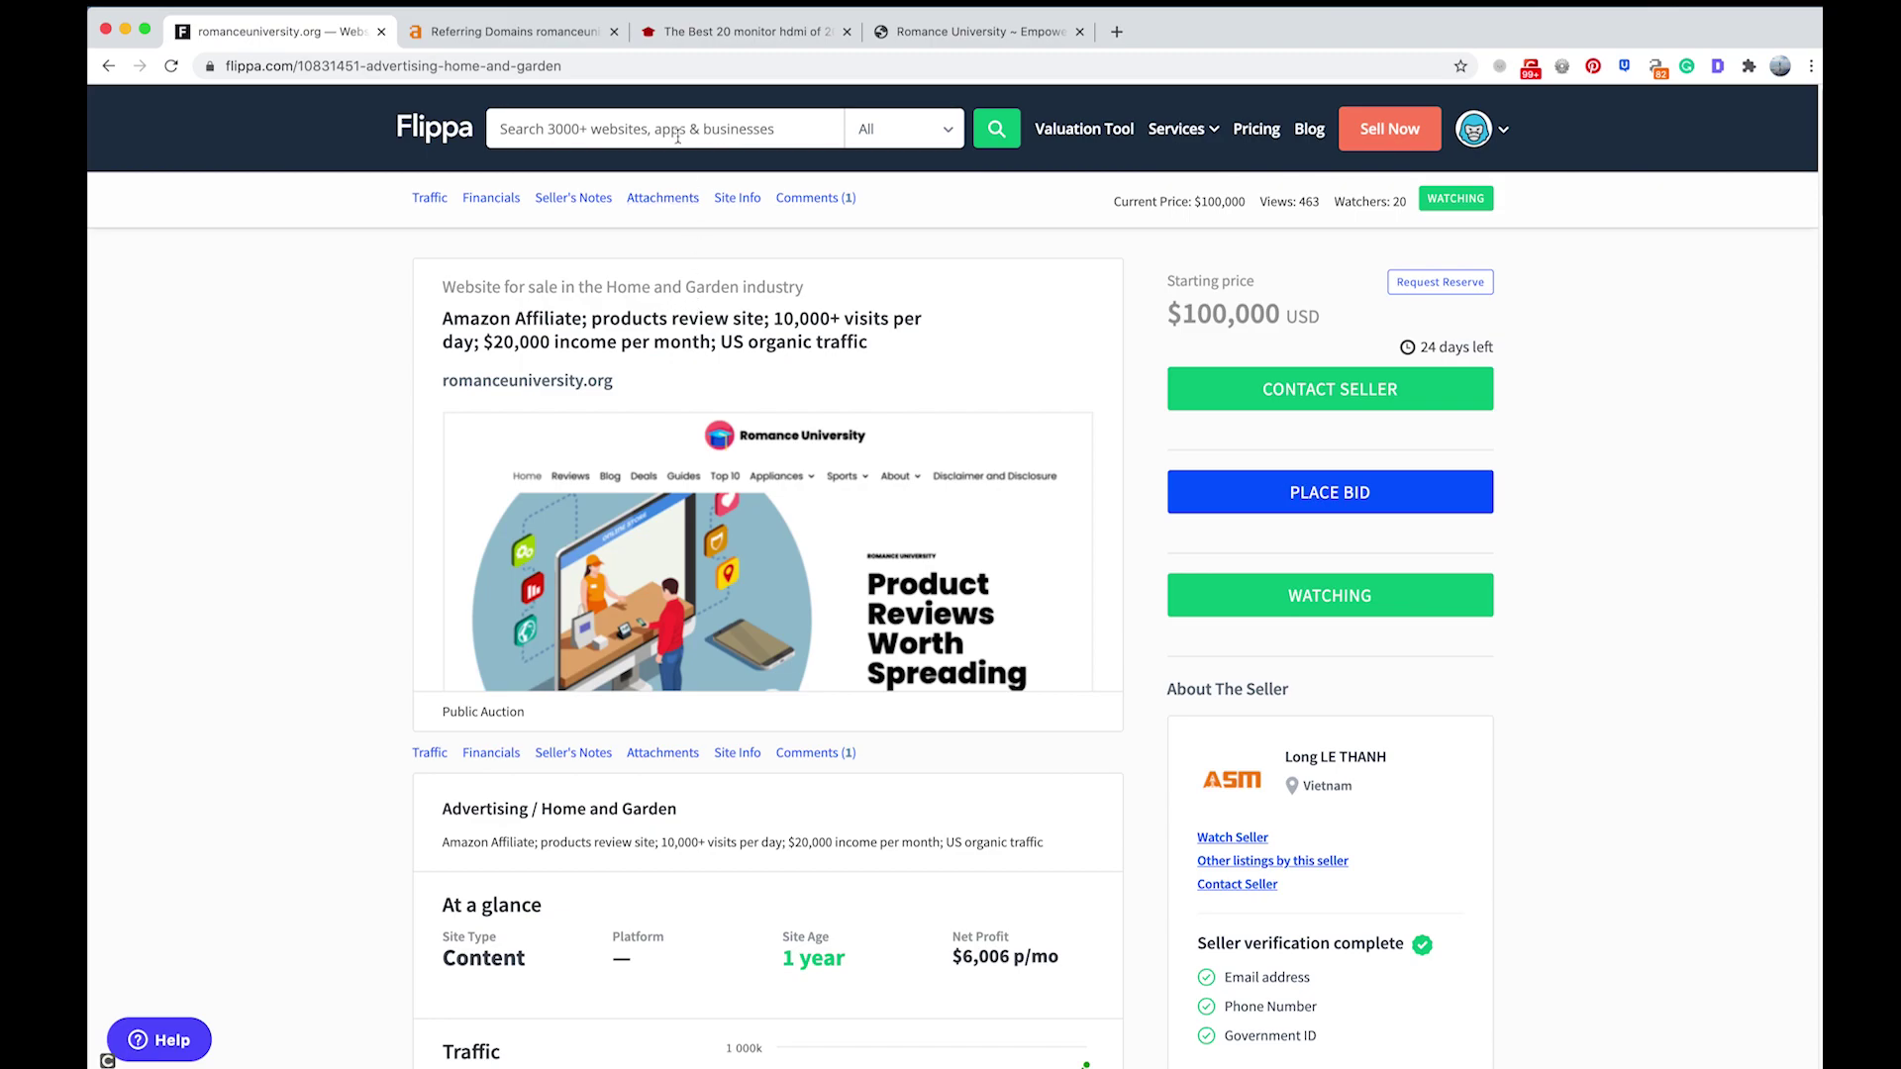
{"action": "left_click", "coordinate": [473, 30]}
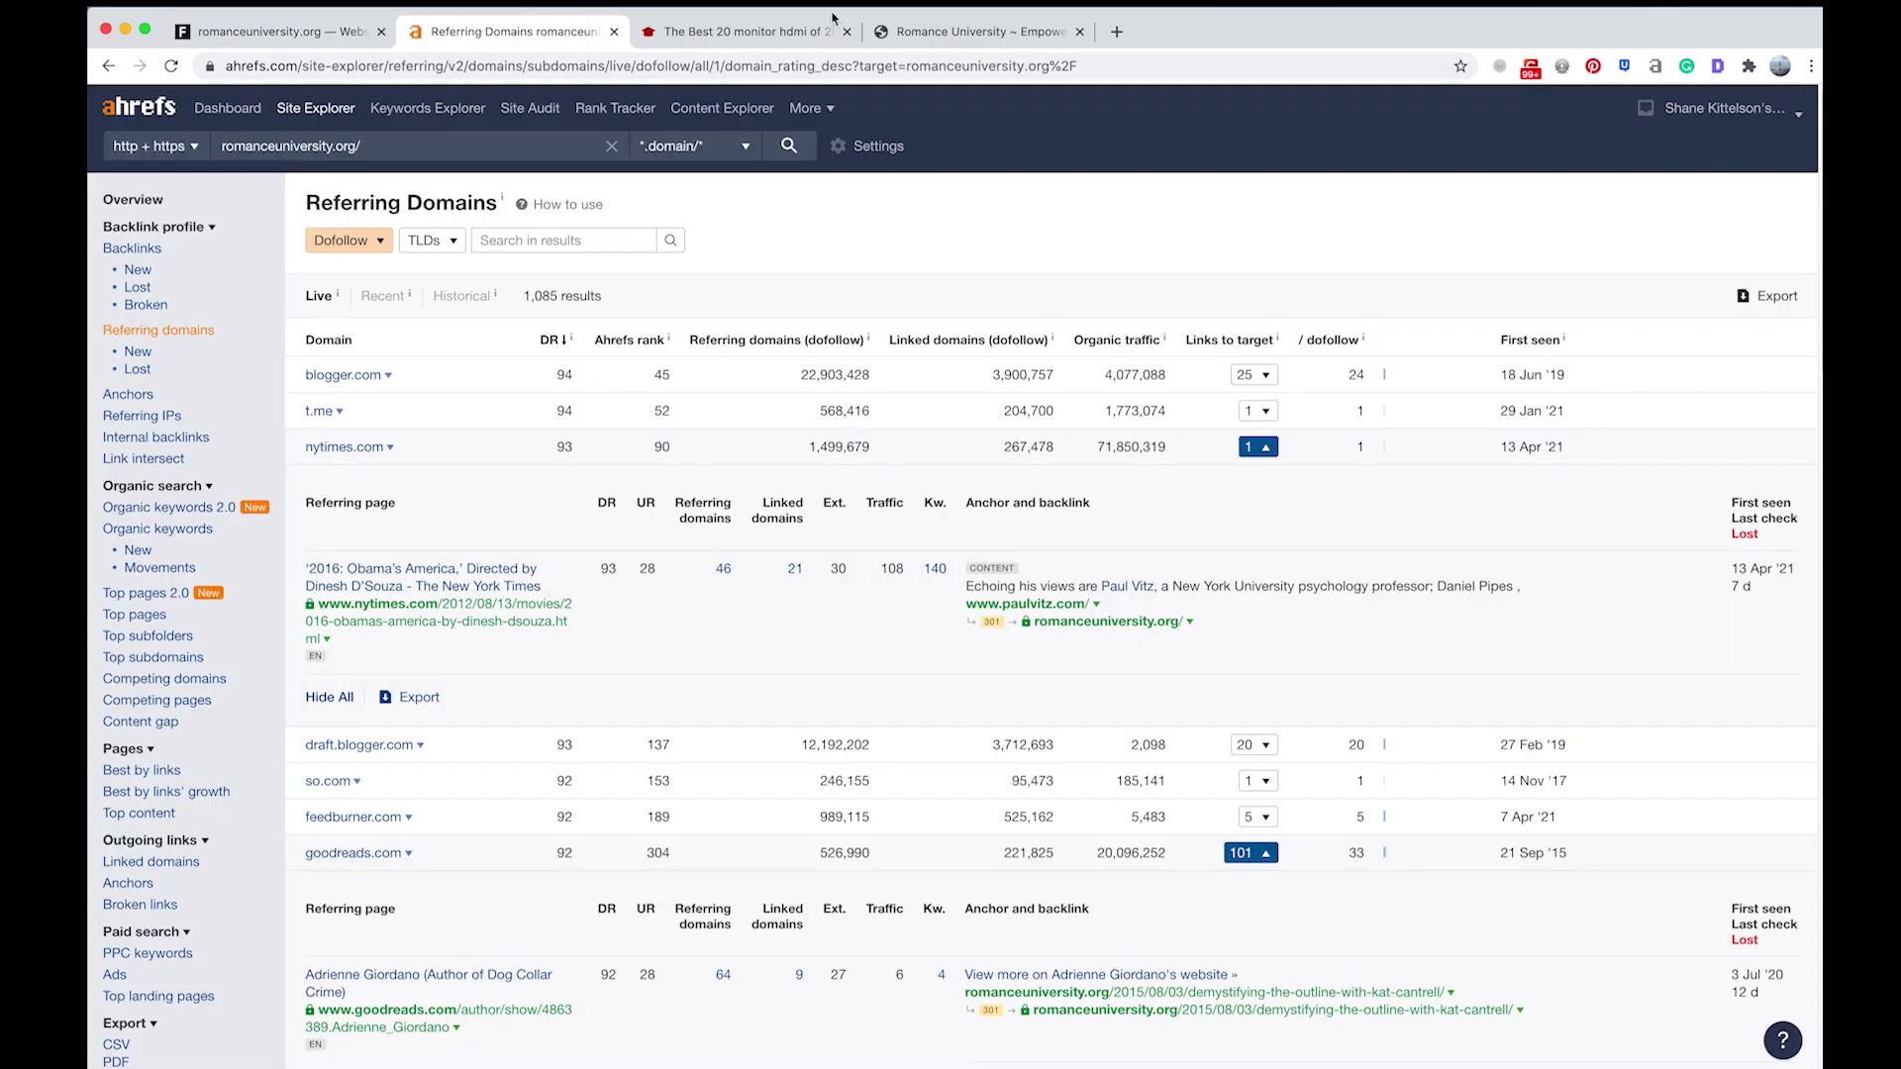
{"action": "left_click", "coordinate": [975, 31]}
{"action": "left_click", "coordinate": [802, 33]}
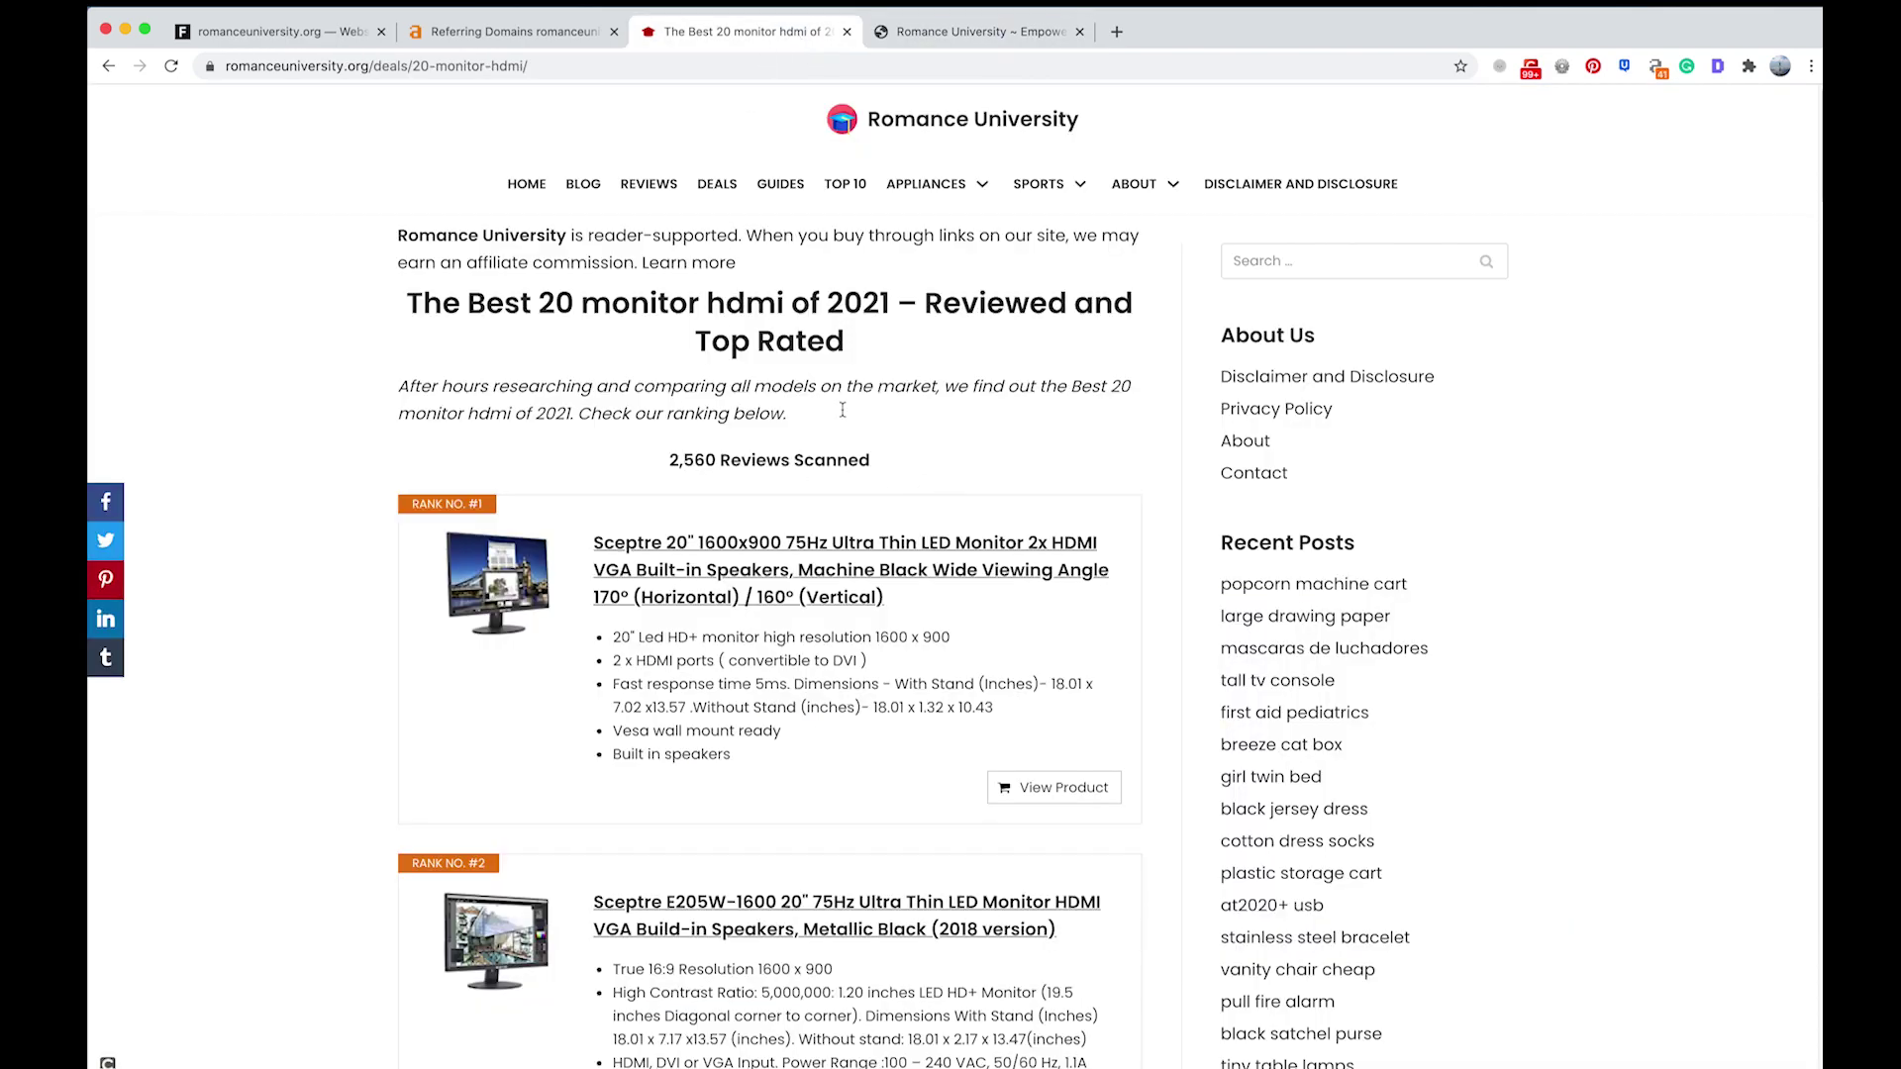
{"action": "left_click", "coordinate": [512, 46]}
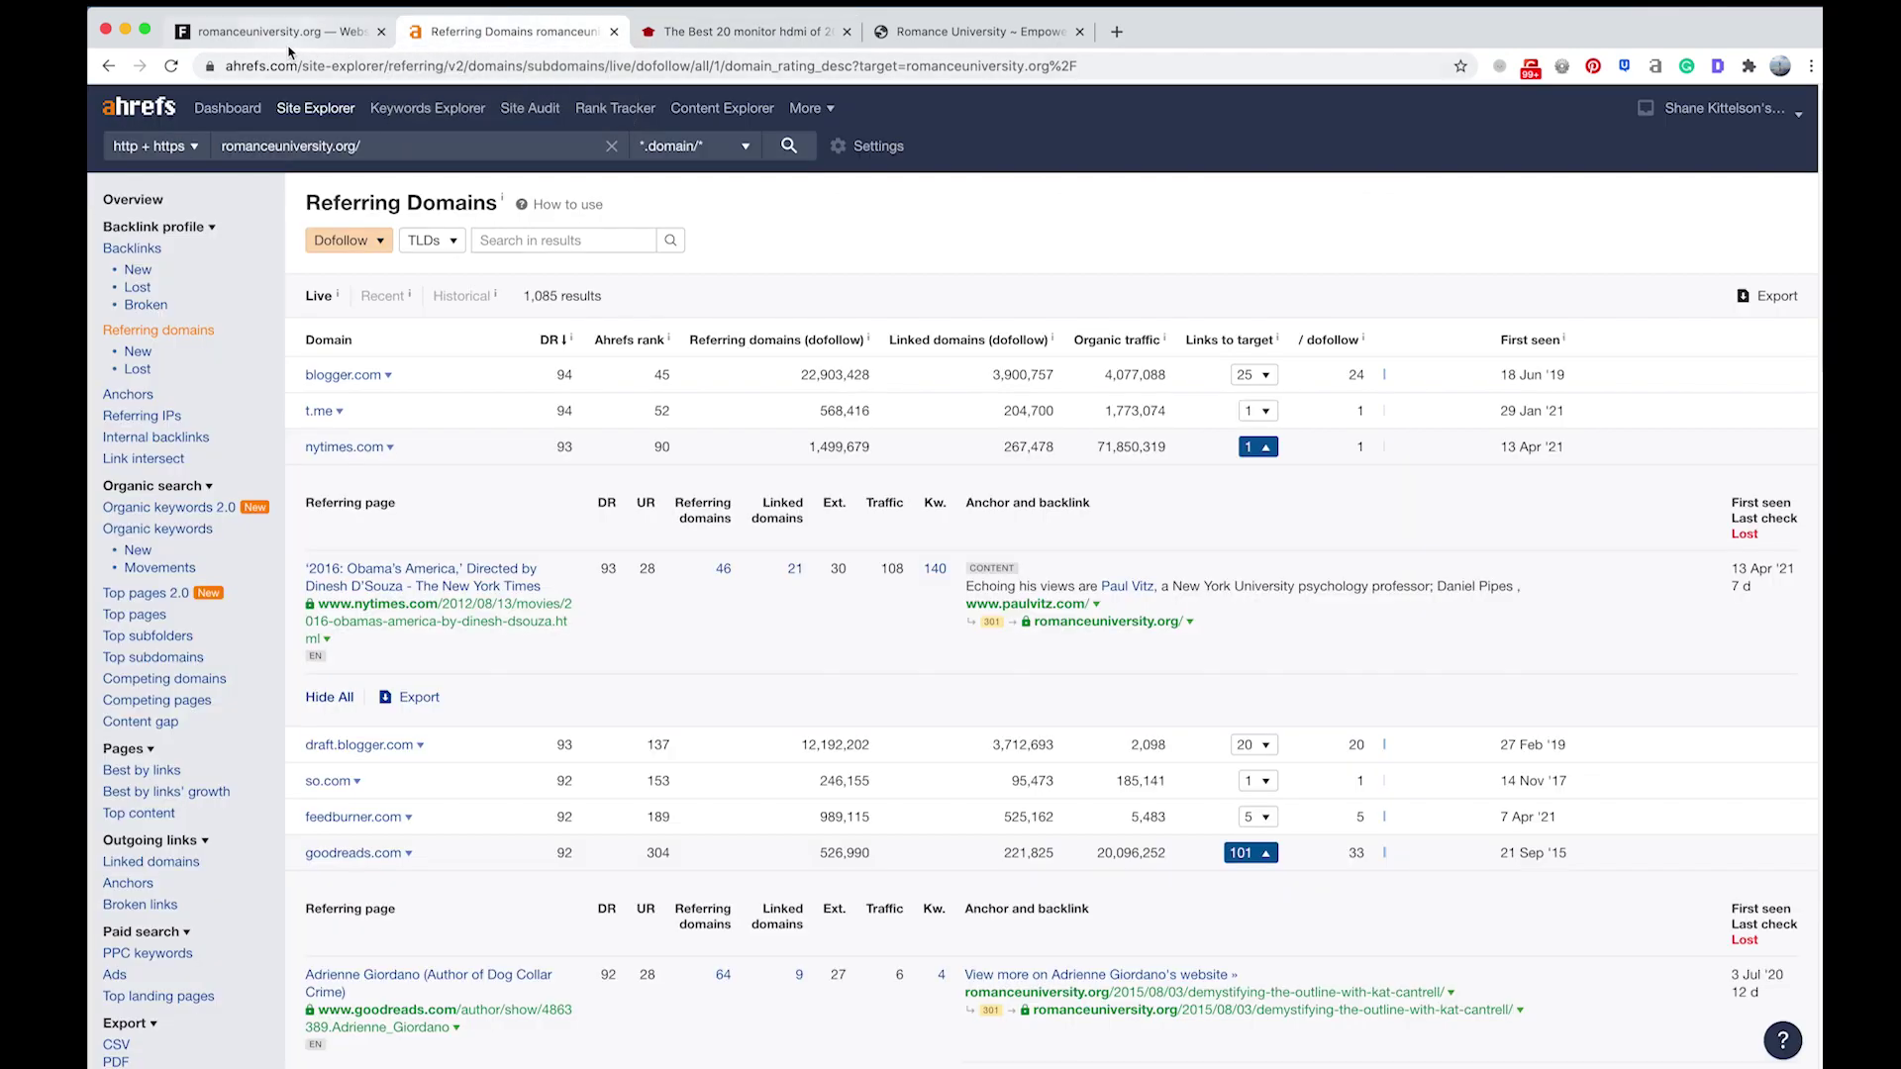
{"action": "left_click", "coordinate": [247, 37]}
- Open the Ahrefs Top pages 2.0 report for romanceuniversity.org and examine its top URLs, traffic and keywords
{"action": "left_click", "coordinate": [456, 39]}
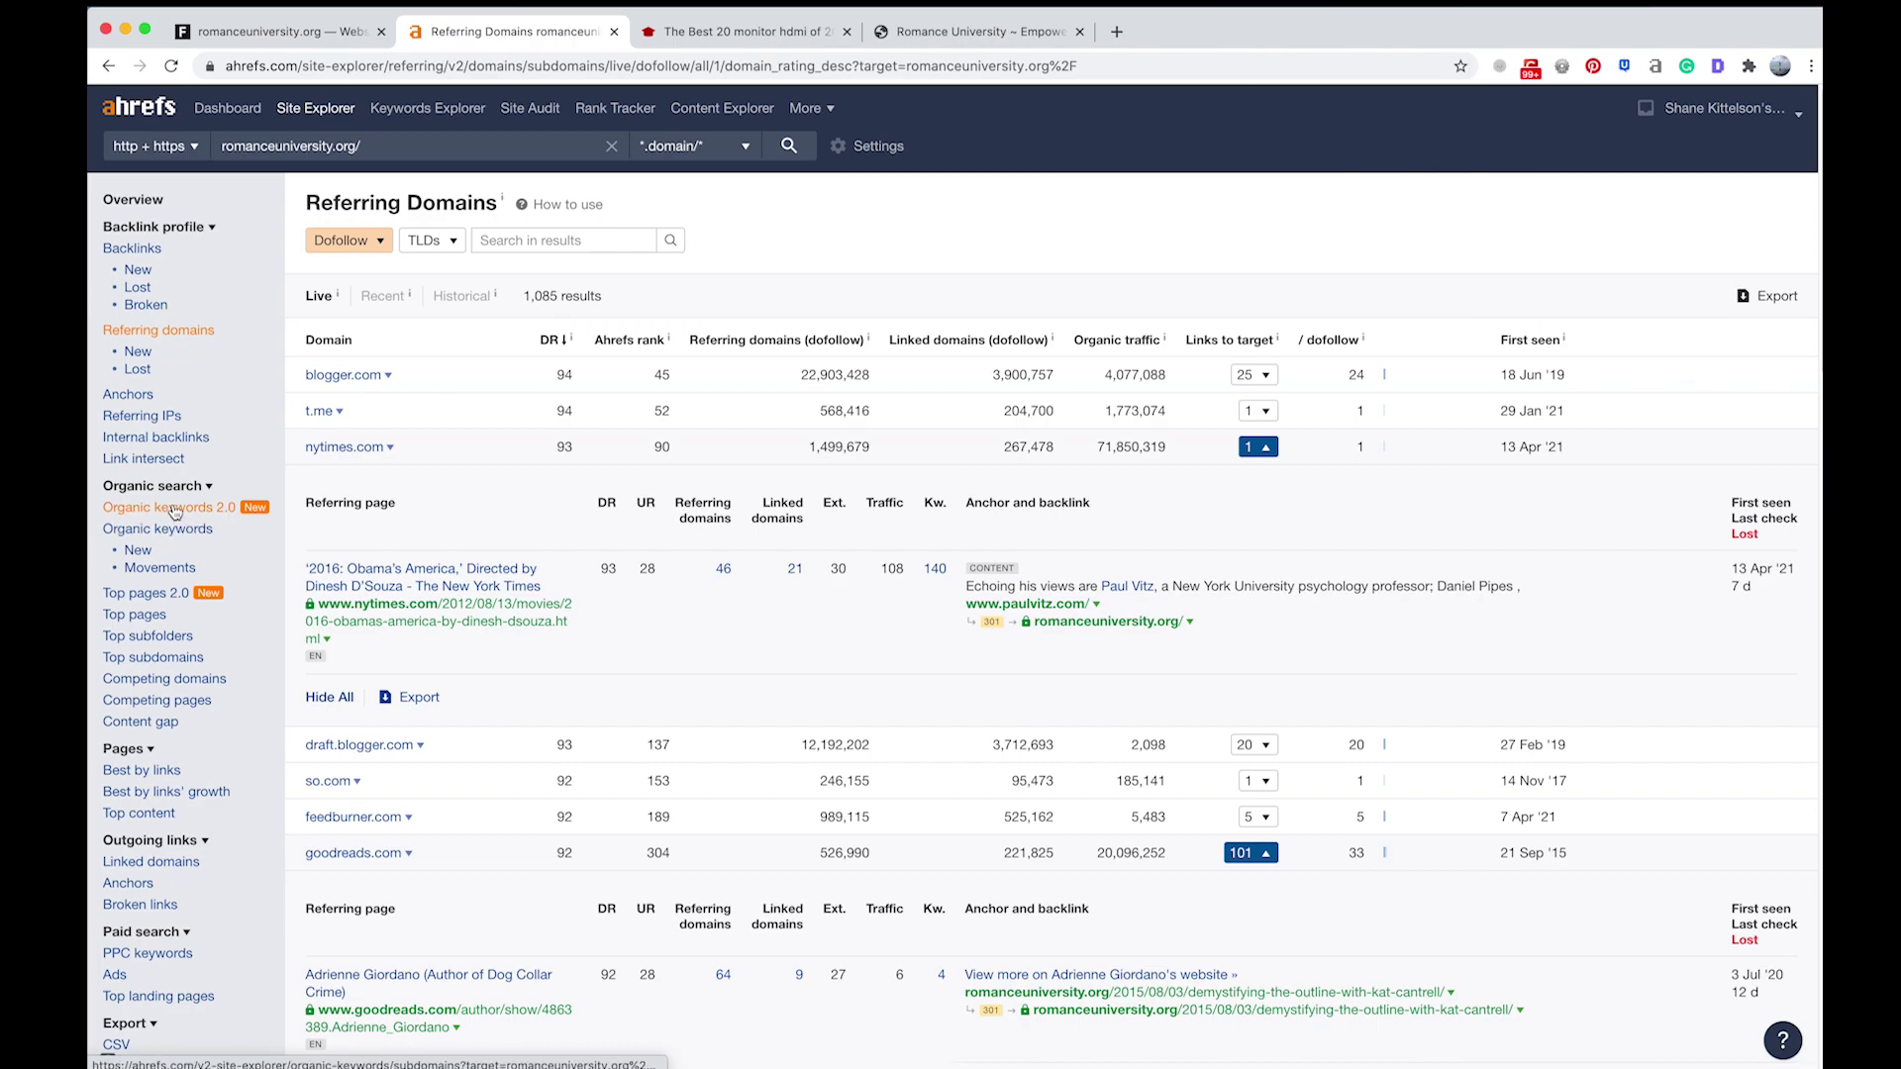
{"action": "left_click", "coordinate": [176, 595]}
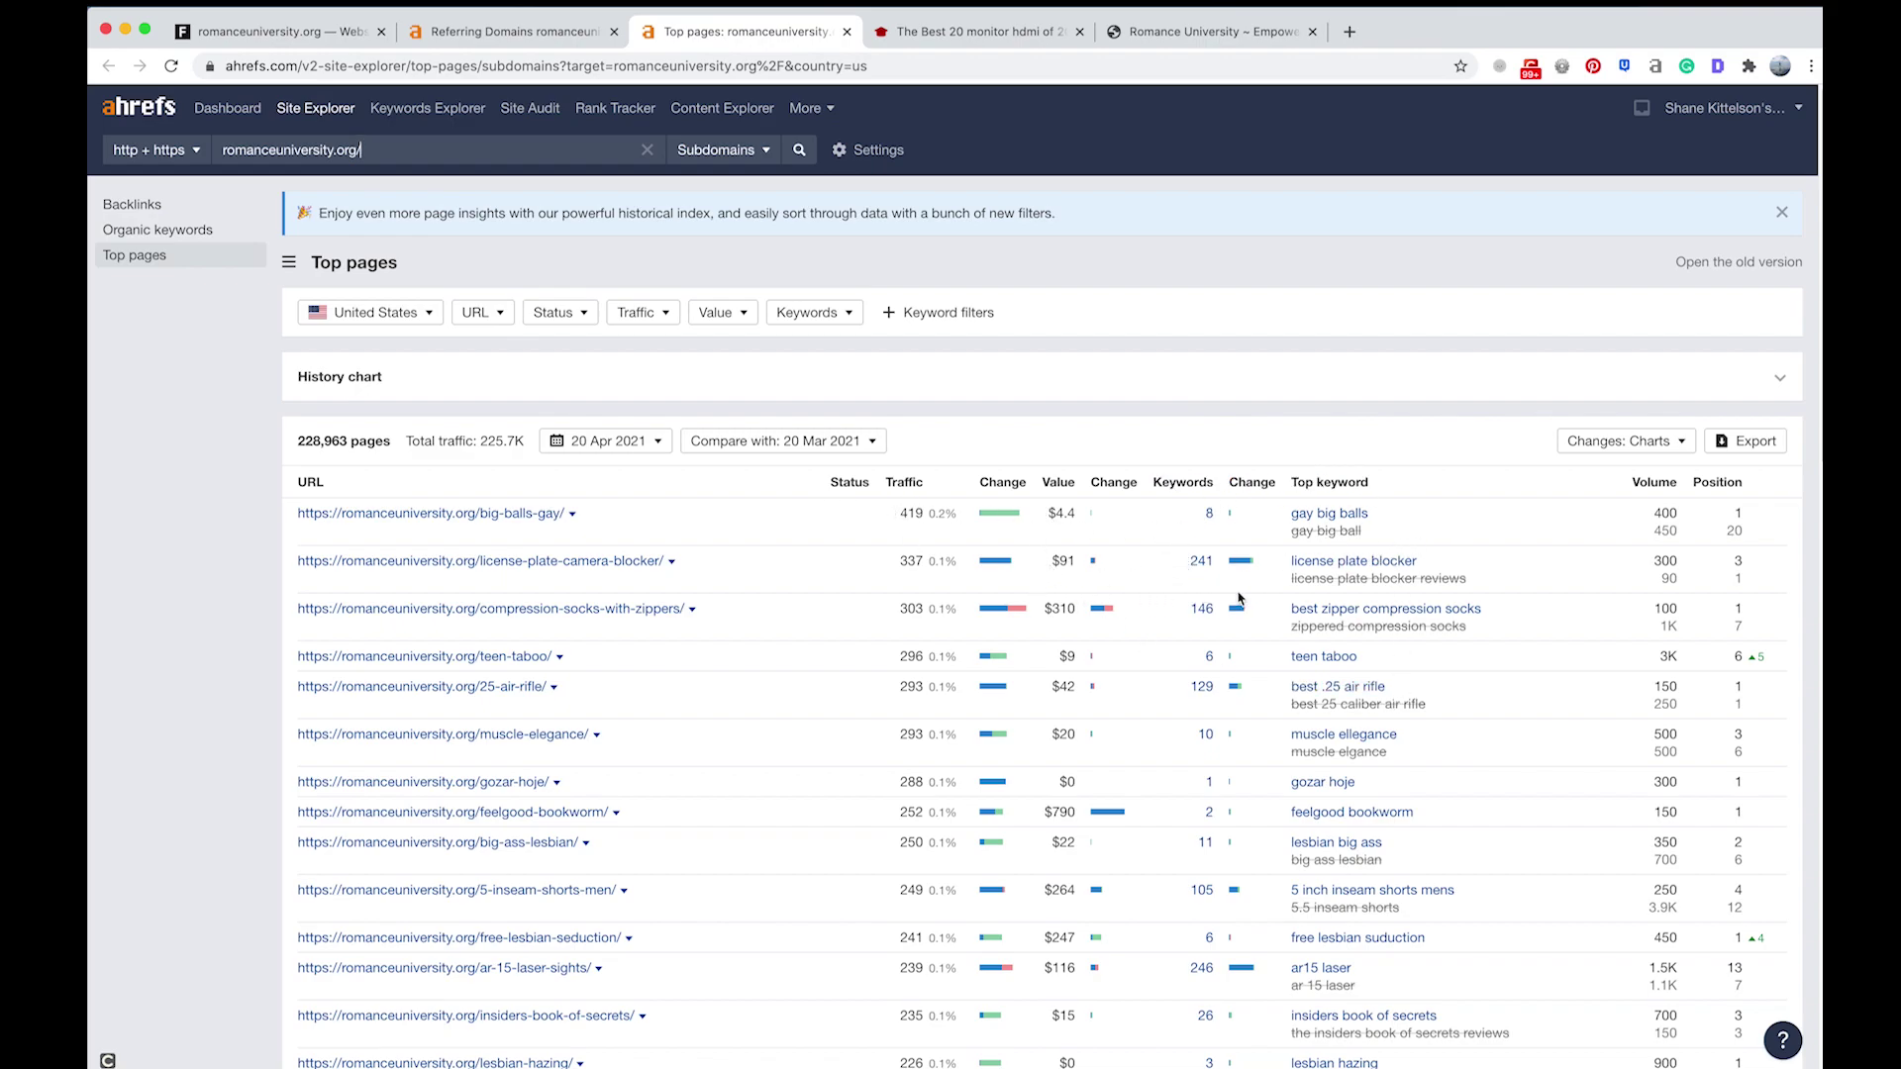
{"action": "scroll", "coordinate": [1242, 530], "scroll_direction": "down", "scroll_amount": 1}
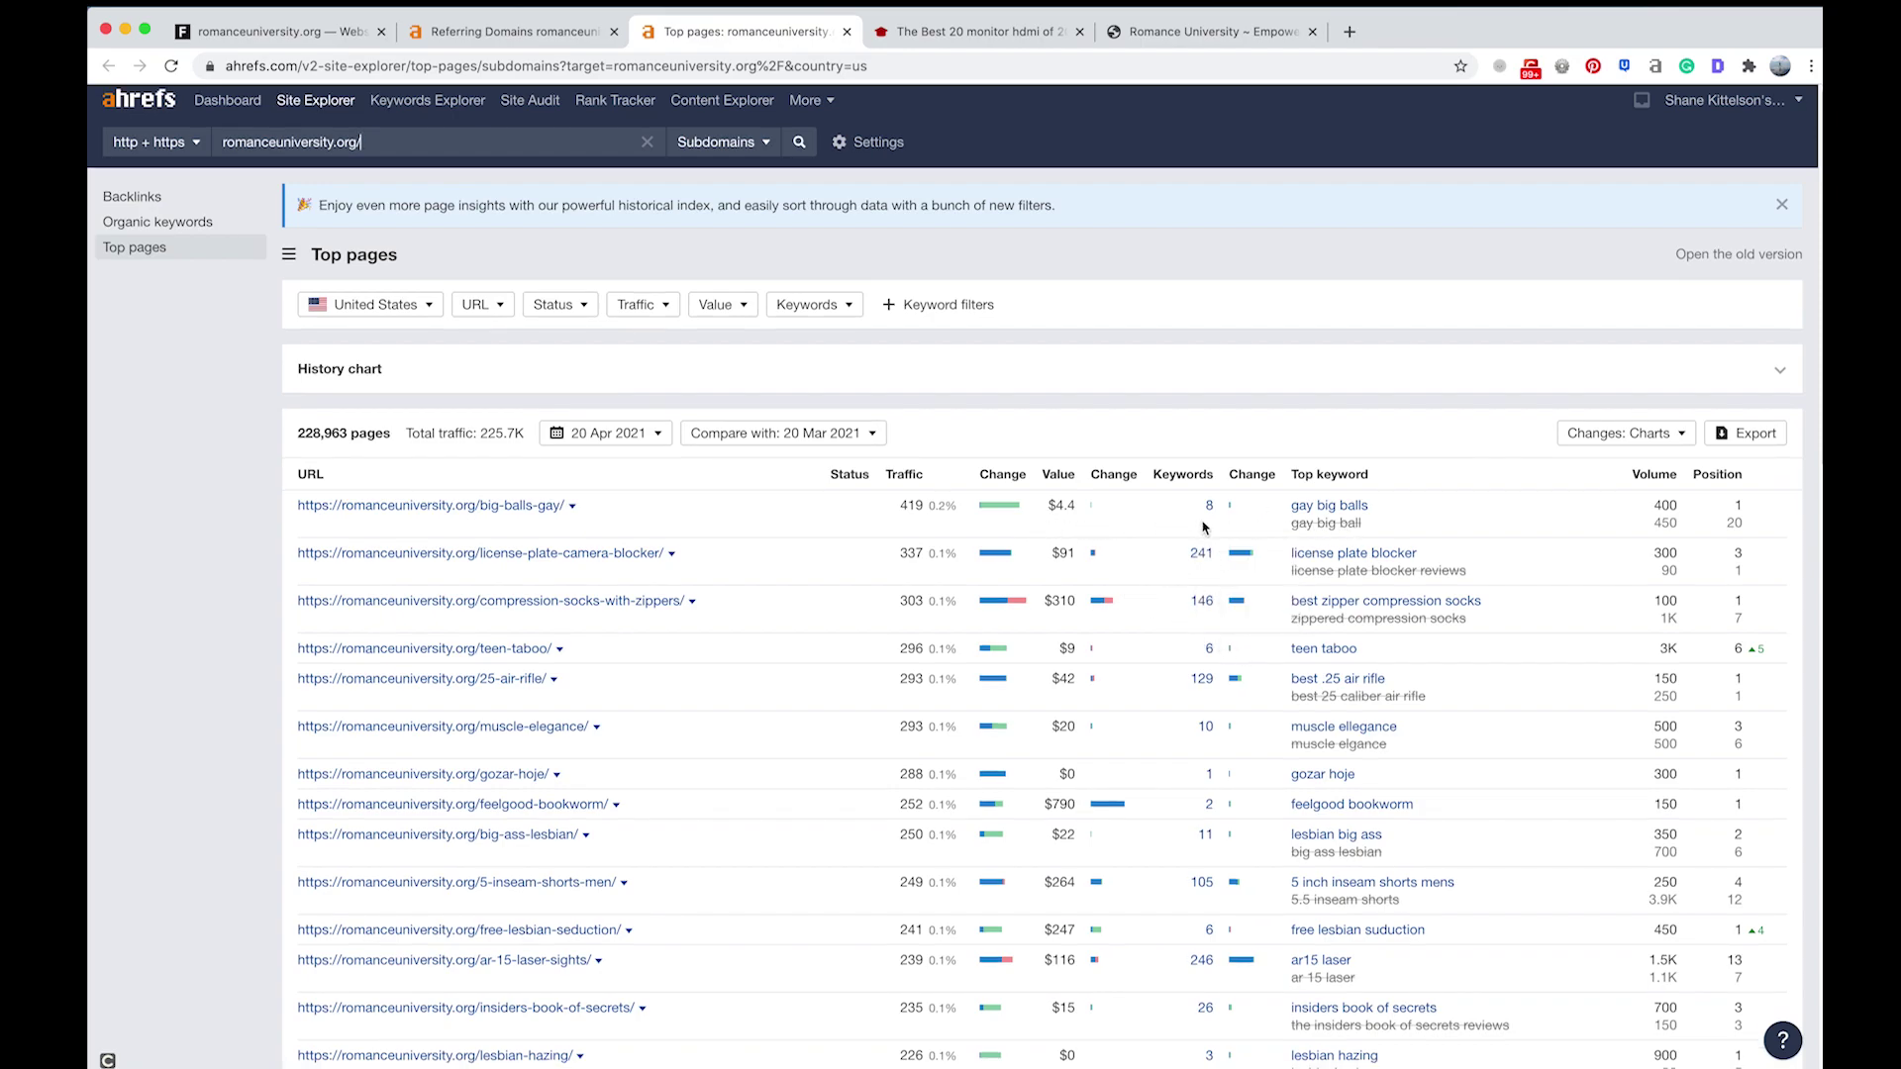
{"action": "scroll", "coordinate": [1167, 657], "scroll_direction": "down", "scroll_amount": 2}
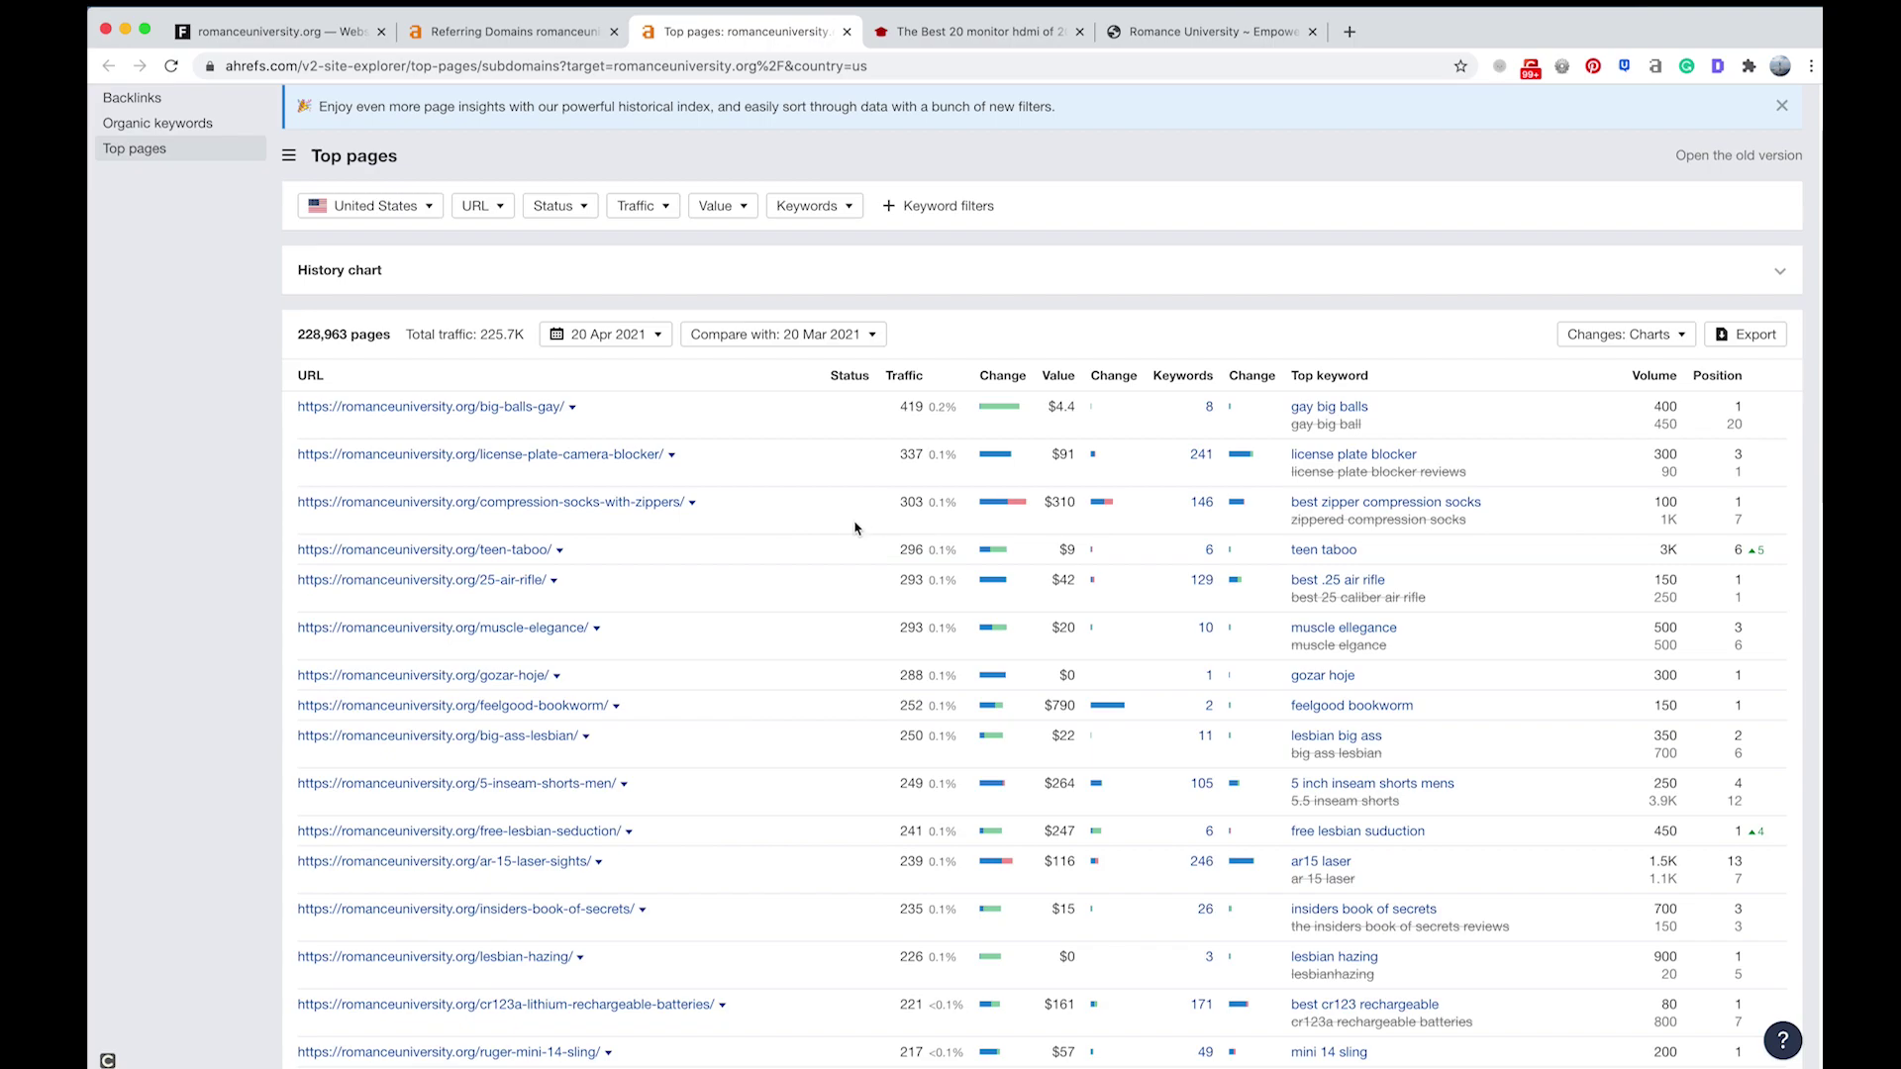
- View the keyword overview for "best zipper compression socks" and examine its difficulty, SERP position history and SERP overview
{"action": "left_click", "coordinate": [1364, 503]}
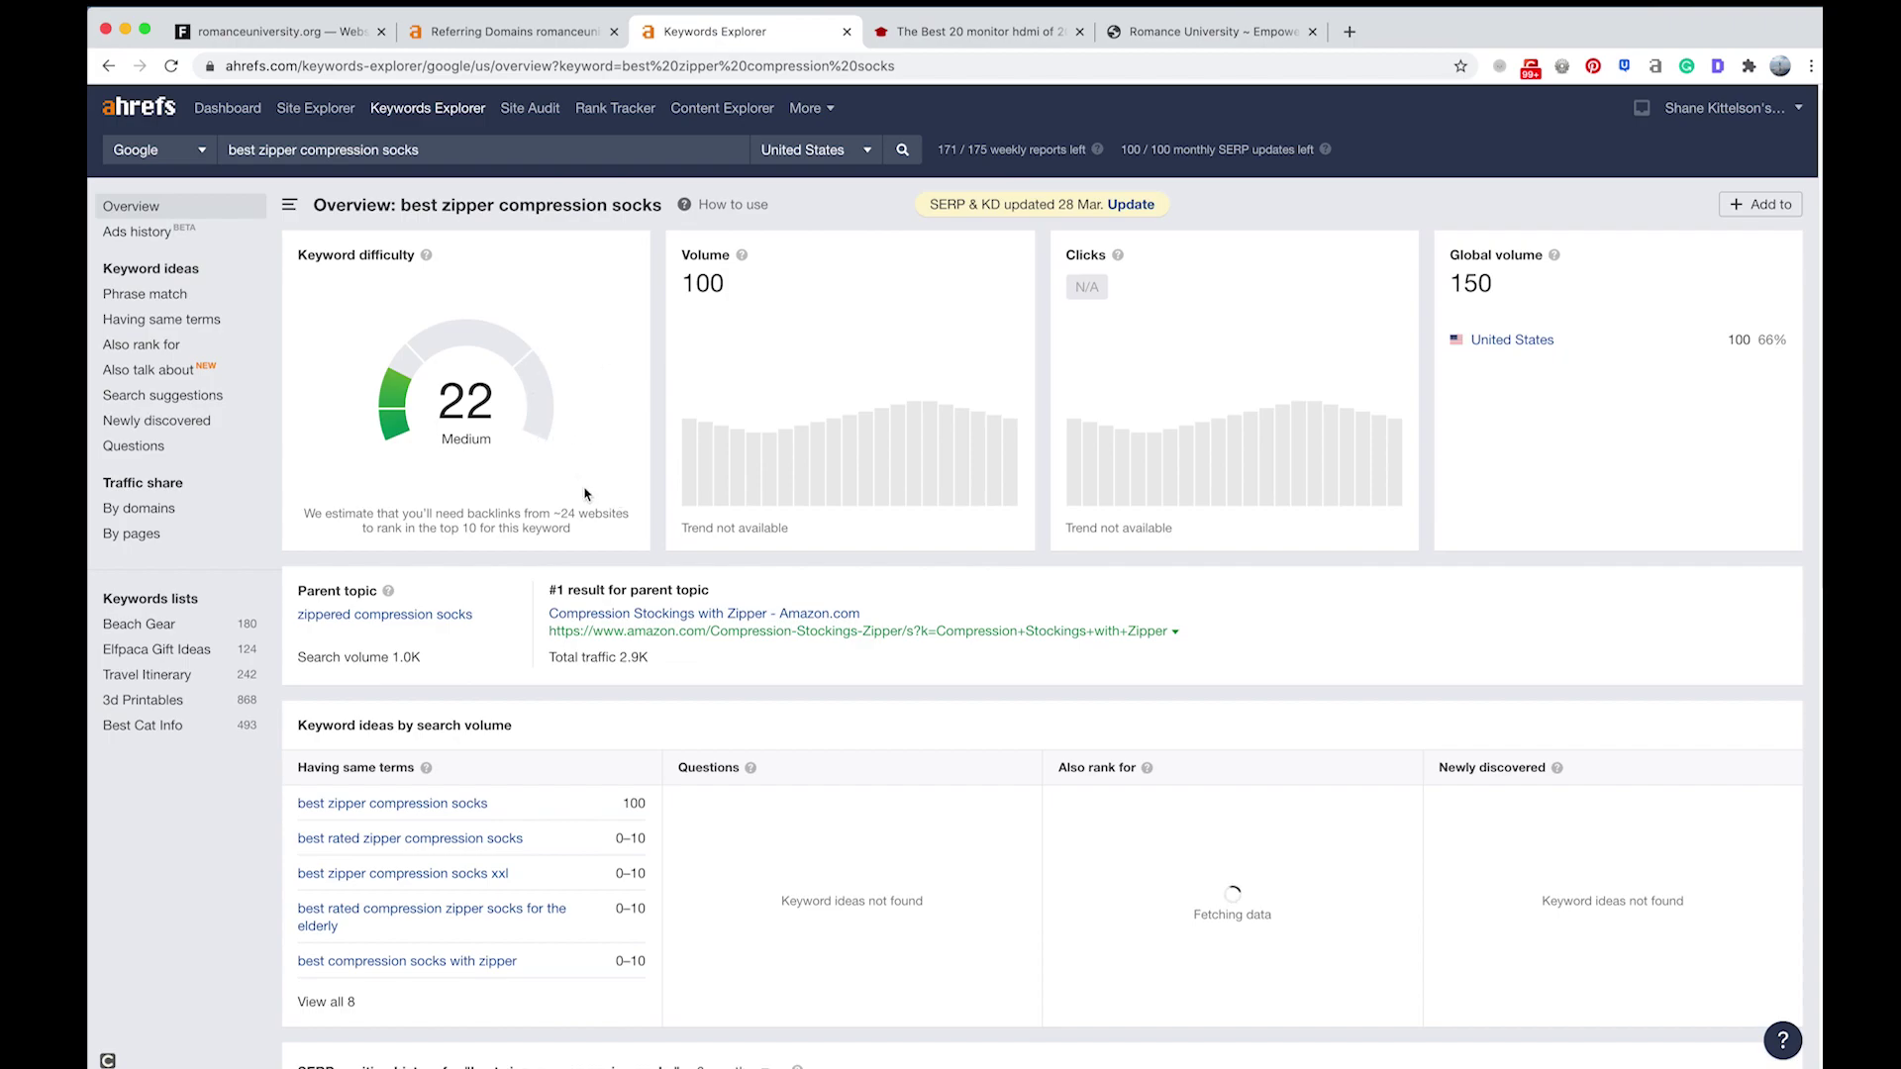
{"action": "scroll", "coordinate": [594, 485], "scroll_direction": "down", "scroll_amount": 3}
{"action": "scroll", "coordinate": [525, 574], "scroll_direction": "down", "scroll_amount": 5}
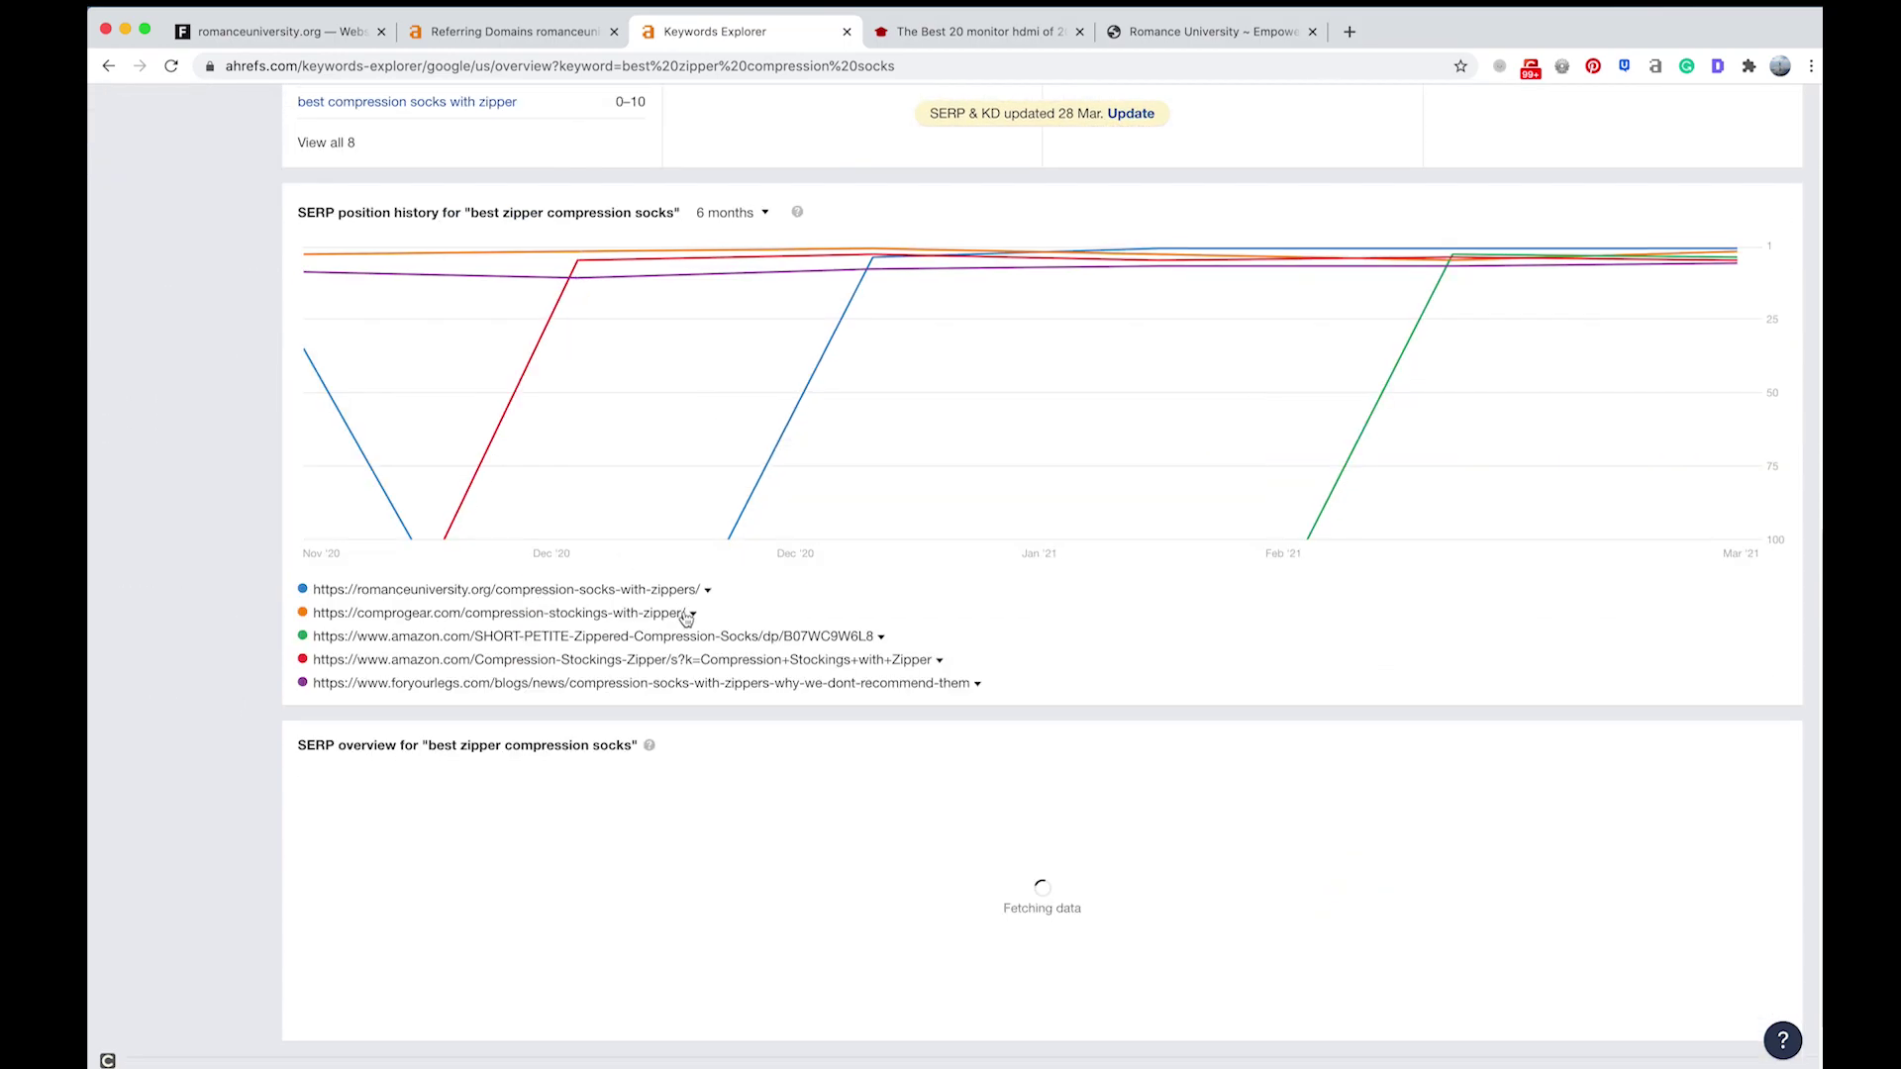
{"action": "scroll", "coordinate": [653, 609], "scroll_direction": "down", "scroll_amount": 2}
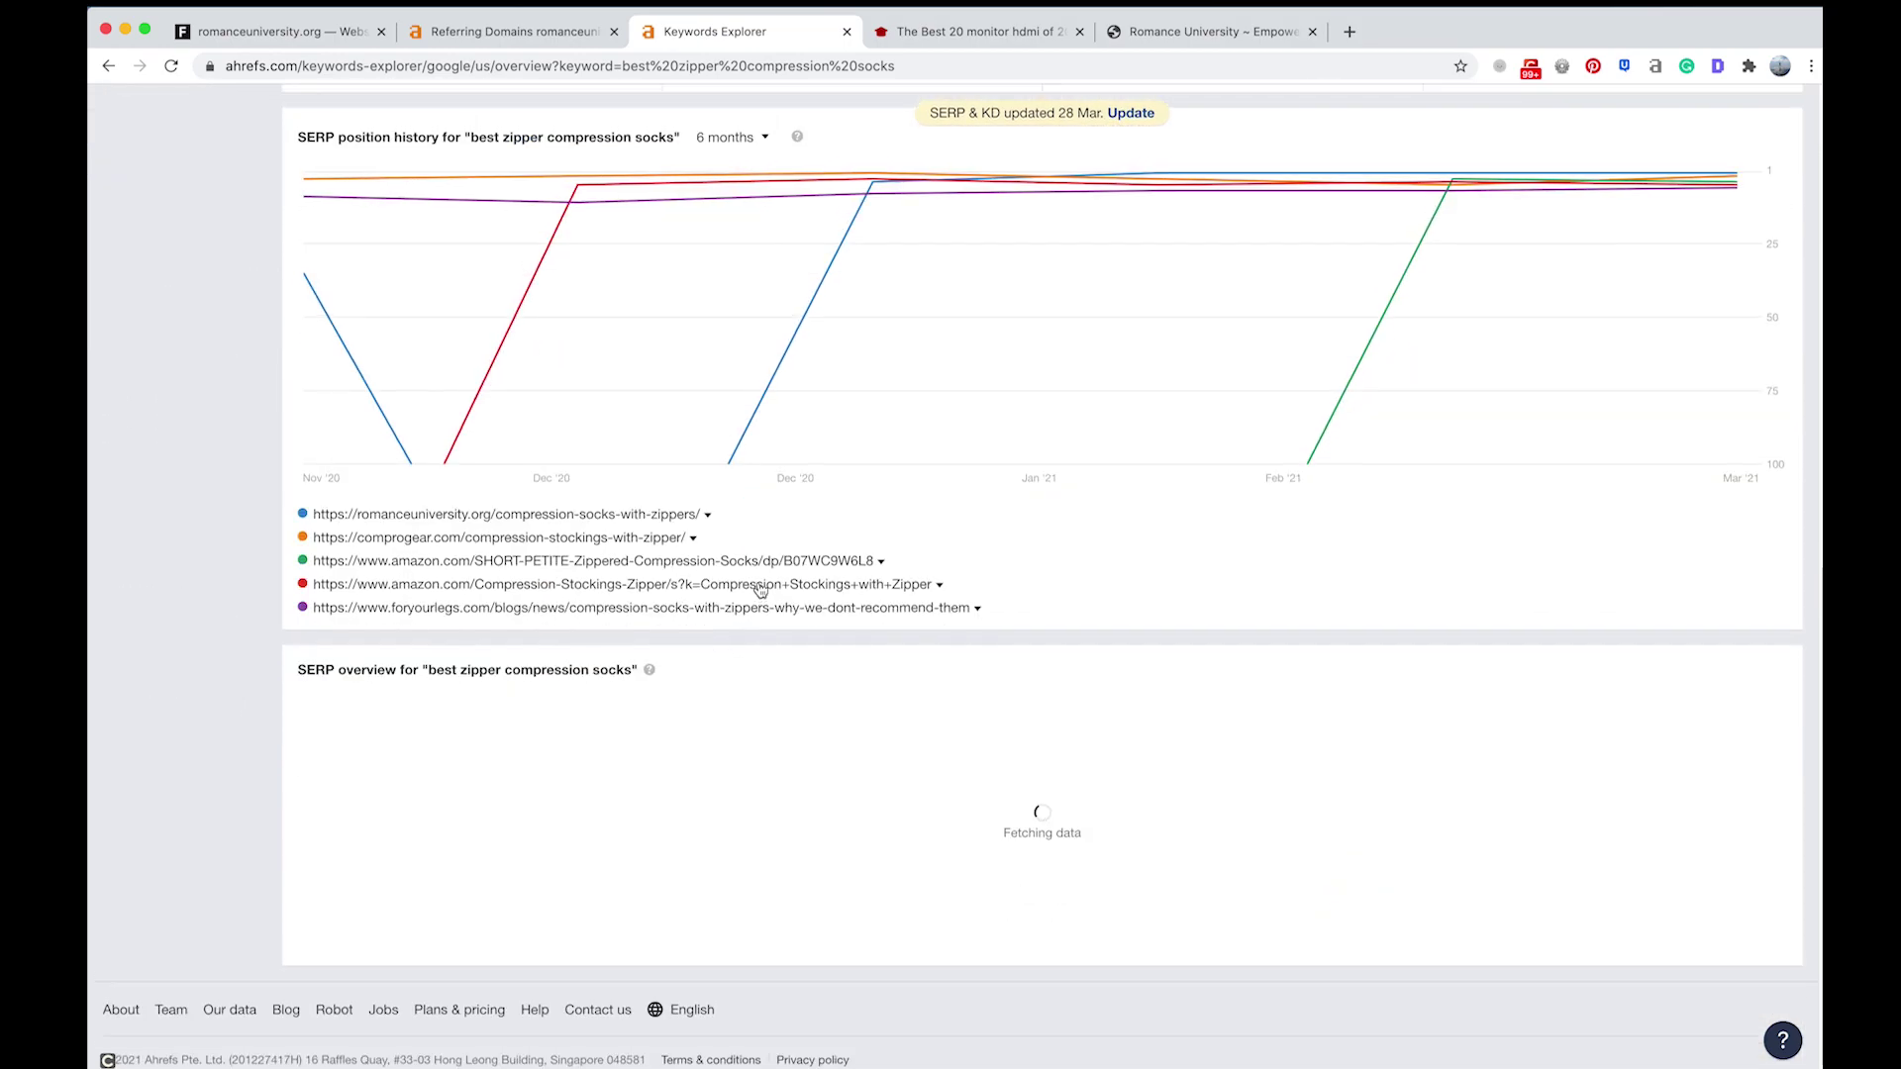
{"action": "scroll", "coordinate": [768, 643], "scroll_direction": "down", "scroll_amount": 2}
{"action": "scroll", "coordinate": [771, 675], "scroll_direction": "down", "scroll_amount": 2}
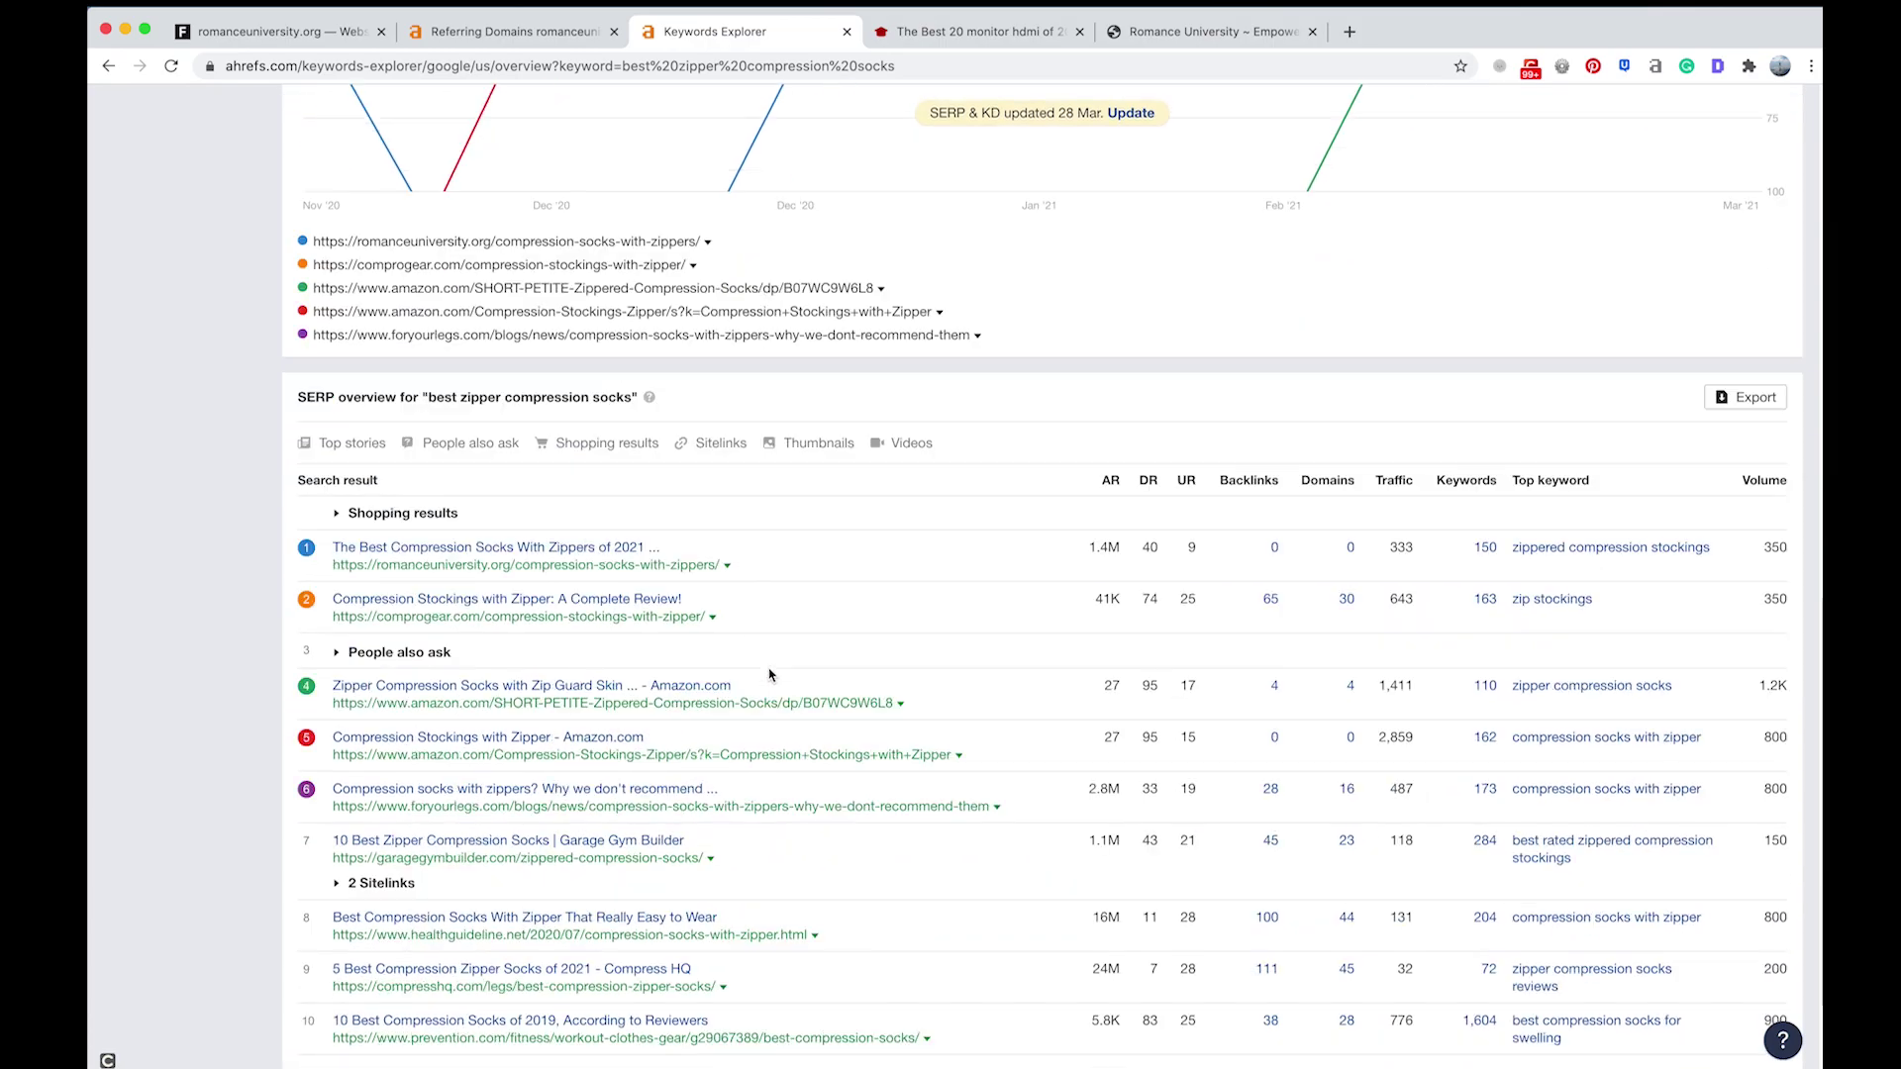
{"action": "scroll", "coordinate": [701, 399], "scroll_direction": "up", "scroll_amount": 10}
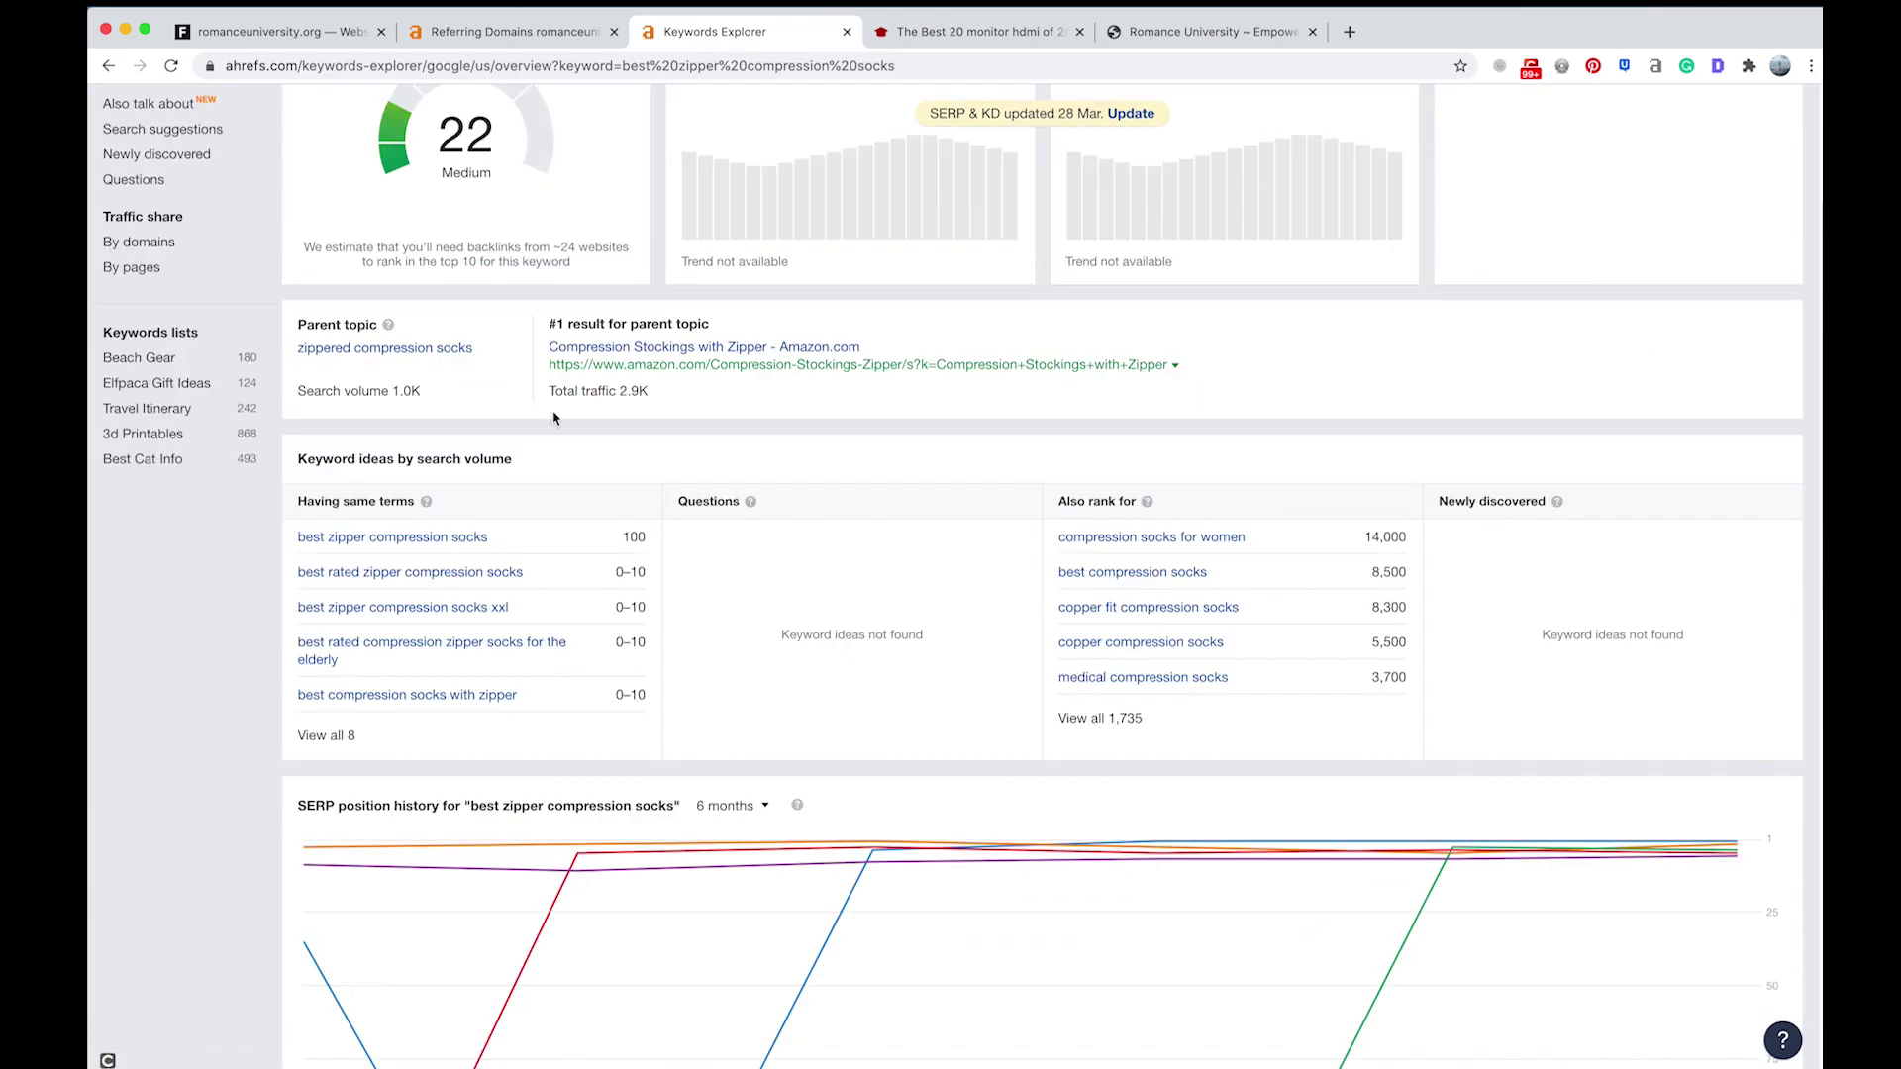
{"action": "scroll", "coordinate": [891, 840], "scroll_direction": "down", "scroll_amount": 11}
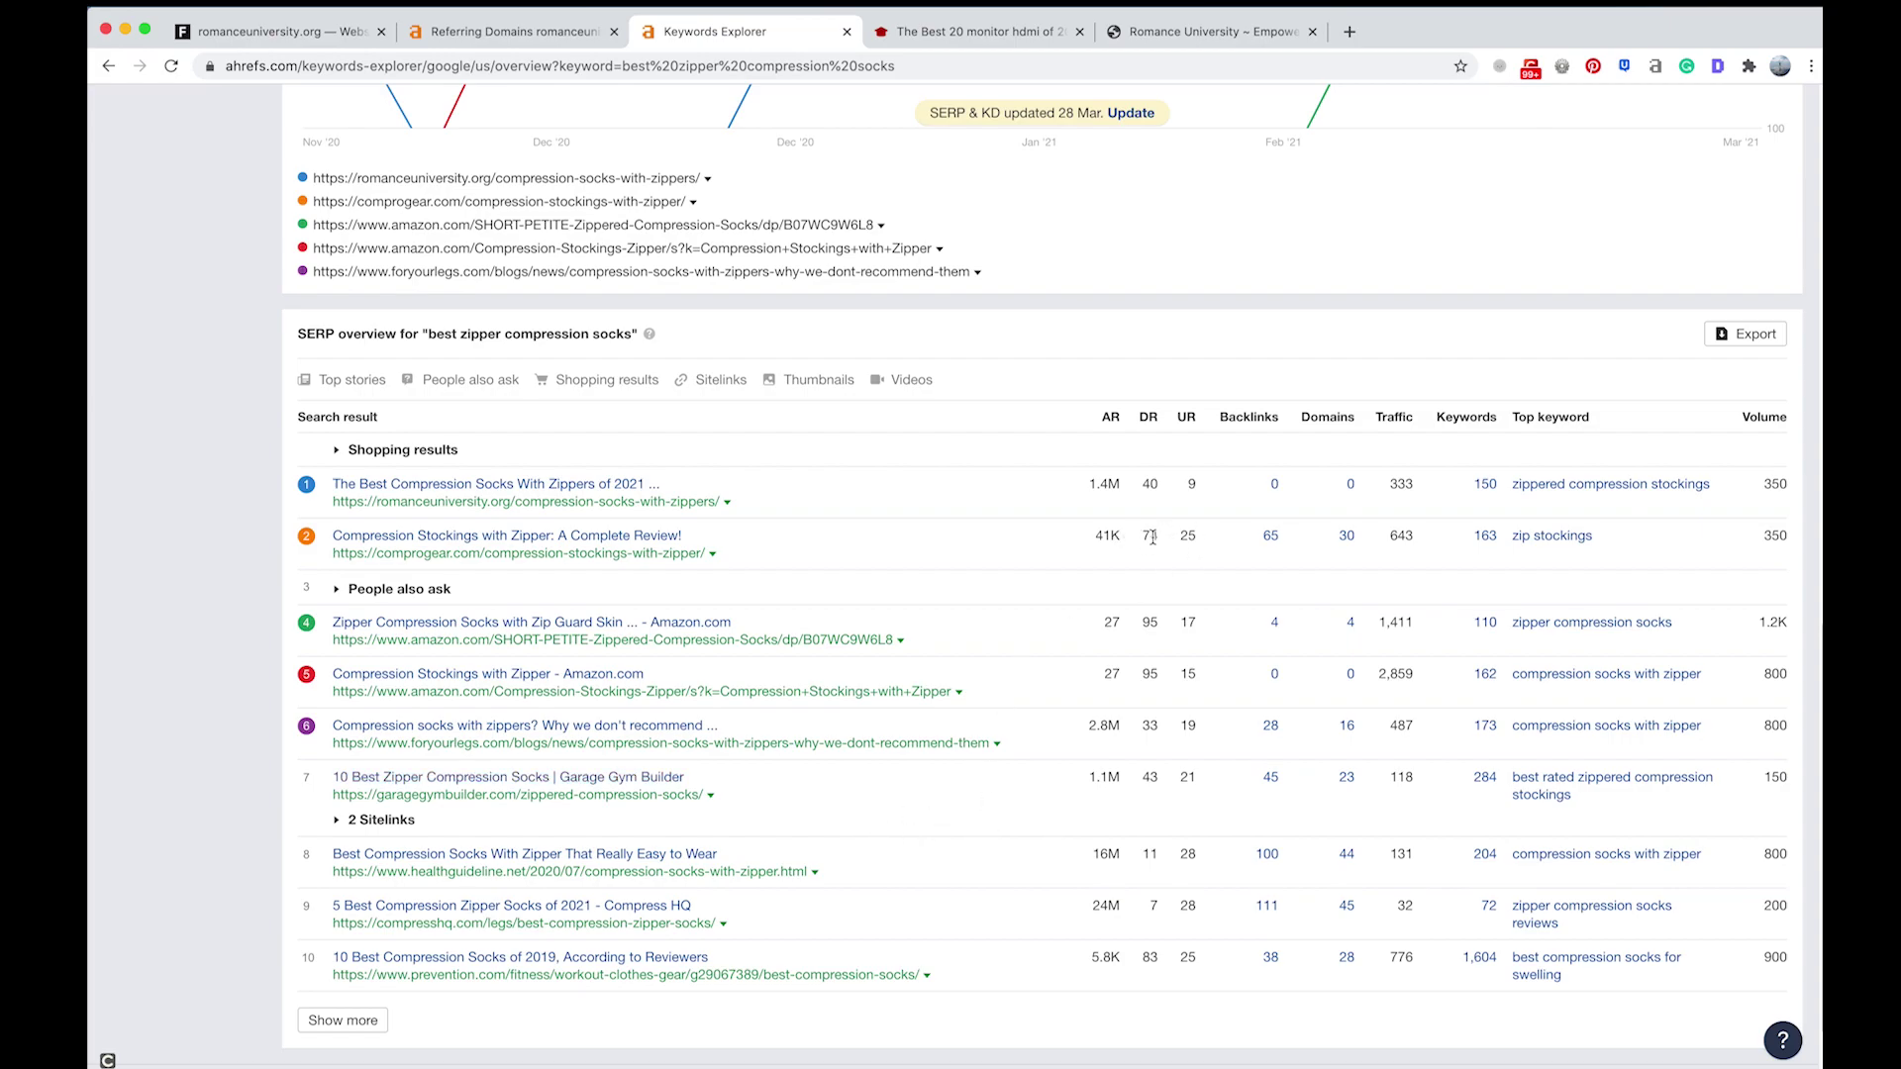
- Open the competing comprogear.com compression stockings page from the SERP overview in a new tab and look through its content
{"action": "right_click", "coordinate": [512, 552]}
{"action": "left_click", "coordinate": [554, 561]}
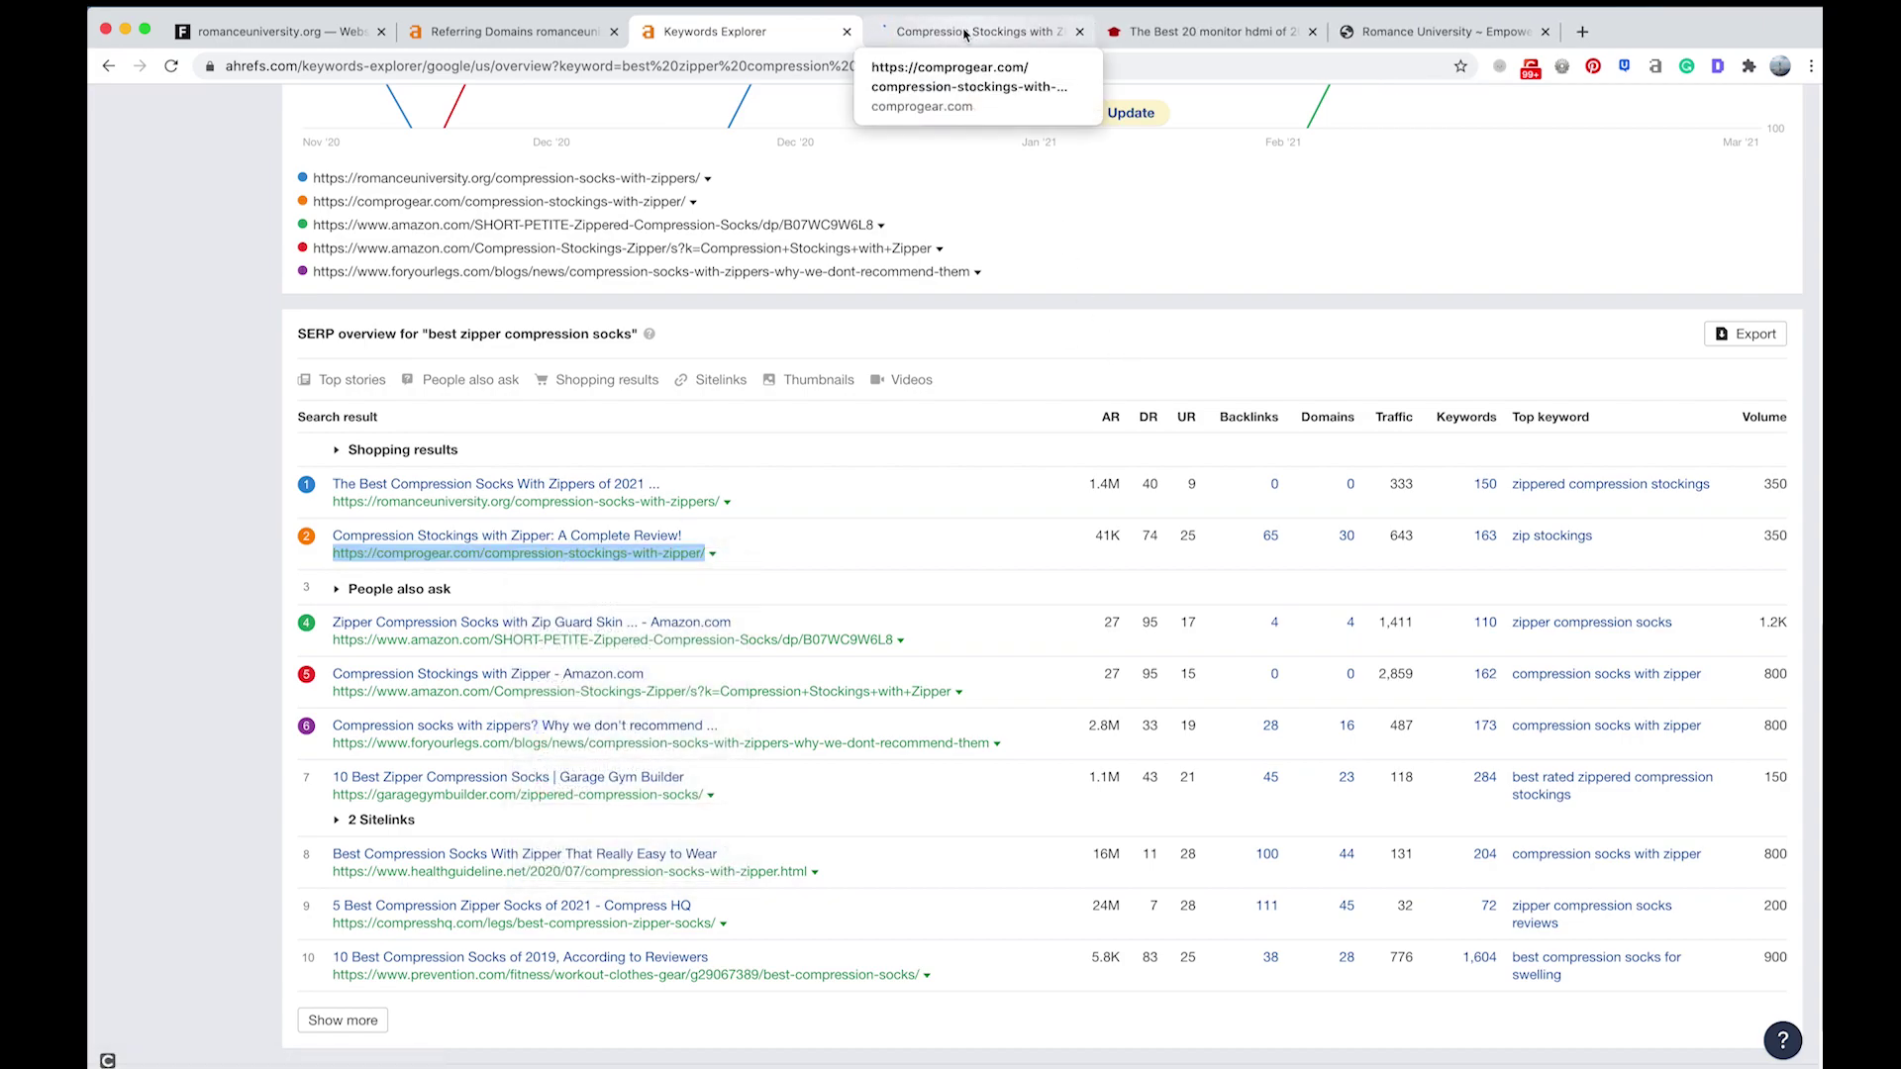
{"action": "left_click", "coordinate": [965, 35]}
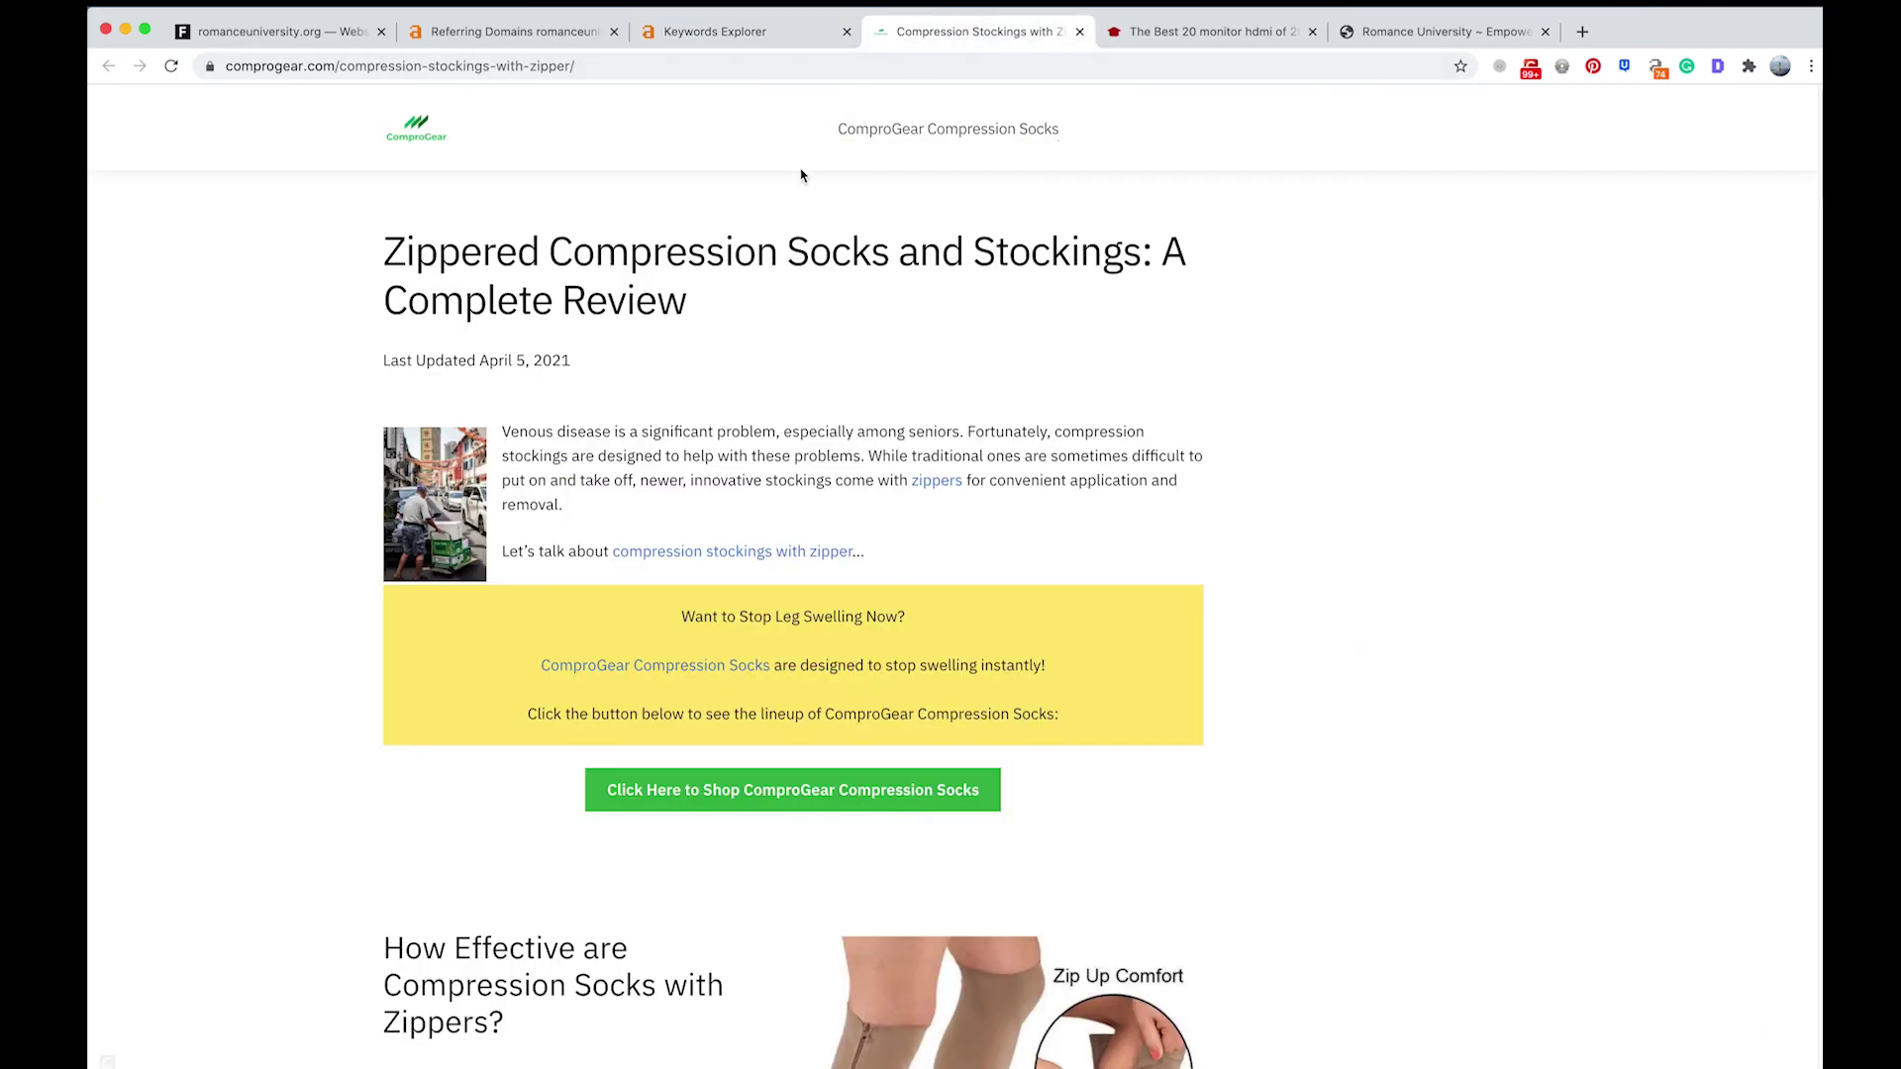
{"action": "right_click", "coordinate": [1254, 432]}
{"action": "scroll", "coordinate": [1148, 542], "scroll_direction": "down", "scroll_amount": 5}
{"action": "scroll", "coordinate": [1068, 548], "scroll_direction": "down", "scroll_amount": 4}
{"action": "scroll", "coordinate": [1067, 548], "scroll_direction": "down", "scroll_amount": 10}
{"action": "scroll", "coordinate": [1055, 574], "scroll_direction": "down", "scroll_amount": 20}
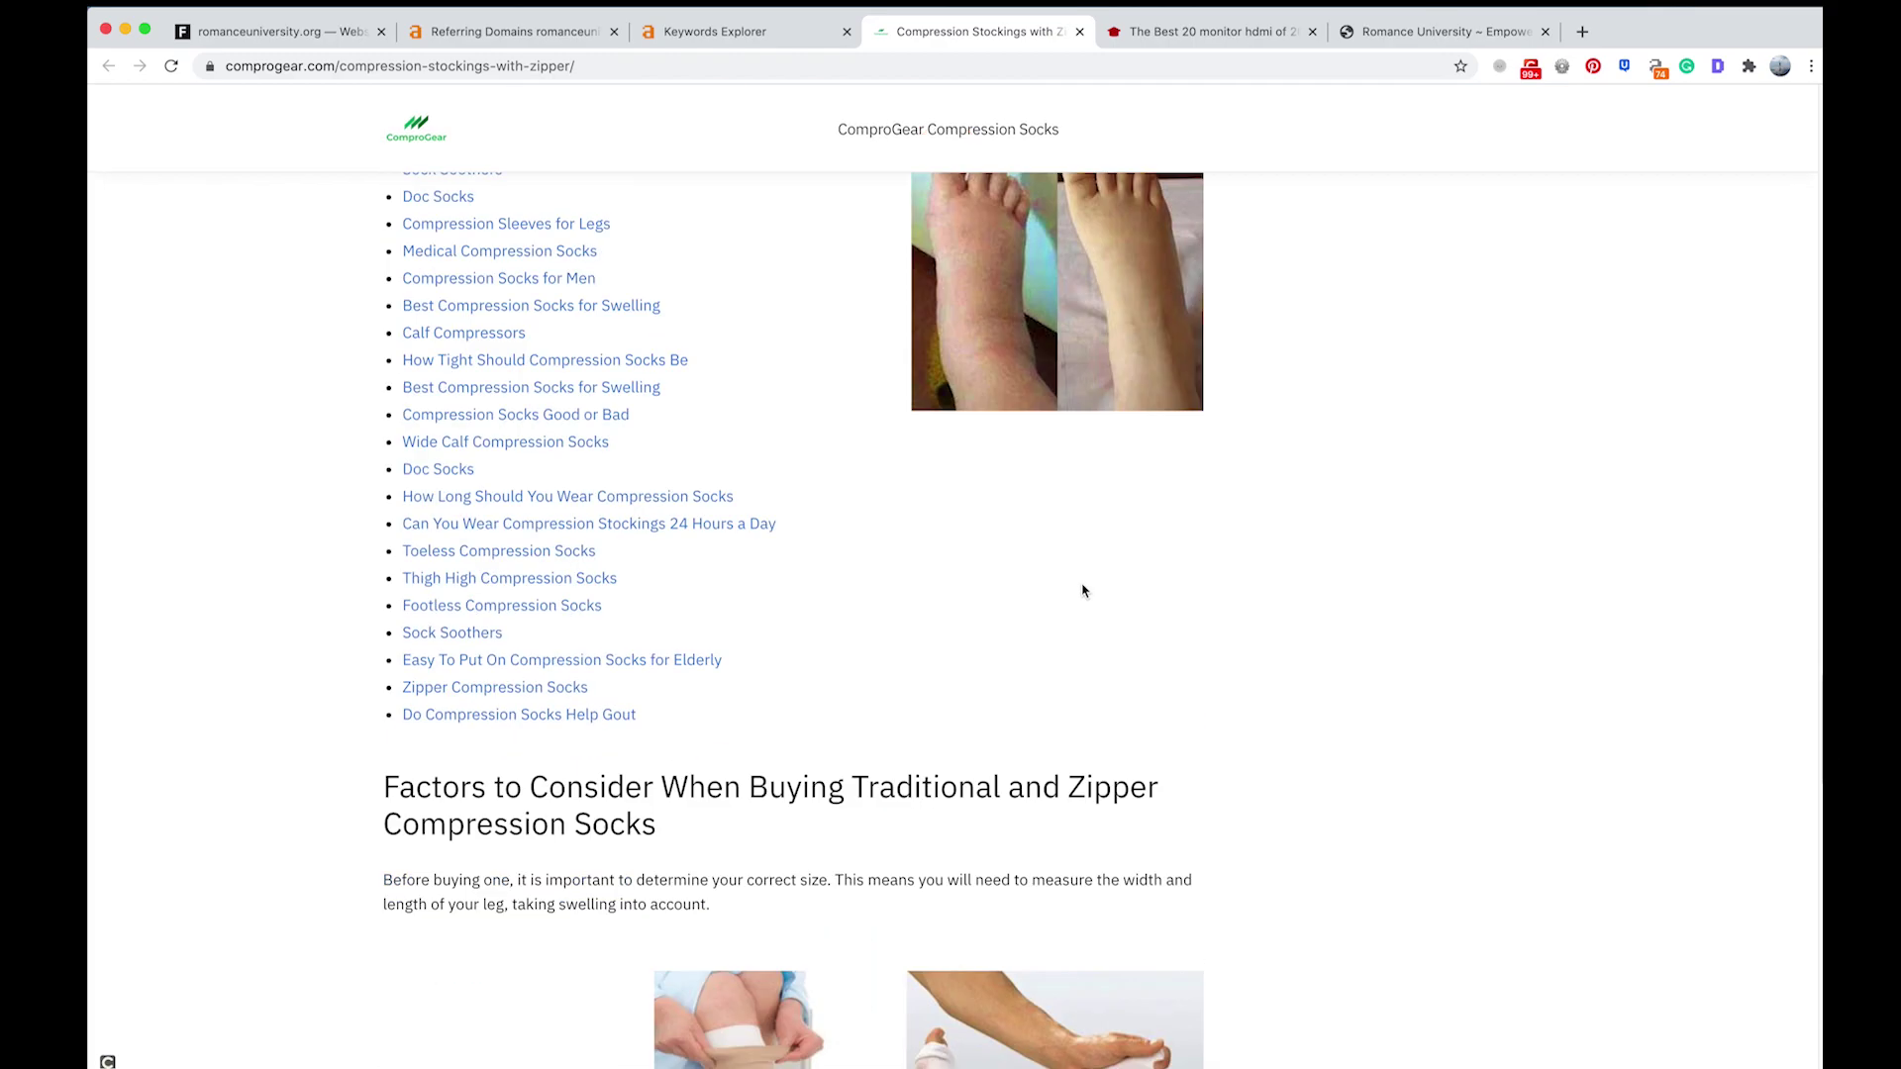
{"action": "scroll", "coordinate": [1083, 594], "scroll_direction": "down", "scroll_amount": 10}
{"action": "scroll", "coordinate": [1099, 607], "scroll_direction": "down", "scroll_amount": 15}
{"action": "scroll", "coordinate": [1055, 535], "scroll_direction": "up", "scroll_amount": 20}
- Go back from the keyword overview to the Top pages report, and open the Site Explorer overview of romanceuniversity.org
{"action": "left_click", "coordinate": [730, 30]}
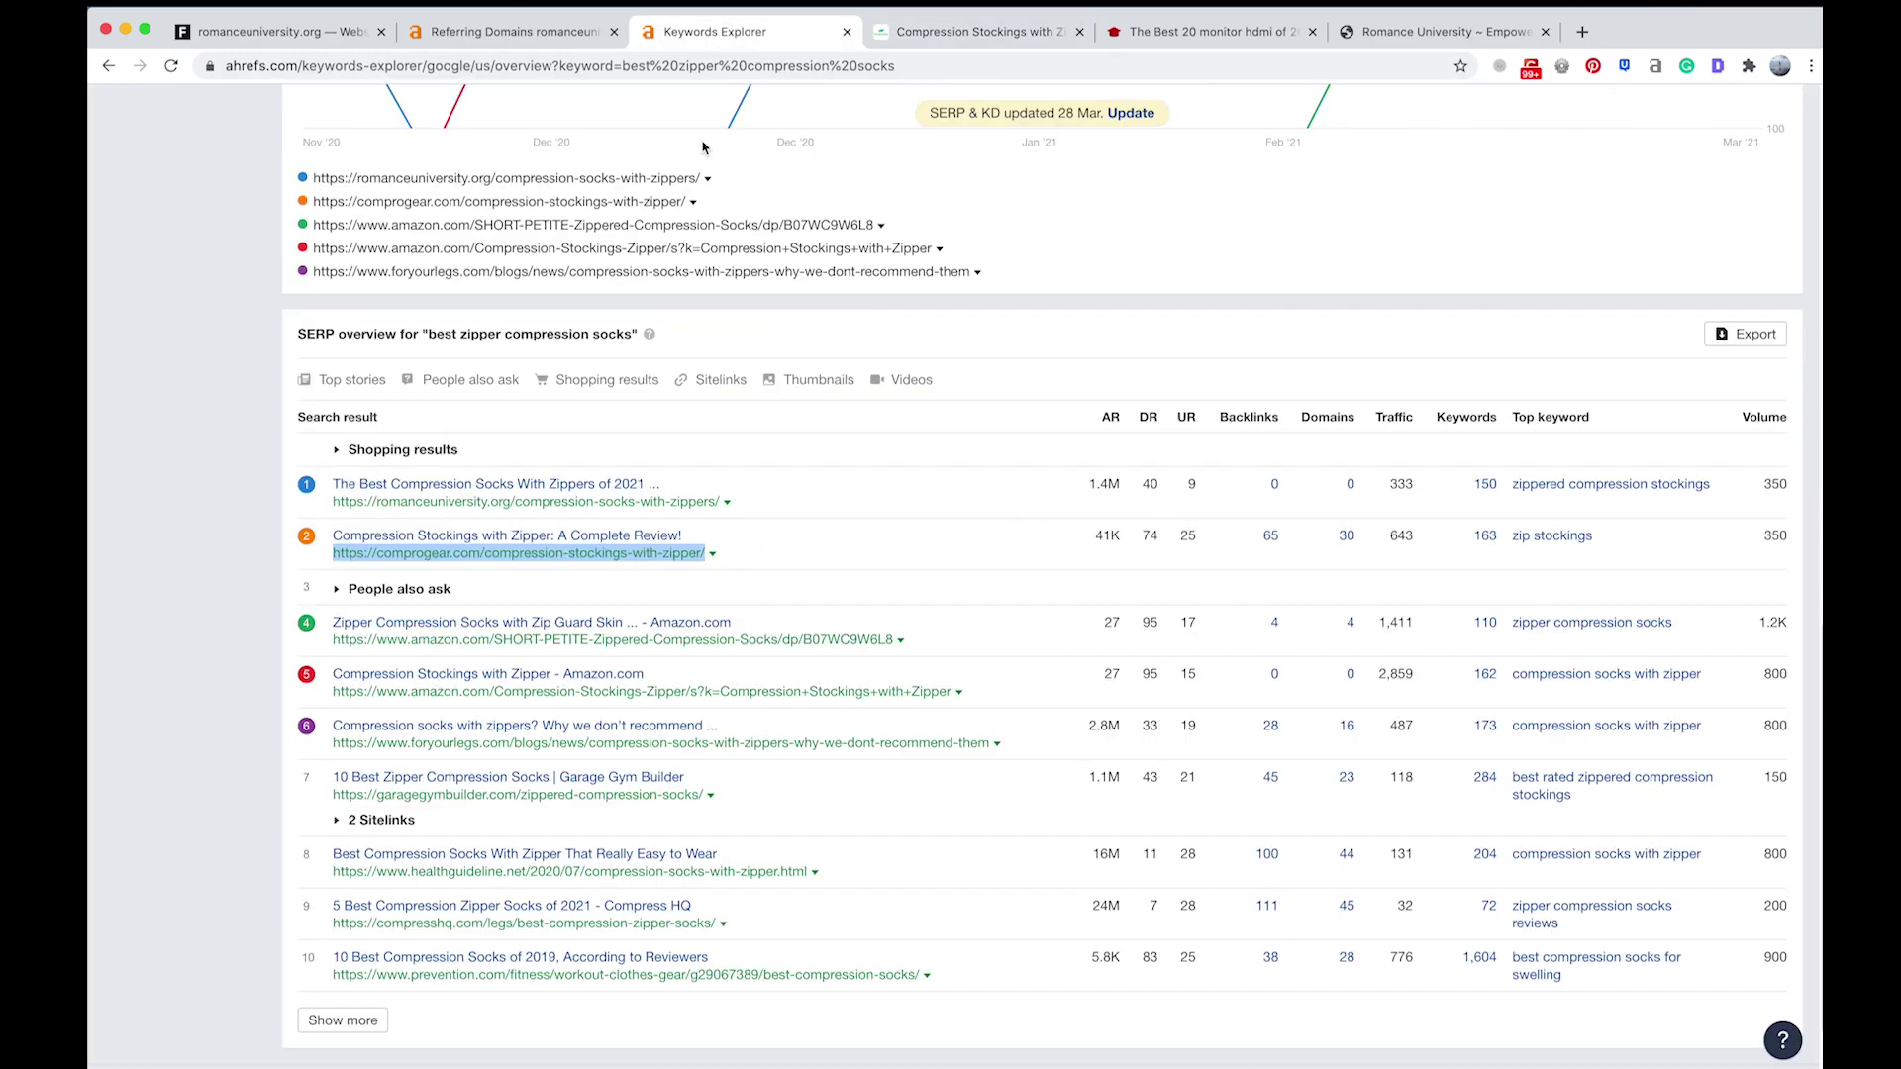
{"action": "scroll", "coordinate": [1000, 733], "scroll_direction": "up", "scroll_amount": 15}
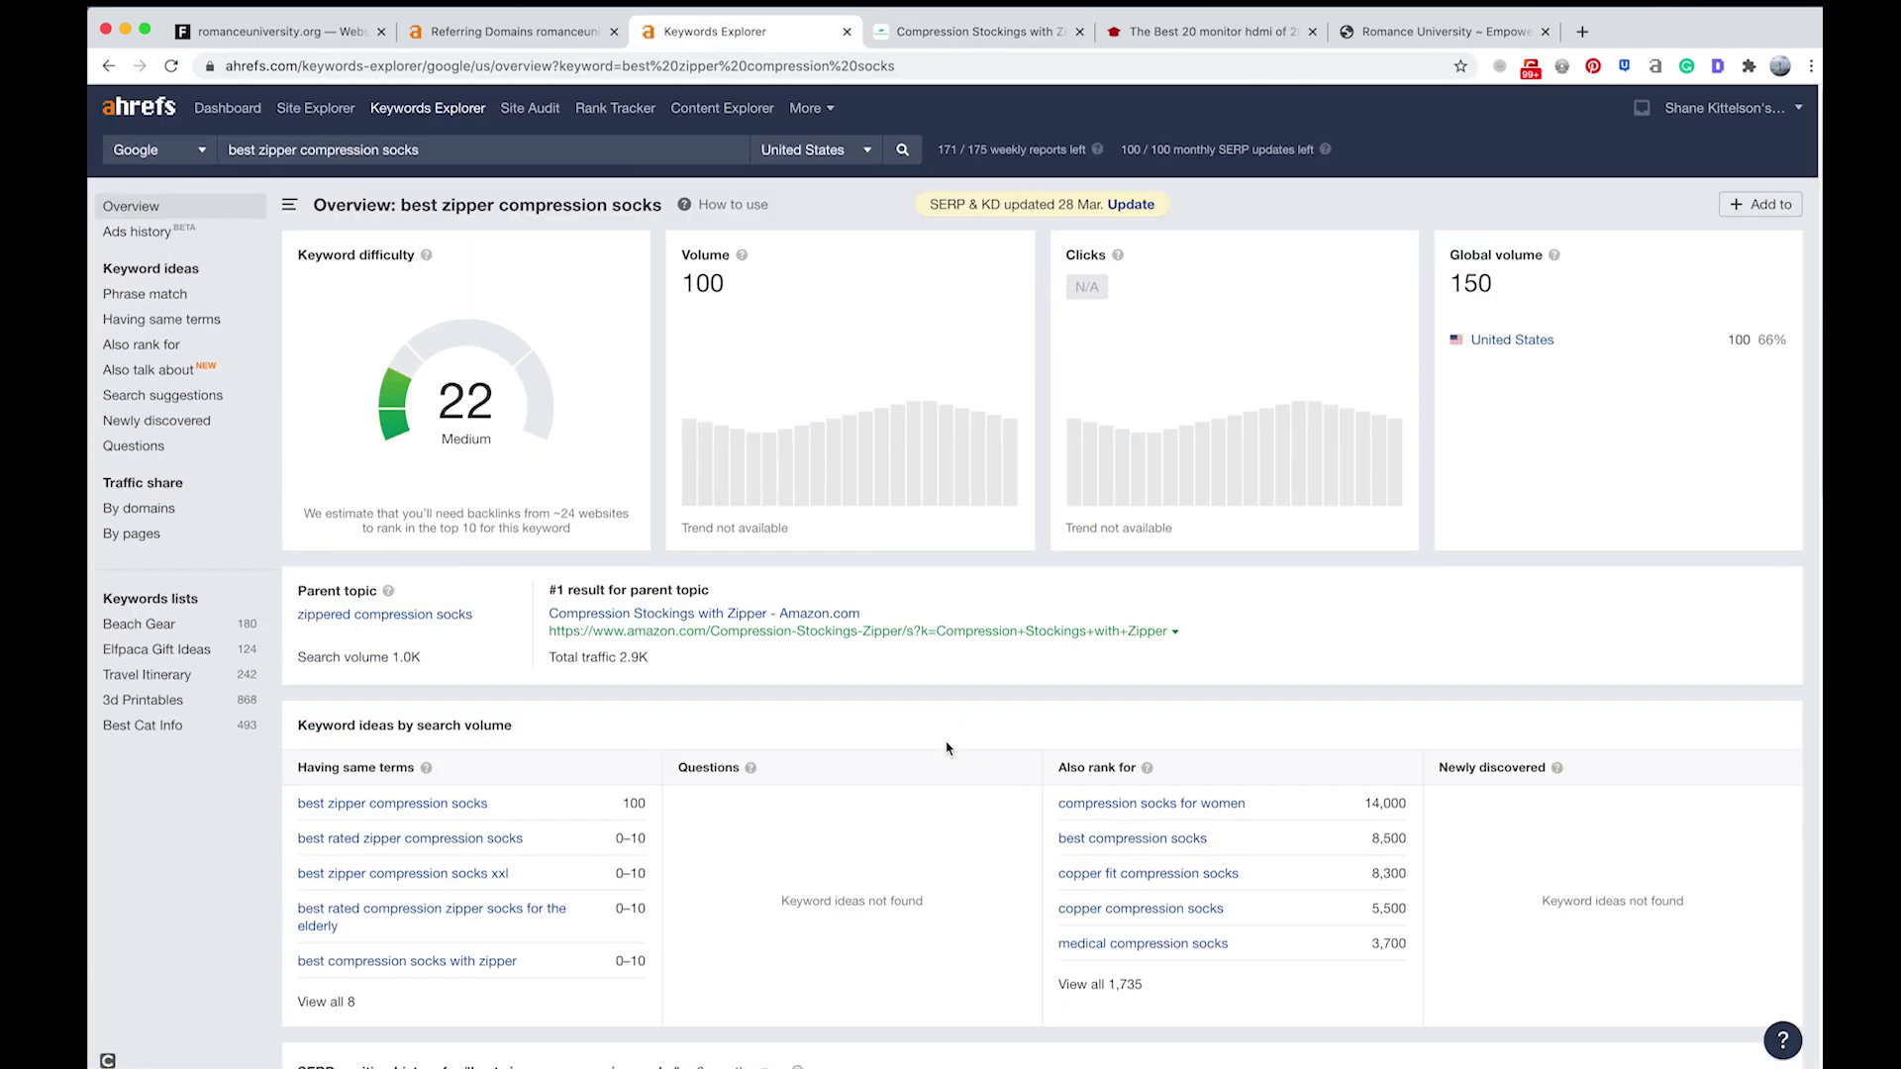
{"action": "left_click", "coordinate": [113, 66]}
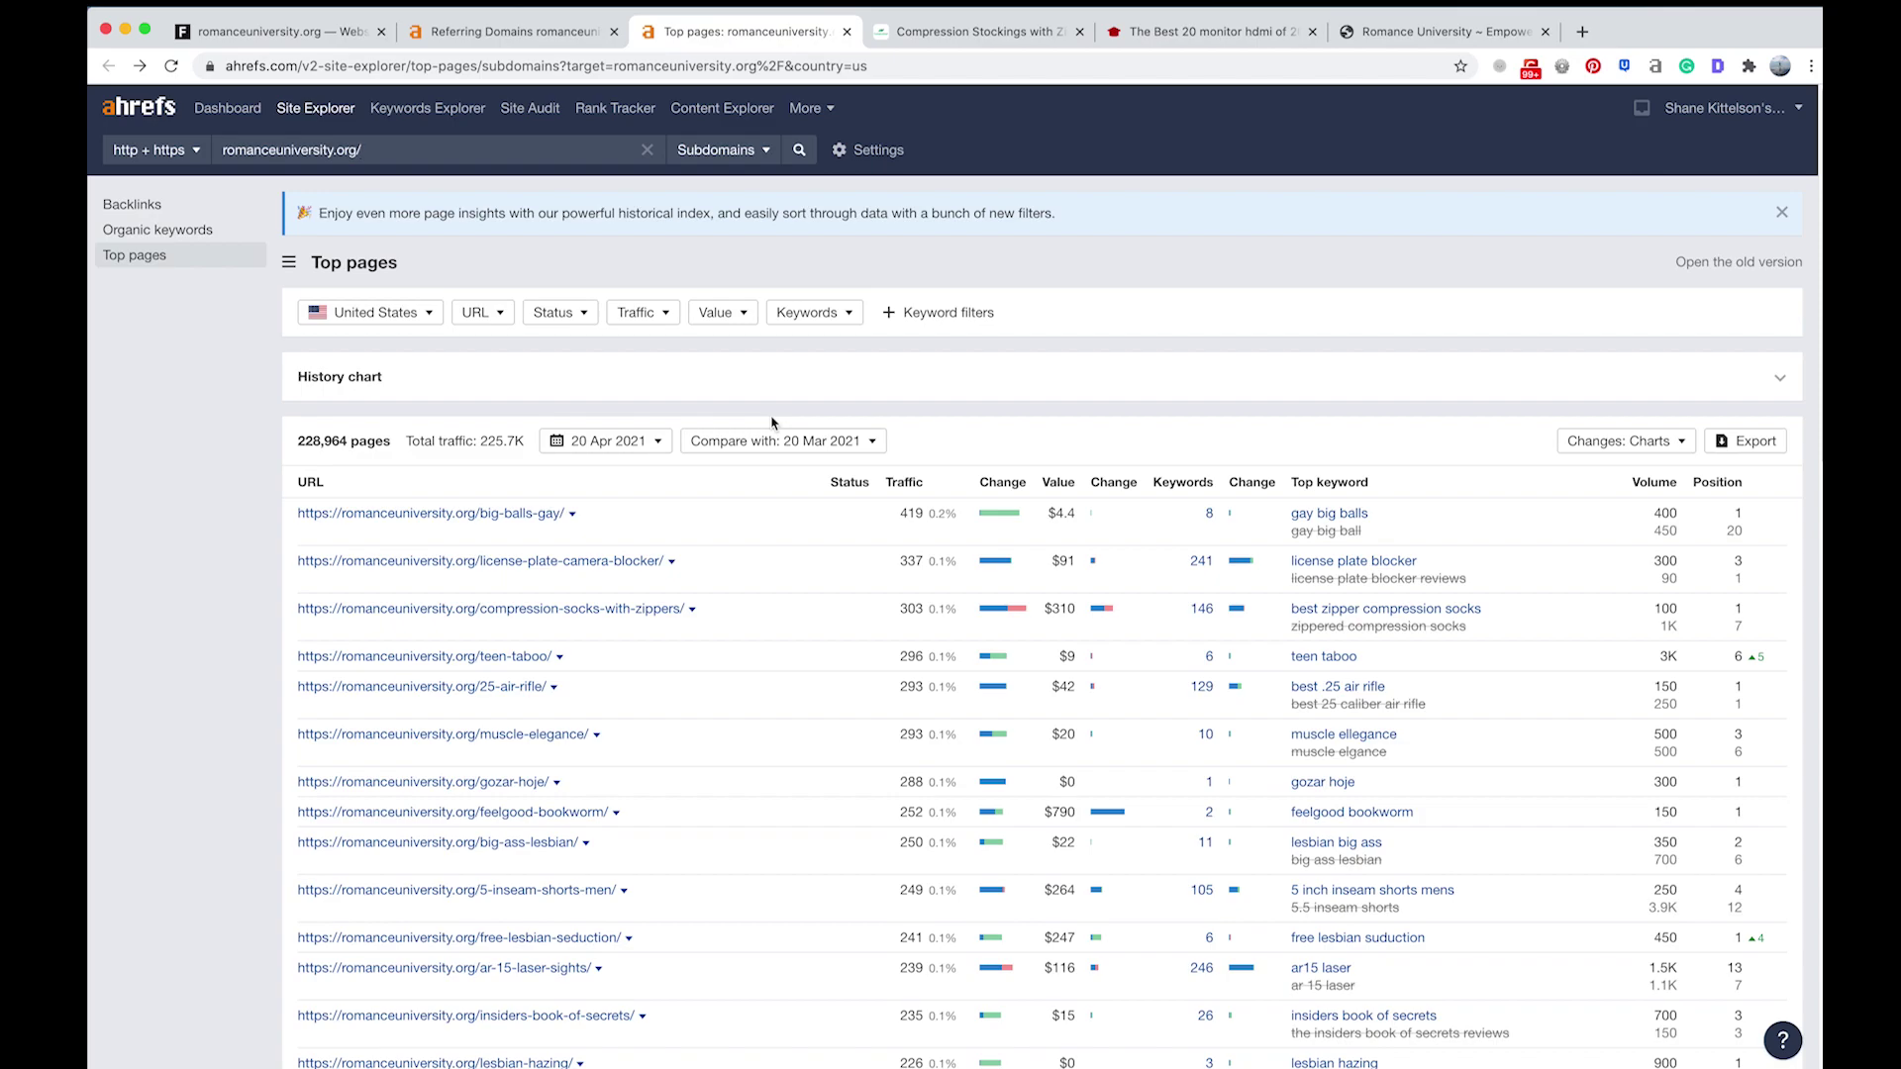
{"action": "scroll", "coordinate": [773, 424], "scroll_direction": "down", "scroll_amount": 5}
{"action": "scroll", "coordinate": [773, 426], "scroll_direction": "up", "scroll_amount": 5}
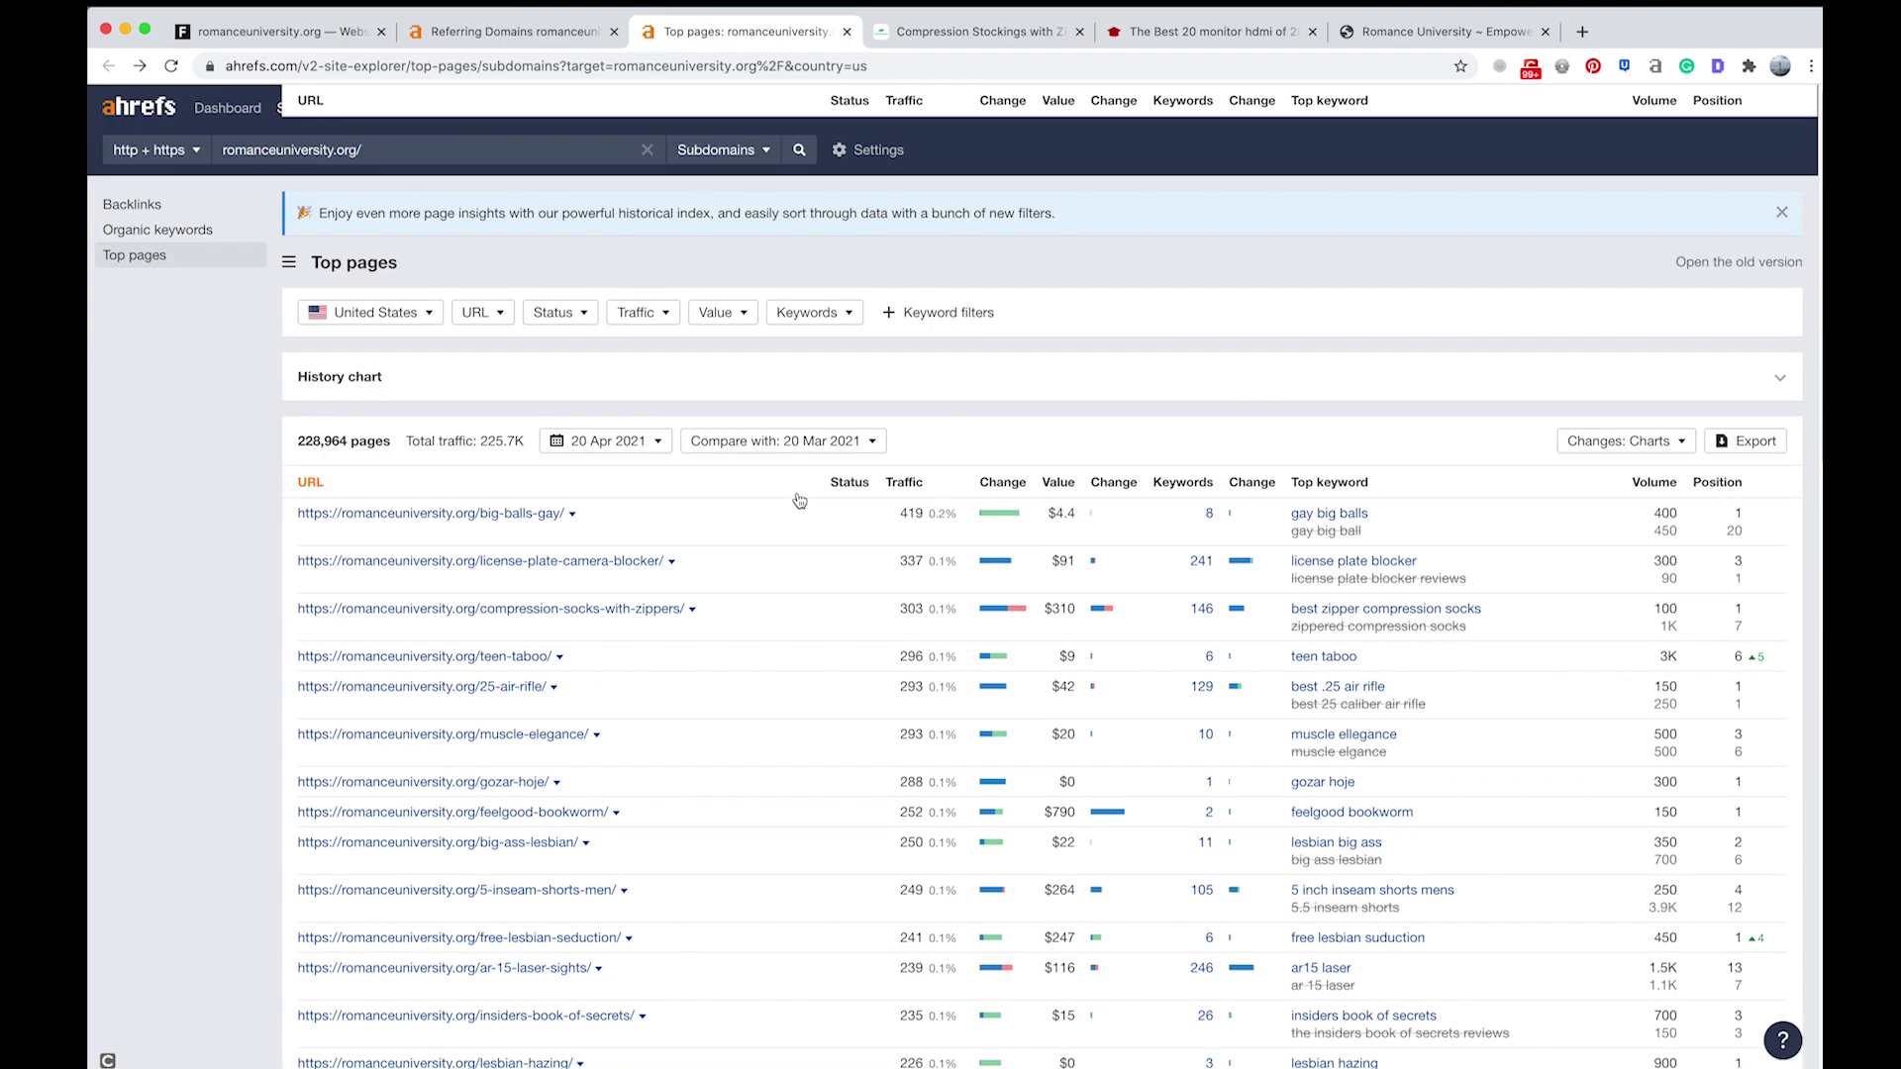
{"action": "left_click", "coordinate": [505, 31]}
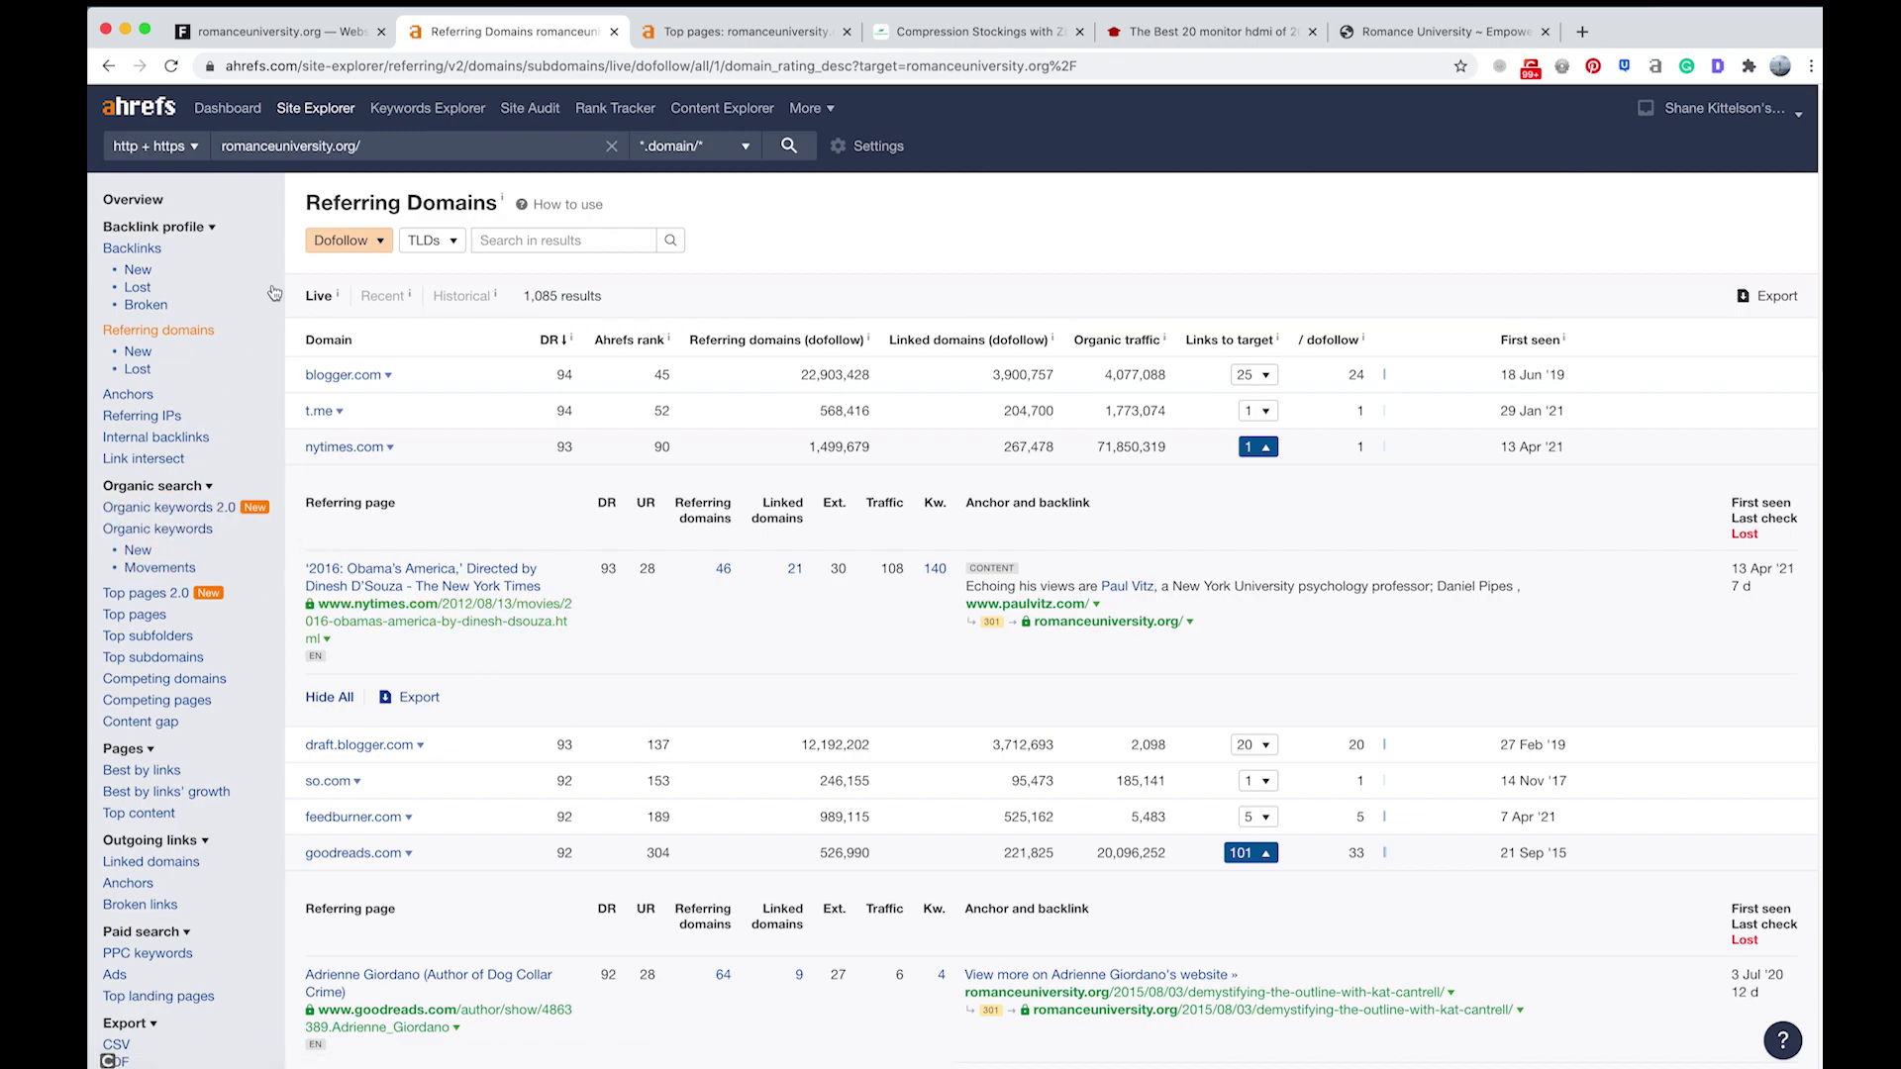
{"action": "left_click", "coordinate": [146, 201]}
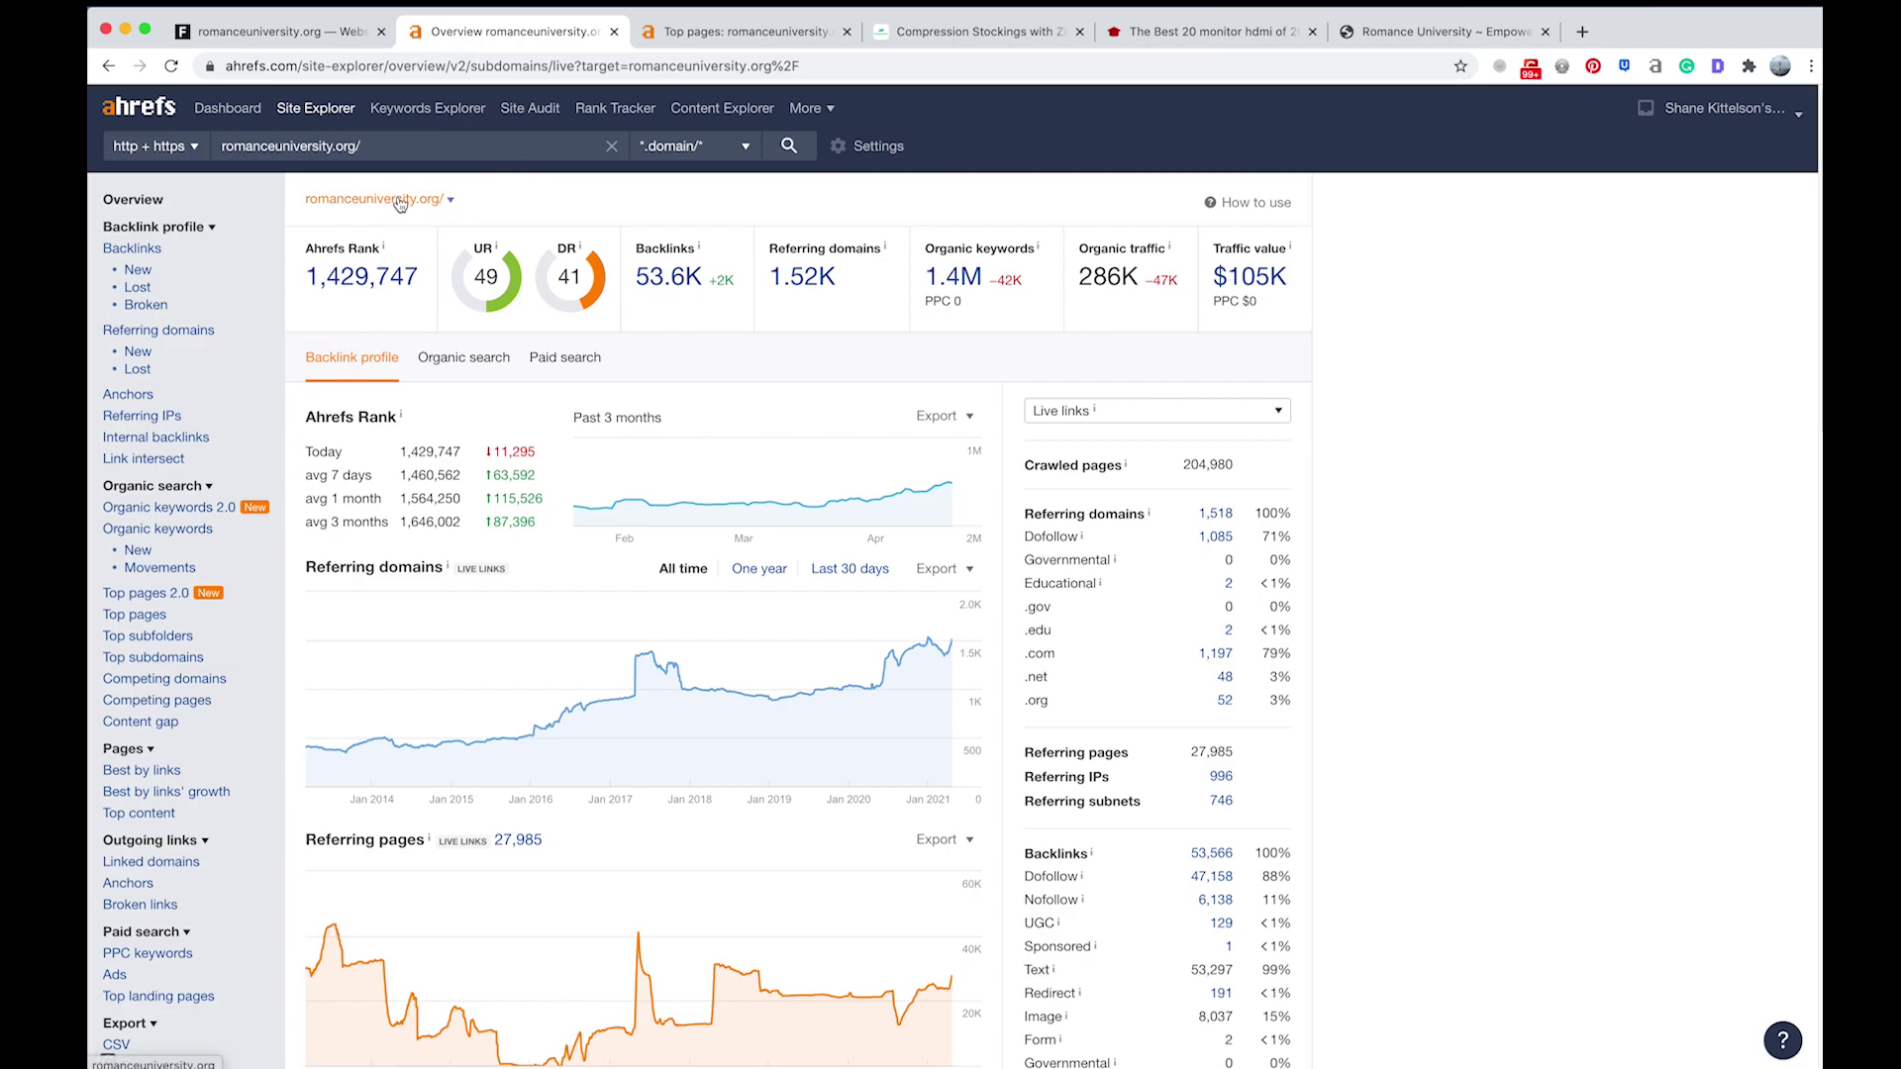
- Return to the Romance University site, browse its Blog category and open the car floor mats post
{"action": "left_click", "coordinate": [991, 35]}
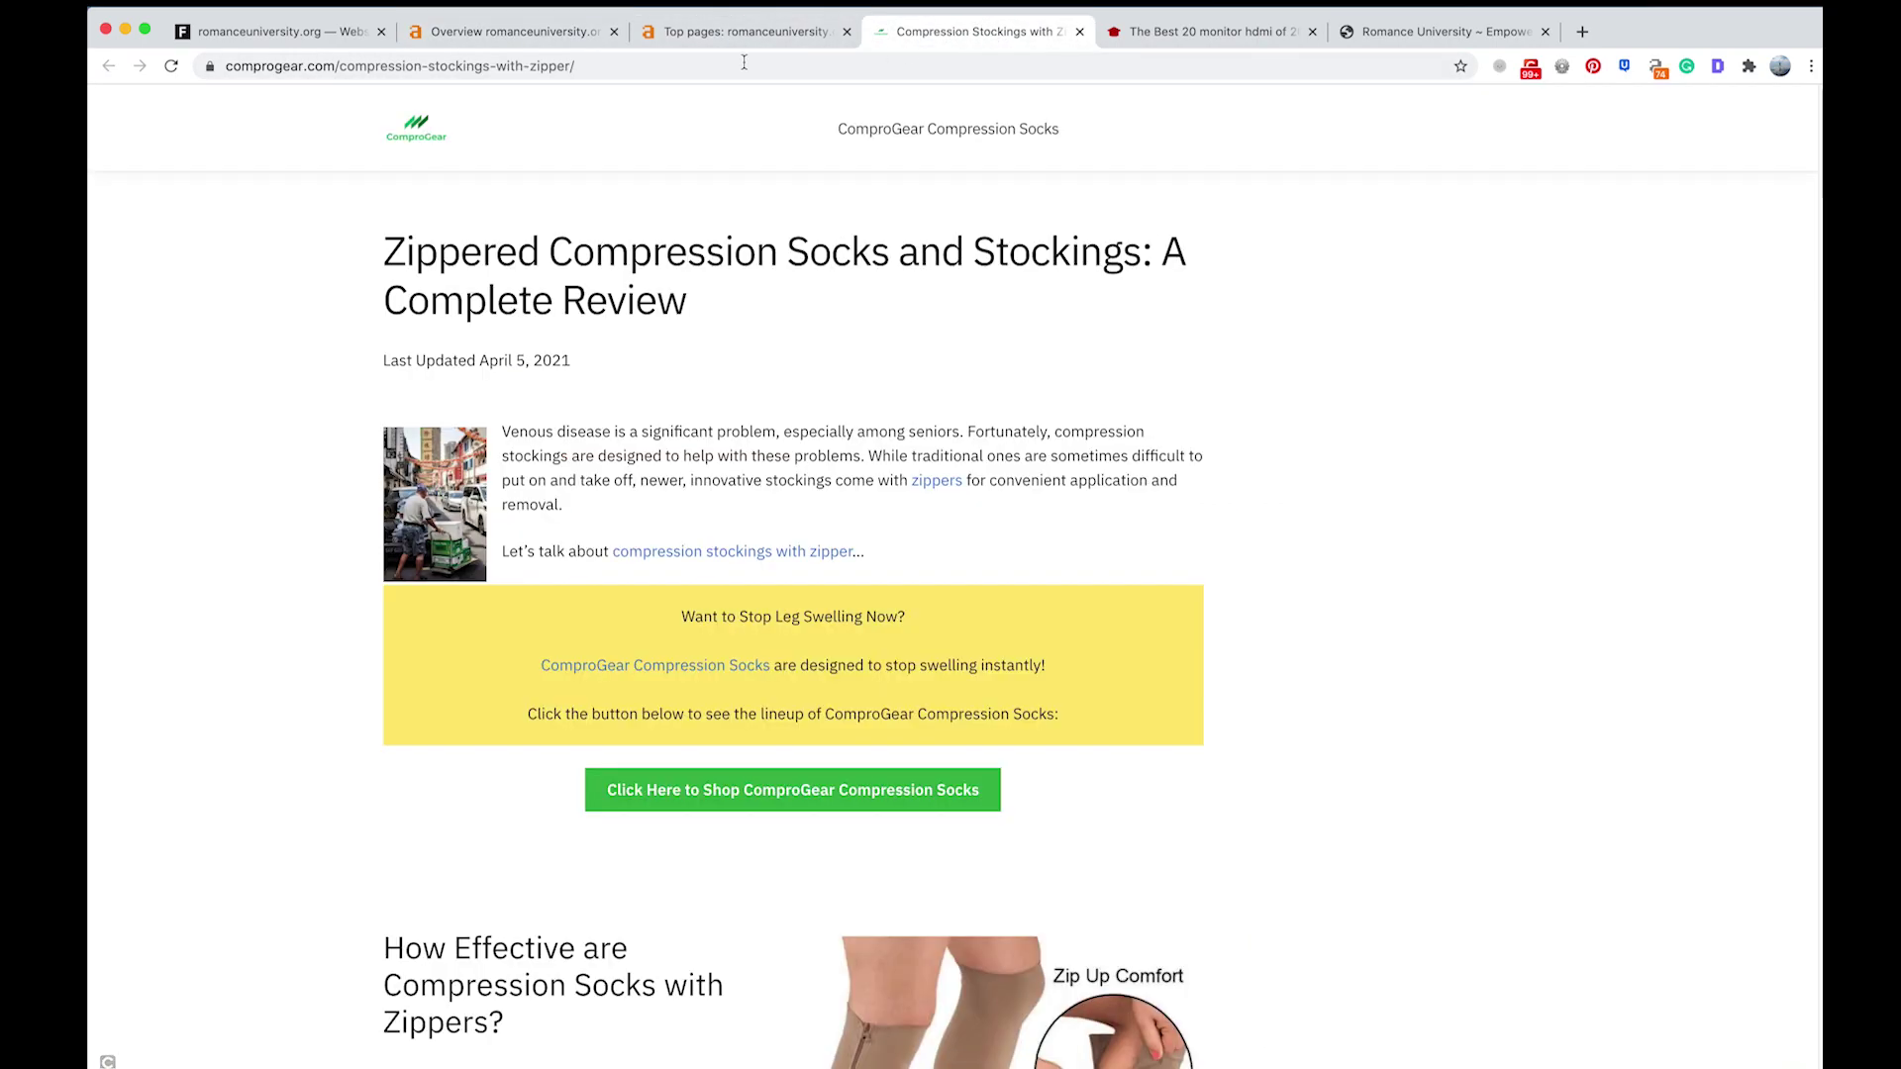
{"action": "left_click", "coordinate": [1203, 32]}
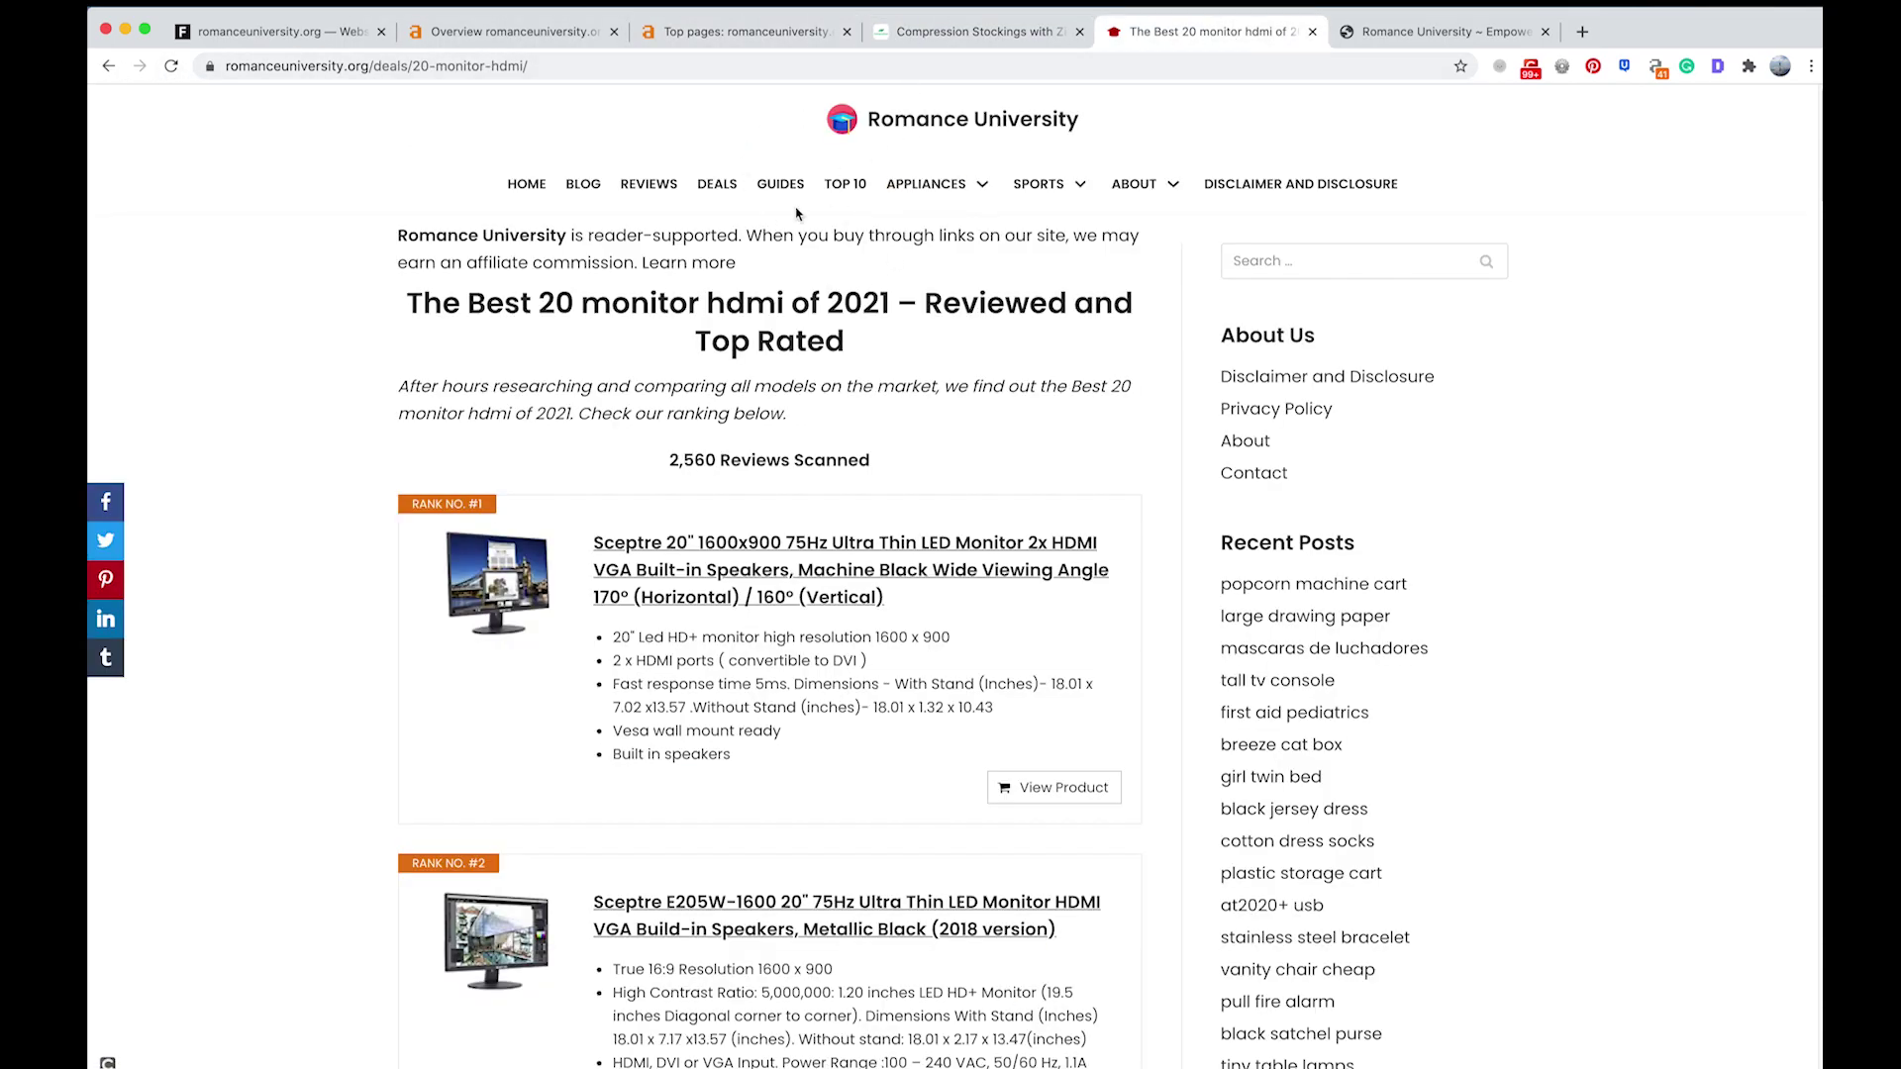
{"action": "left_click", "coordinate": [583, 186]}
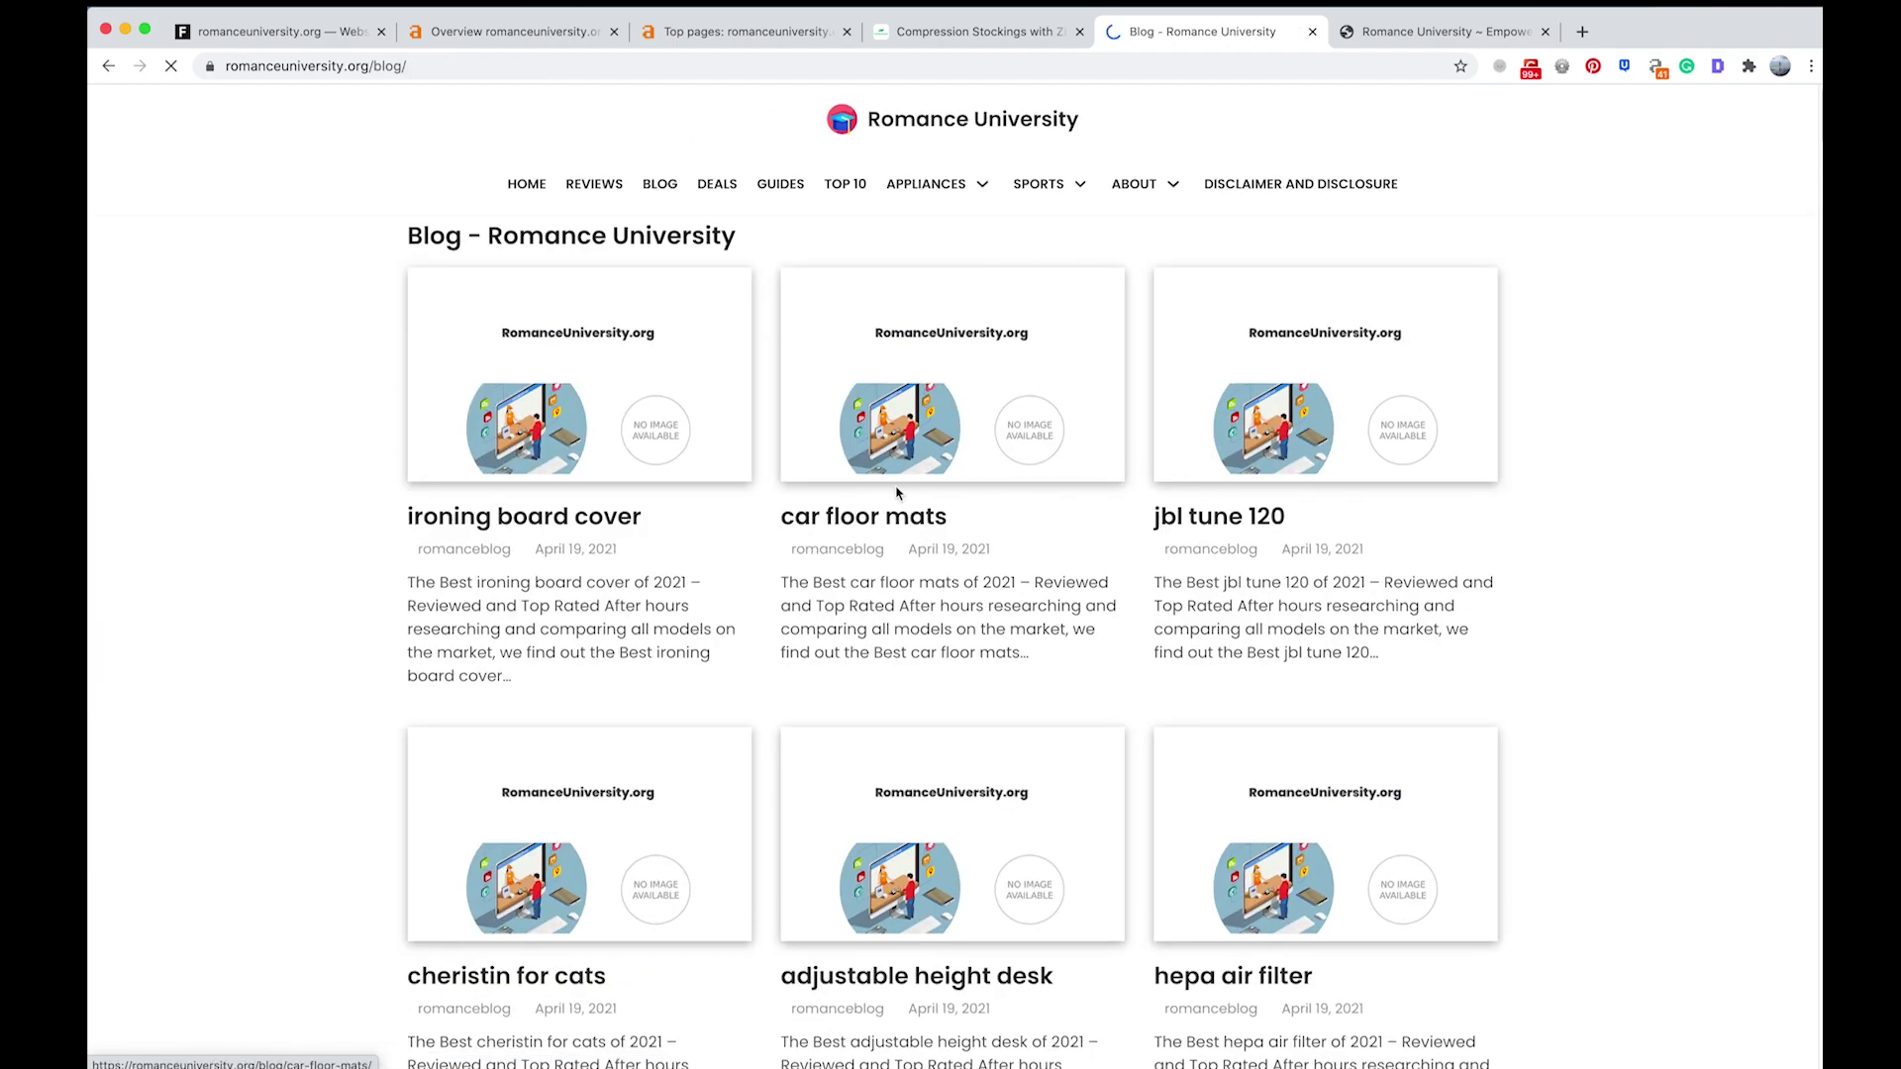
{"action": "scroll", "coordinate": [867, 628], "scroll_direction": "down", "scroll_amount": 2}
{"action": "scroll", "coordinate": [867, 628], "scroll_direction": "down", "scroll_amount": 5}
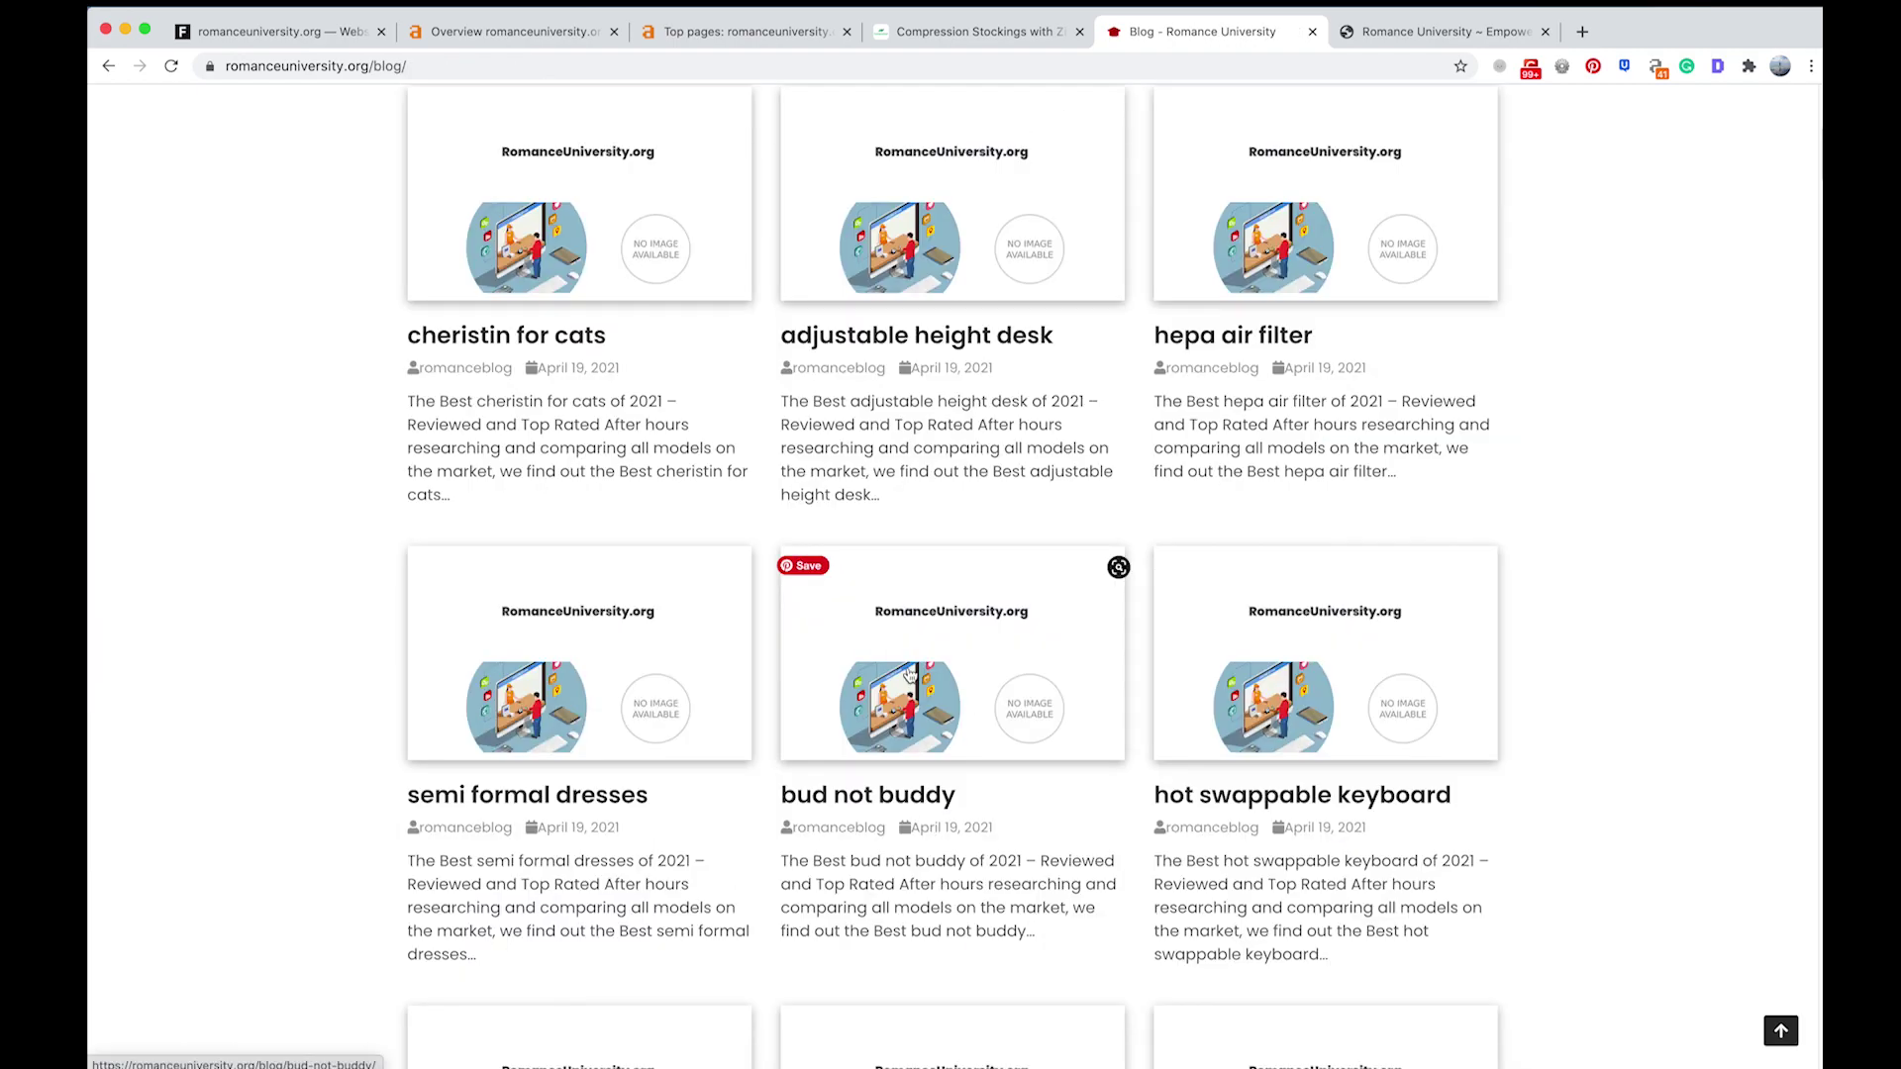
{"action": "scroll", "coordinate": [852, 574], "scroll_direction": "up", "scroll_amount": 7}
{"action": "left_click", "coordinate": [840, 523]}
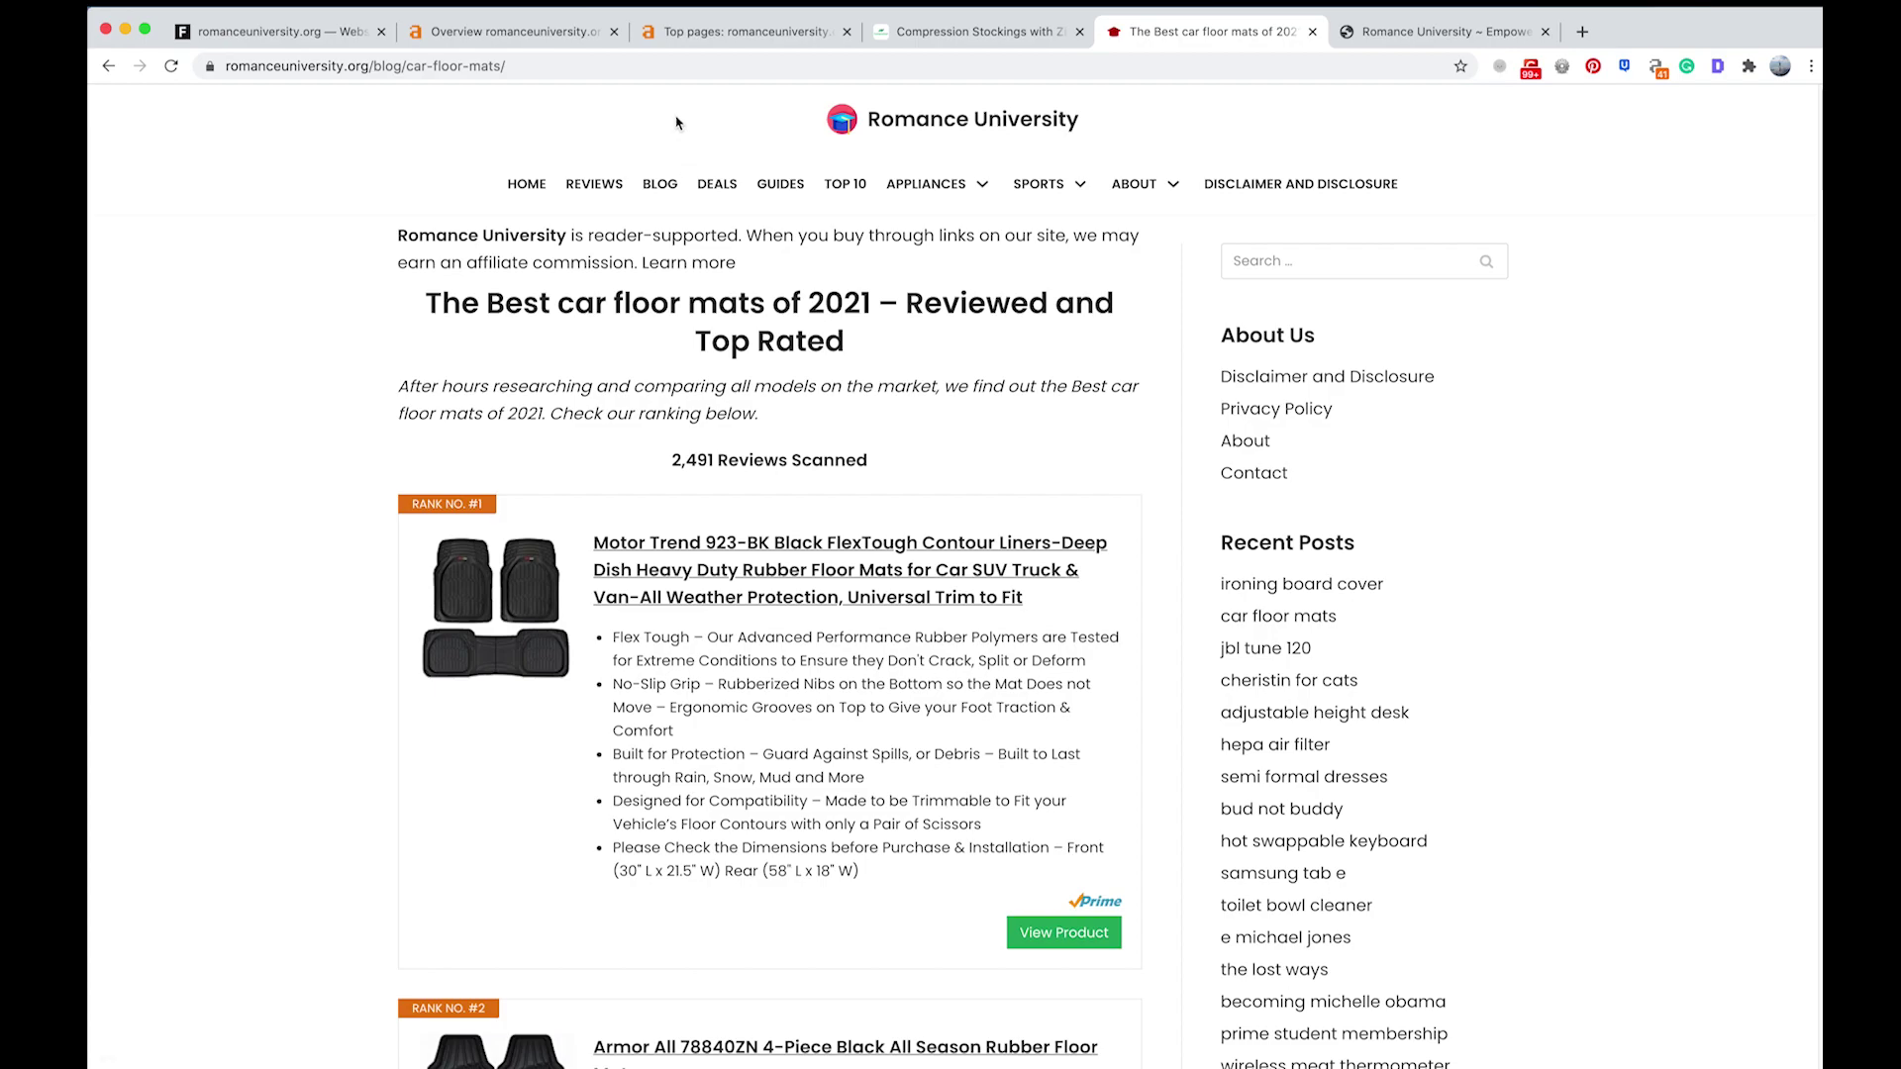
- Look through the car floor mats post, from its ranked products down to the buying guide text
{"action": "scroll", "coordinate": [936, 627], "scroll_direction": "down", "scroll_amount": 4}
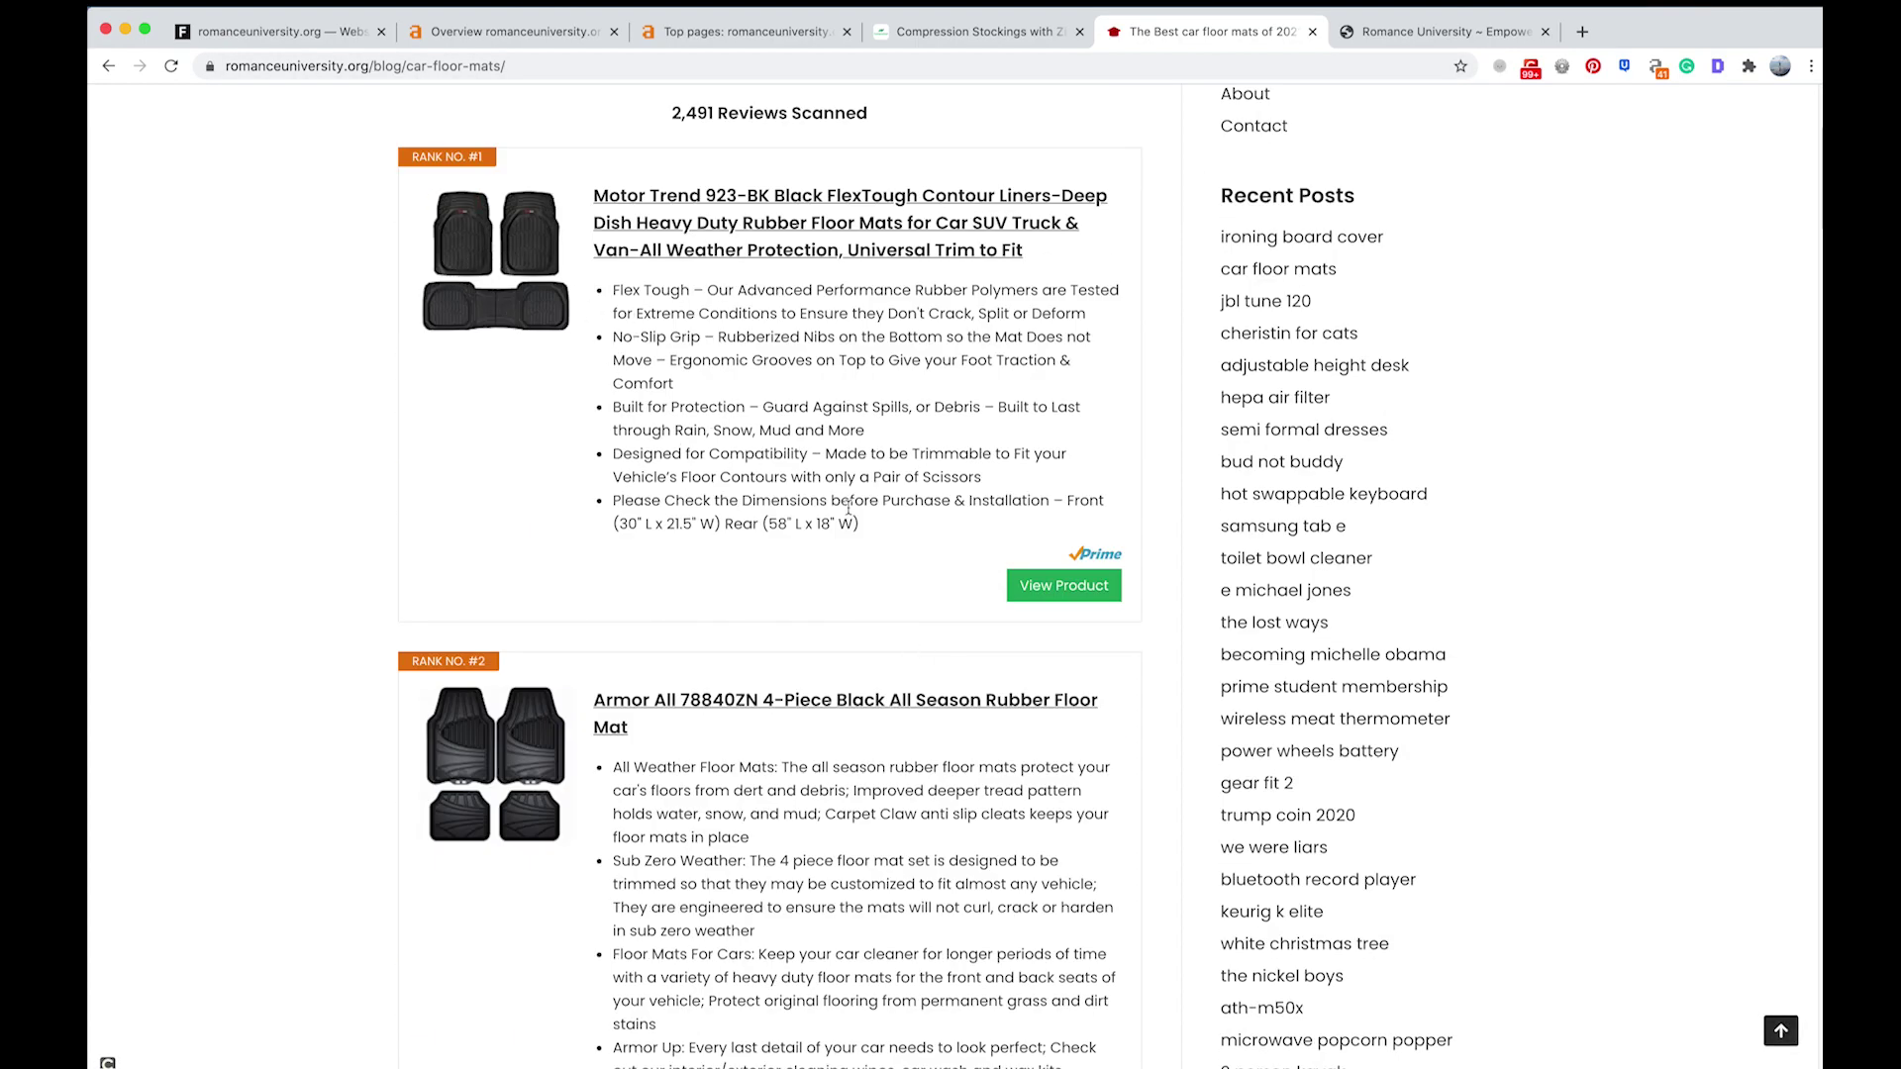
{"action": "scroll", "coordinate": [693, 347], "scroll_direction": "down", "scroll_amount": 14}
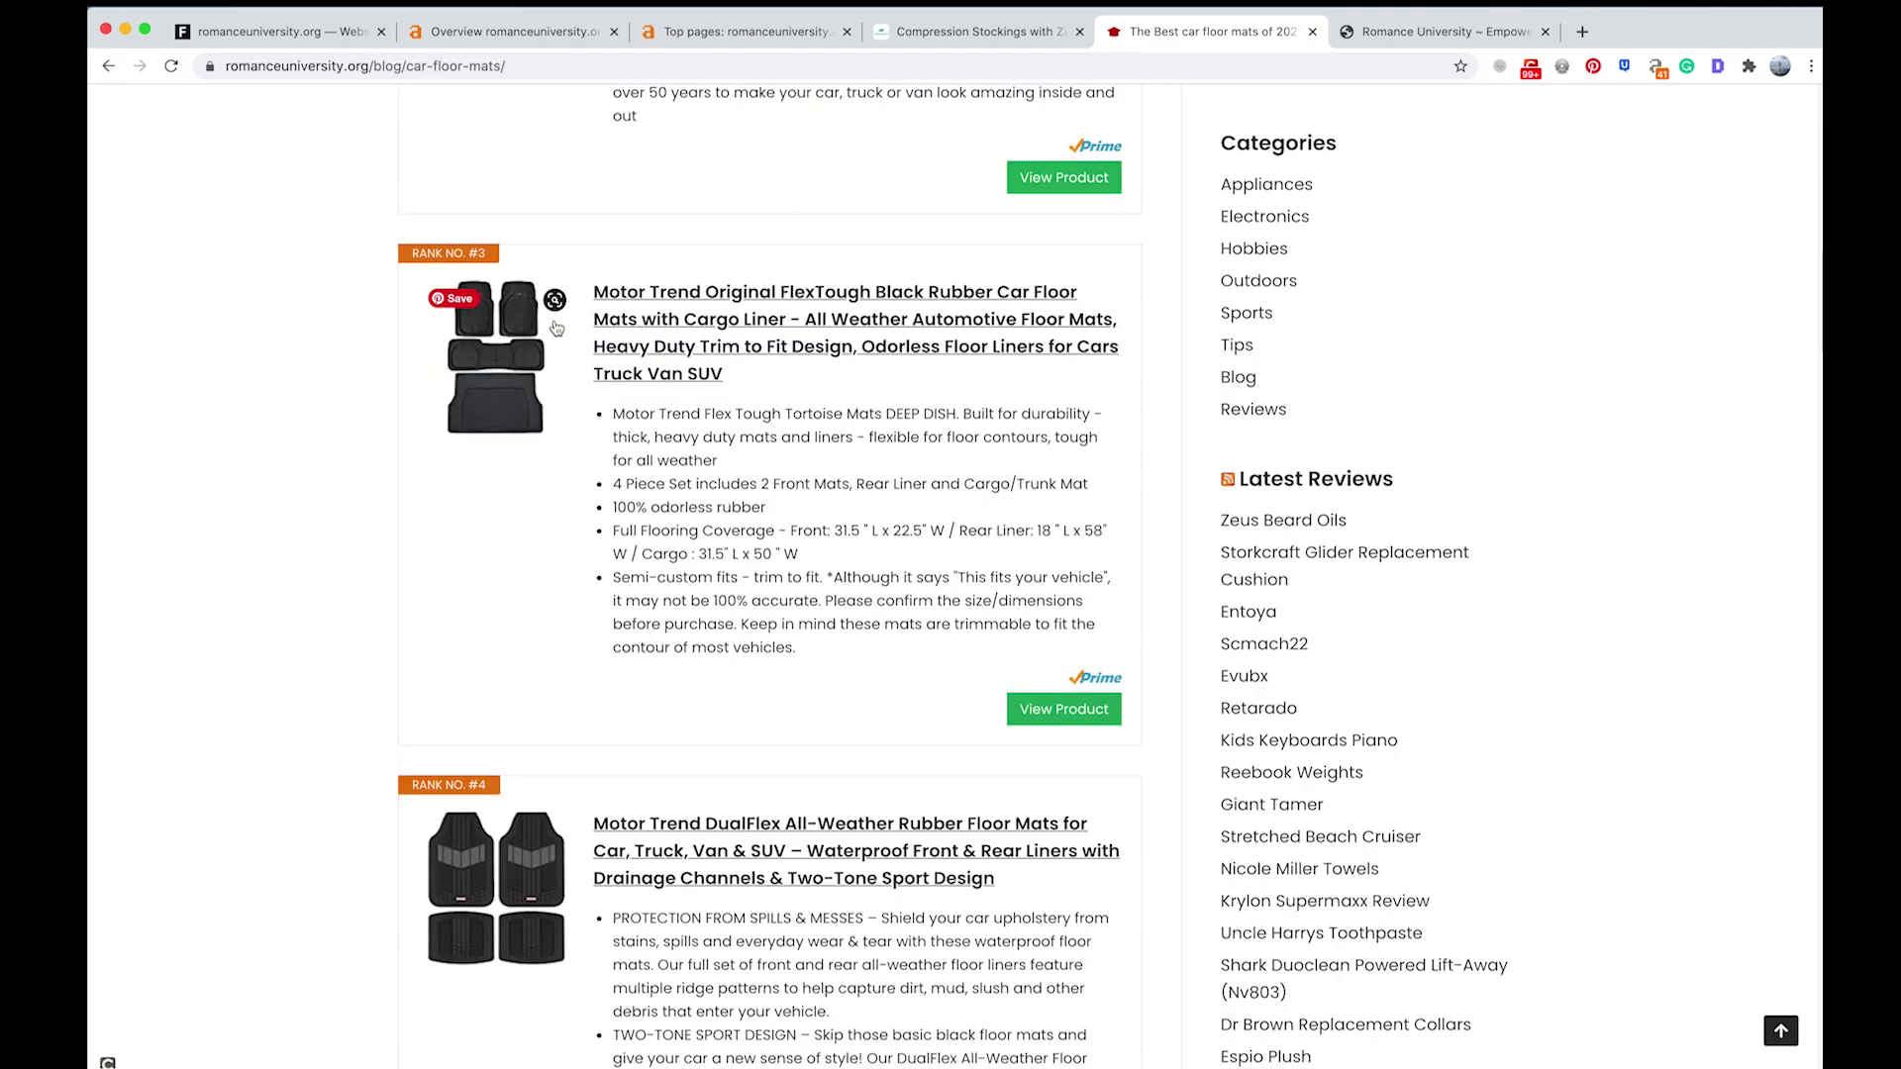
{"action": "scroll", "coordinate": [838, 370], "scroll_direction": "up", "scroll_amount": 15}
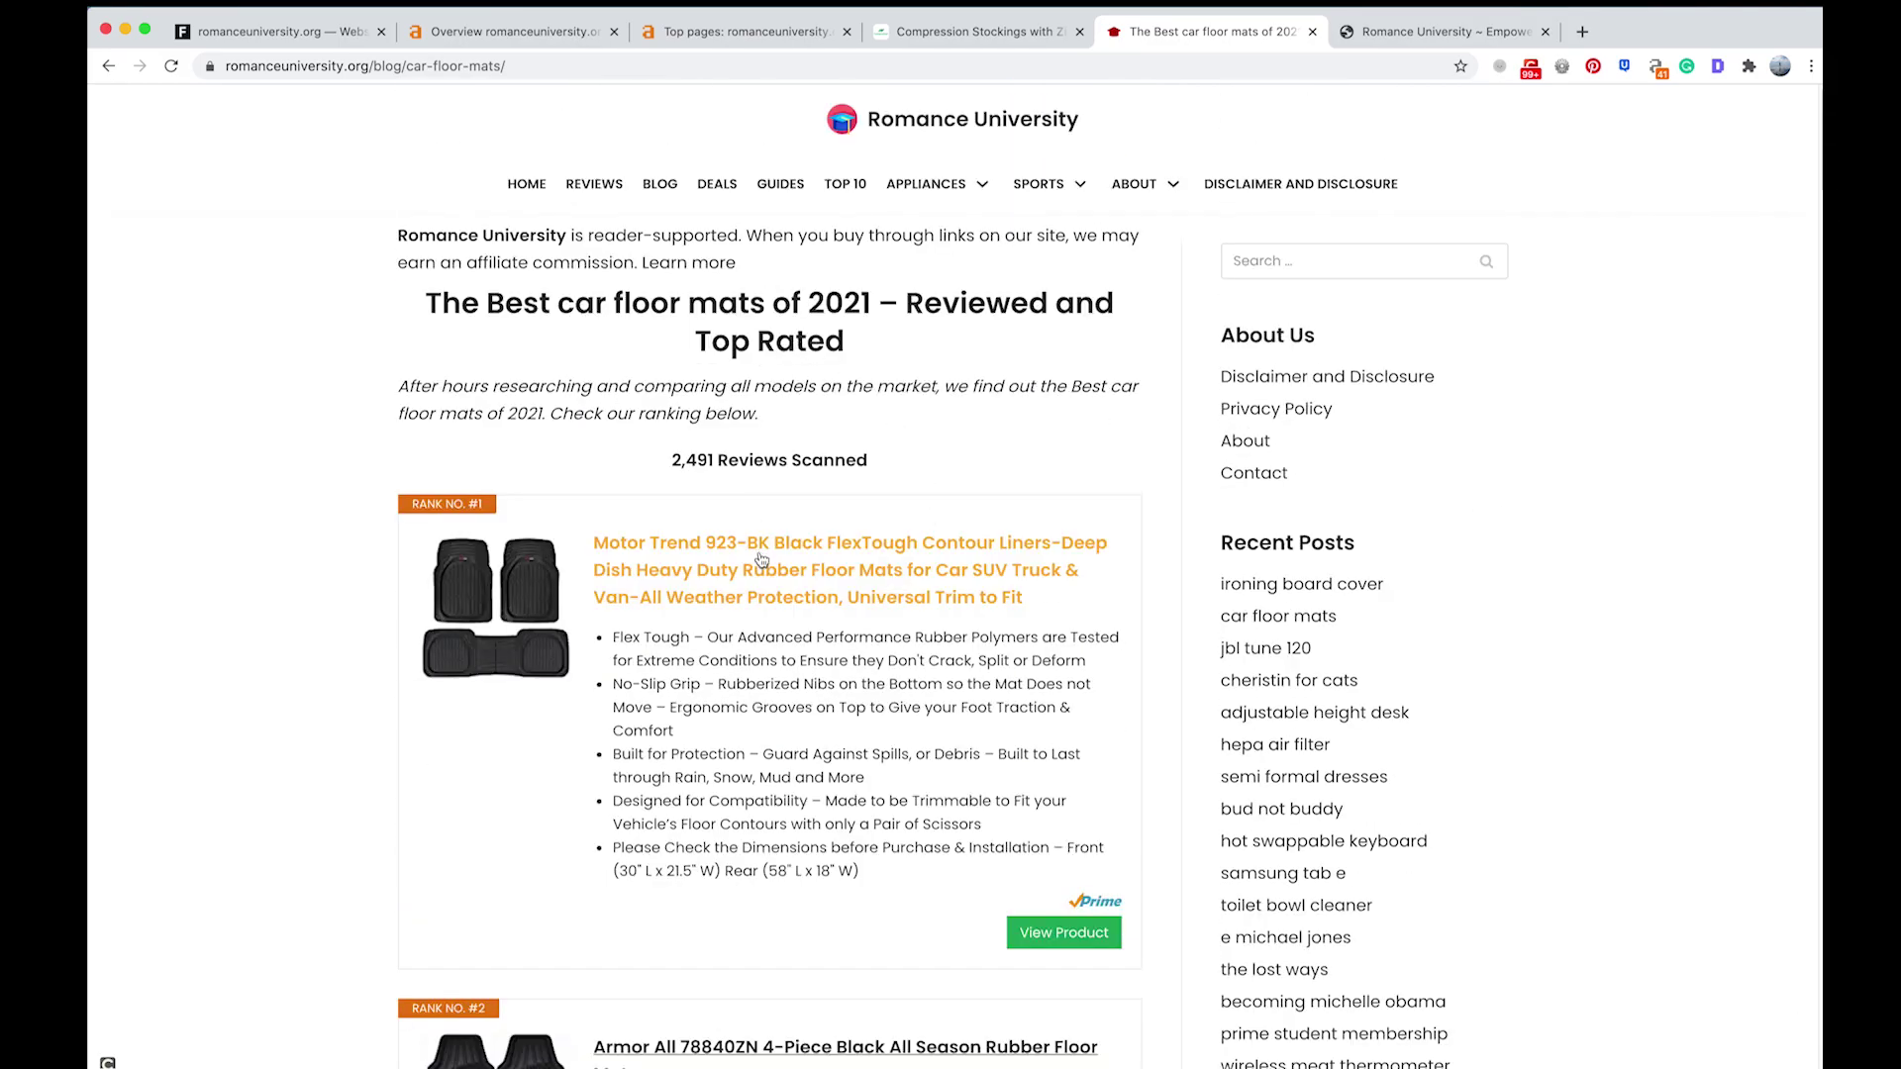
{"action": "scroll", "coordinate": [769, 567], "scroll_direction": "down", "scroll_amount": 20}
{"action": "scroll", "coordinate": [770, 566], "scroll_direction": "down", "scroll_amount": 20}
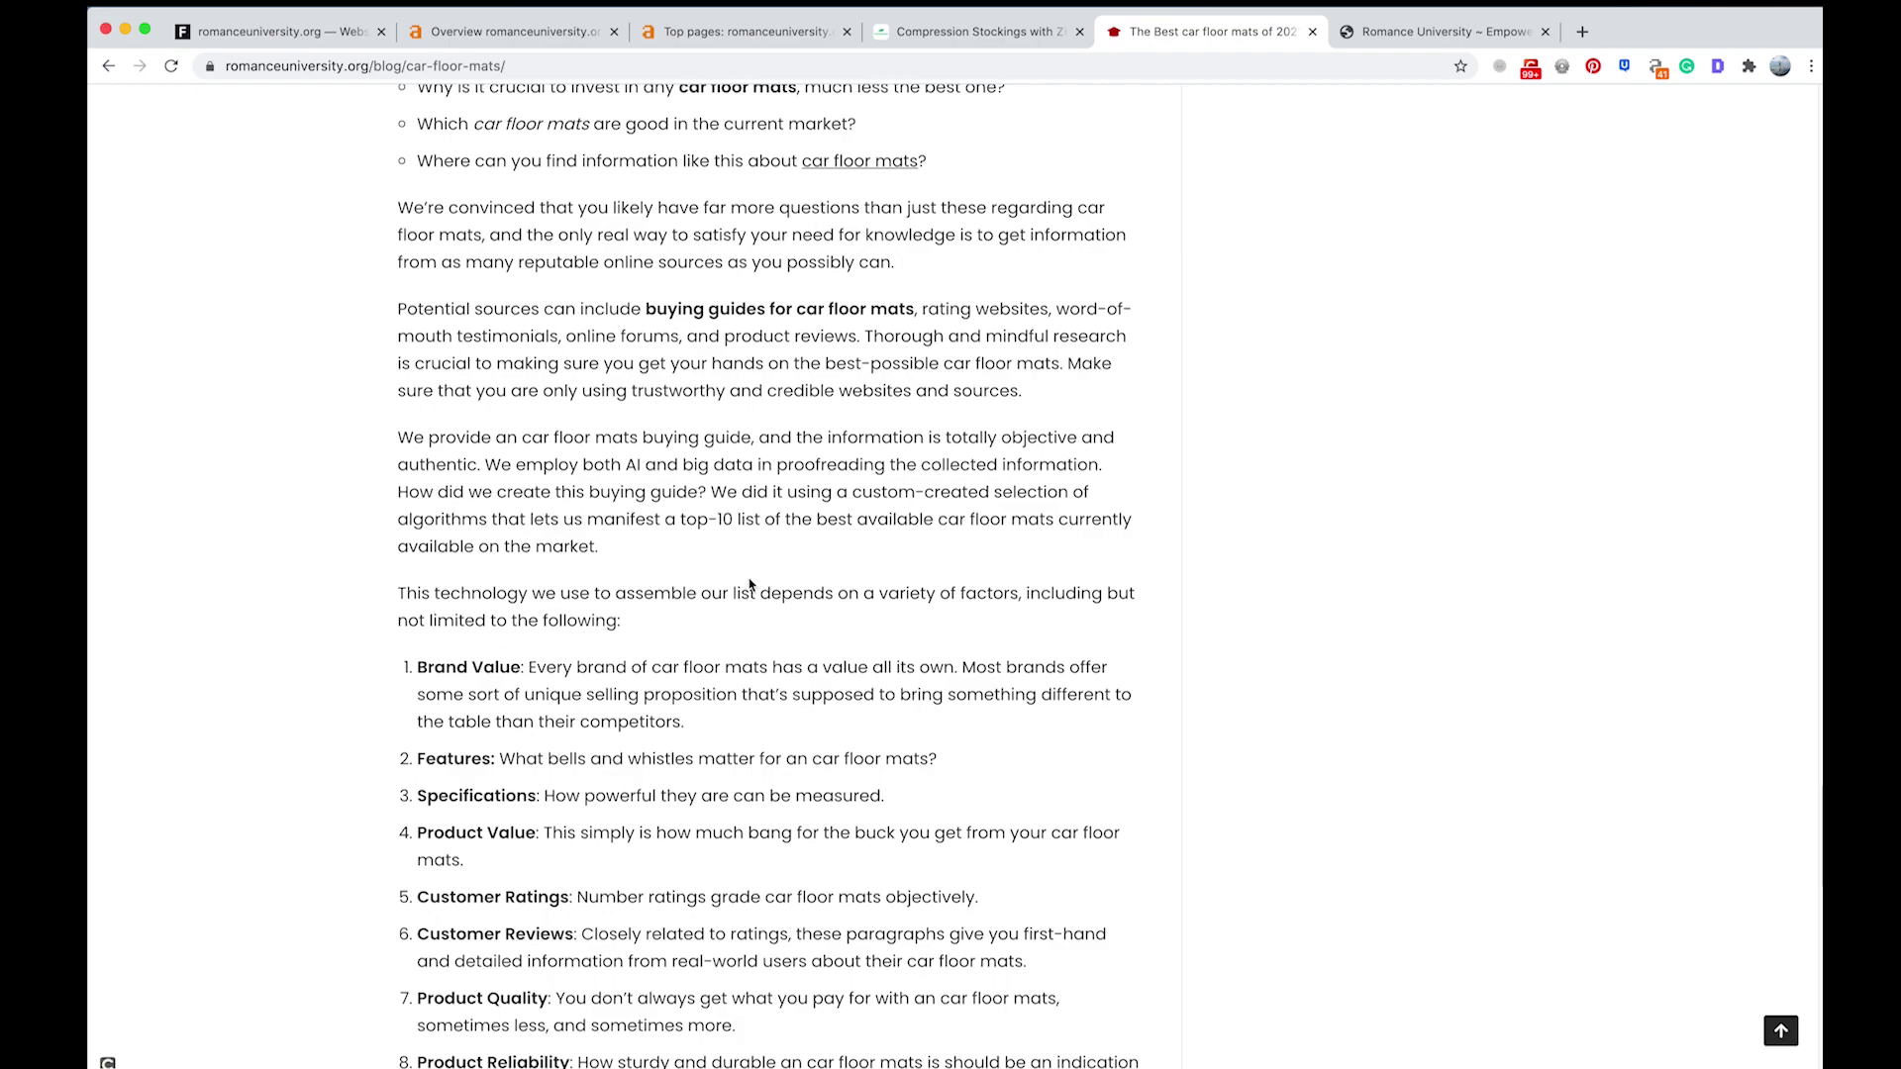
- Look through the rest of the car floor mats post down to the footer, and recheck its top-ranked products
{"action": "scroll", "coordinate": [769, 463], "scroll_direction": "down", "scroll_amount": 20}
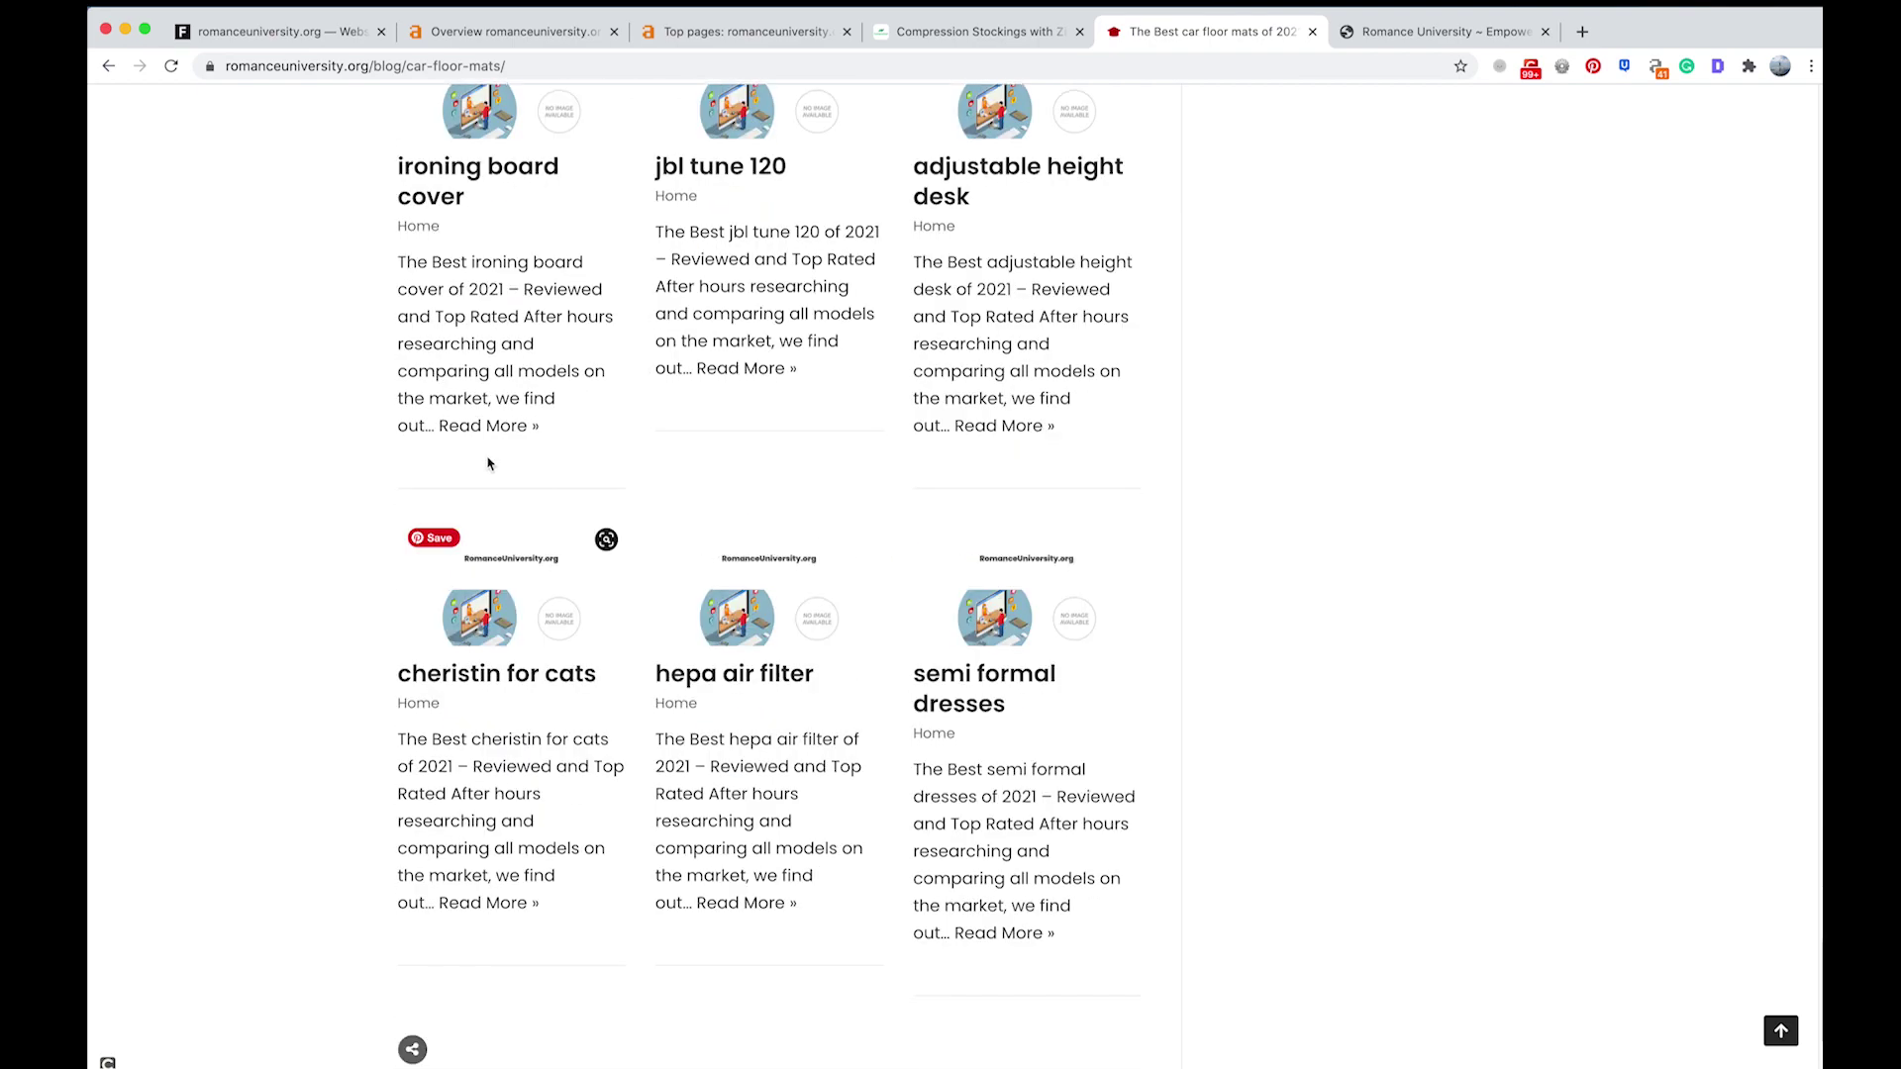
{"action": "scroll", "coordinate": [842, 476], "scroll_direction": "down", "scroll_amount": 3}
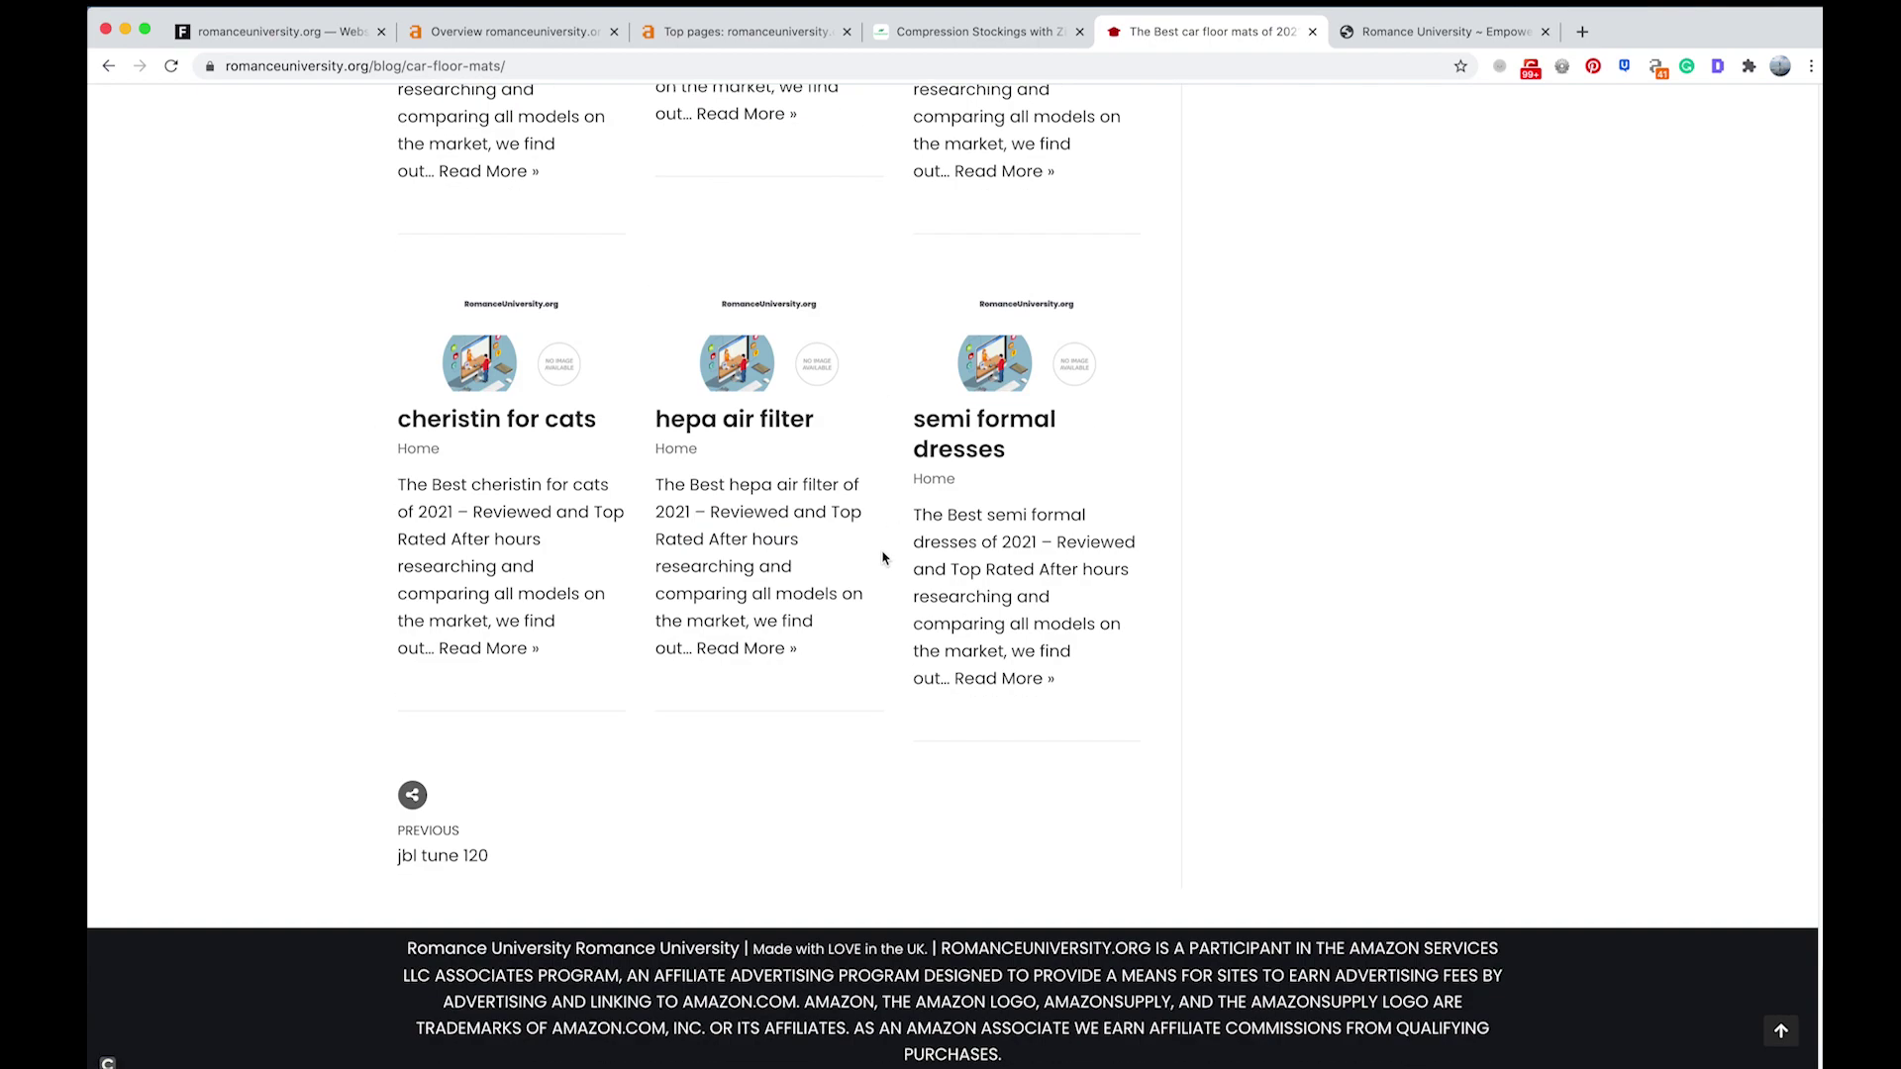
{"action": "scroll", "coordinate": [797, 562], "scroll_direction": "up", "scroll_amount": 20}
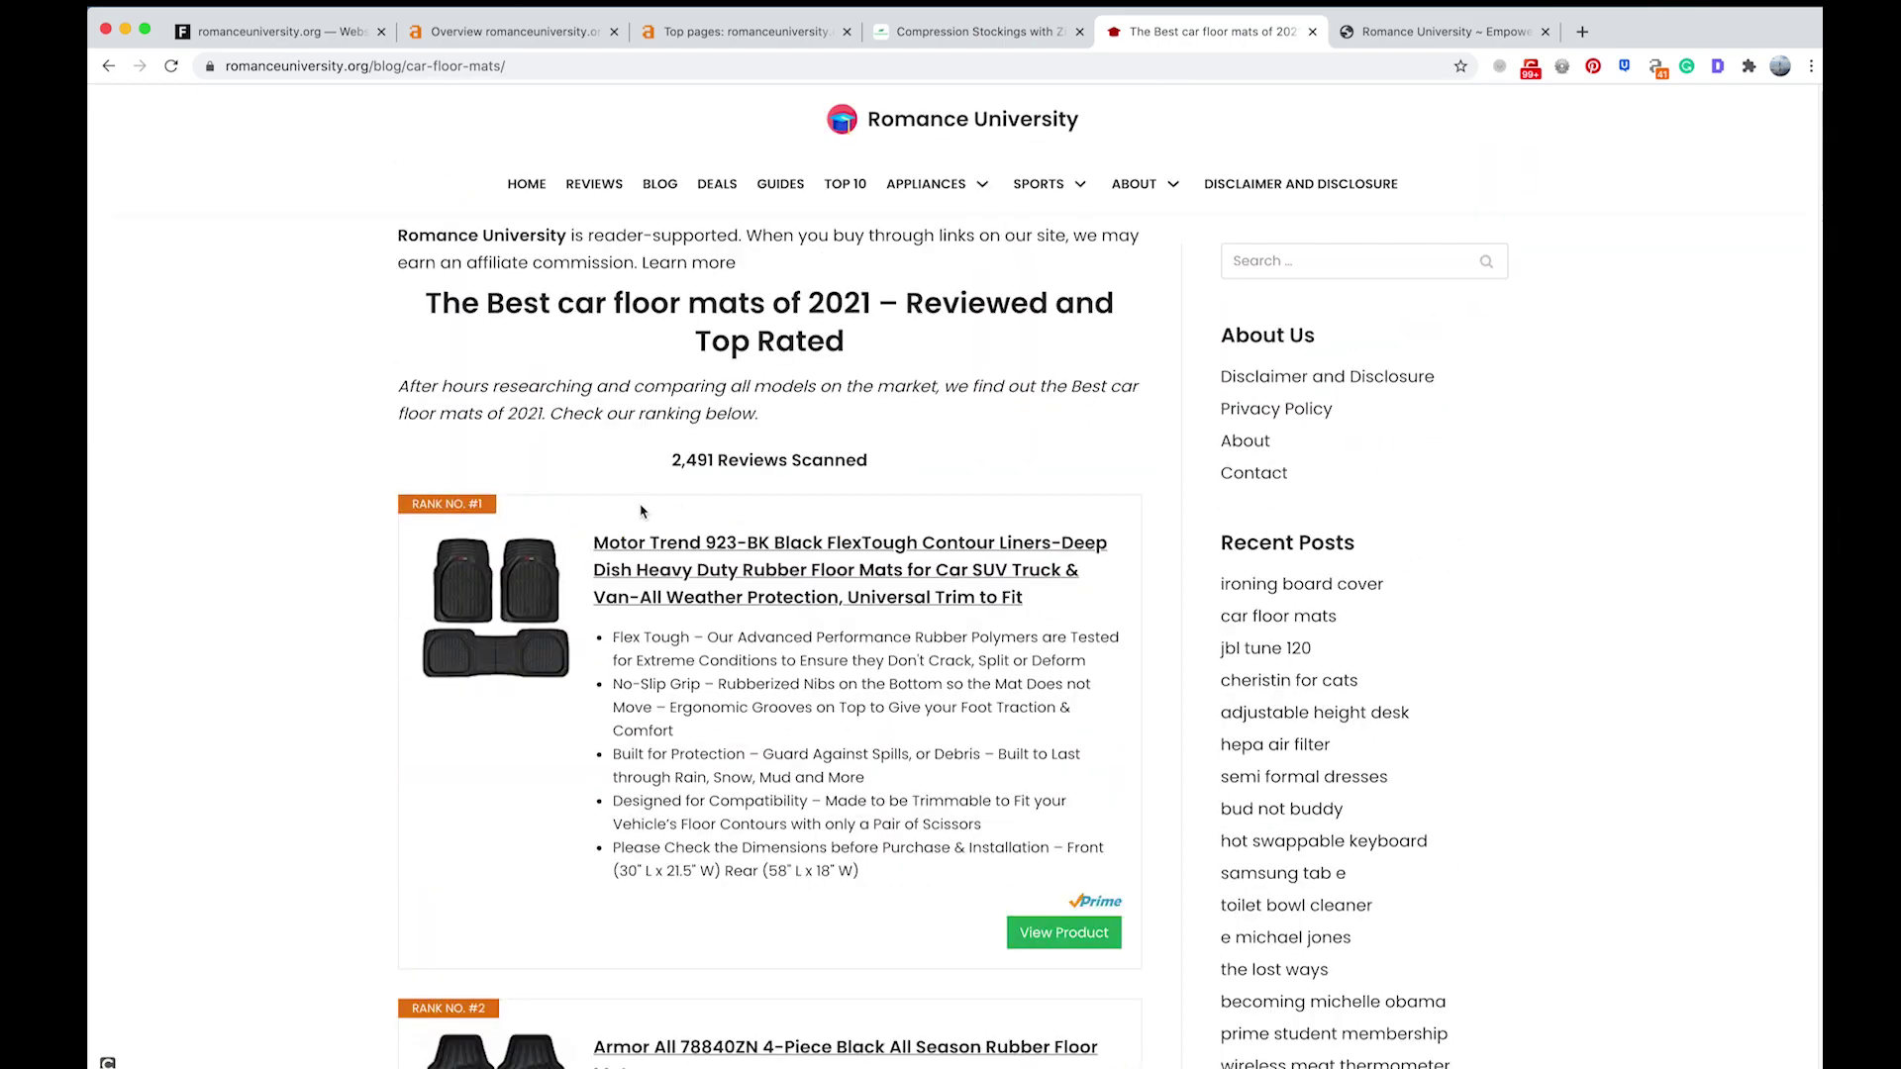
{"action": "scroll", "coordinate": [798, 498], "scroll_direction": "down", "scroll_amount": 5}
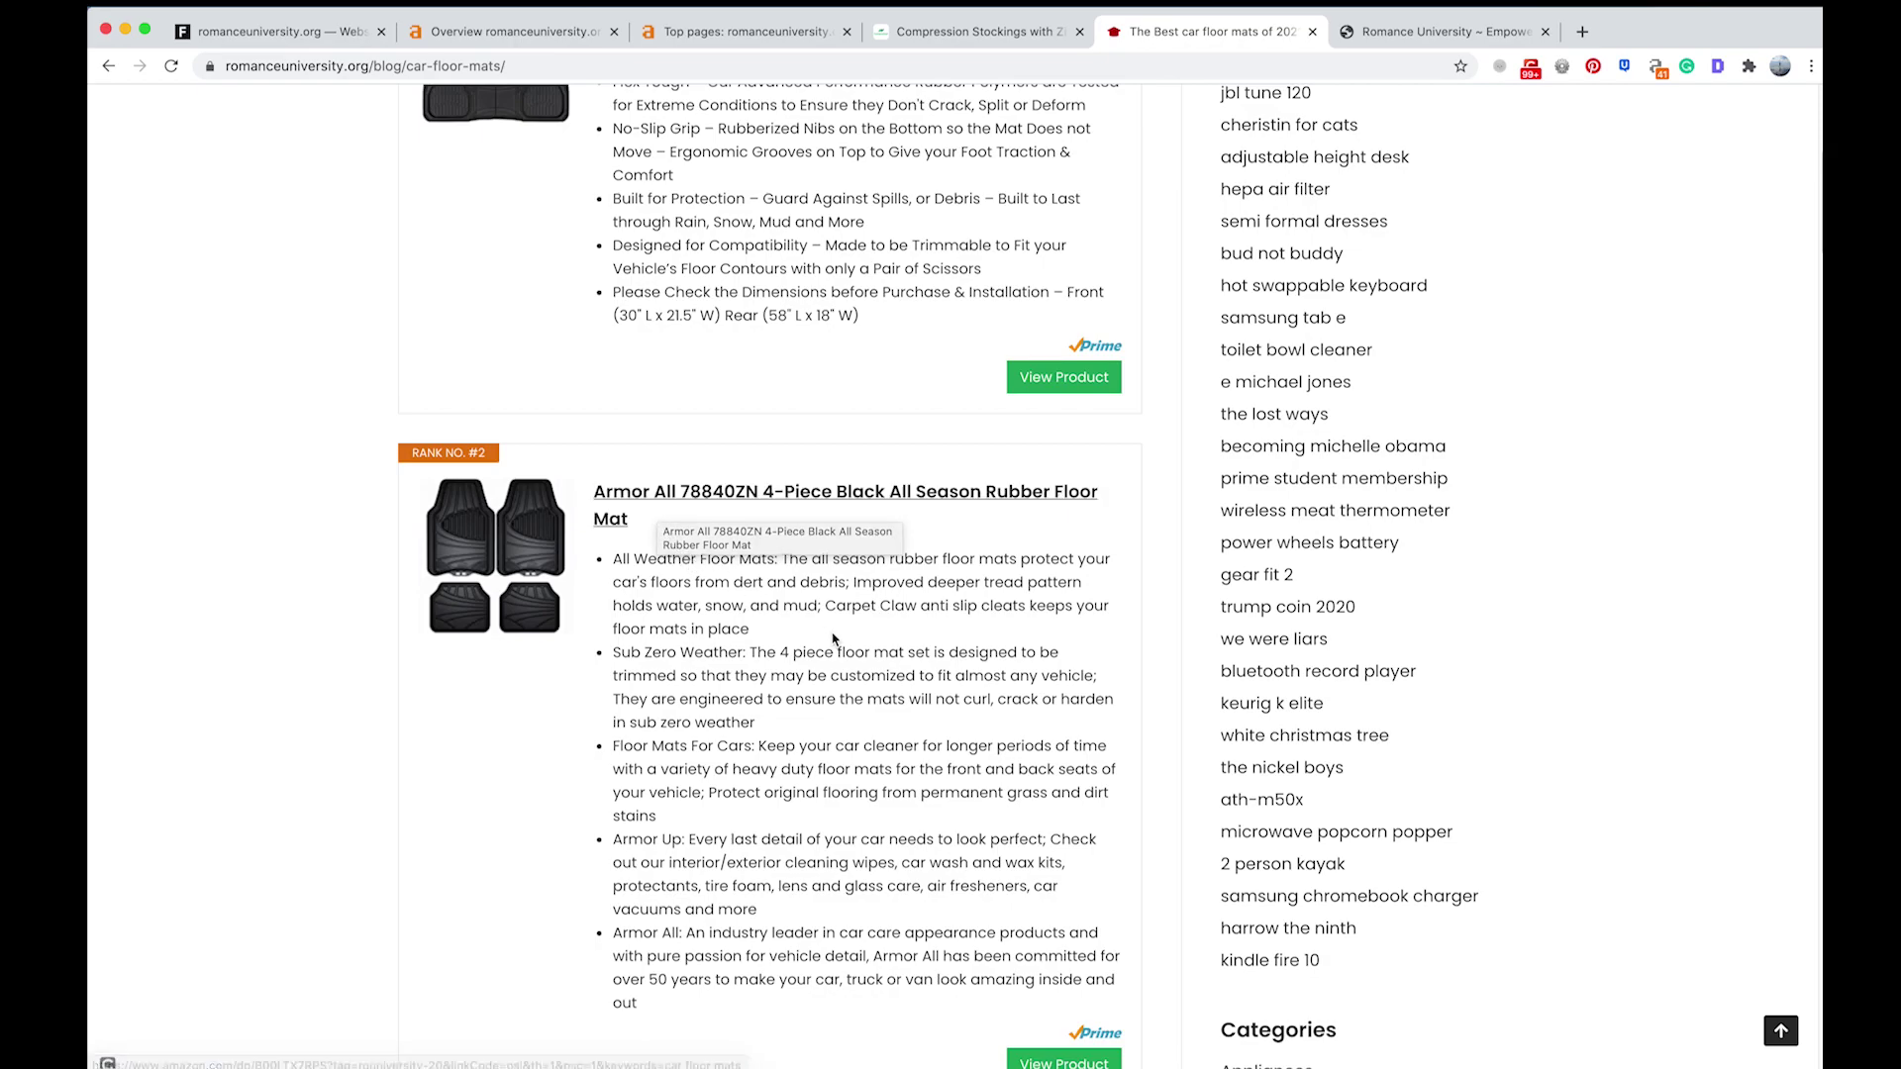
{"action": "scroll", "coordinate": [920, 605], "scroll_direction": "up", "scroll_amount": 5}
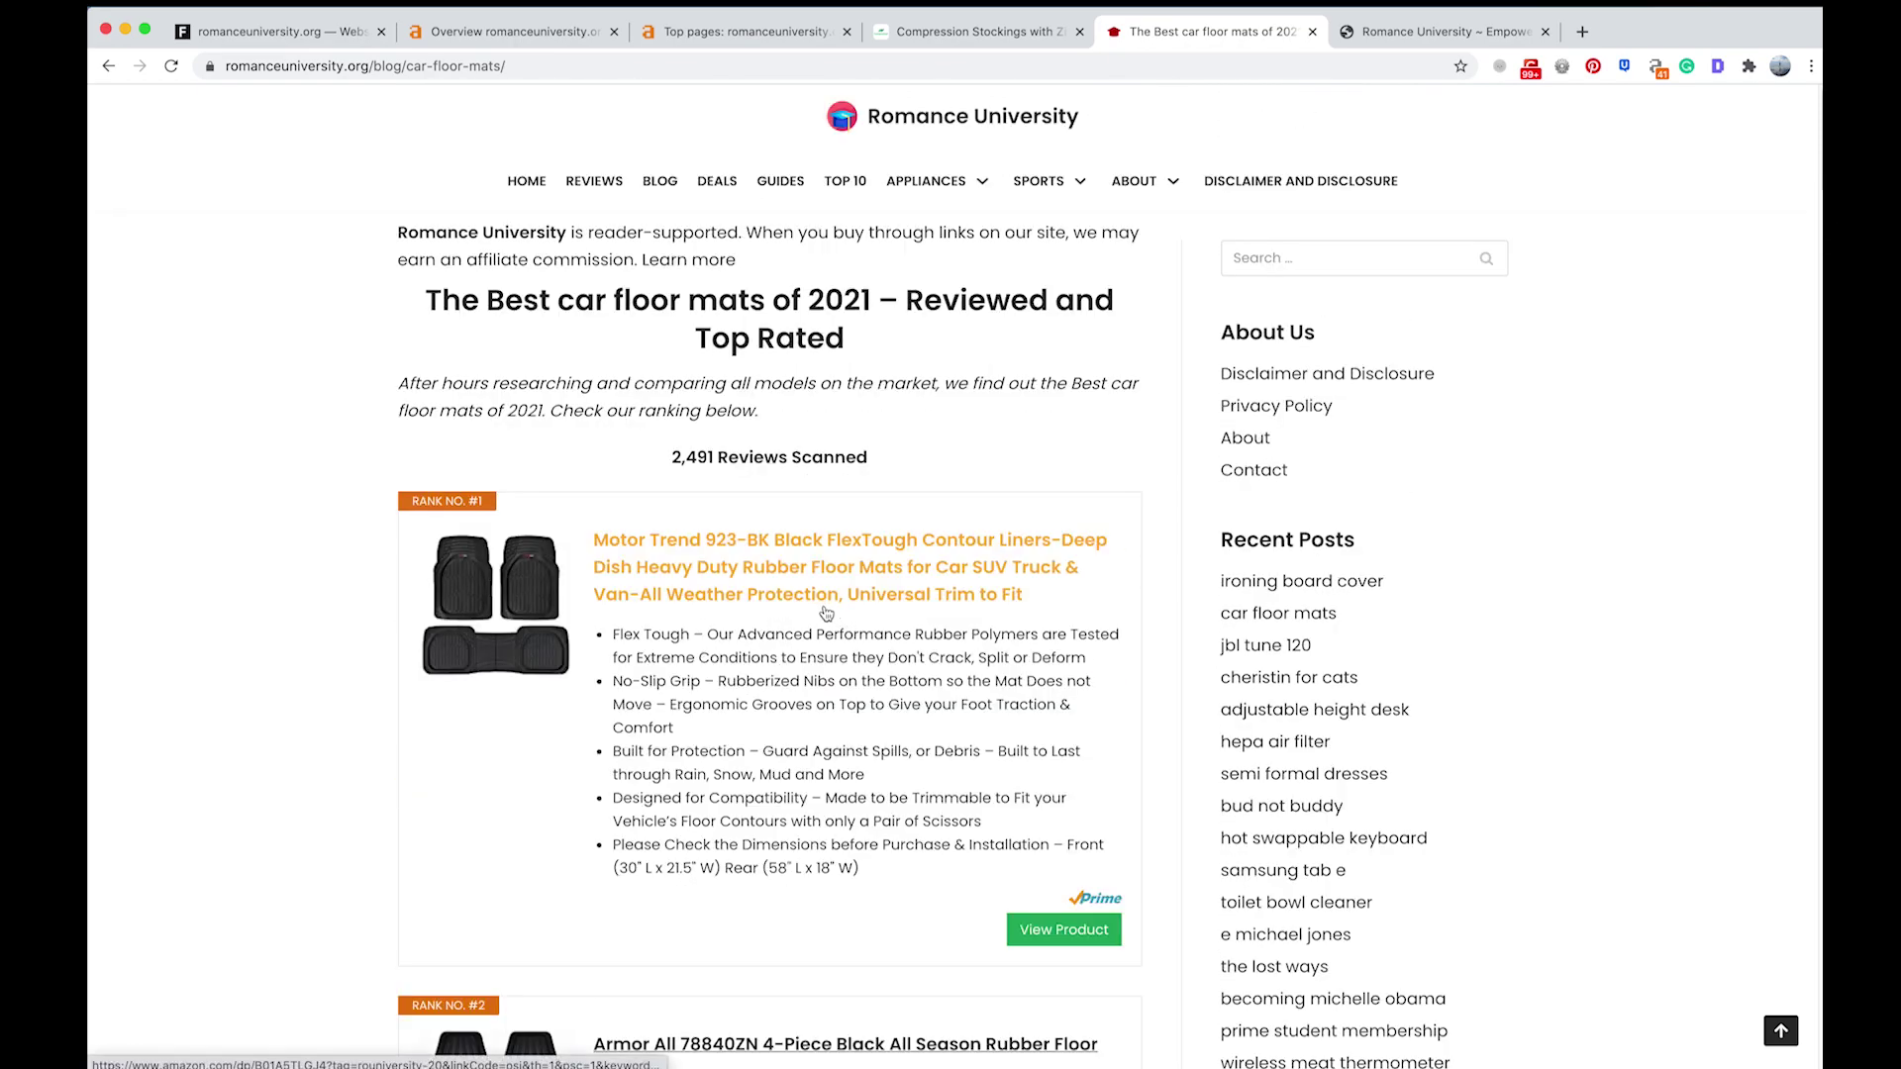
- Switch to Ahrefs and open the Referring domains report and the Backlinks report for romanceuniversity.org
{"action": "left_click", "coordinate": [745, 31]}
{"action": "left_click", "coordinate": [535, 33]}
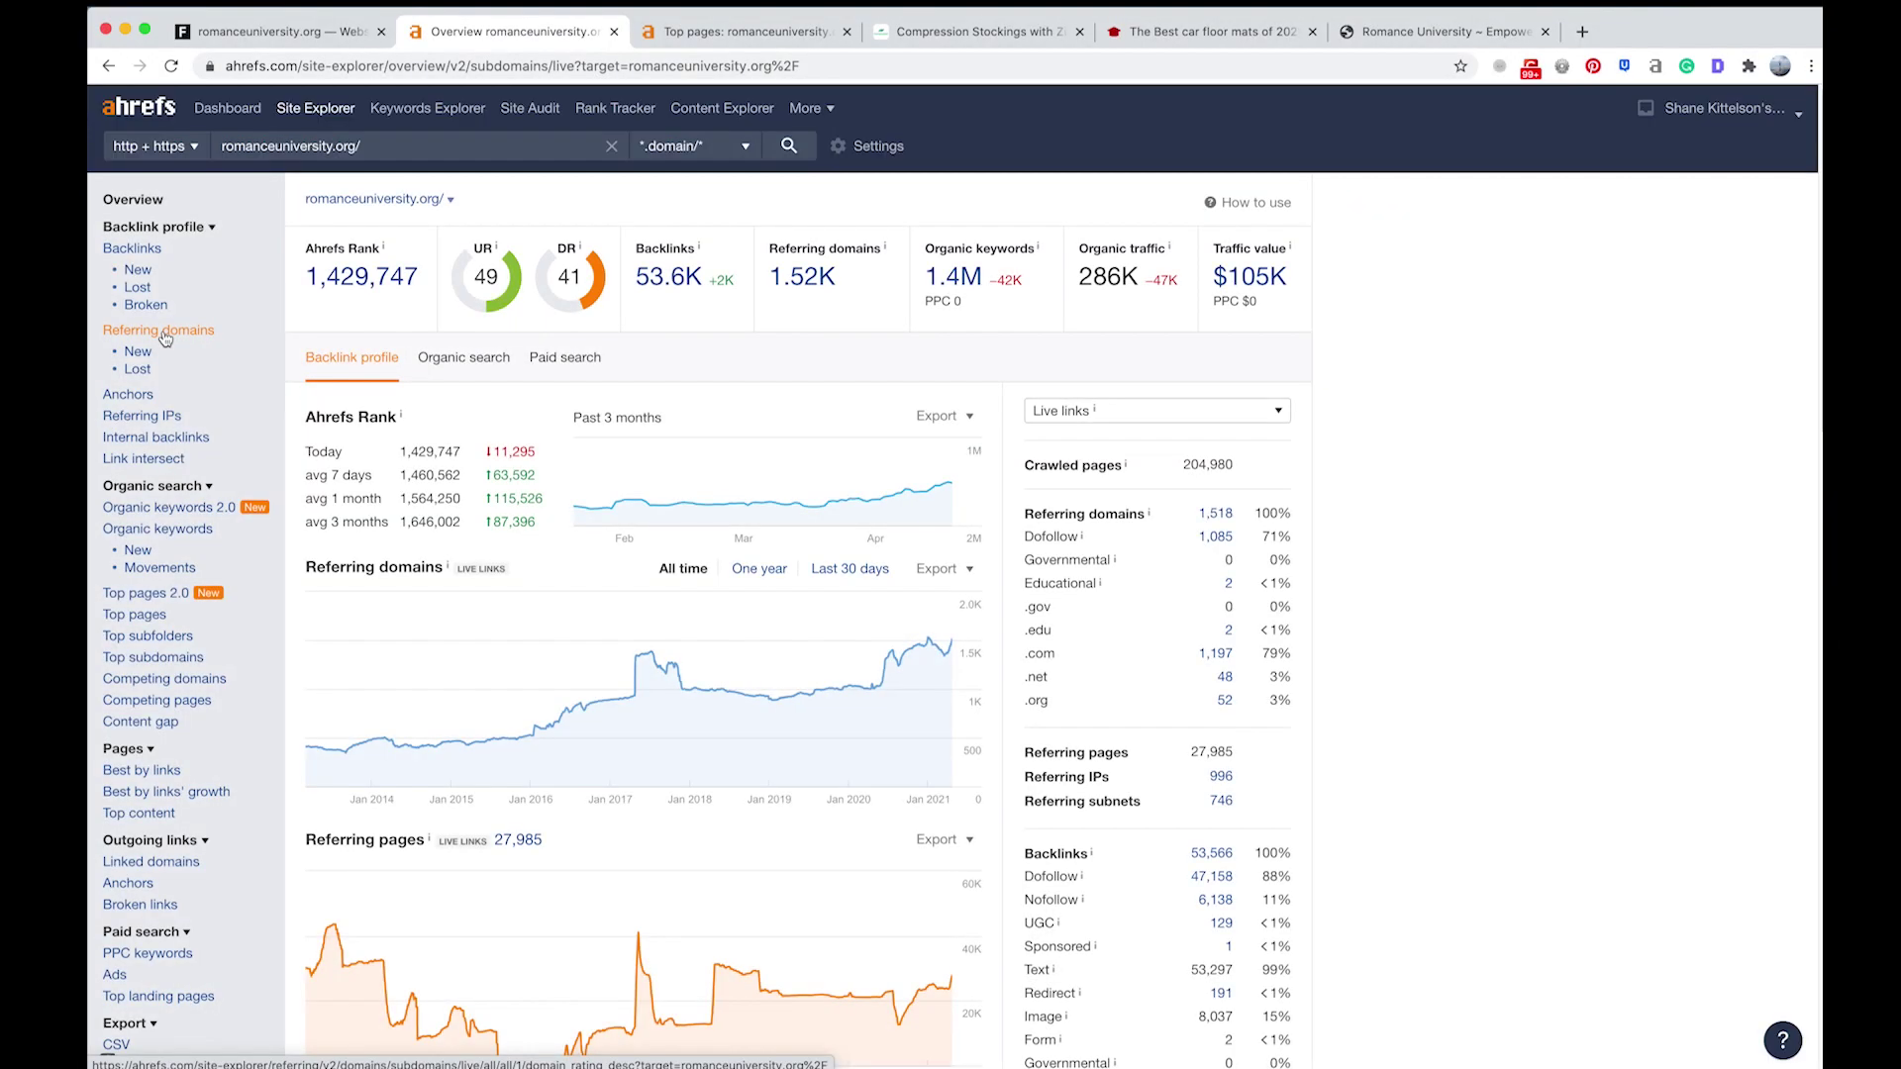
{"action": "left_click", "coordinate": [163, 335]}
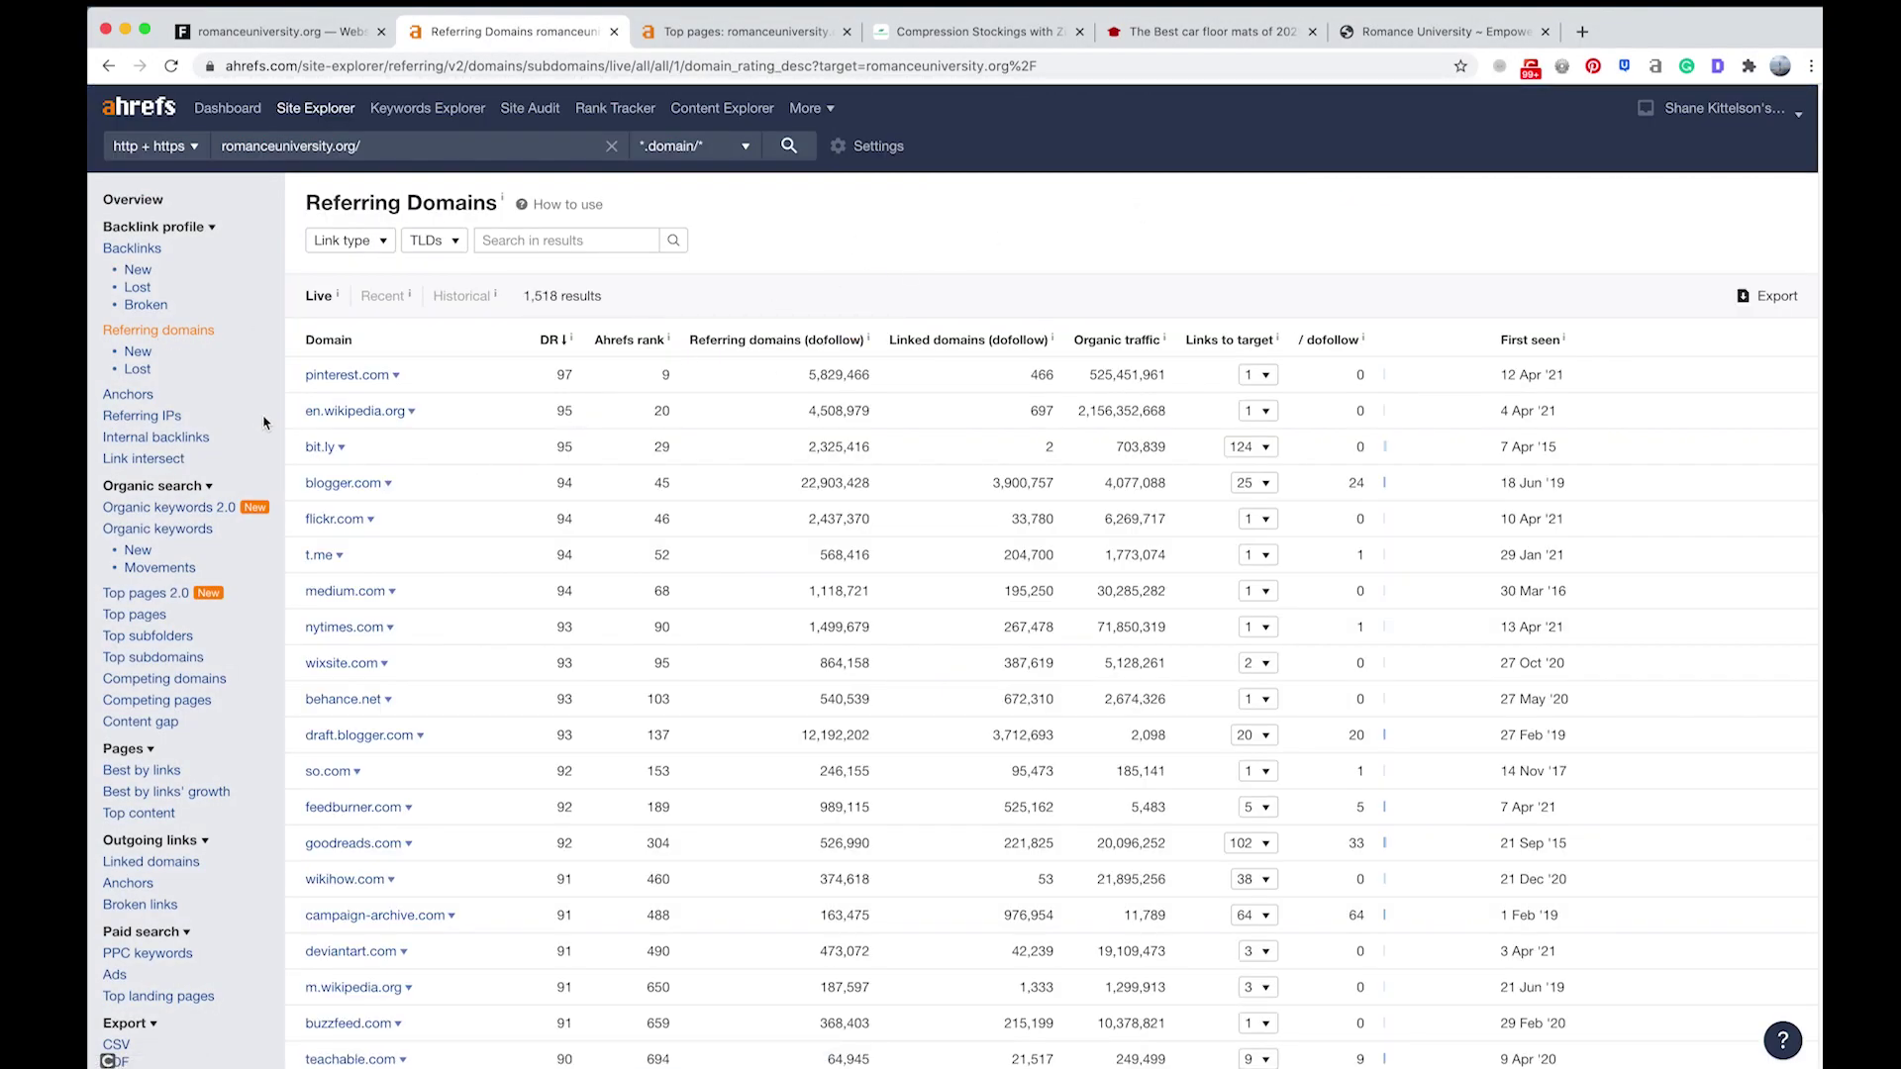
{"action": "left_click", "coordinate": [155, 247]}
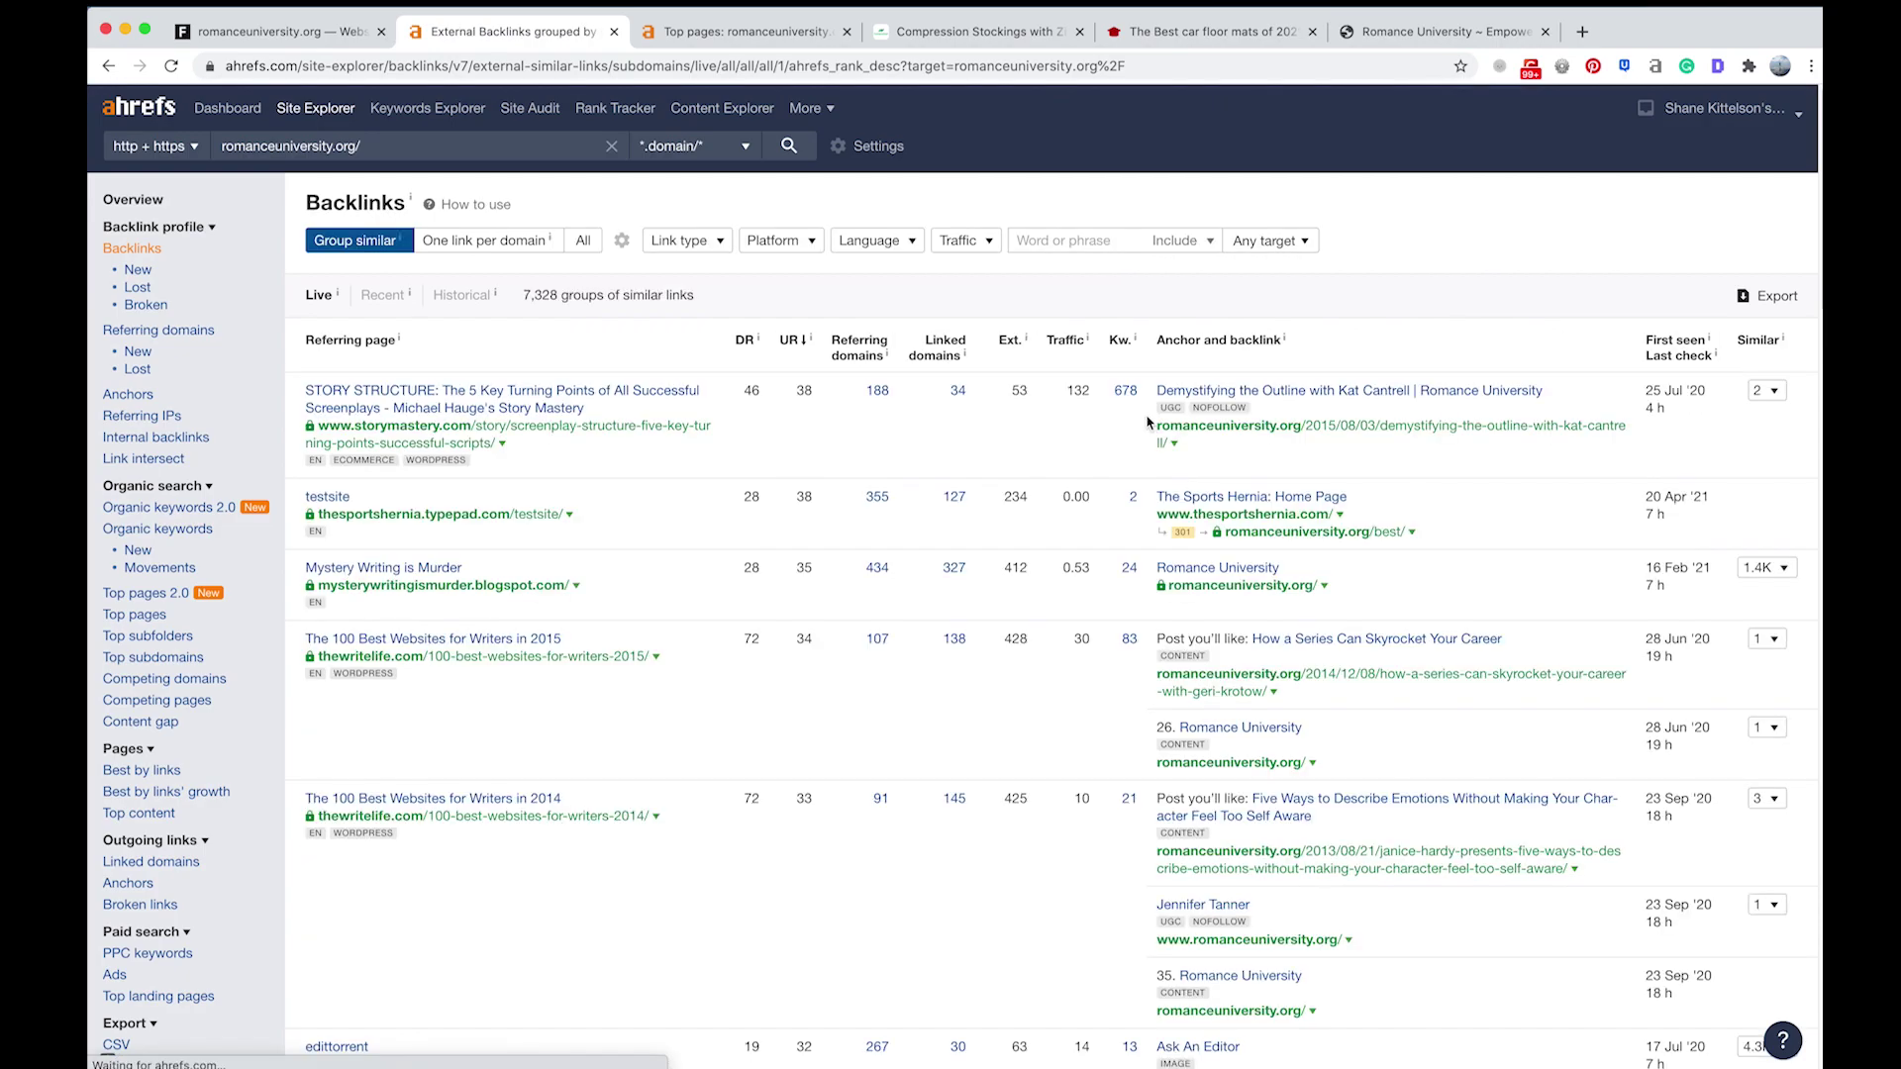
- Return to the Flippa listing and compare its asking price with the net profit, traffic and financials, cross-checking the Ahrefs backlinks report
{"action": "left_click", "coordinate": [297, 36]}
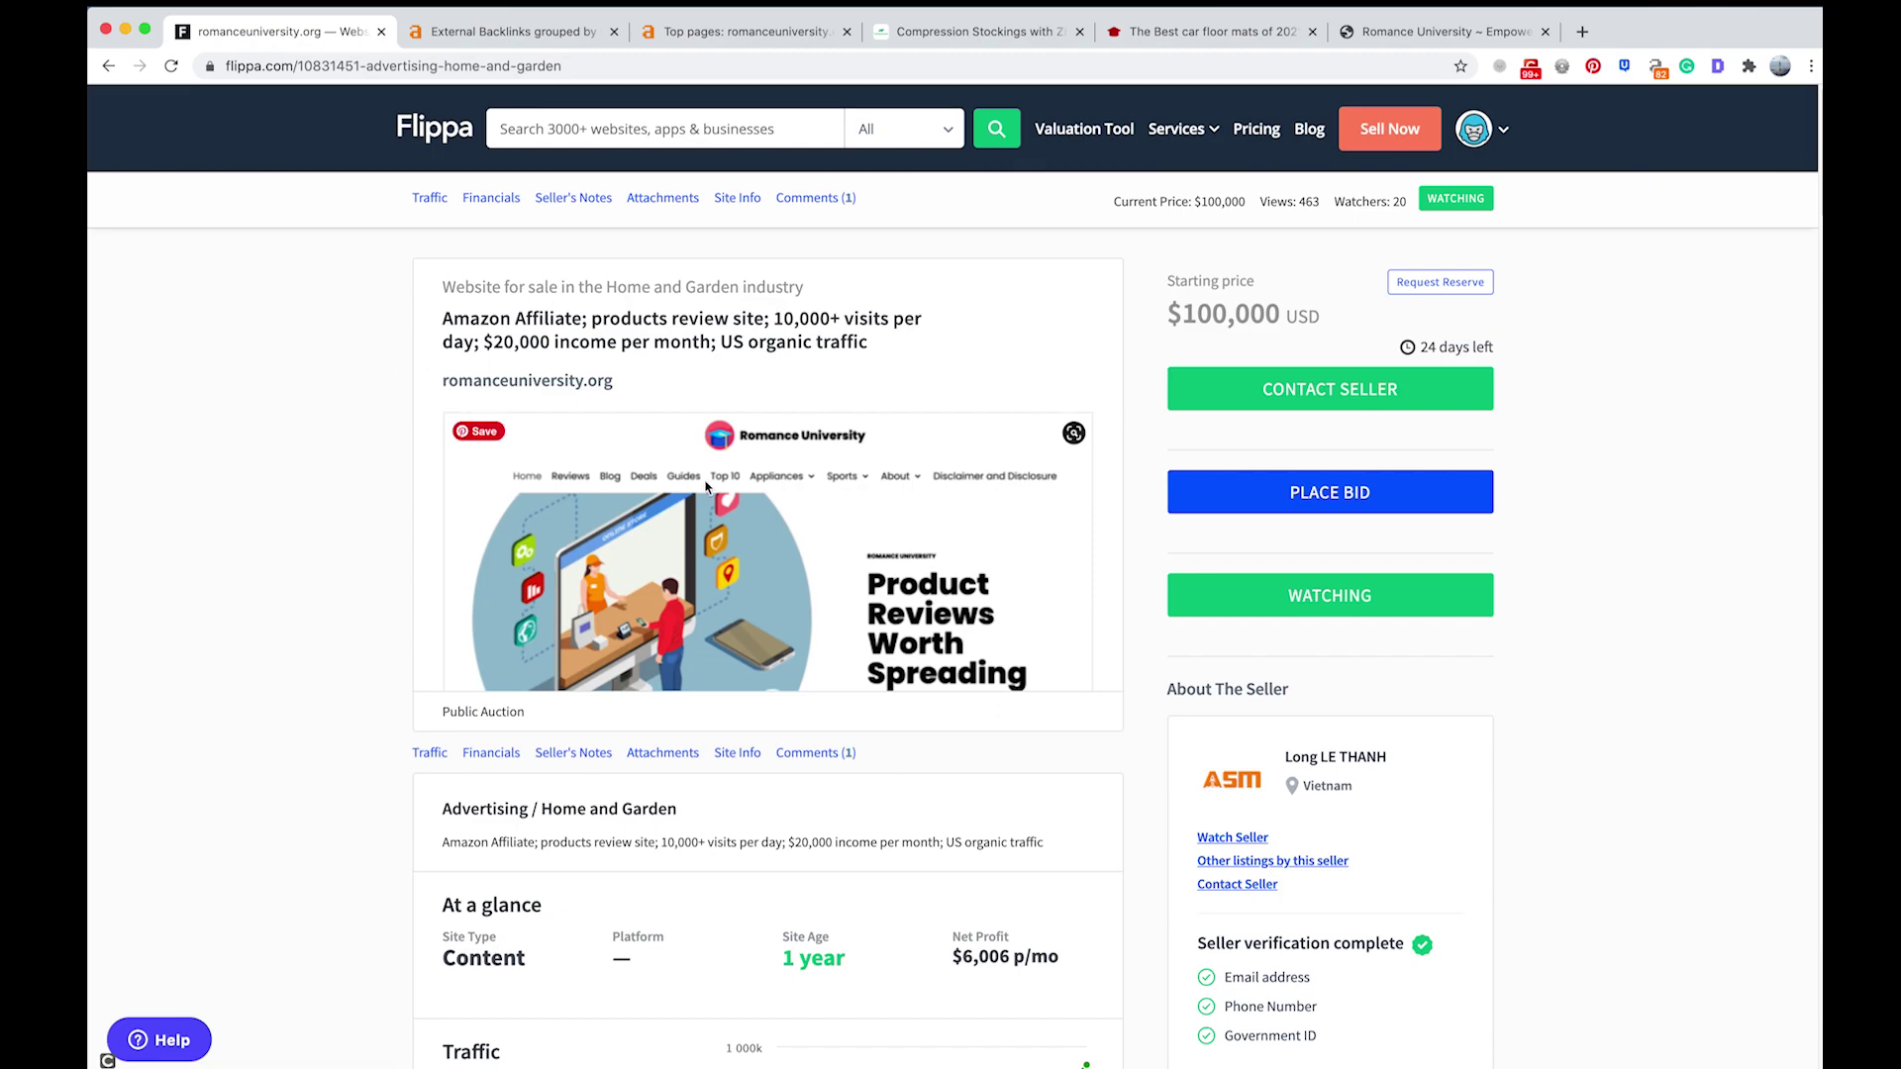
{"action": "scroll", "coordinate": [928, 815], "scroll_direction": "down", "scroll_amount": 4}
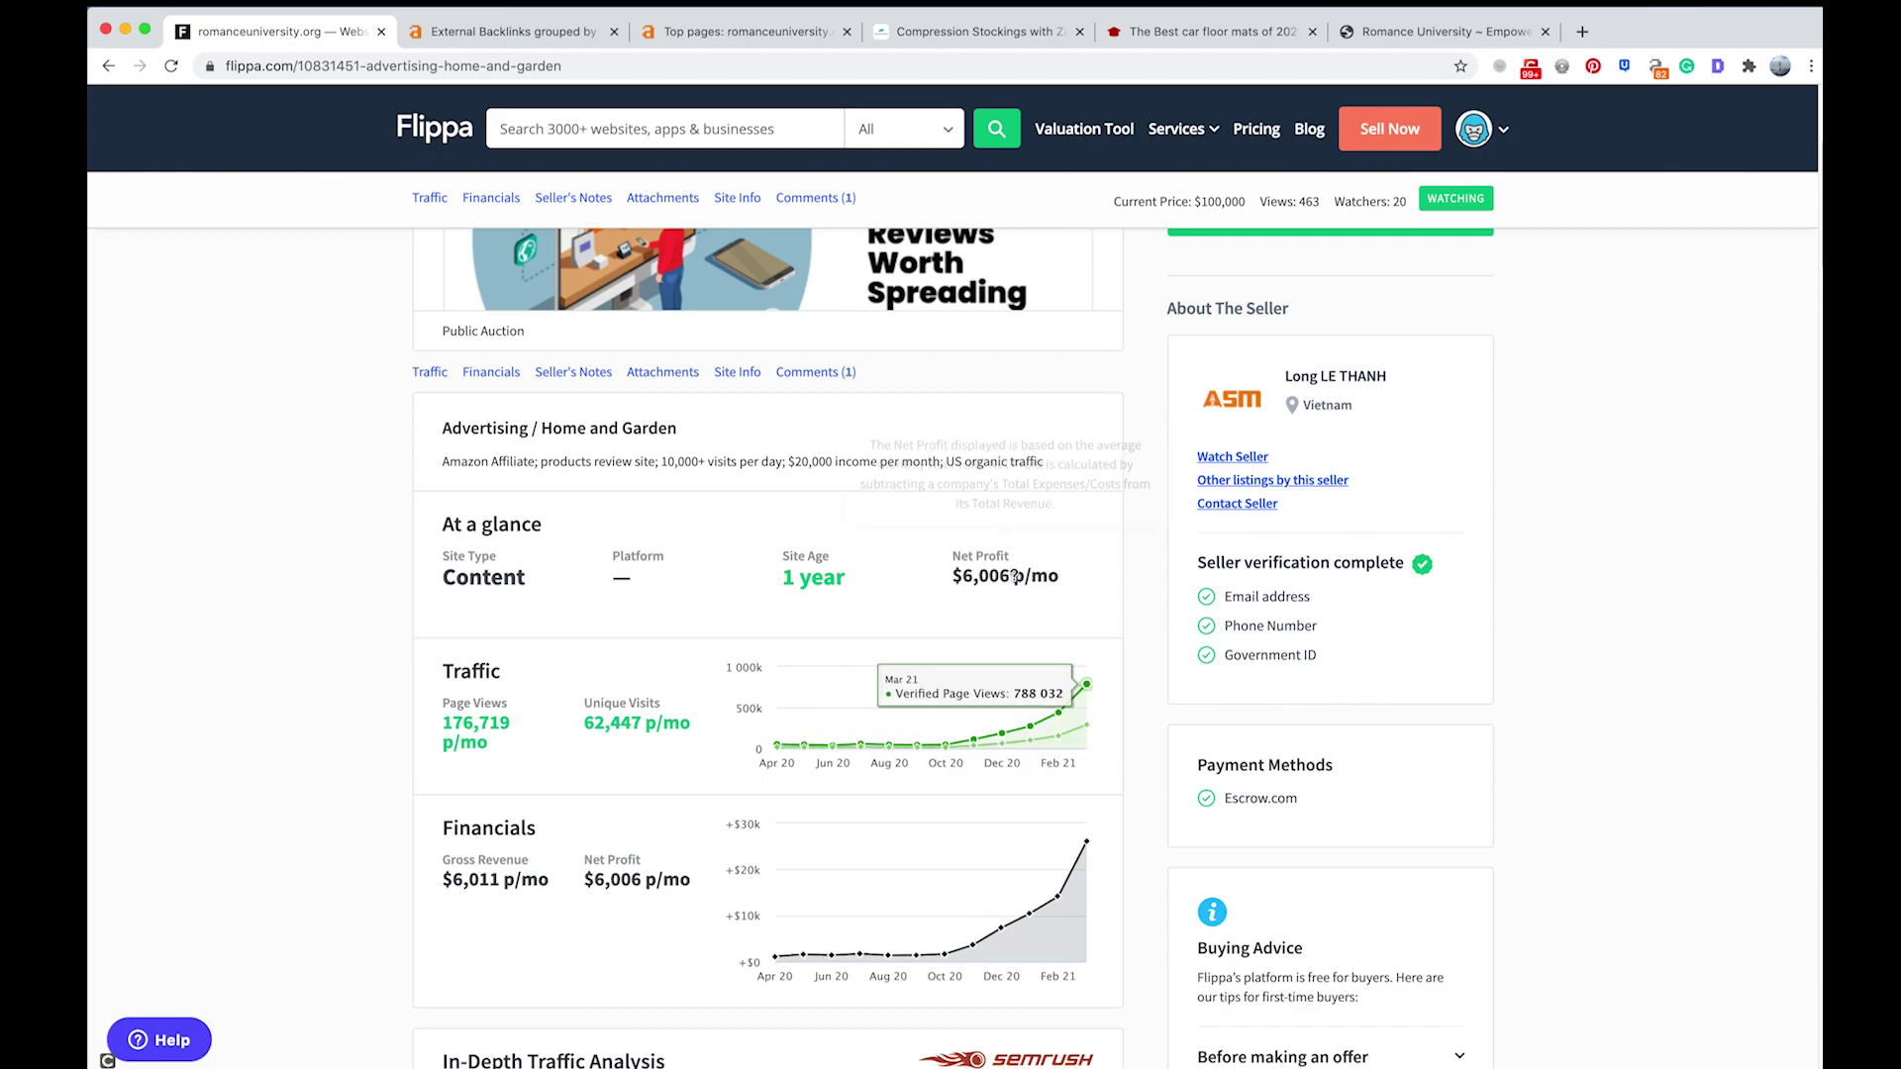
{"action": "mouse_move", "coordinate": [972, 572]}
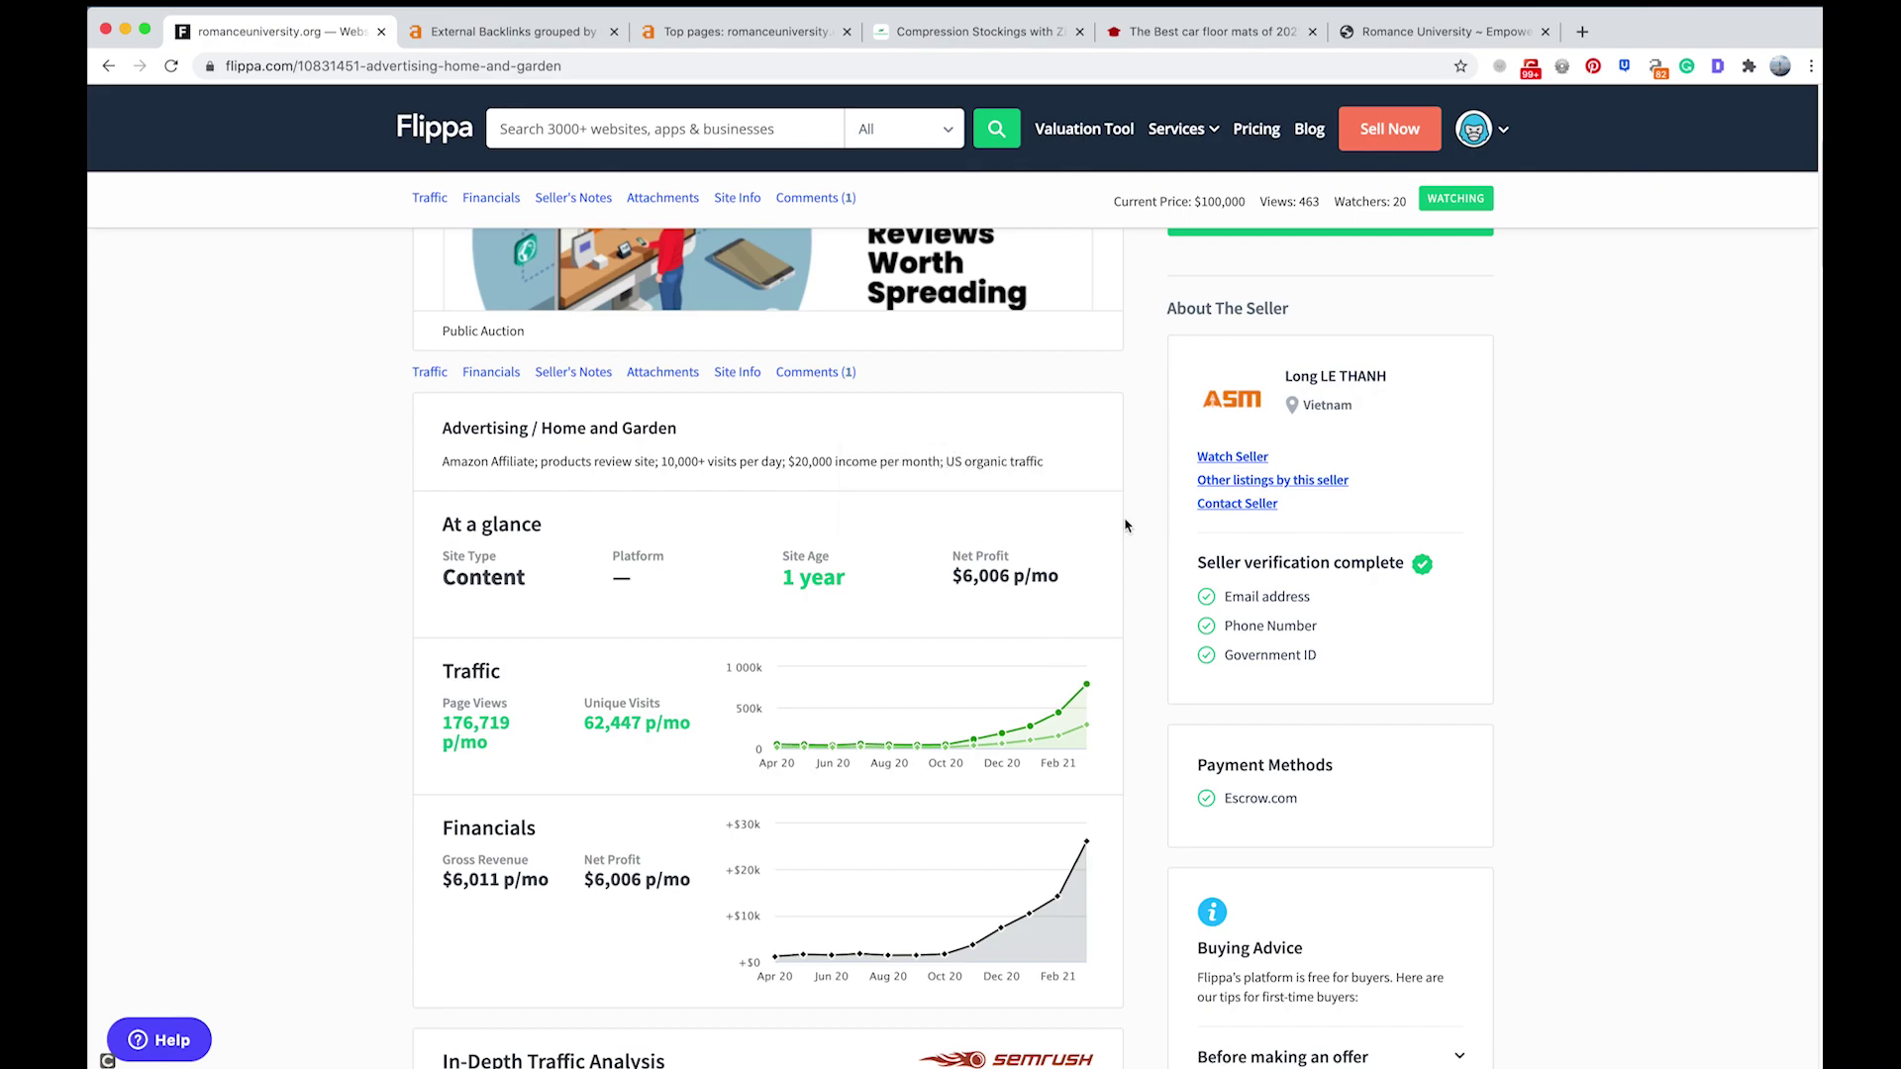
{"action": "scroll", "coordinate": [1107, 594], "scroll_direction": "up", "scroll_amount": 4}
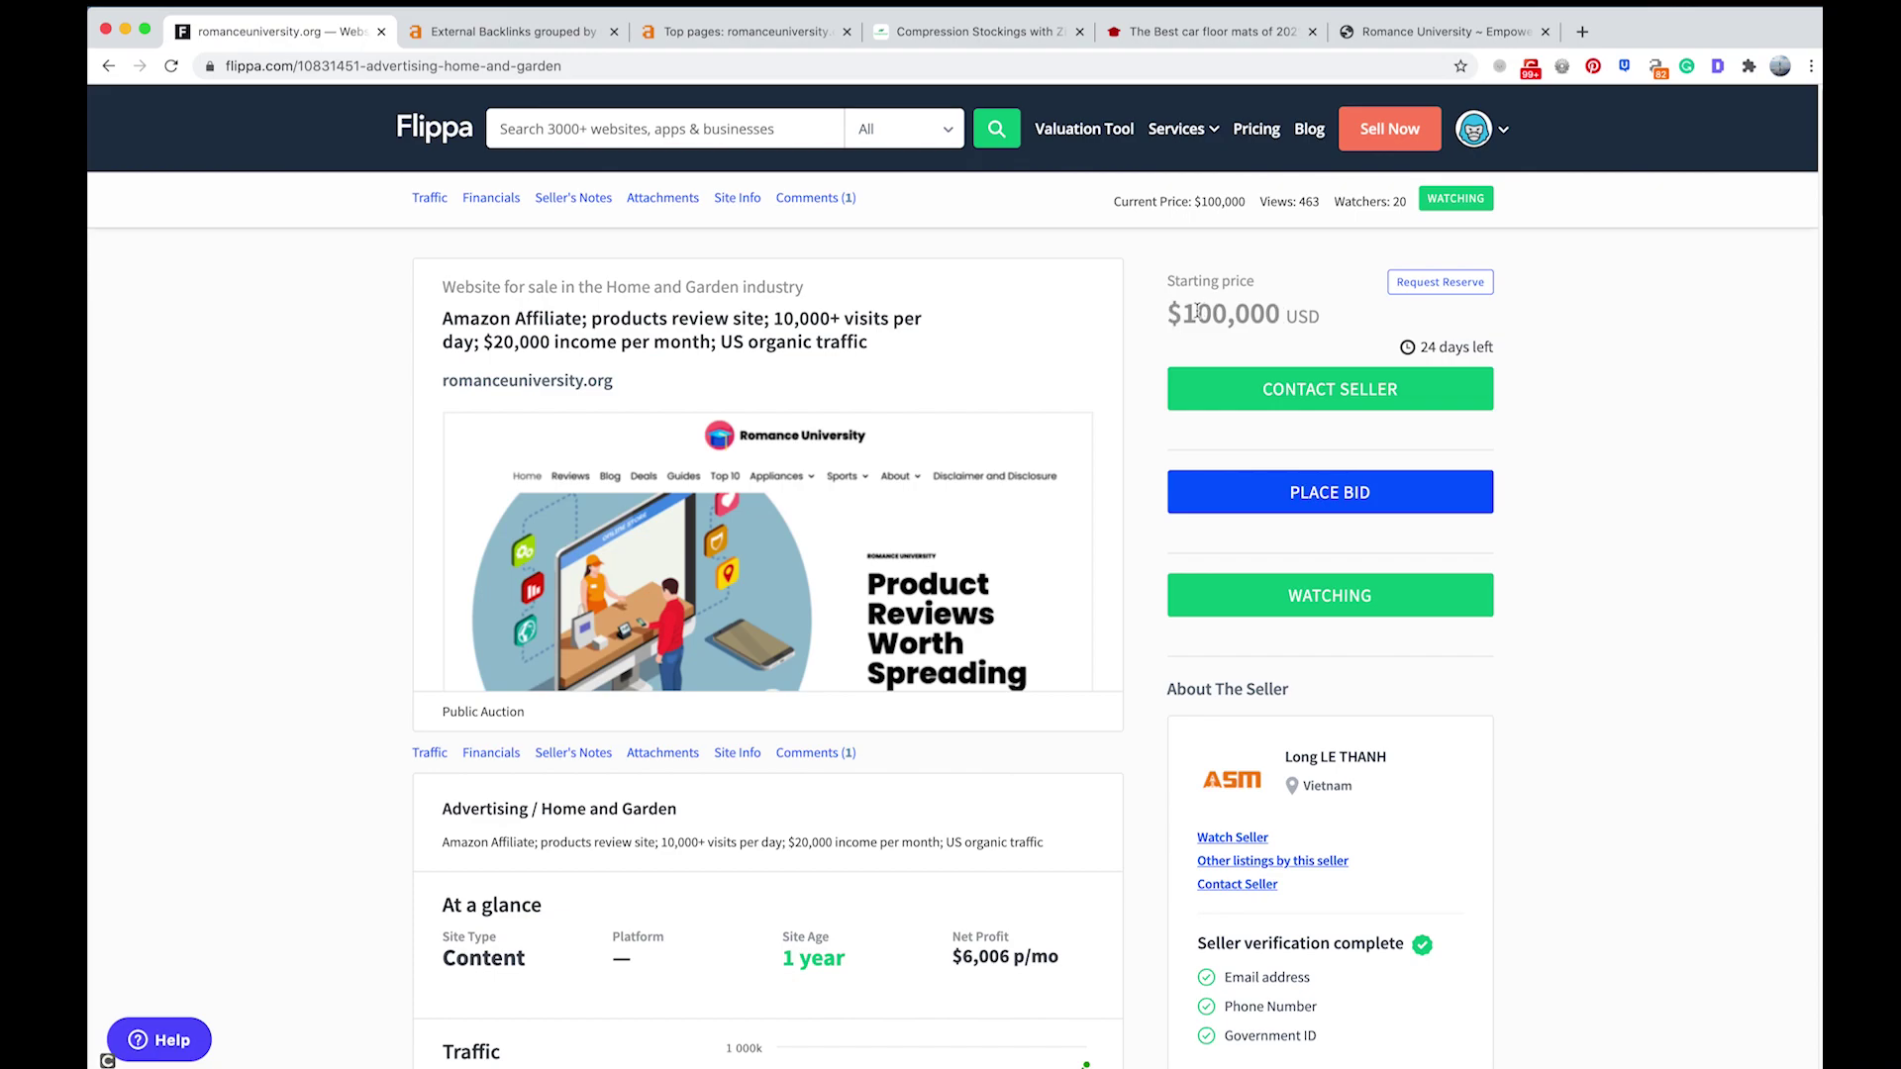
{"action": "scroll", "coordinate": [1065, 436], "scroll_direction": "down", "scroll_amount": 6}
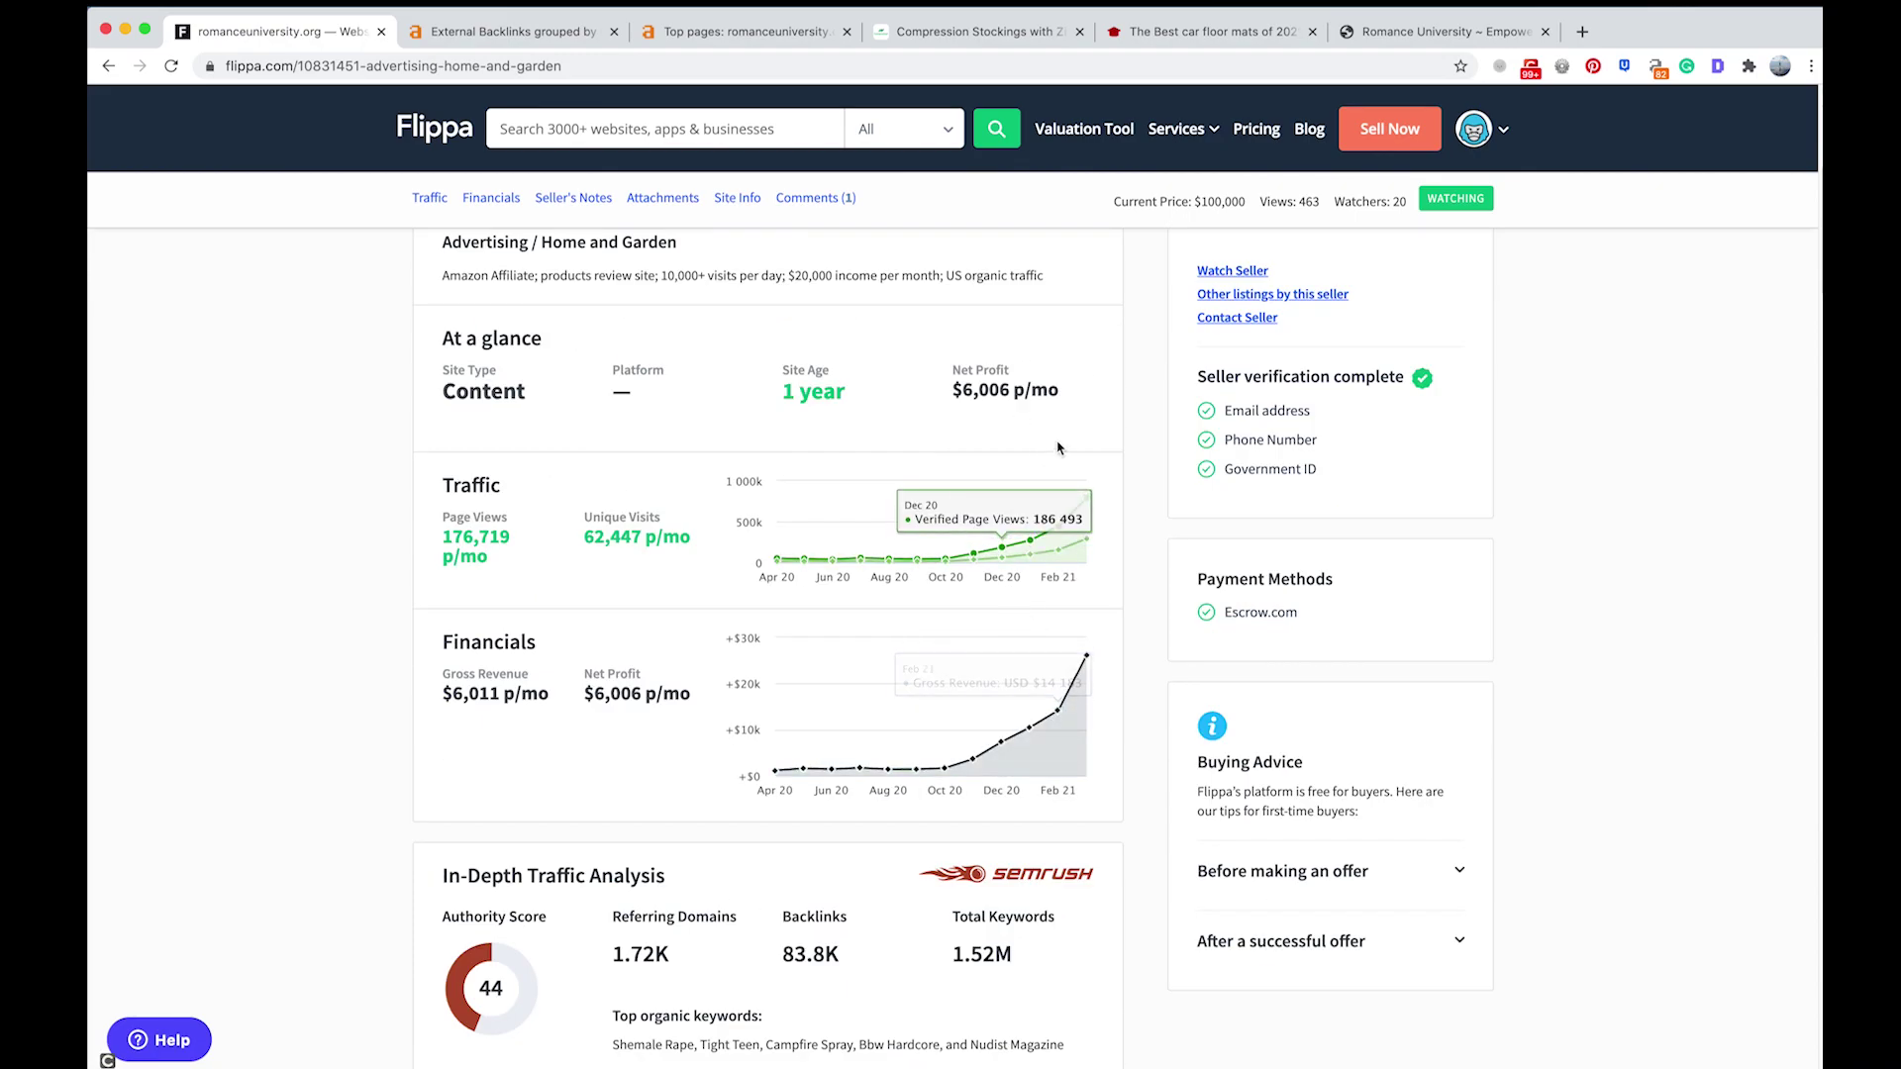
{"action": "scroll", "coordinate": [1020, 630], "scroll_direction": "up", "scroll_amount": 6}
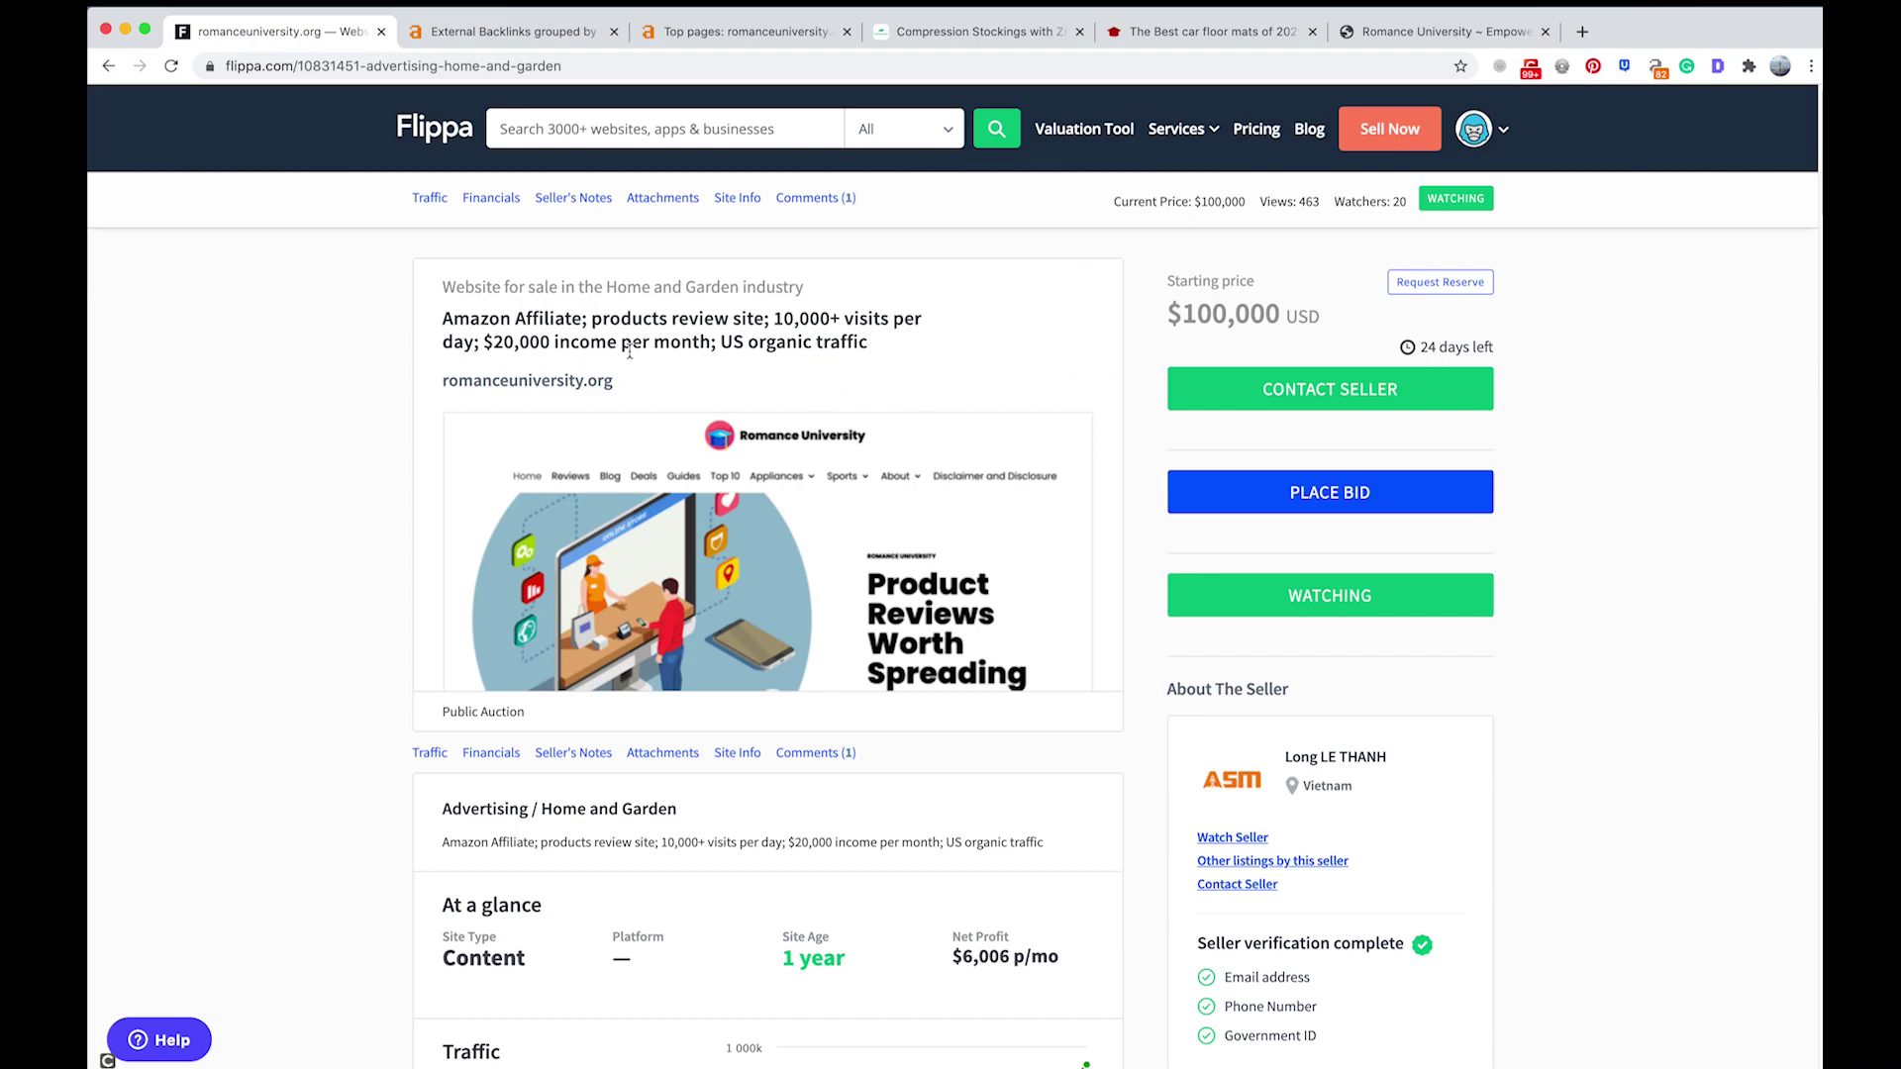
{"action": "left_click", "coordinate": [517, 35]}
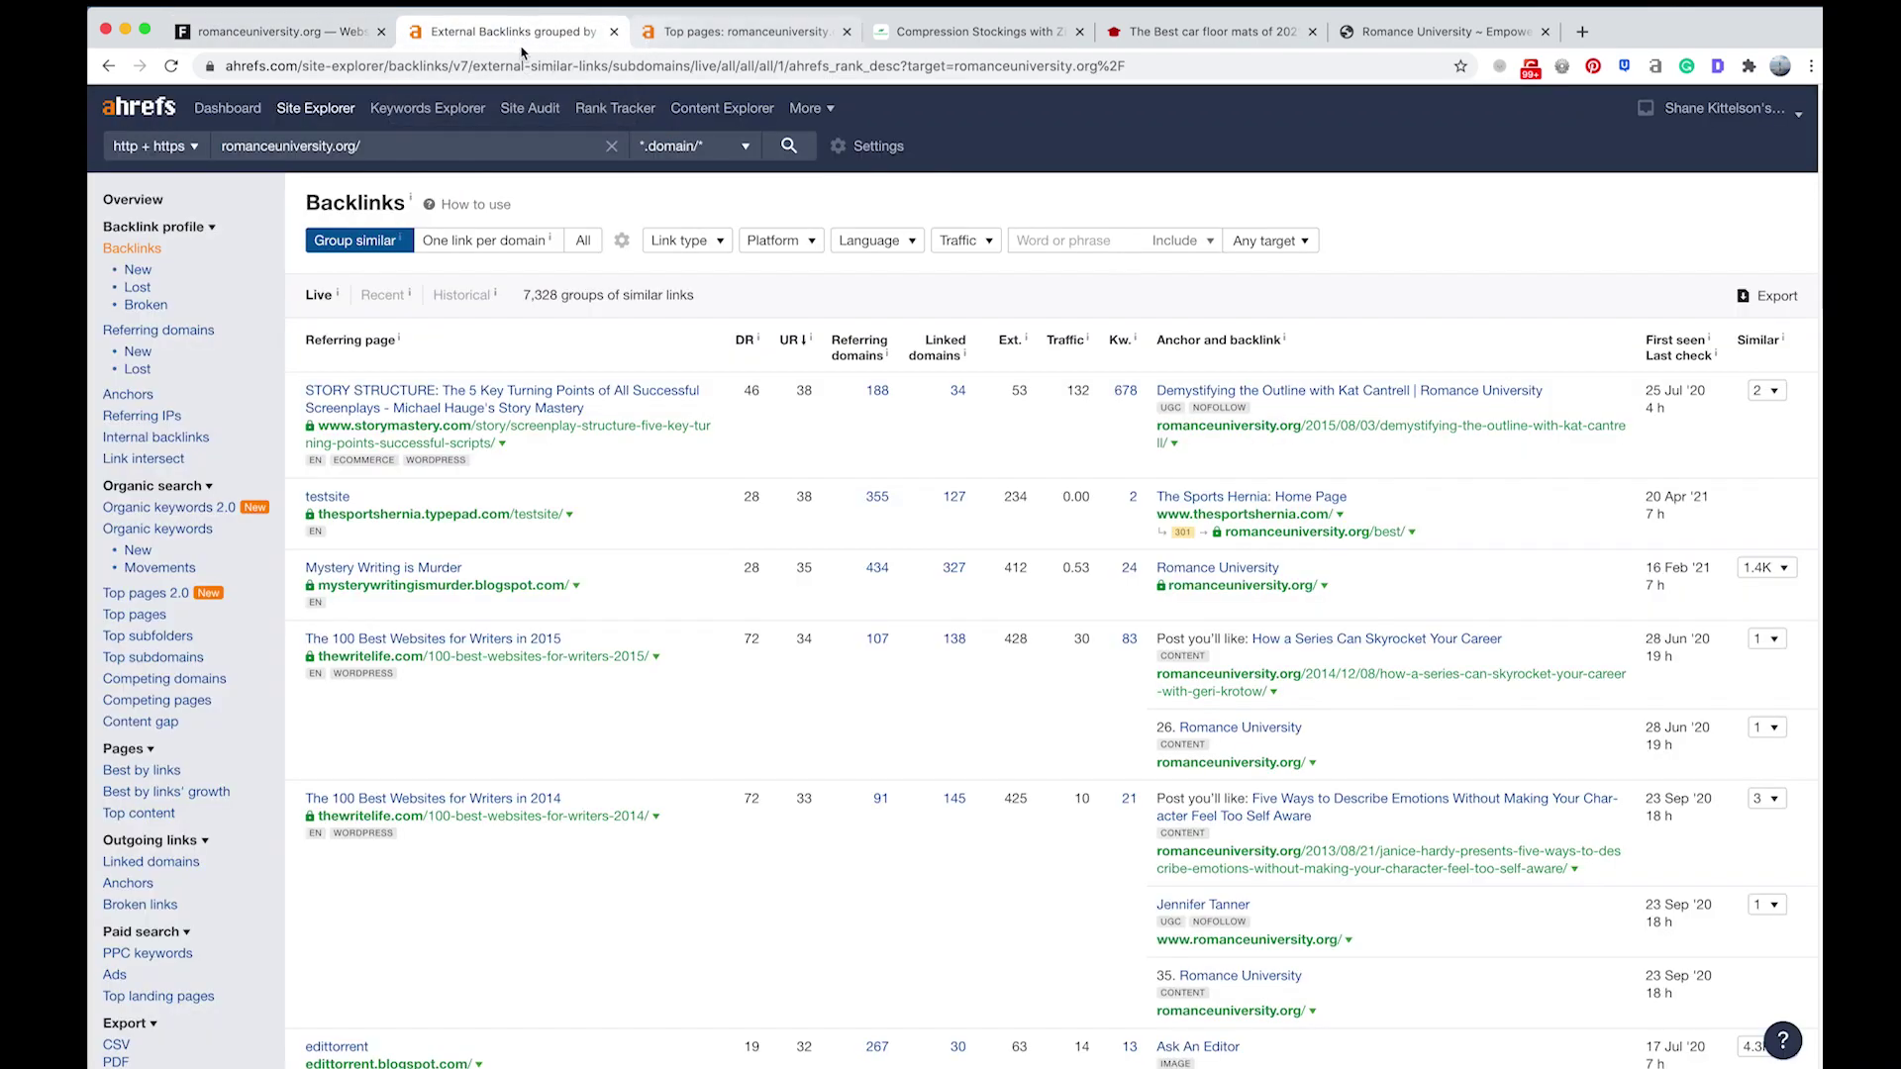
{"action": "left_click", "coordinate": [285, 33]}
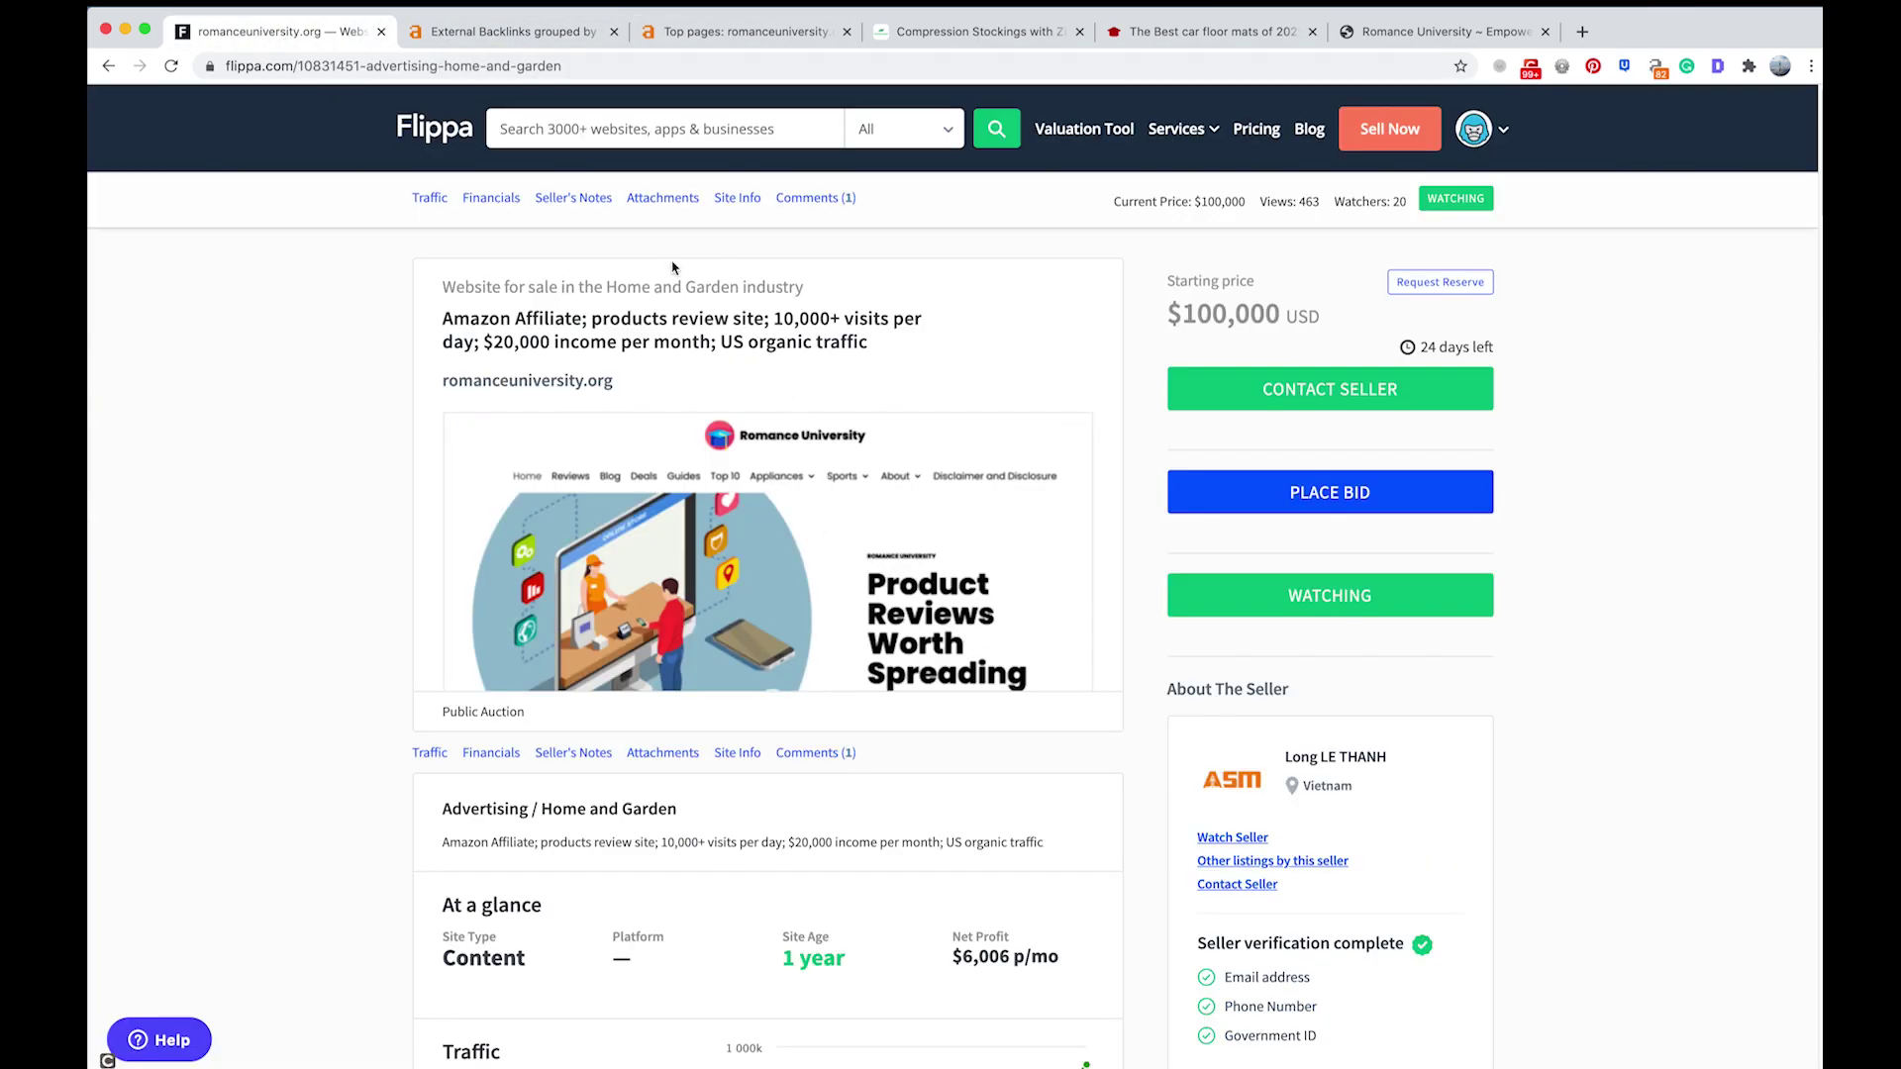